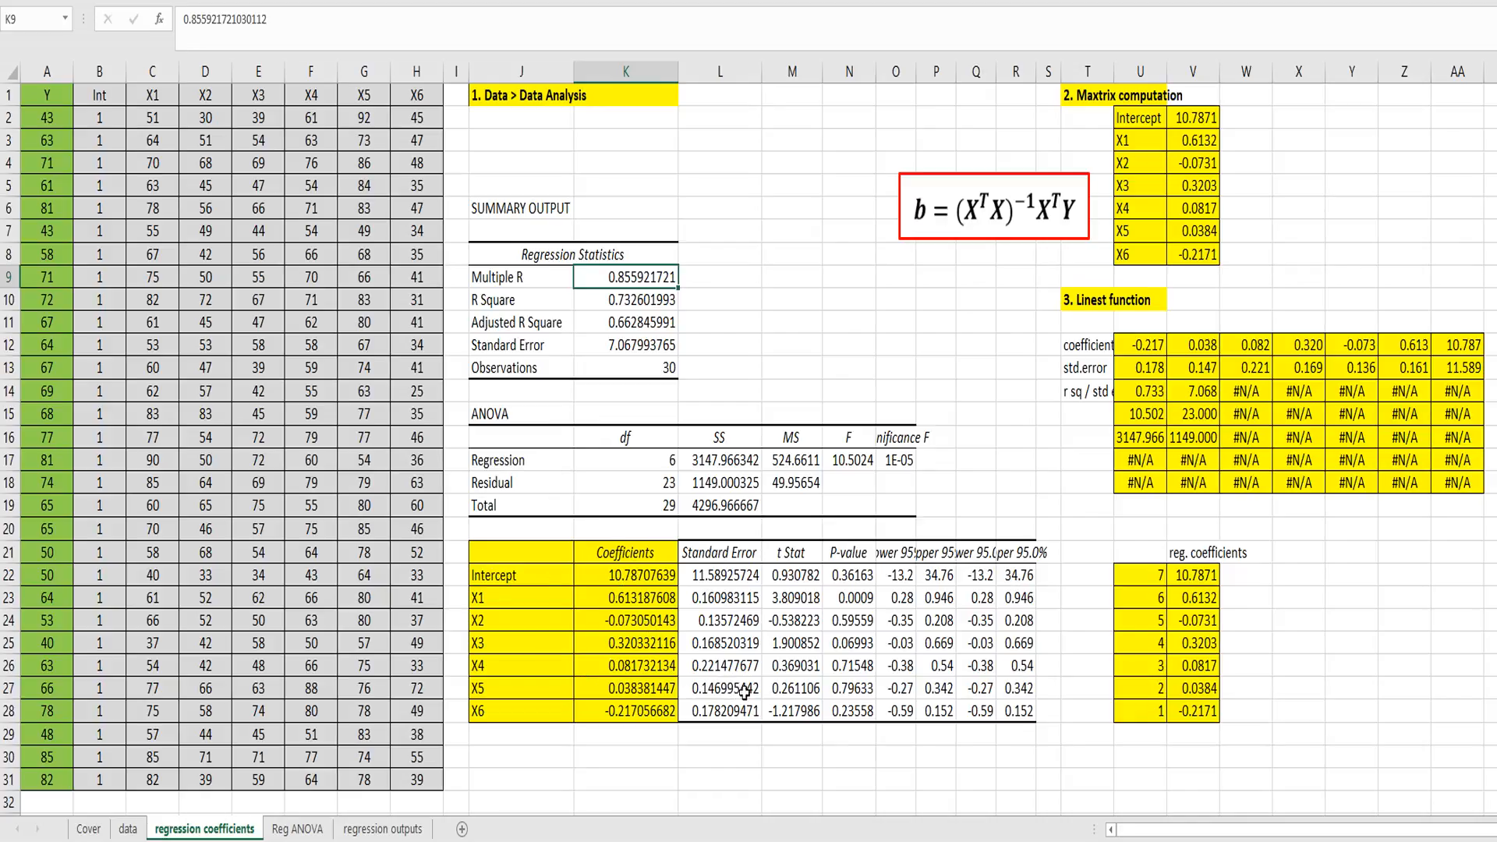
Step: Name the 30 × 30 matrix of ones in M2:AP31 on the Reg ANOVA sheet J
left_click(307, 829)
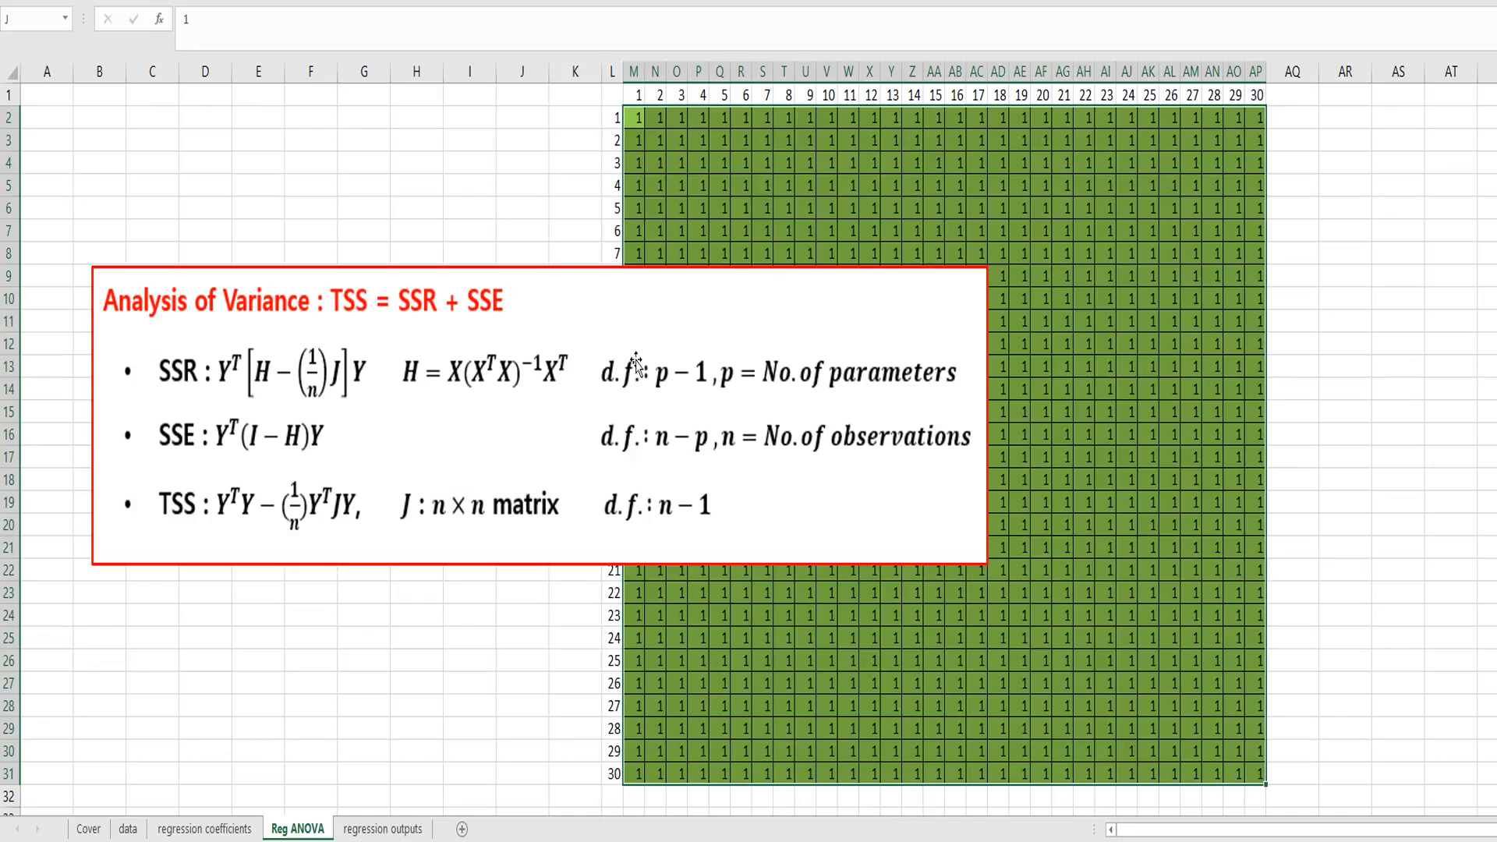
left_click(574, 140)
left_click_drag(637, 118, 1257, 778)
left_click(50, 21)
key("Return")
Step: On the regression outputs sheet, start a formula for coefficients M22:M28 with =minverse(mmult(transpose(X),X))
left_click(388, 830)
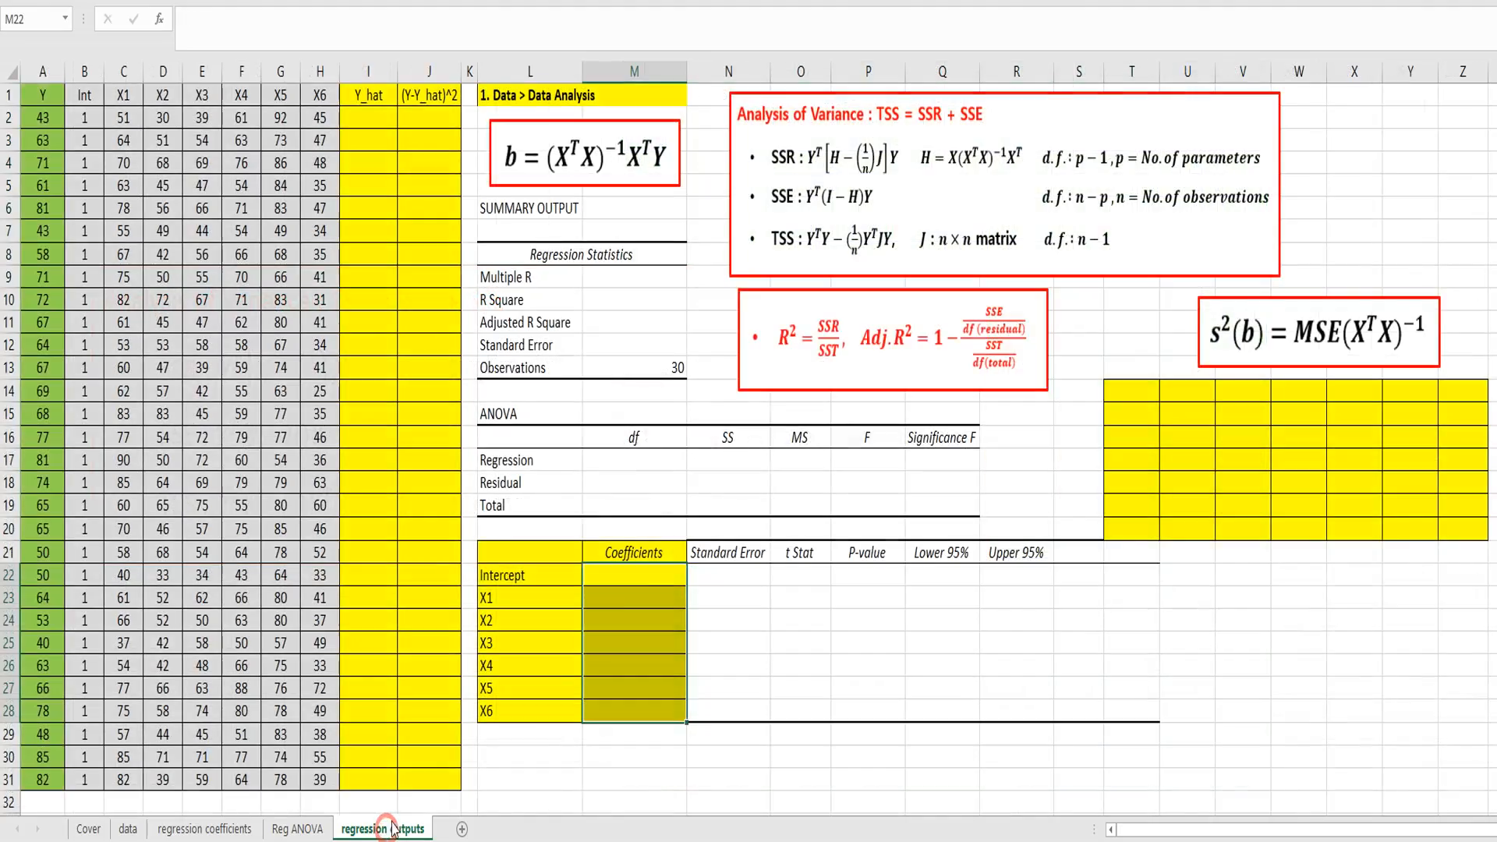
left_click(645, 476)
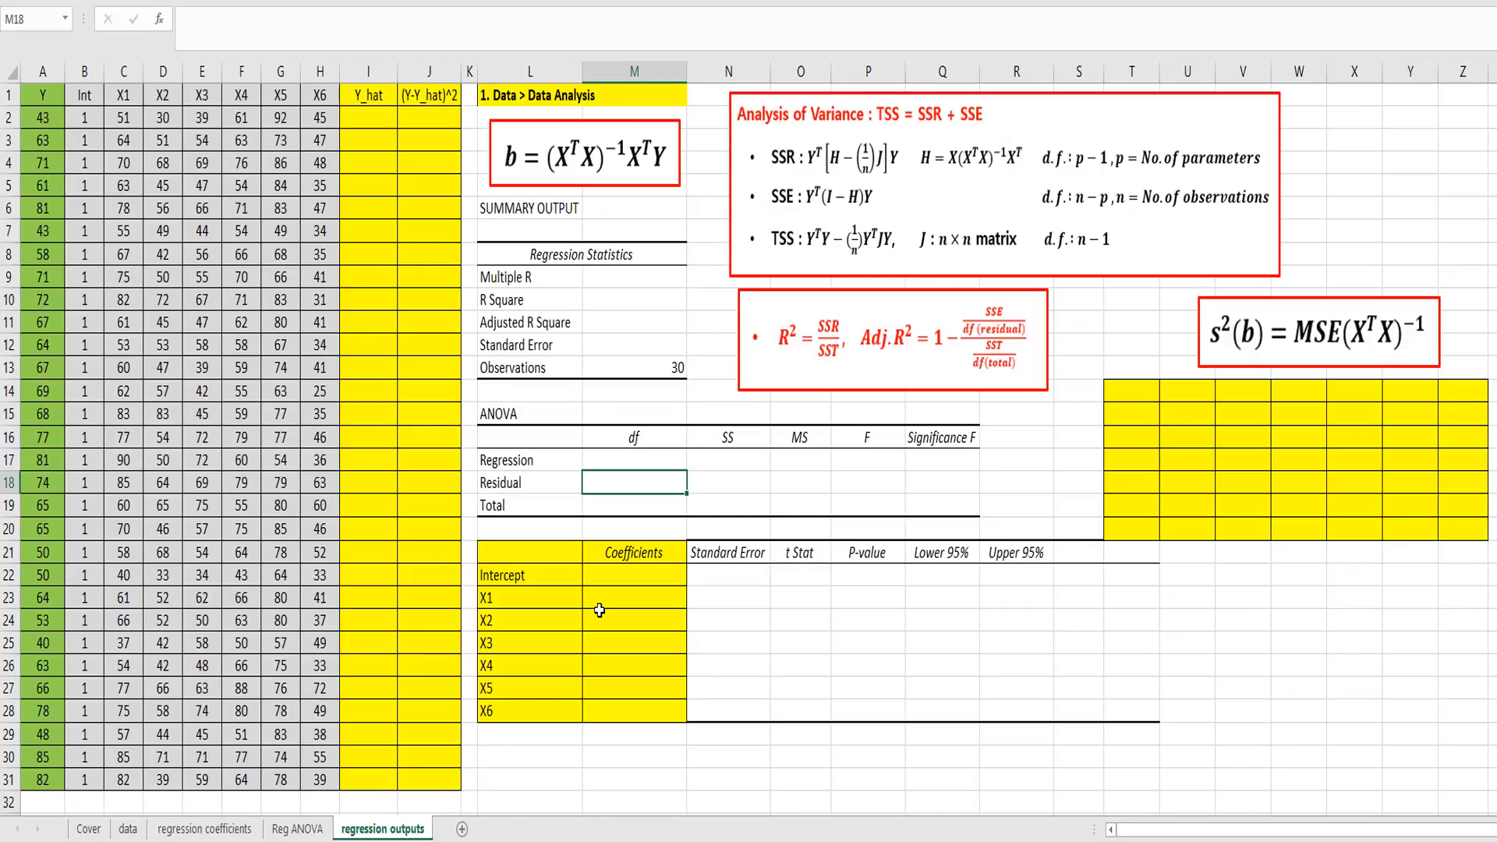
left_click_drag(599, 580, 616, 711)
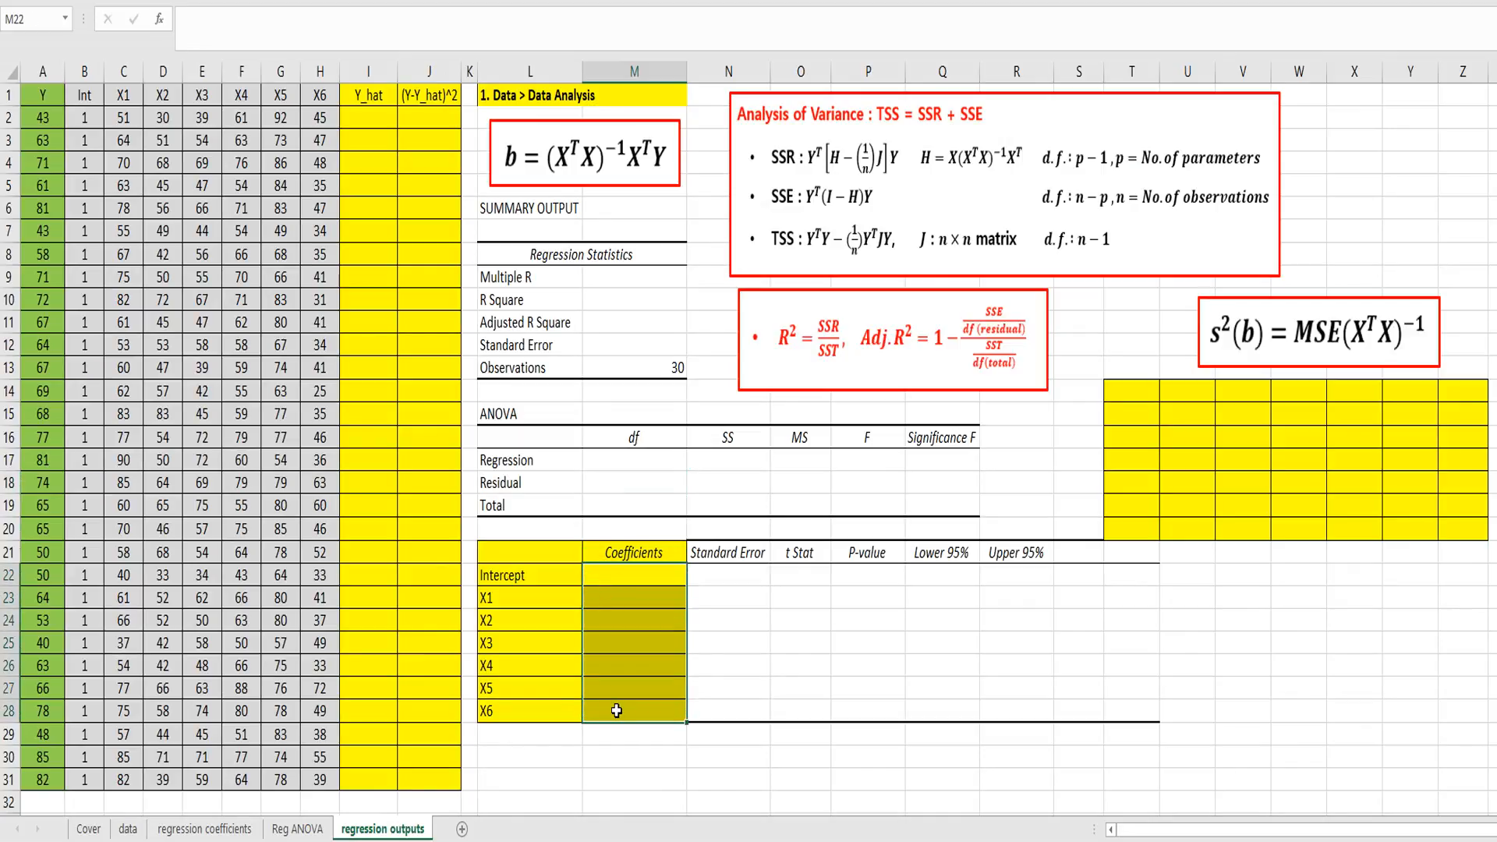
type("=minverse")
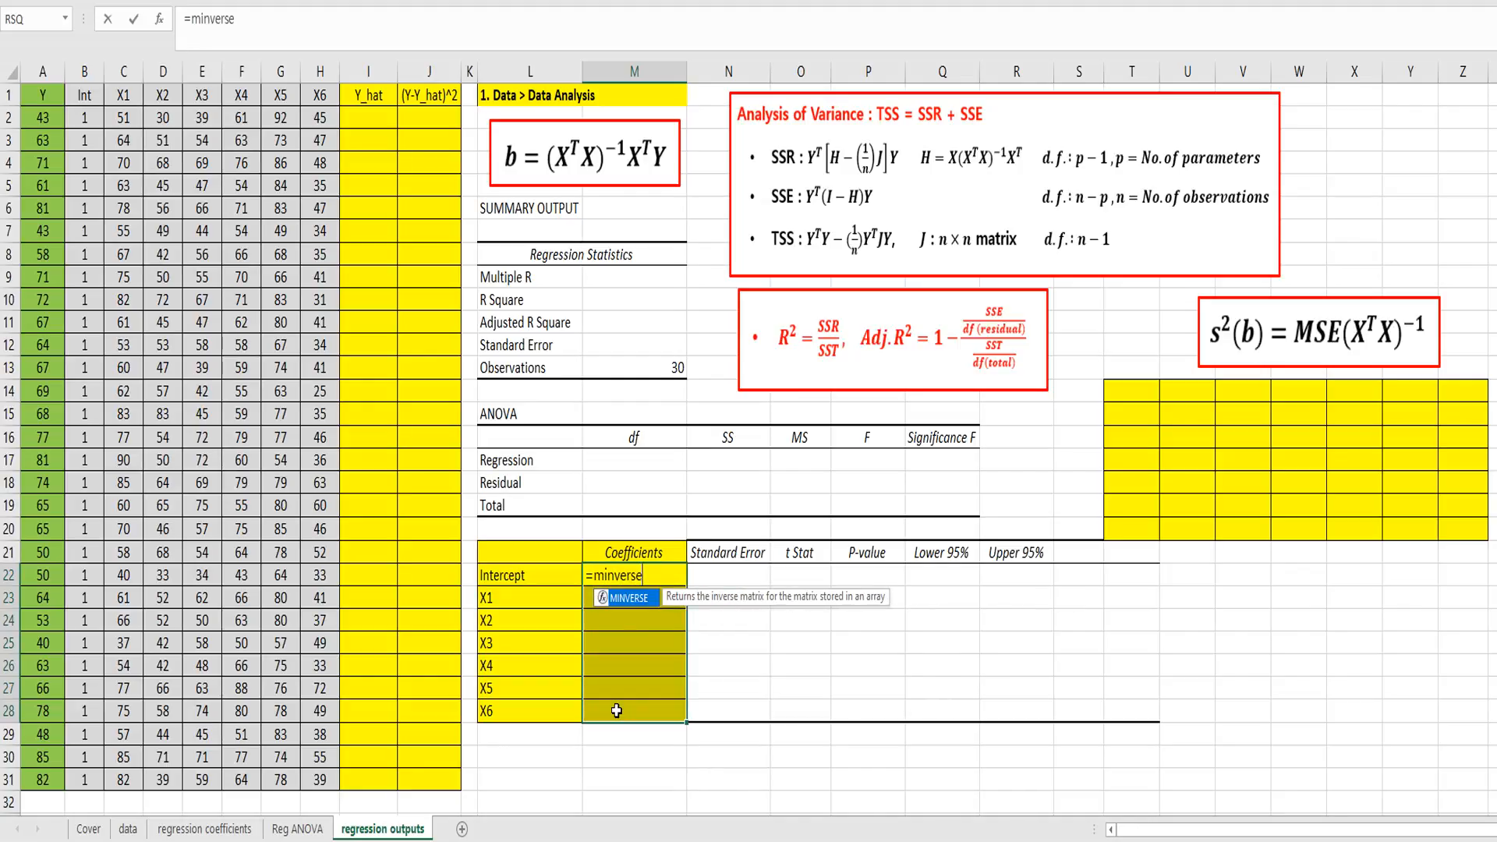
type("(mmult")
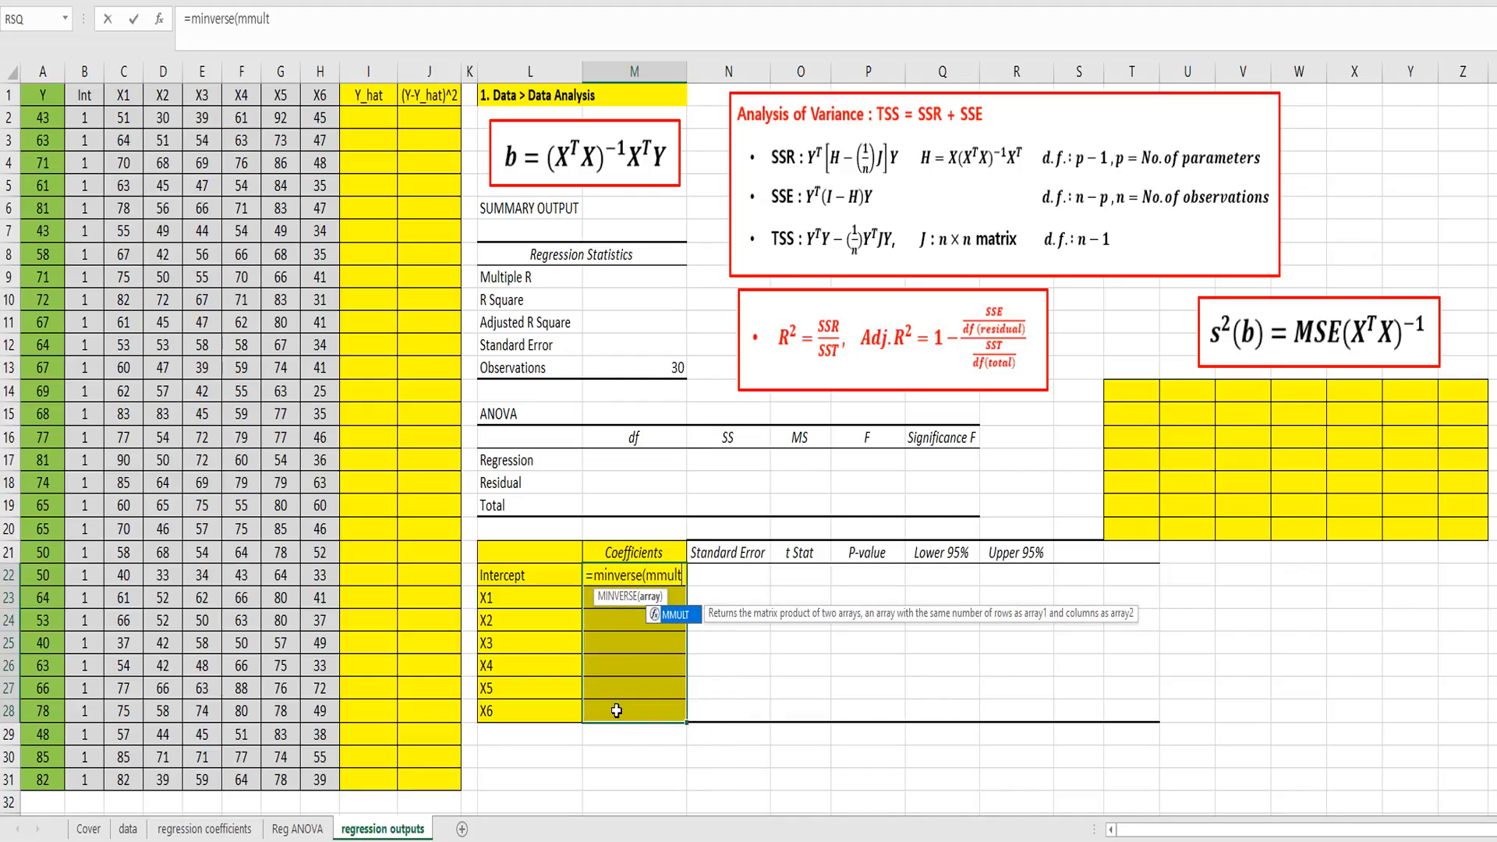
type("(")
type("tr")
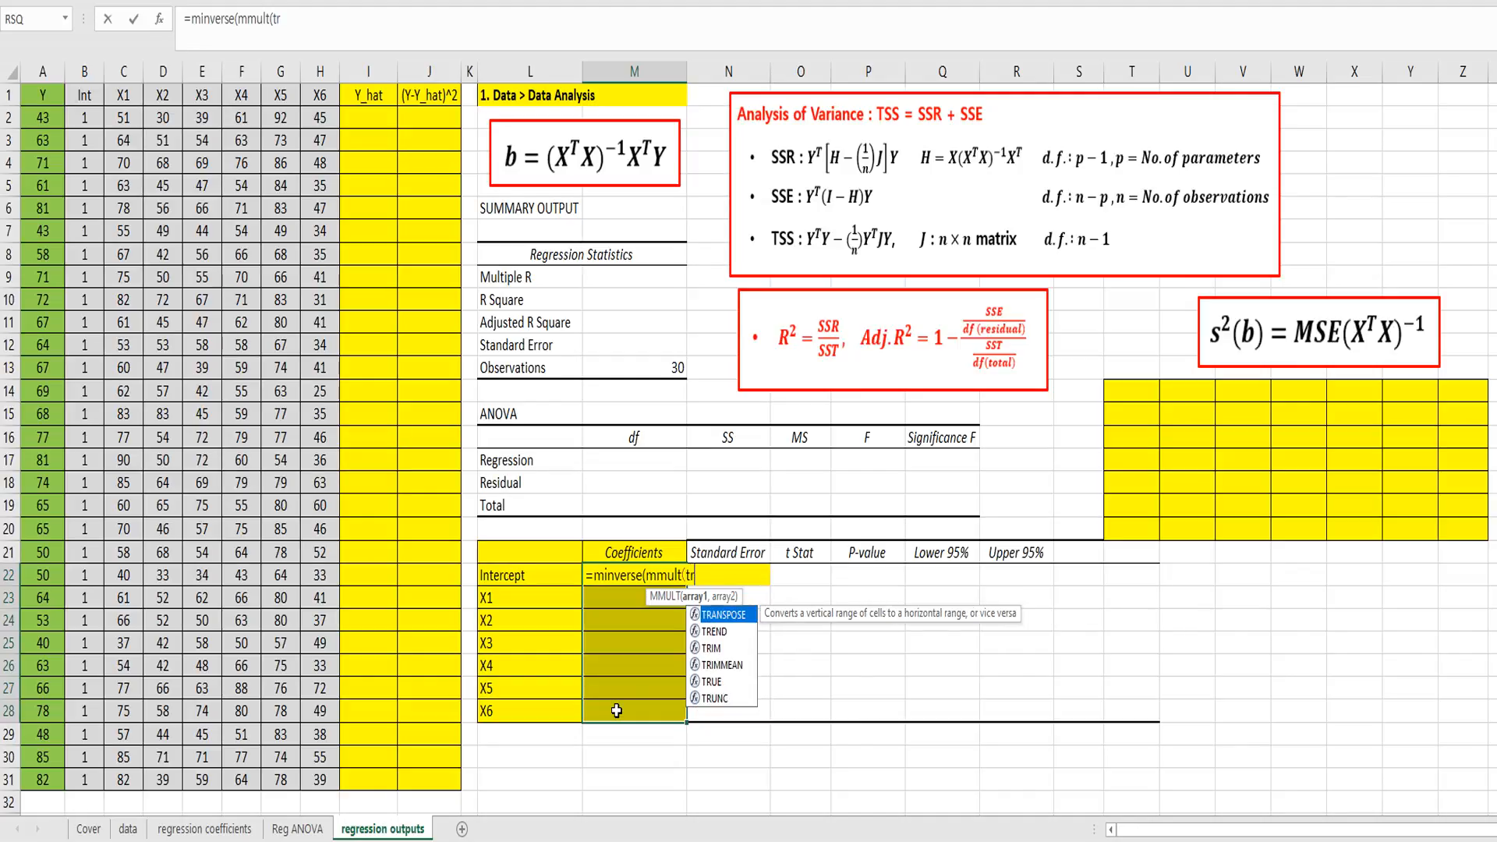
type("anspose(")
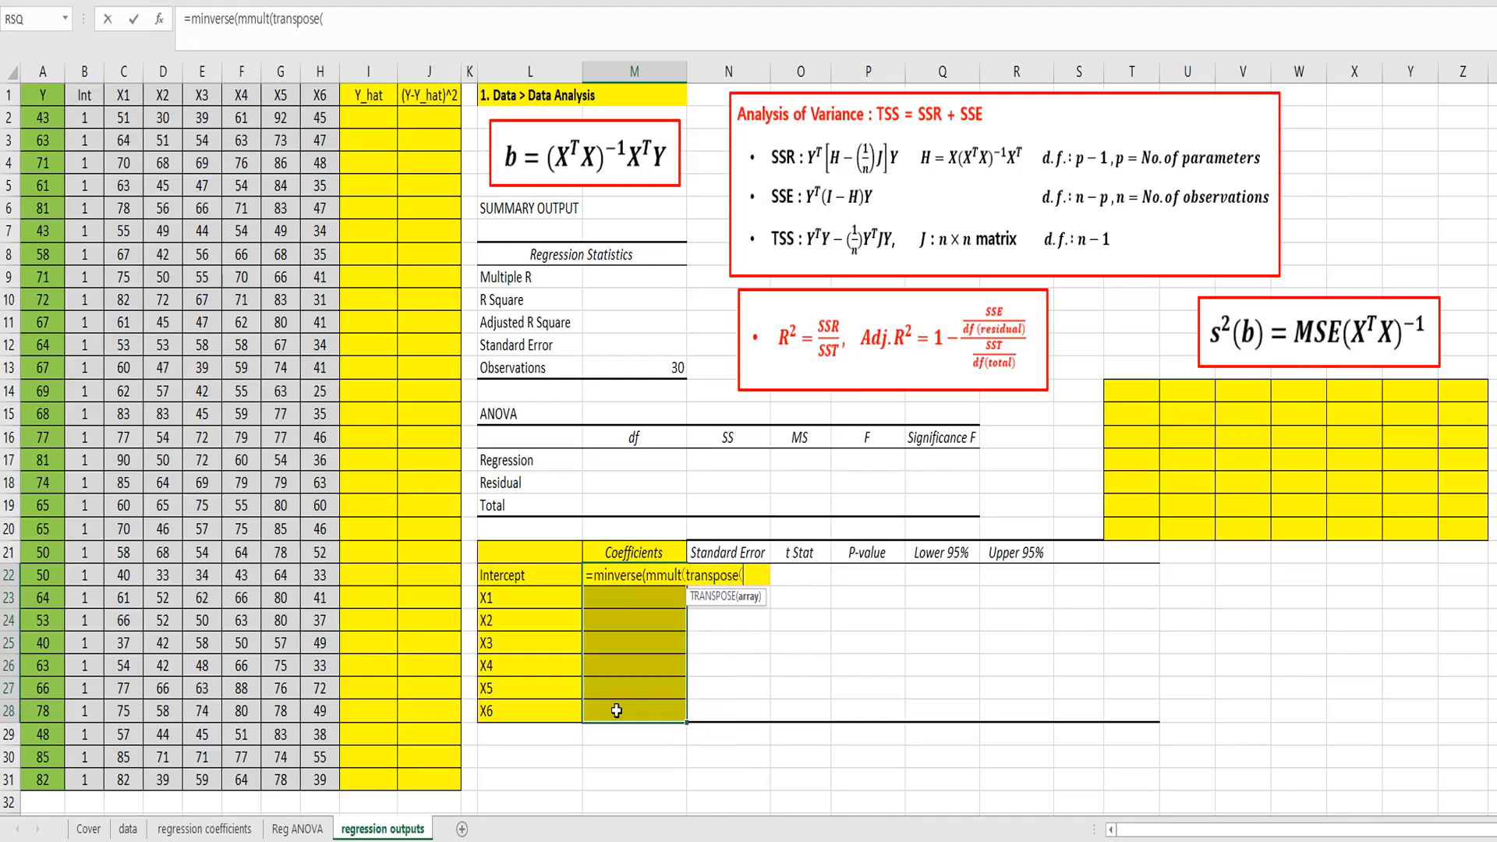
type("X),X")
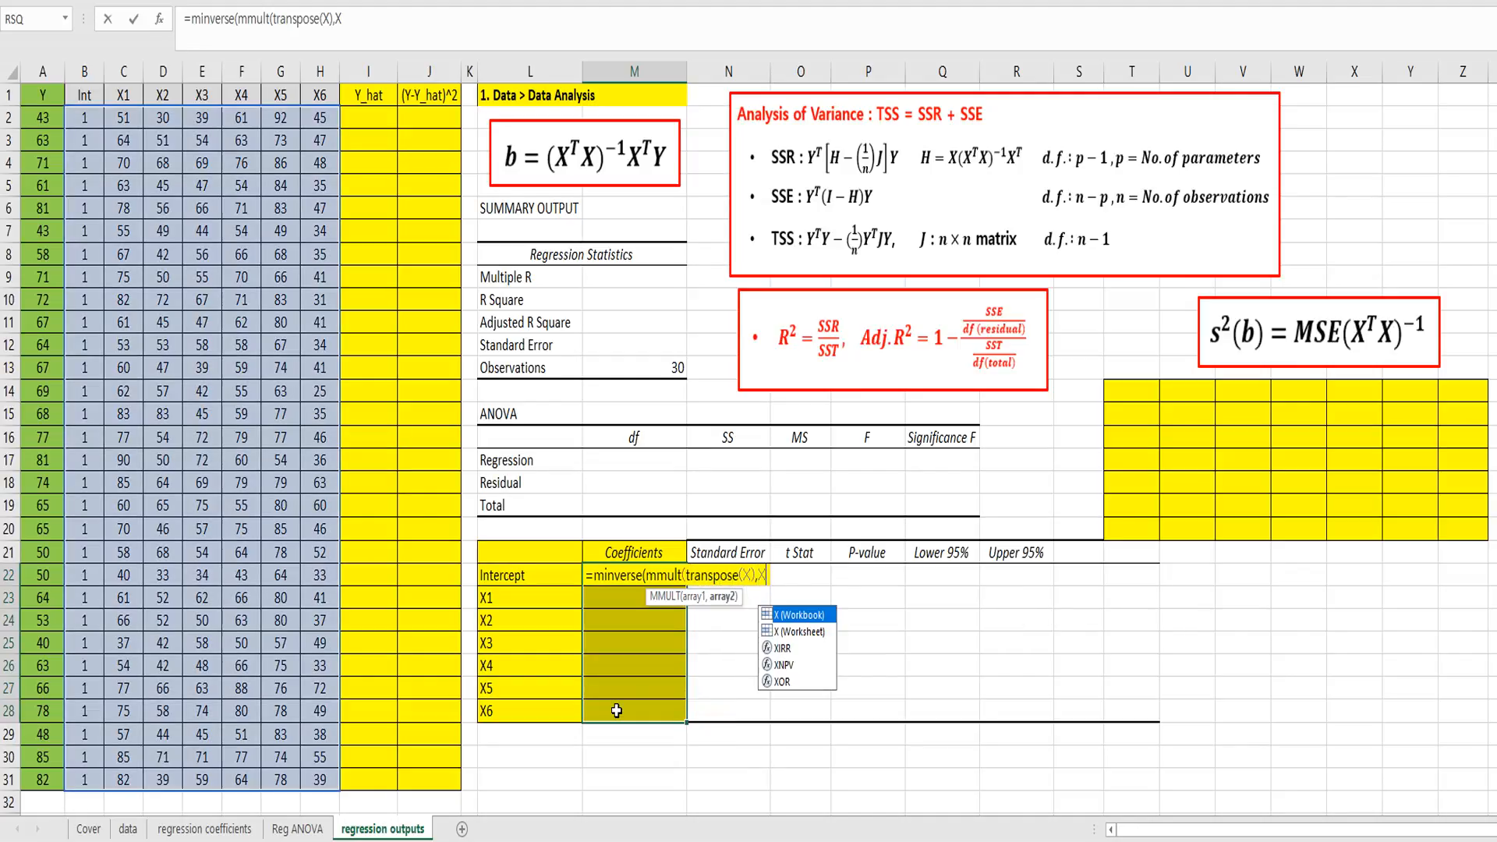
type("))")
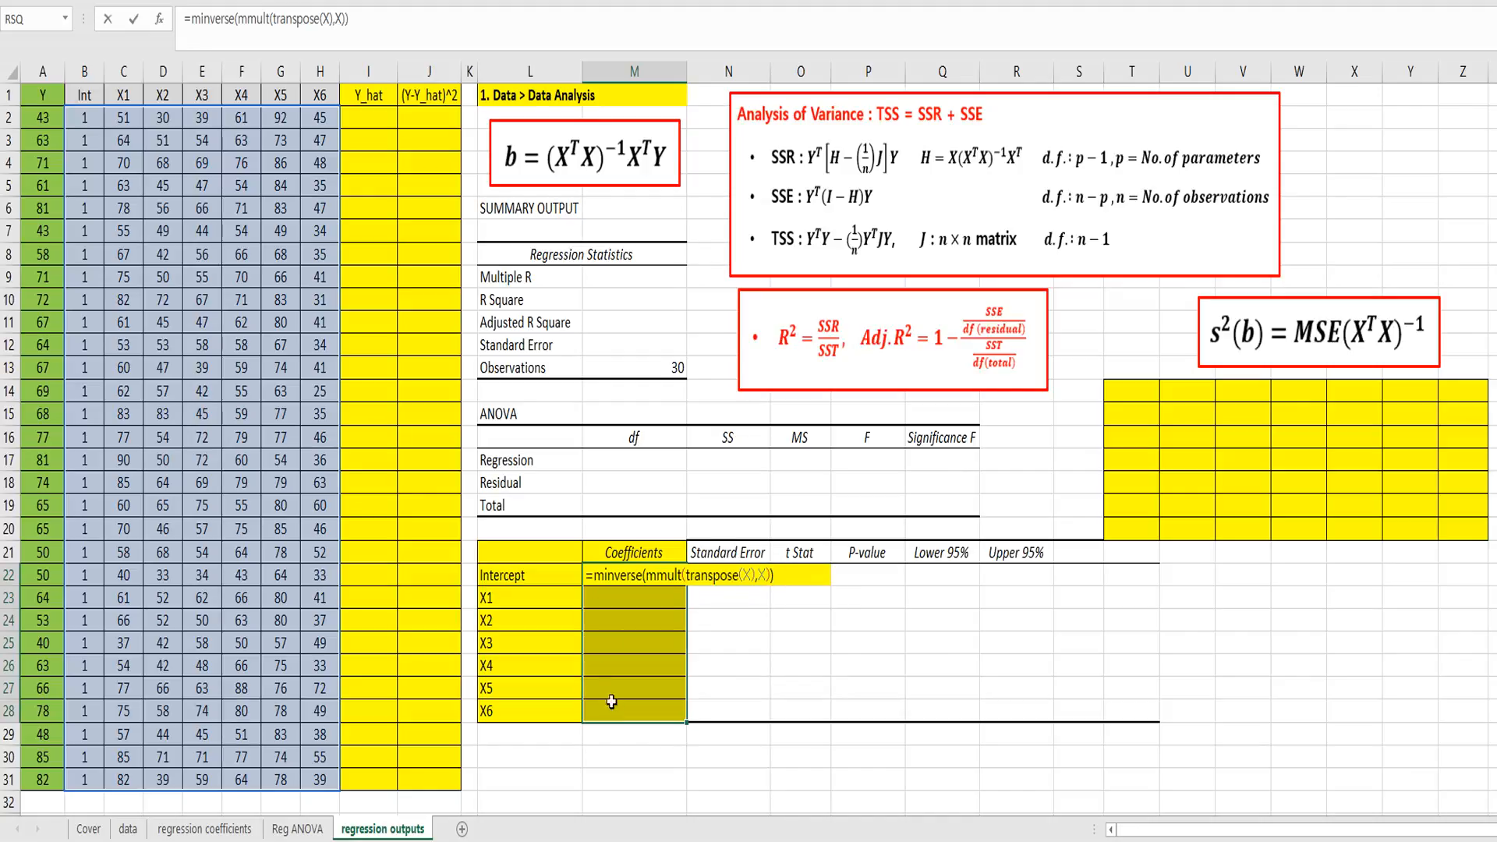
Step: Wrap the inverse in mmult so the coefficients formula reads =mmult(minverse(mmult(transpose(X),X)),transpose(X))
left_click(194, 20)
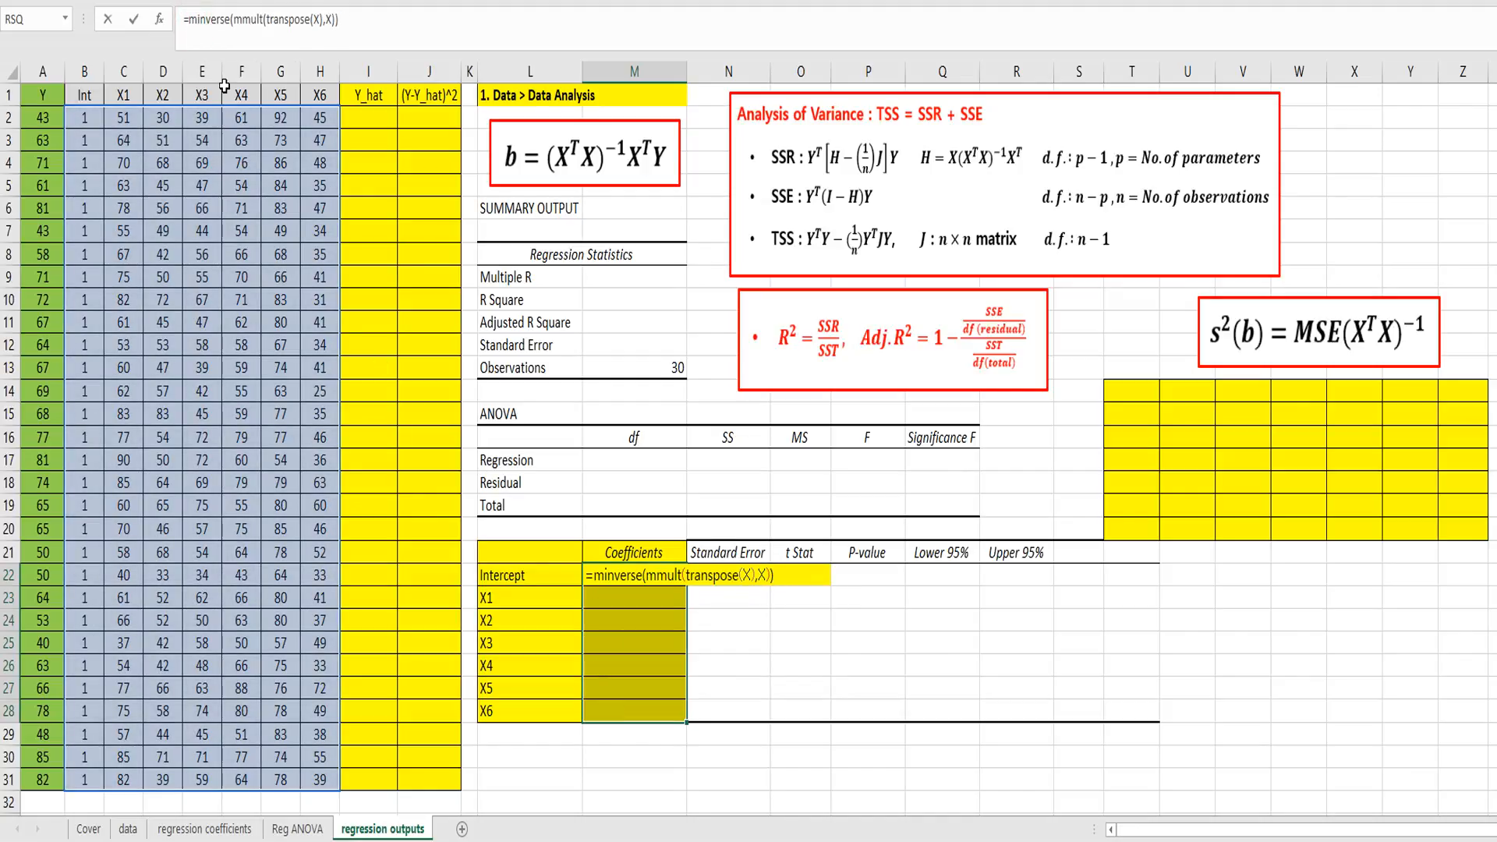
type("mmult(")
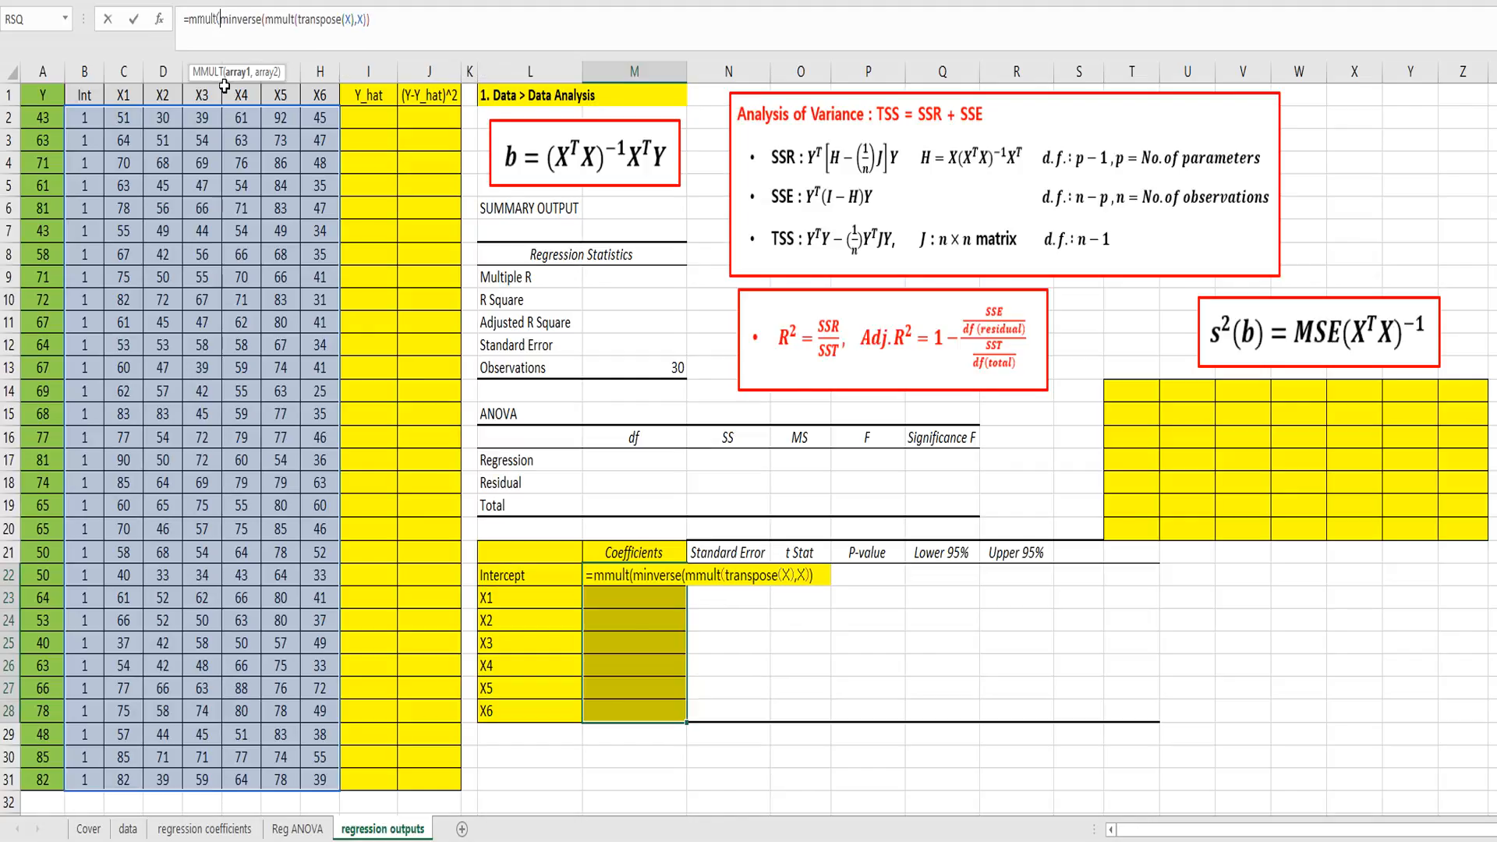
left_click(412, 22)
type("),trans")
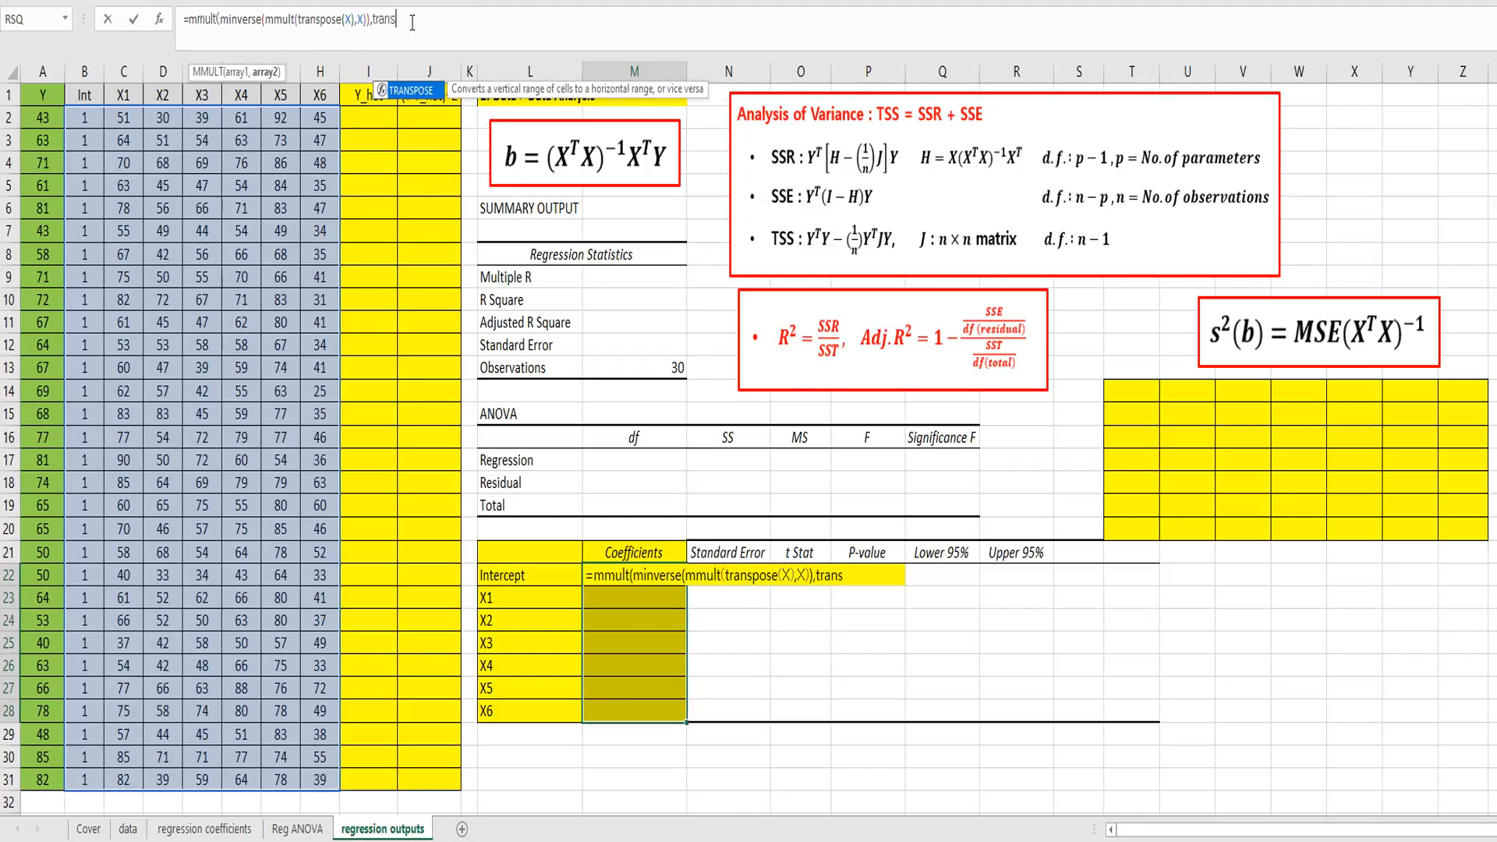
type("pose(X")
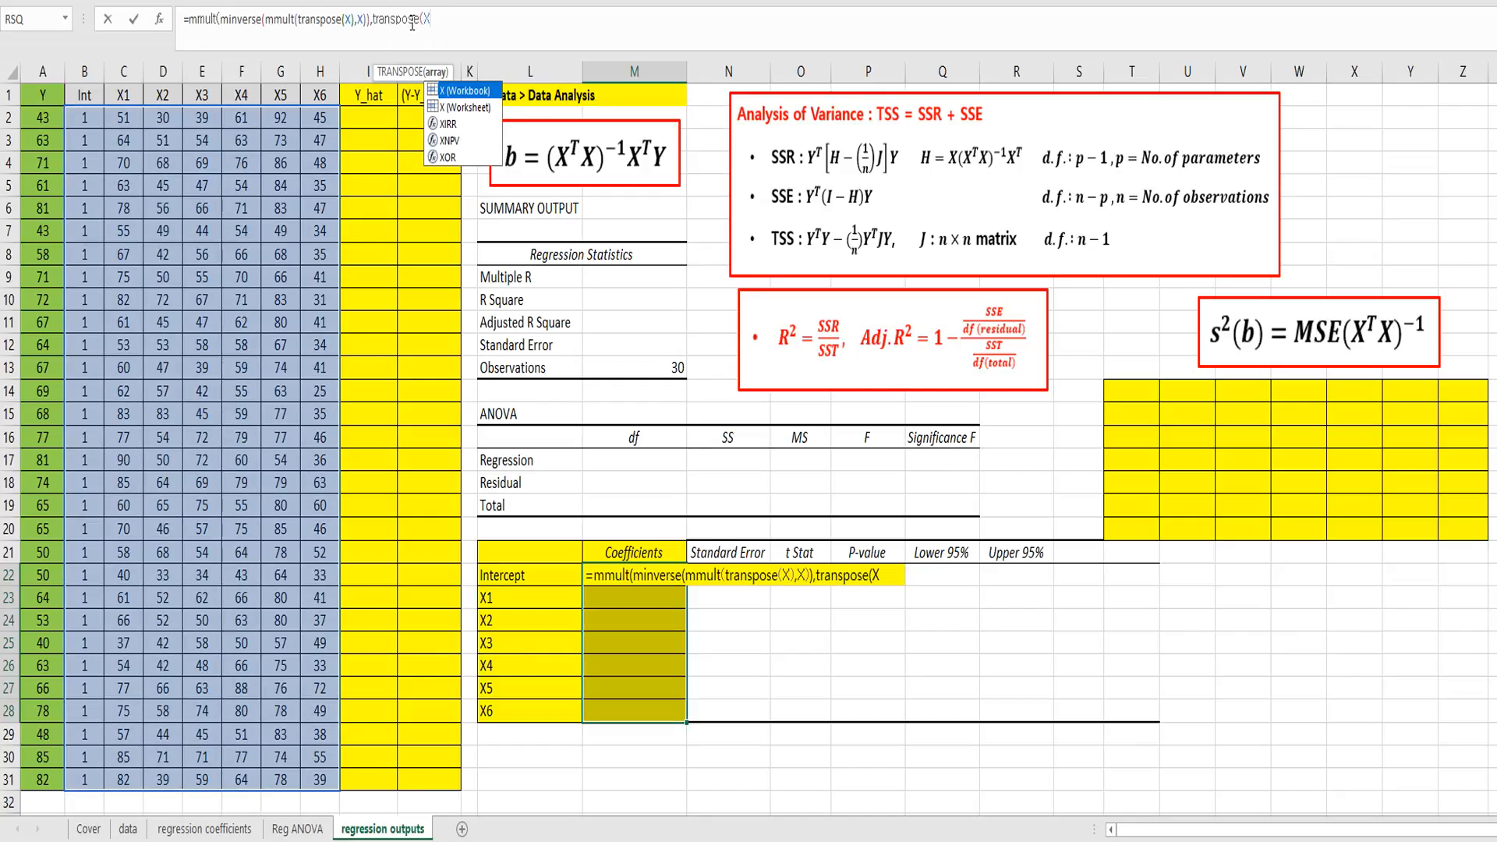
type(")")
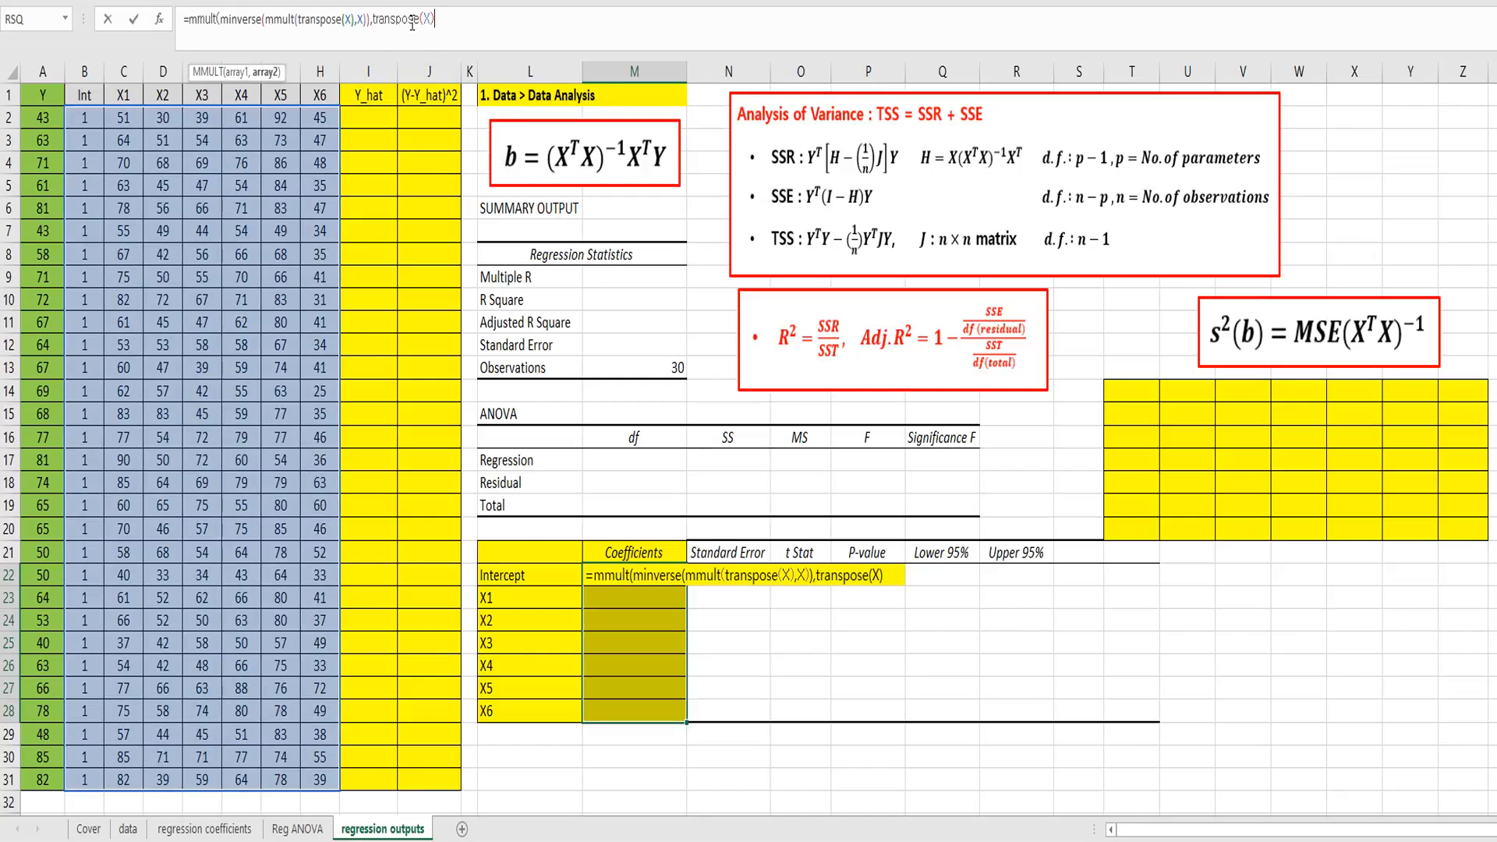
type(")")
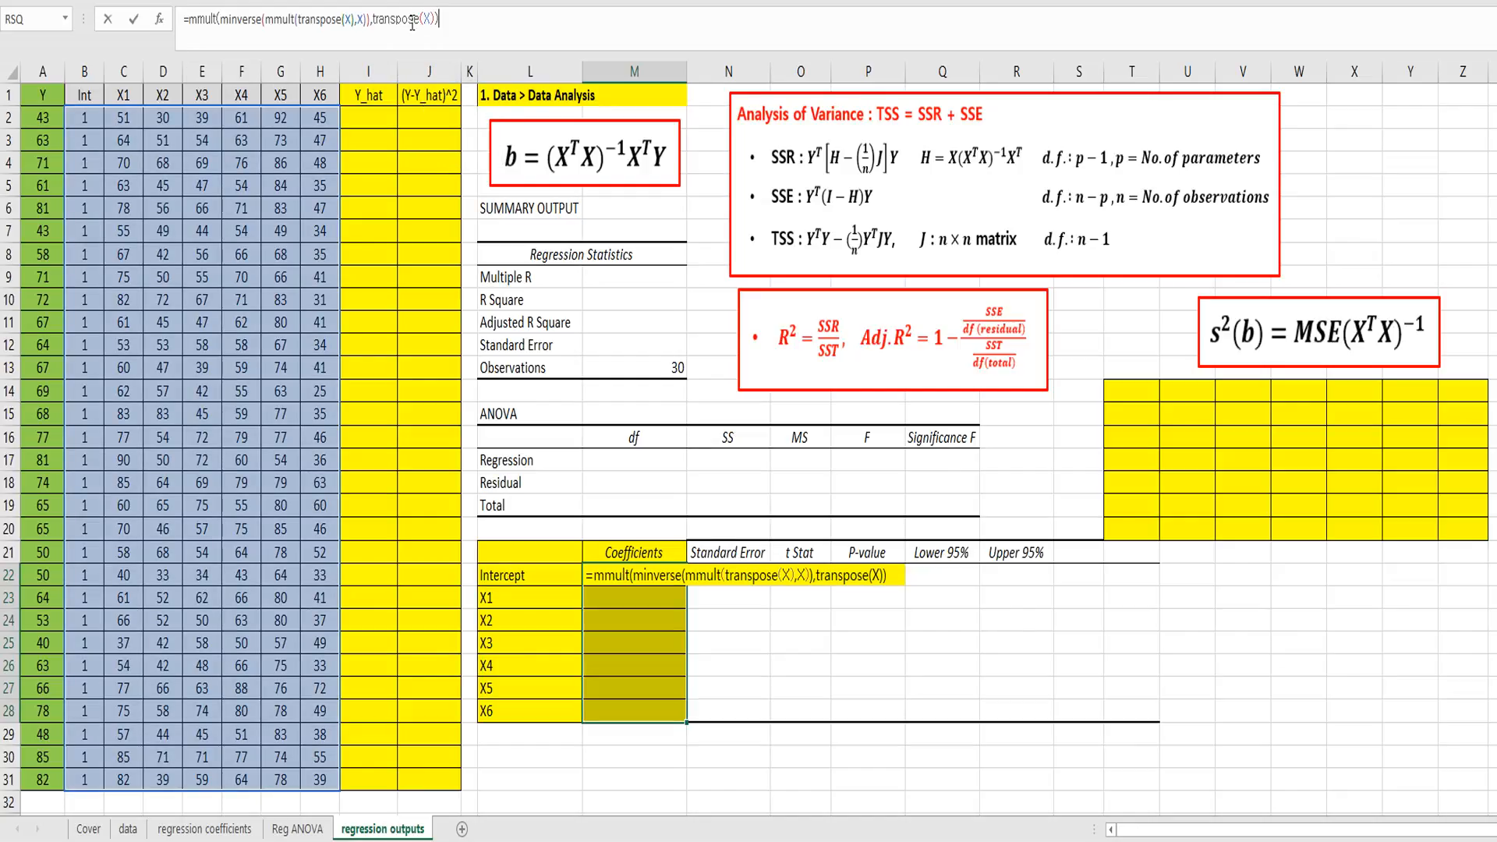
Step: Wrap the coefficients formula in another mmult with Y as its second array, and enter it as an array formula across M22:M28
left_click(189, 21)
type("muy")
key("BackSpace")
key("BackSpace")
key("BackSpace")
type("mmult")
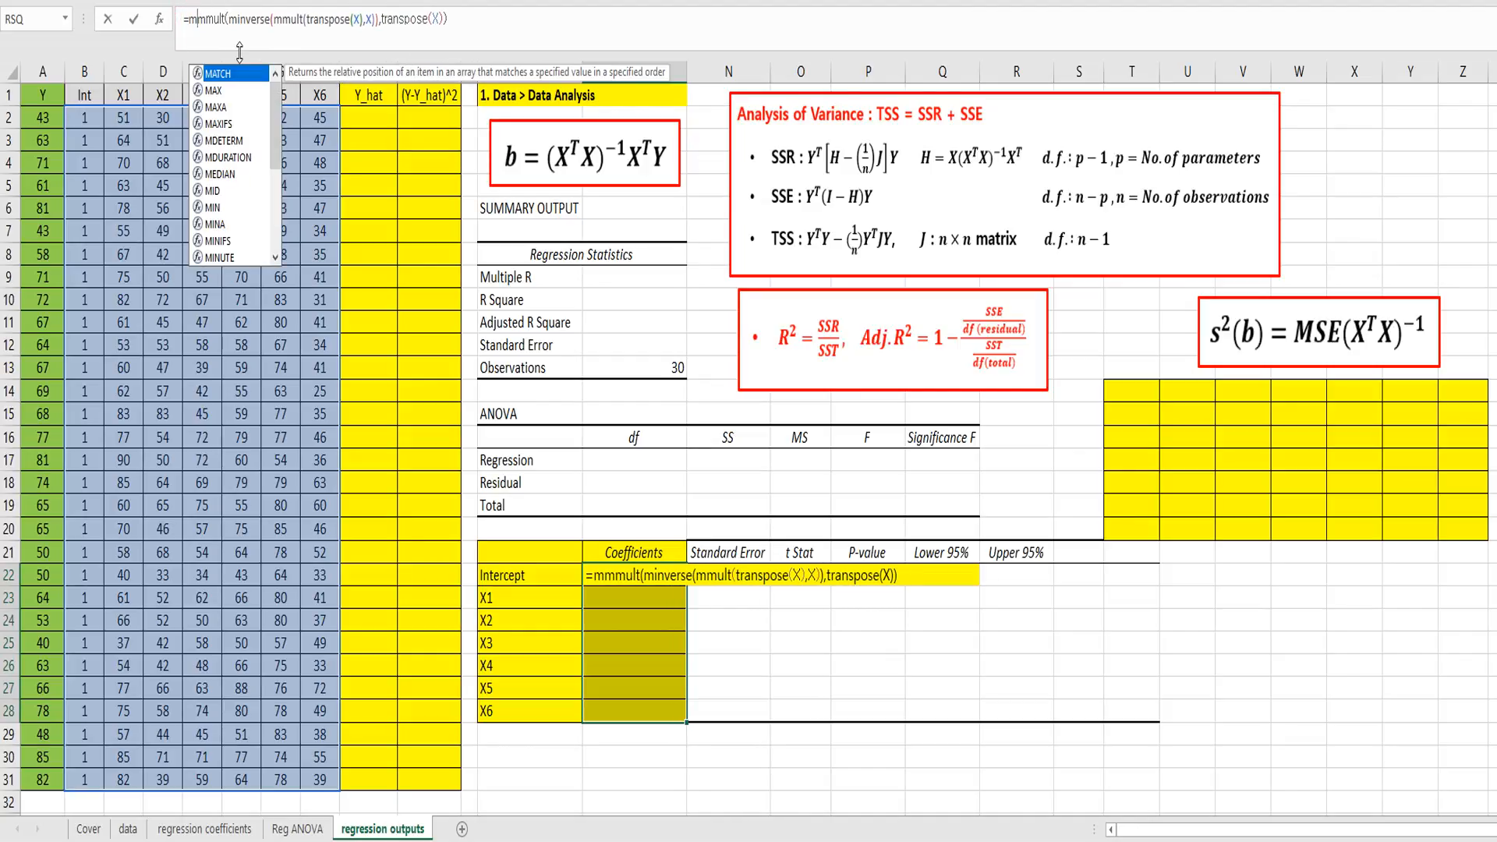
type("(")
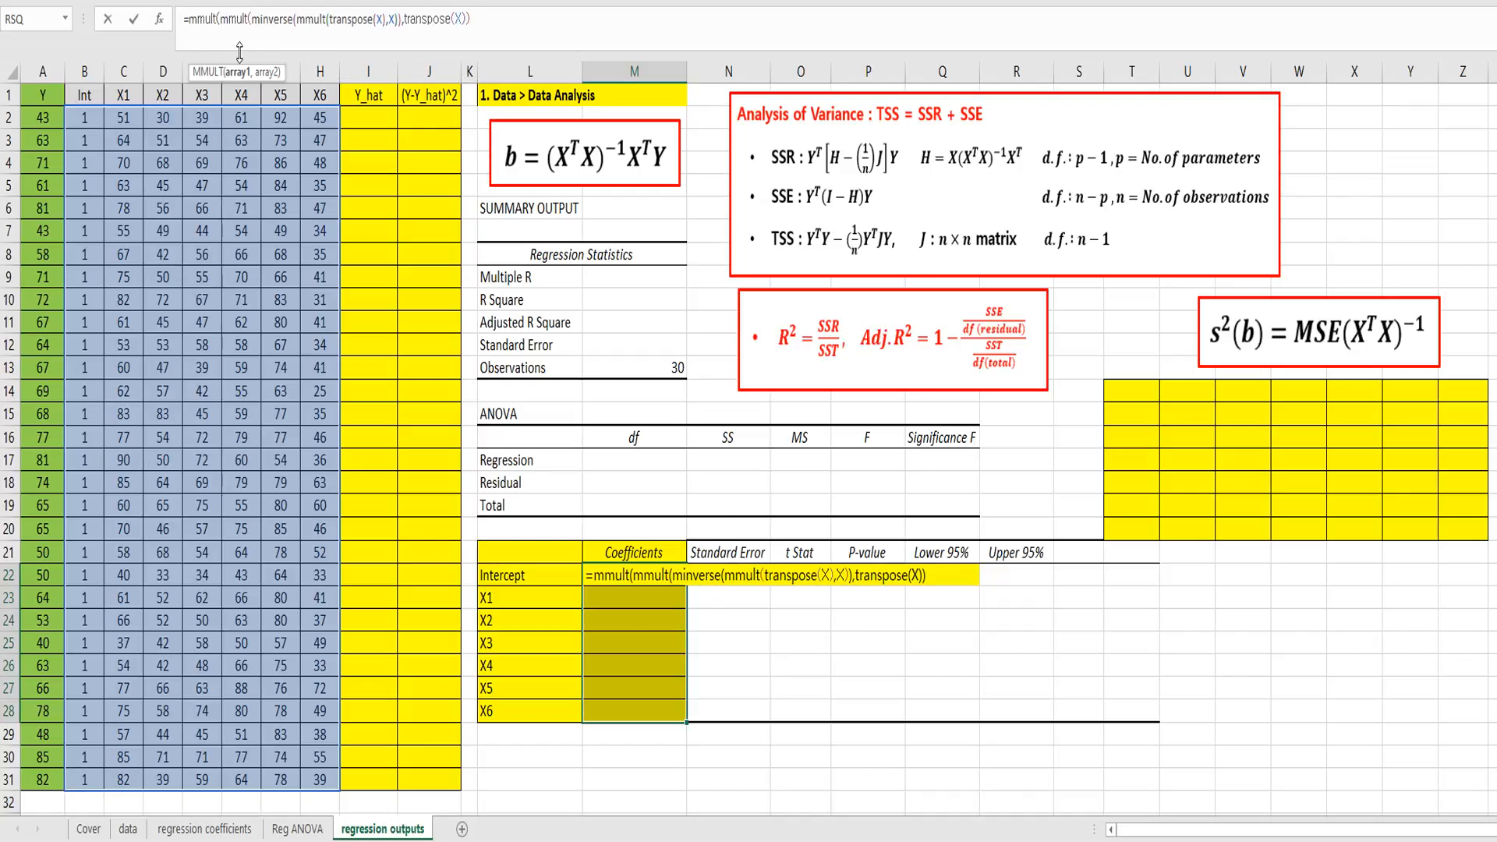
left_click(490, 24)
type(",Y)")
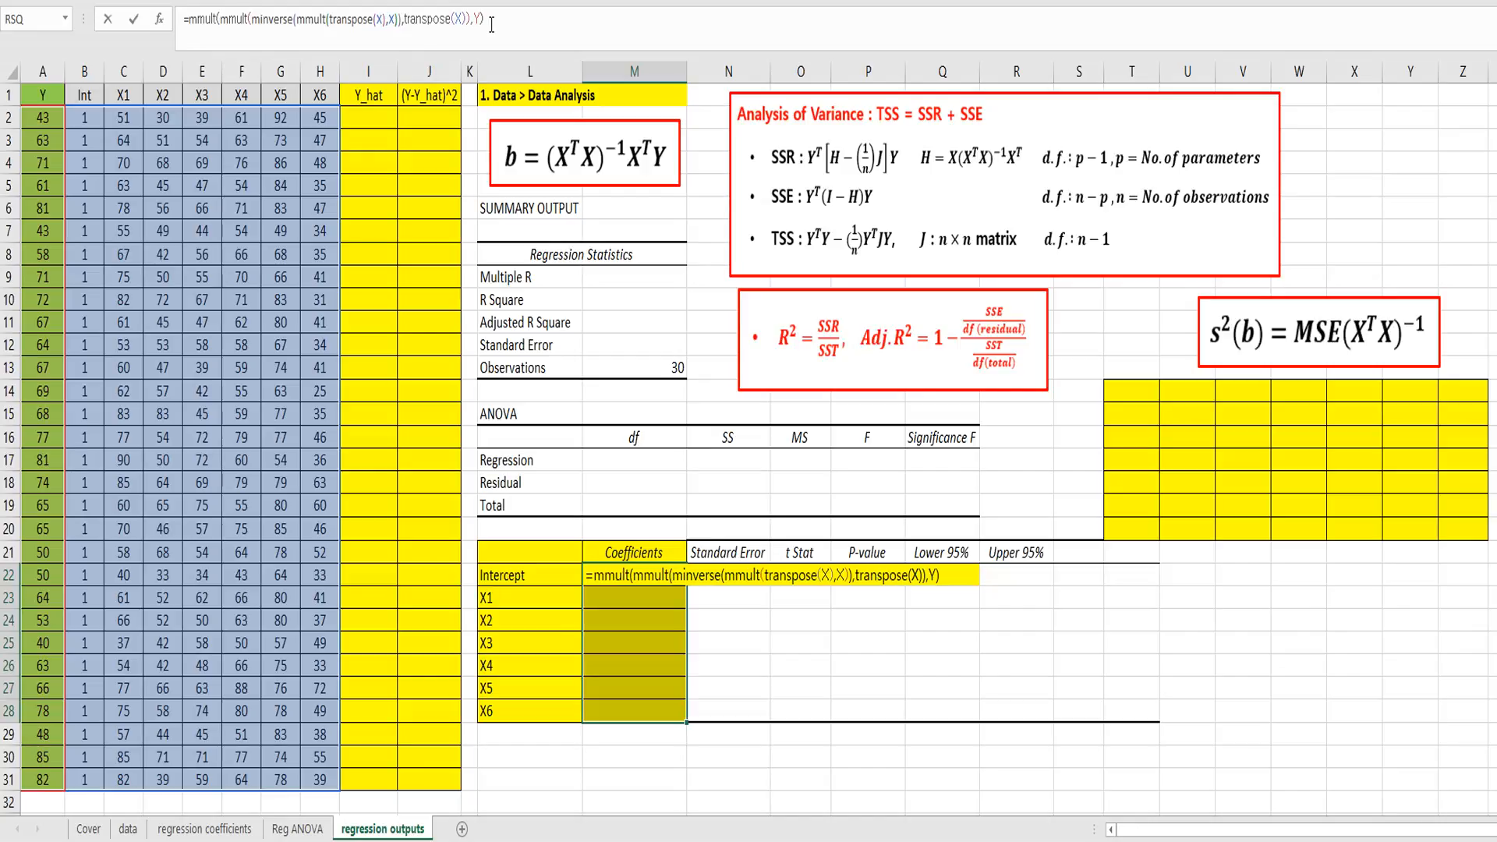
key("ctrl+shift+Return")
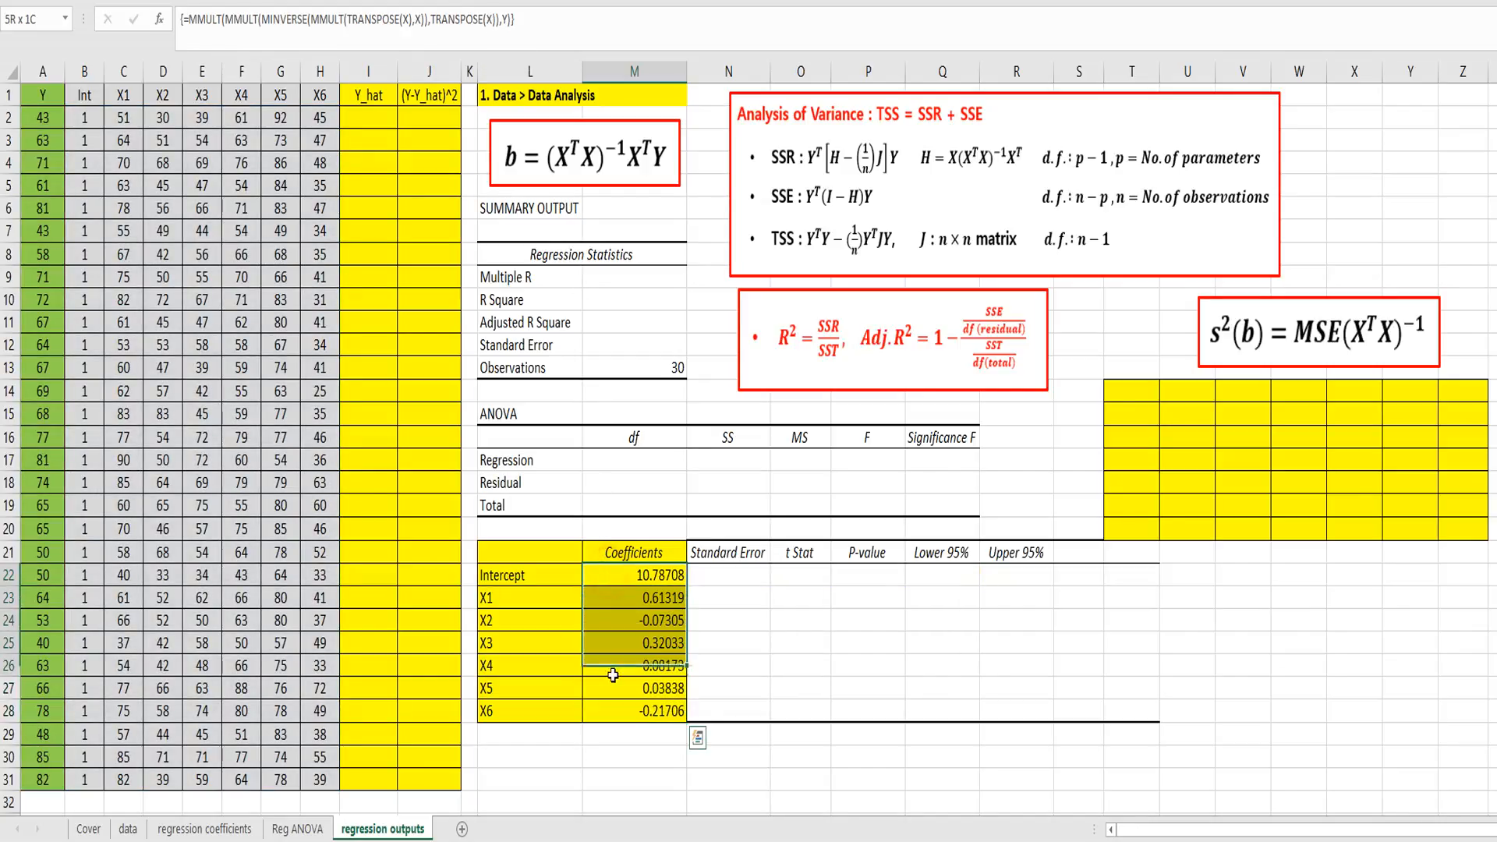
Step: Start the Y_hat formula in I2 with the absolute intercept and the X1 term: =$M$22+$M$23*c2
left_click(438, 416)
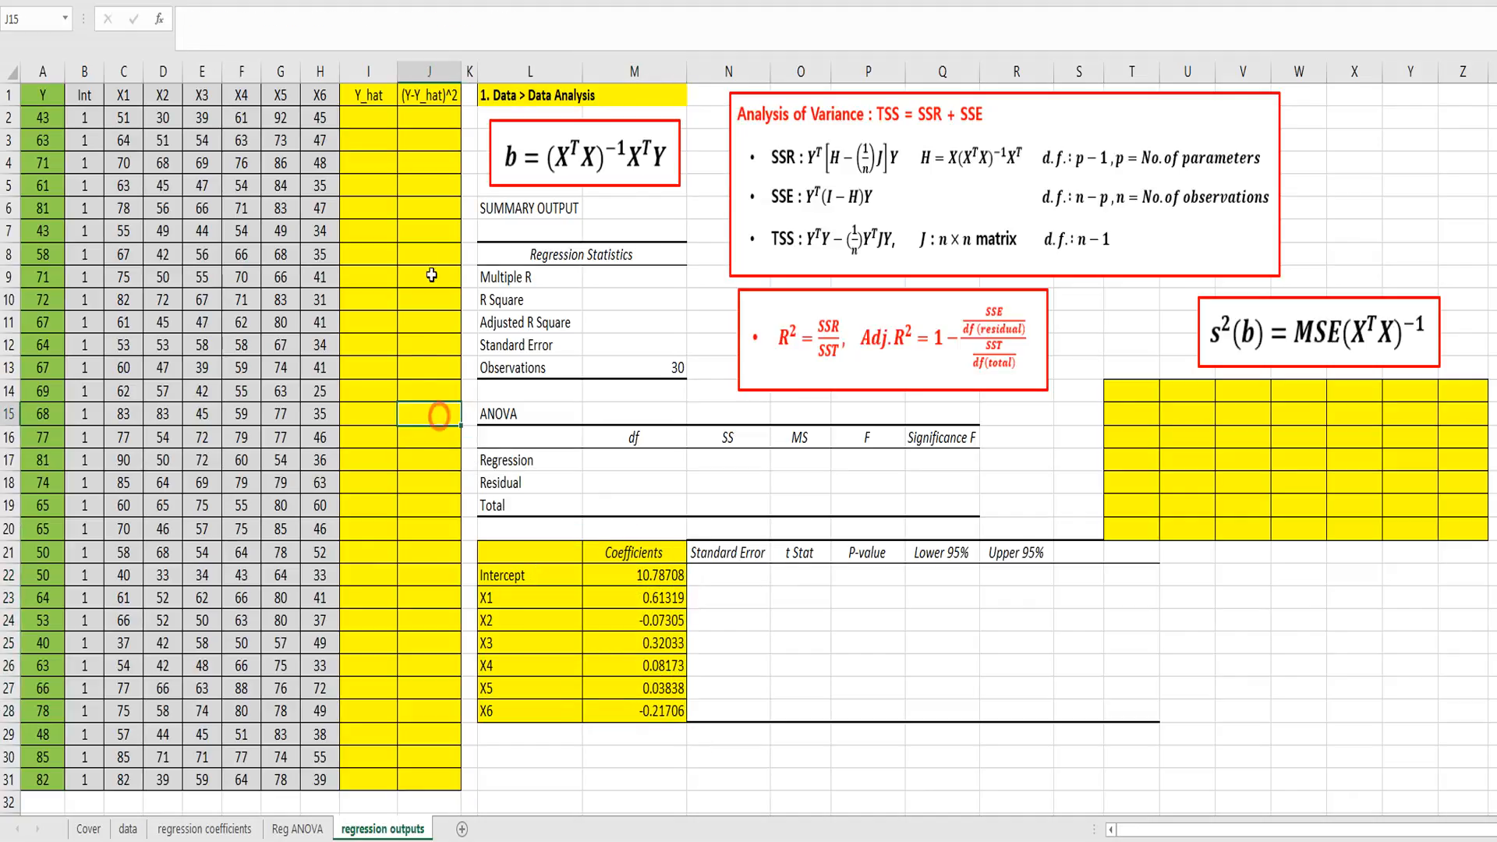
left_click(365, 118)
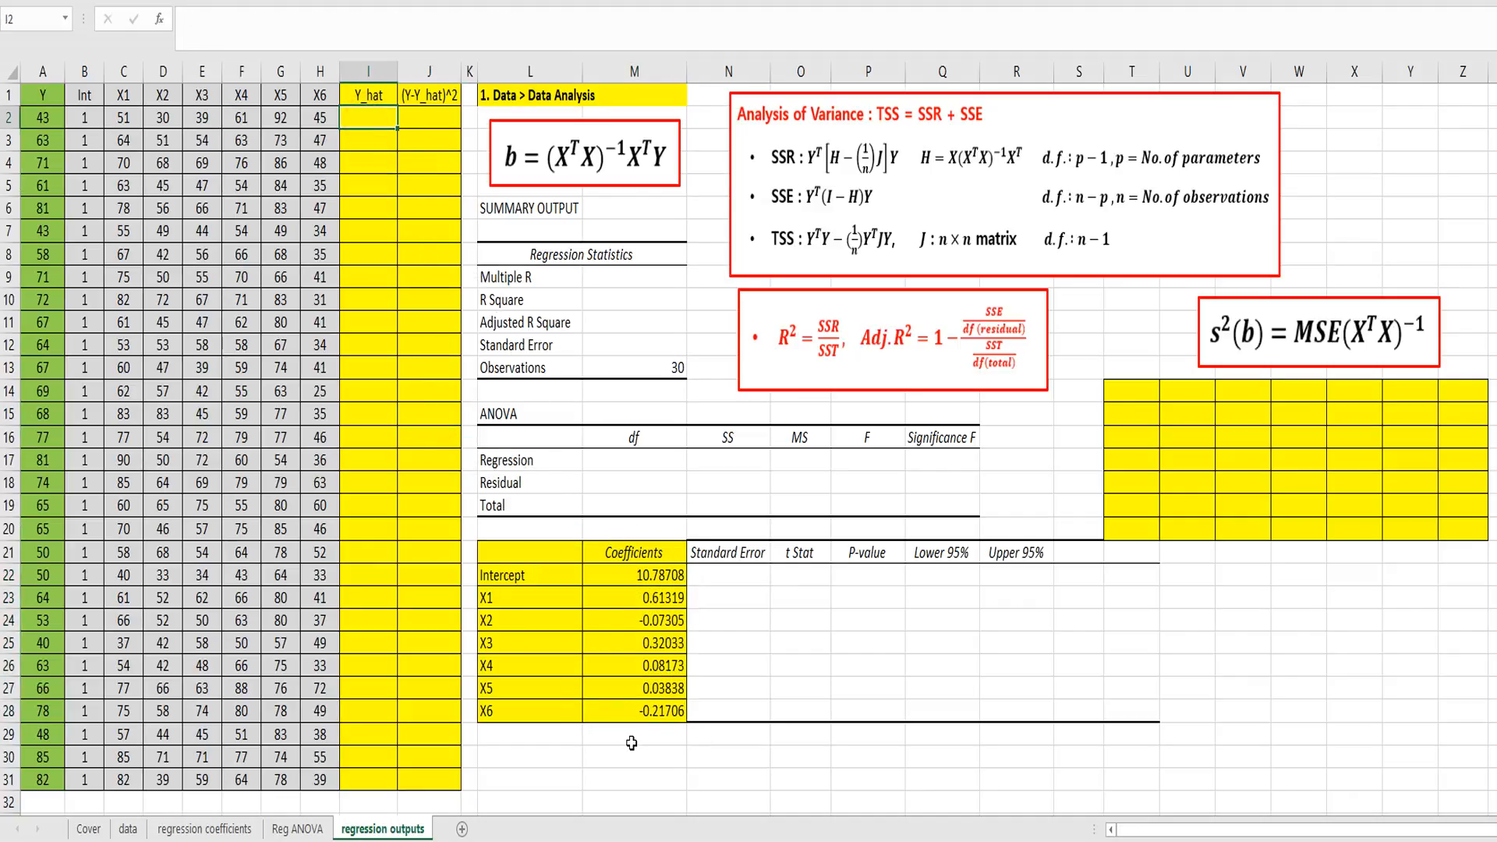
type("=")
left_click(626, 572)
key("F4")
type("+")
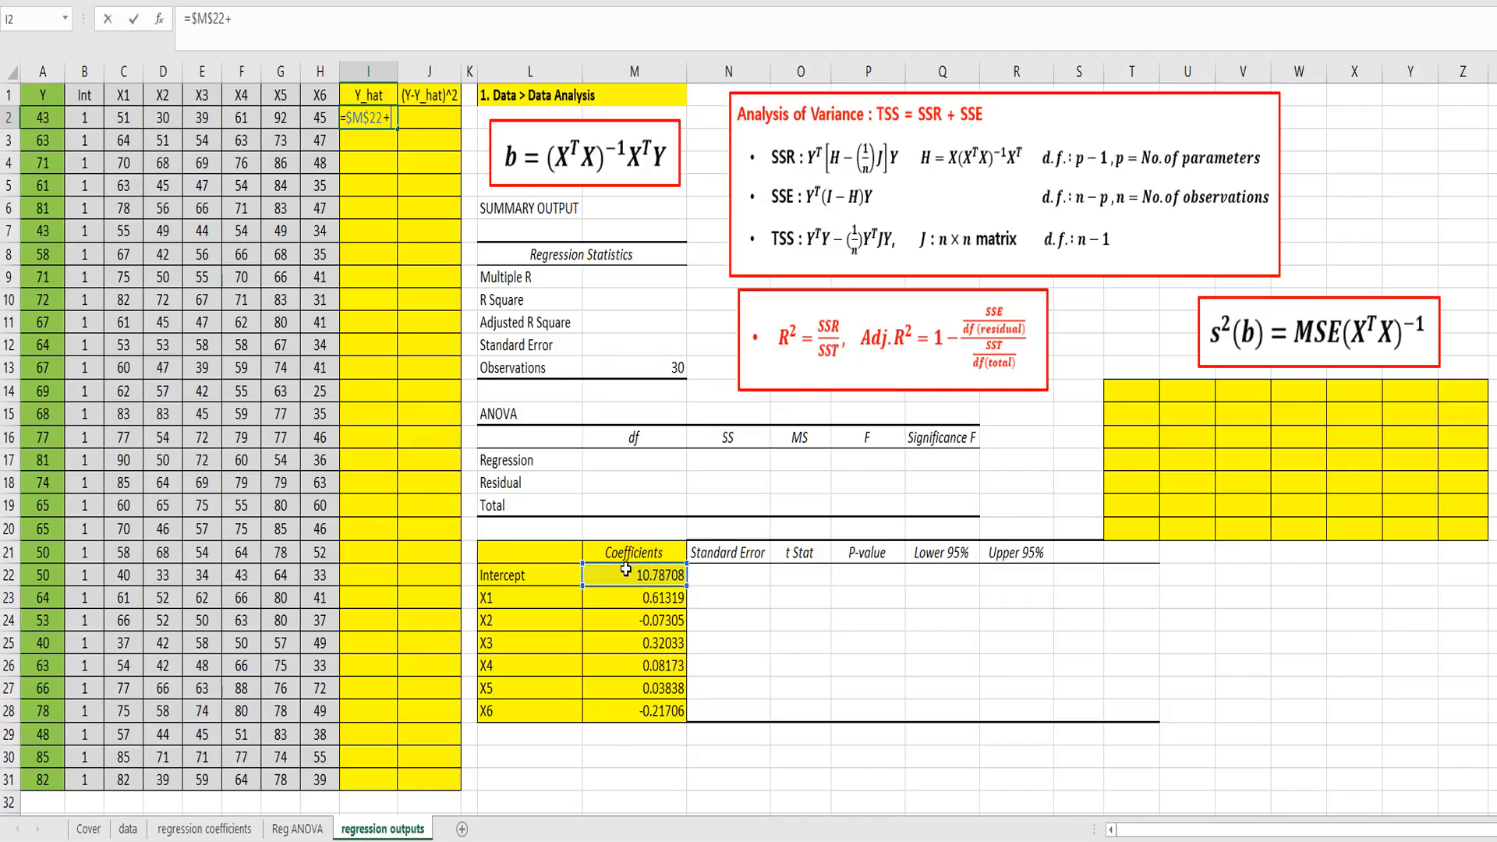
left_click(642, 597)
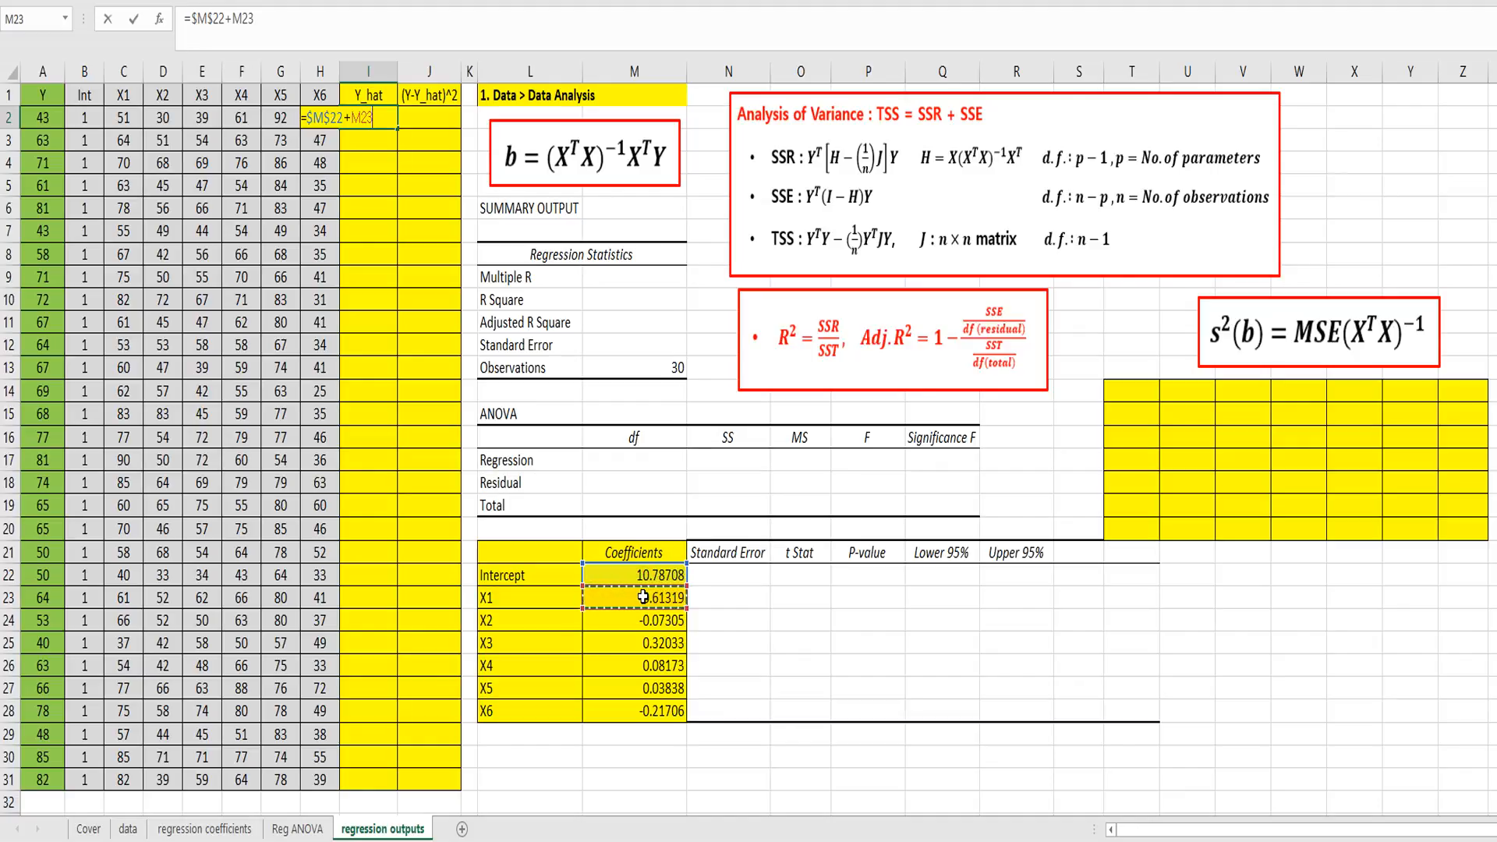
key("F4")
type("*")
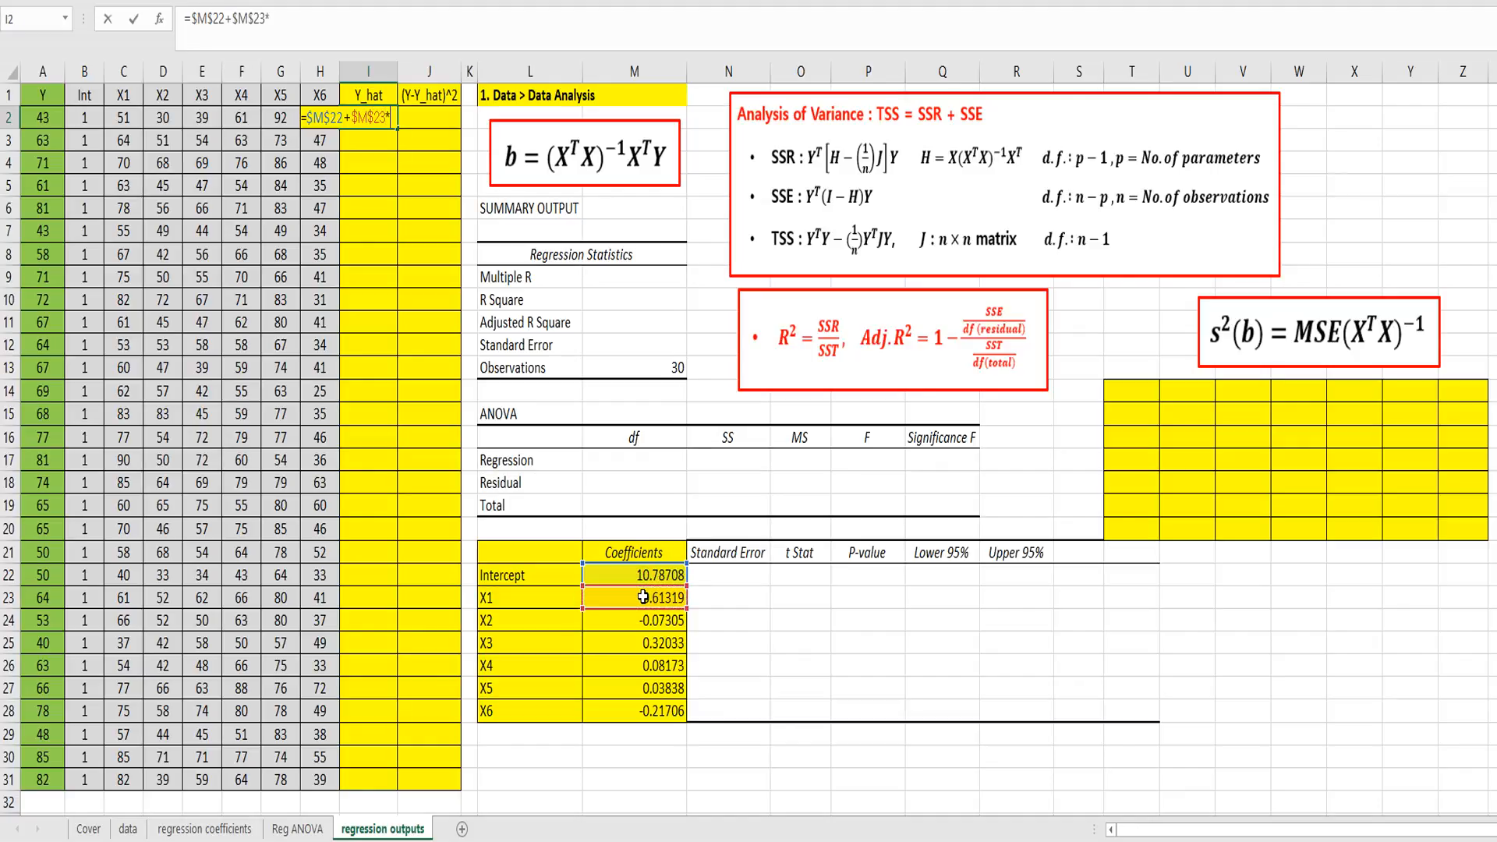
type("c2")
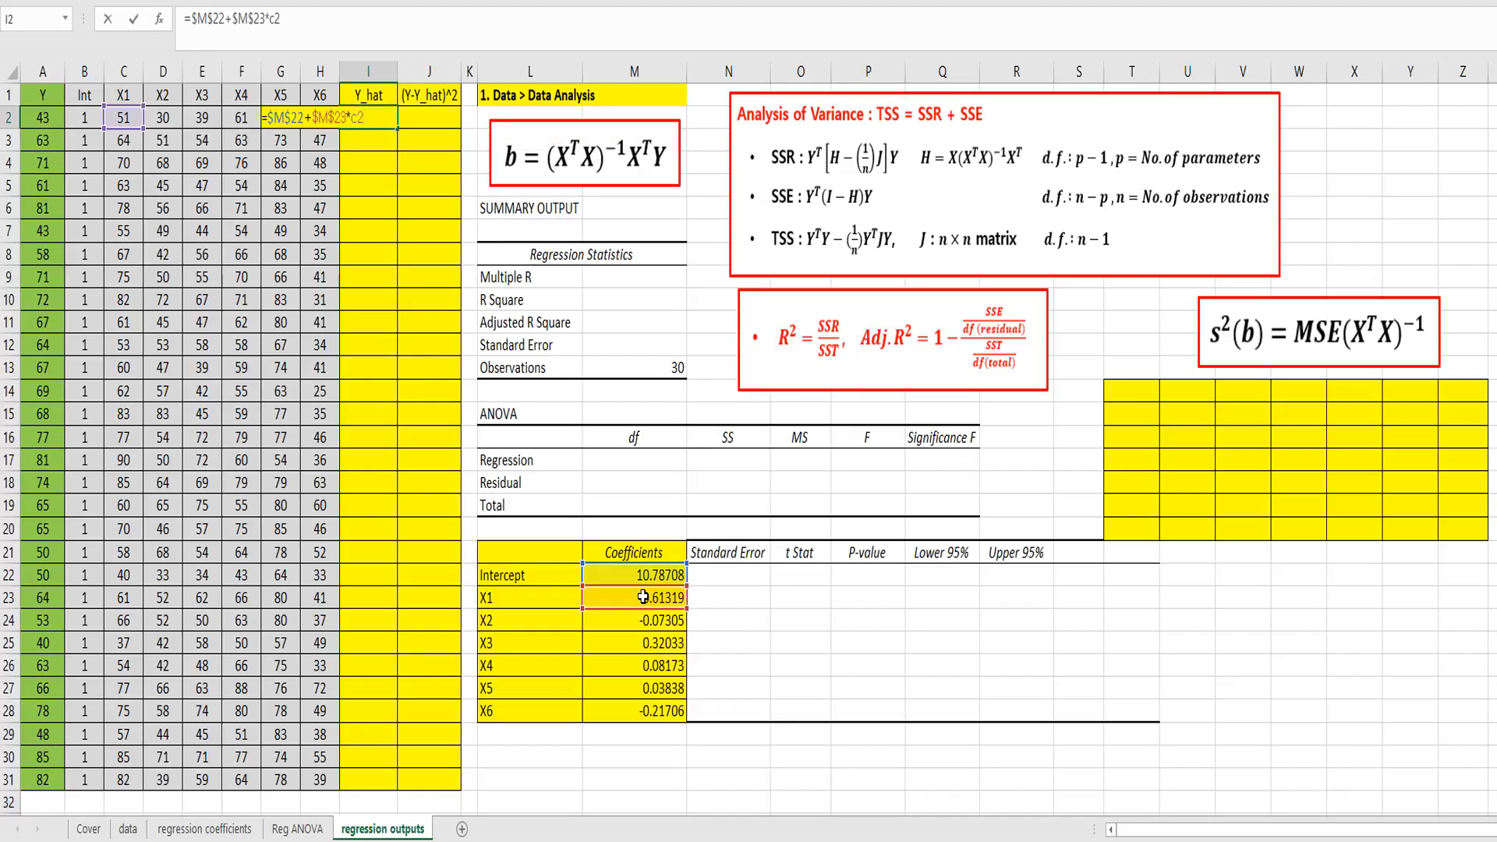
type("+")
Step: Extend the I2 formula with the X2 and X3 terms, +$M$24*d2+$M$25*e2
left_click(643, 620)
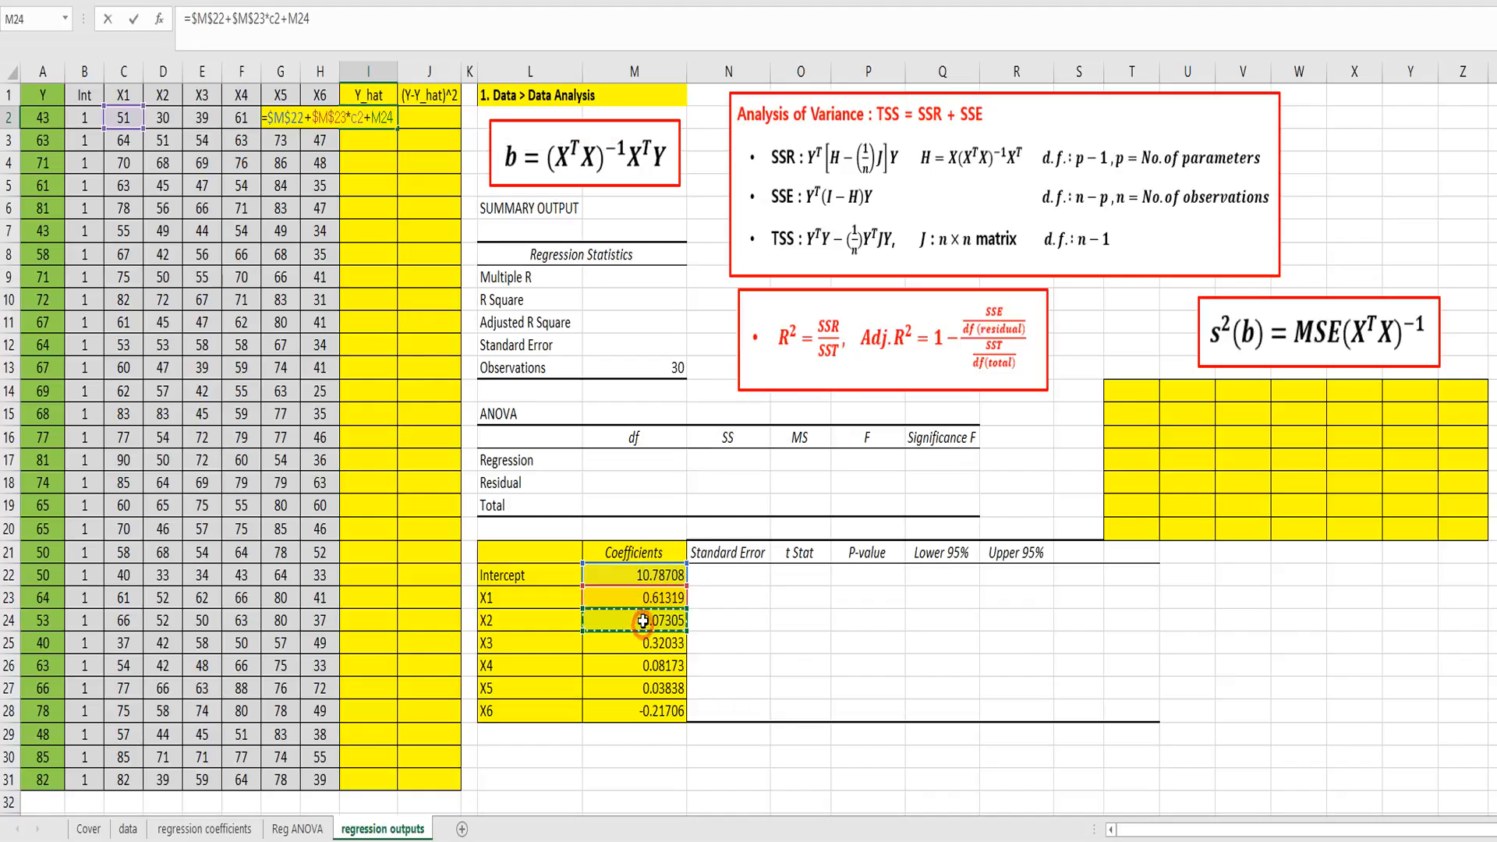
key("F4")
type("*")
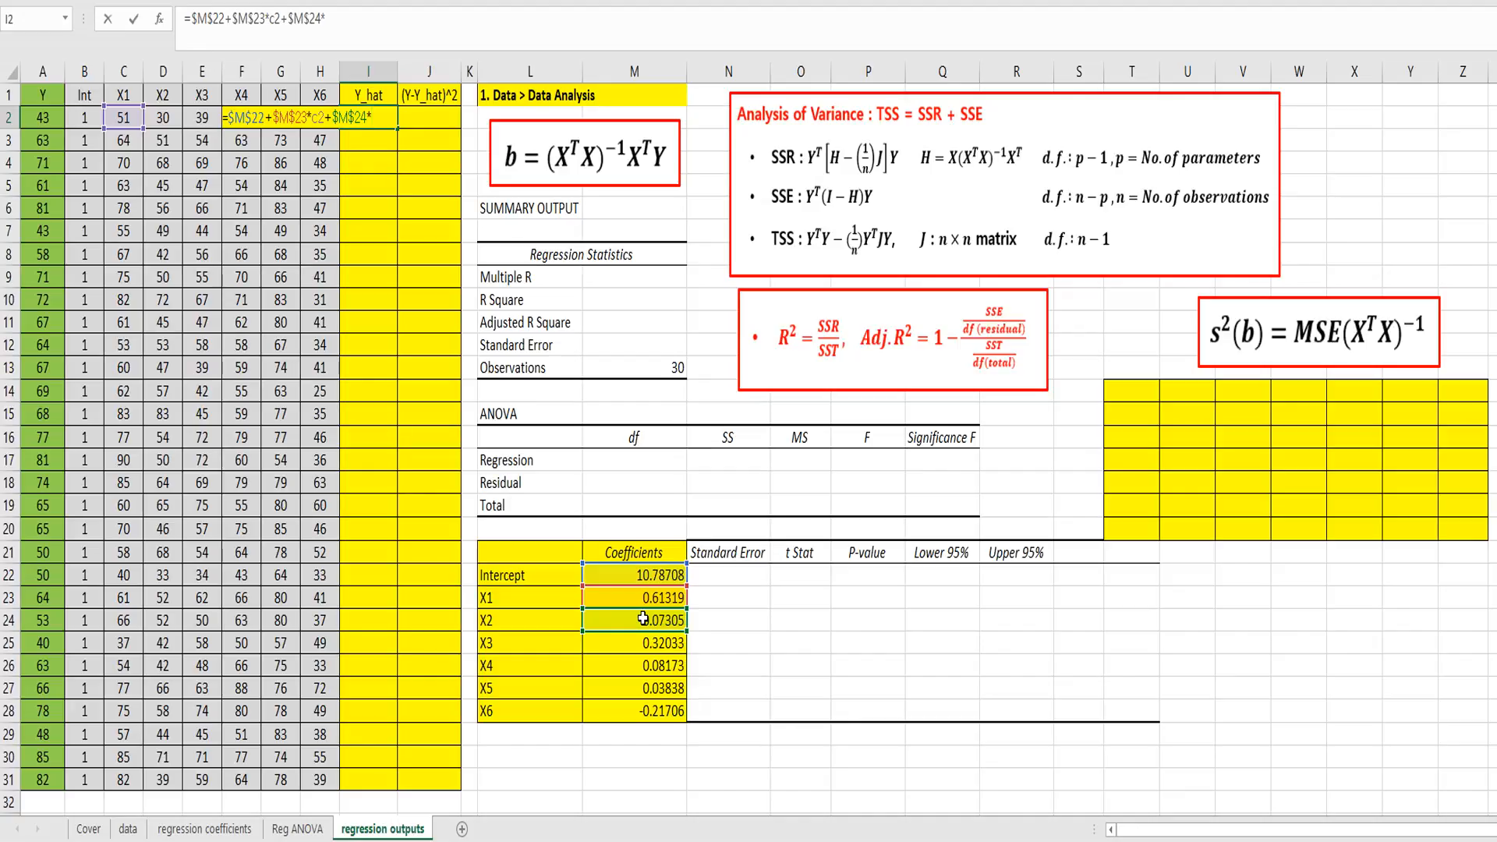
type("d2")
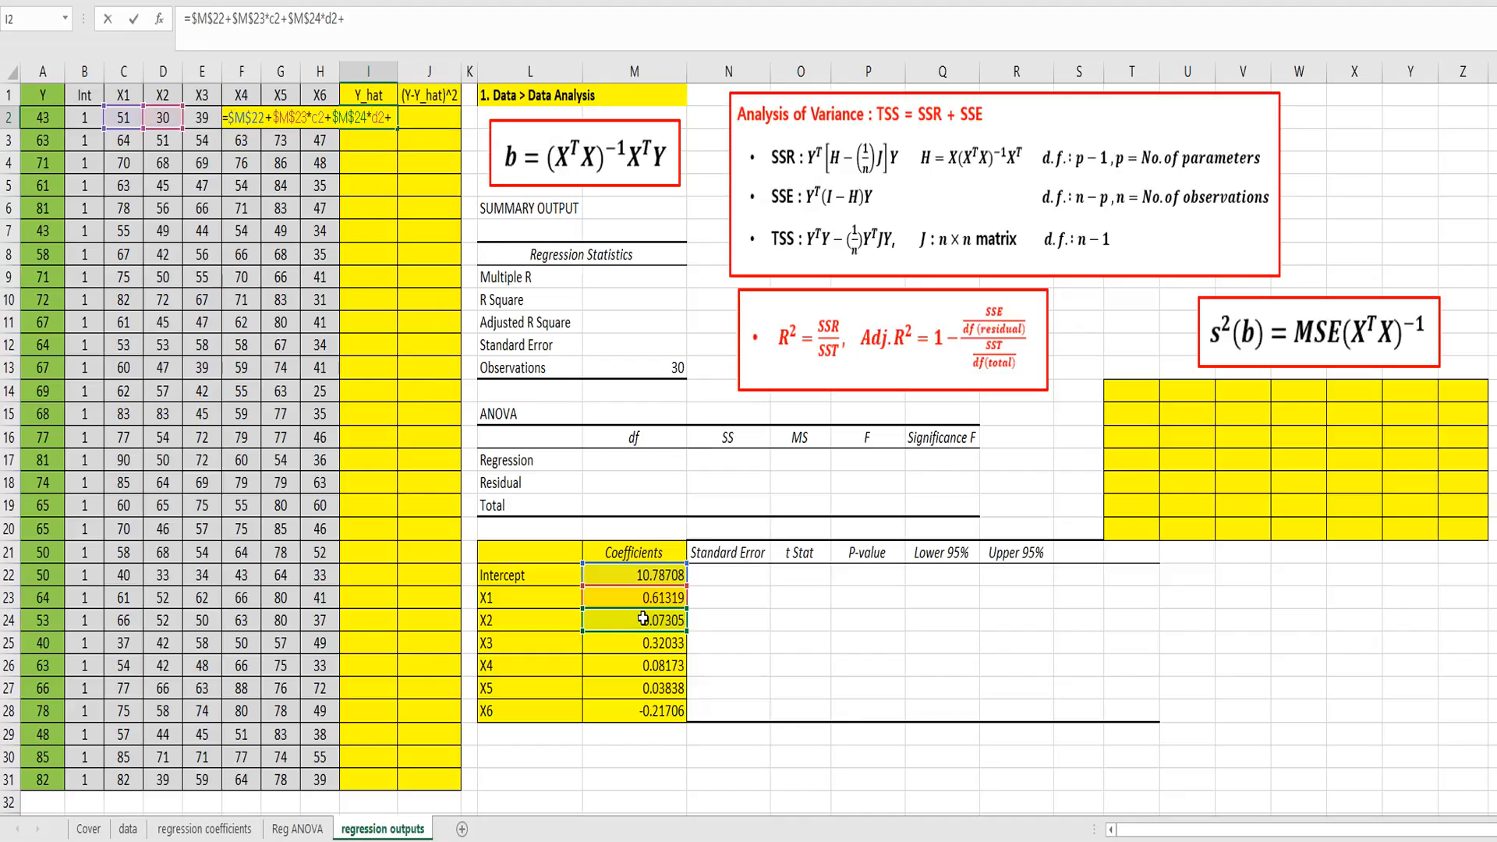
type("+")
left_click(635, 644)
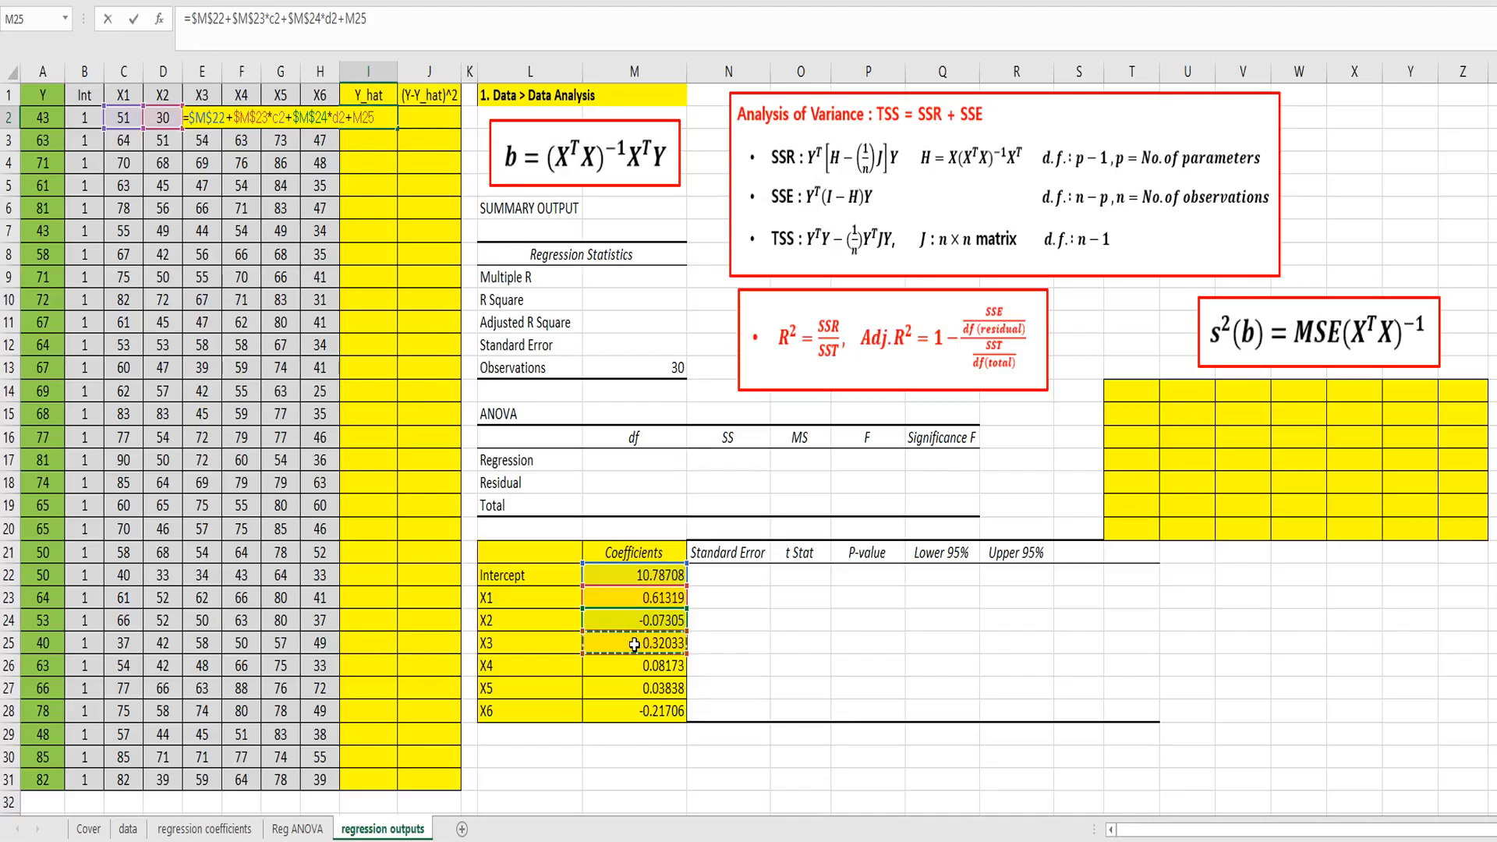
key("F4")
type("e2")
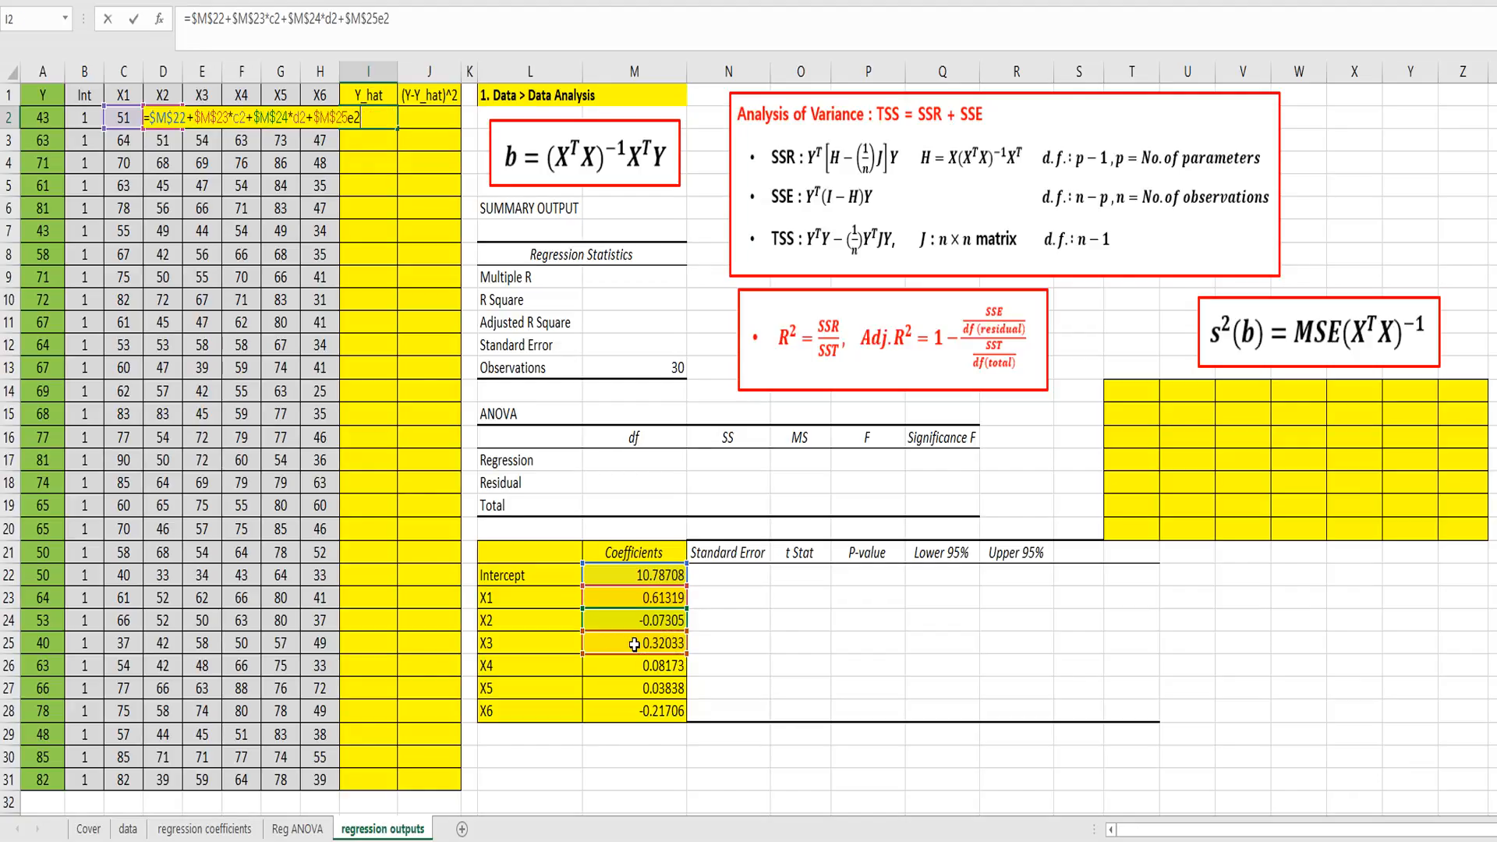
key("BackSpace")
key("BackSpace")
type("*e2+")
Step: Extend the I2 formula with the X4 and X5 terms, +$M$26*f2+$M$27*g2
left_click(639, 668)
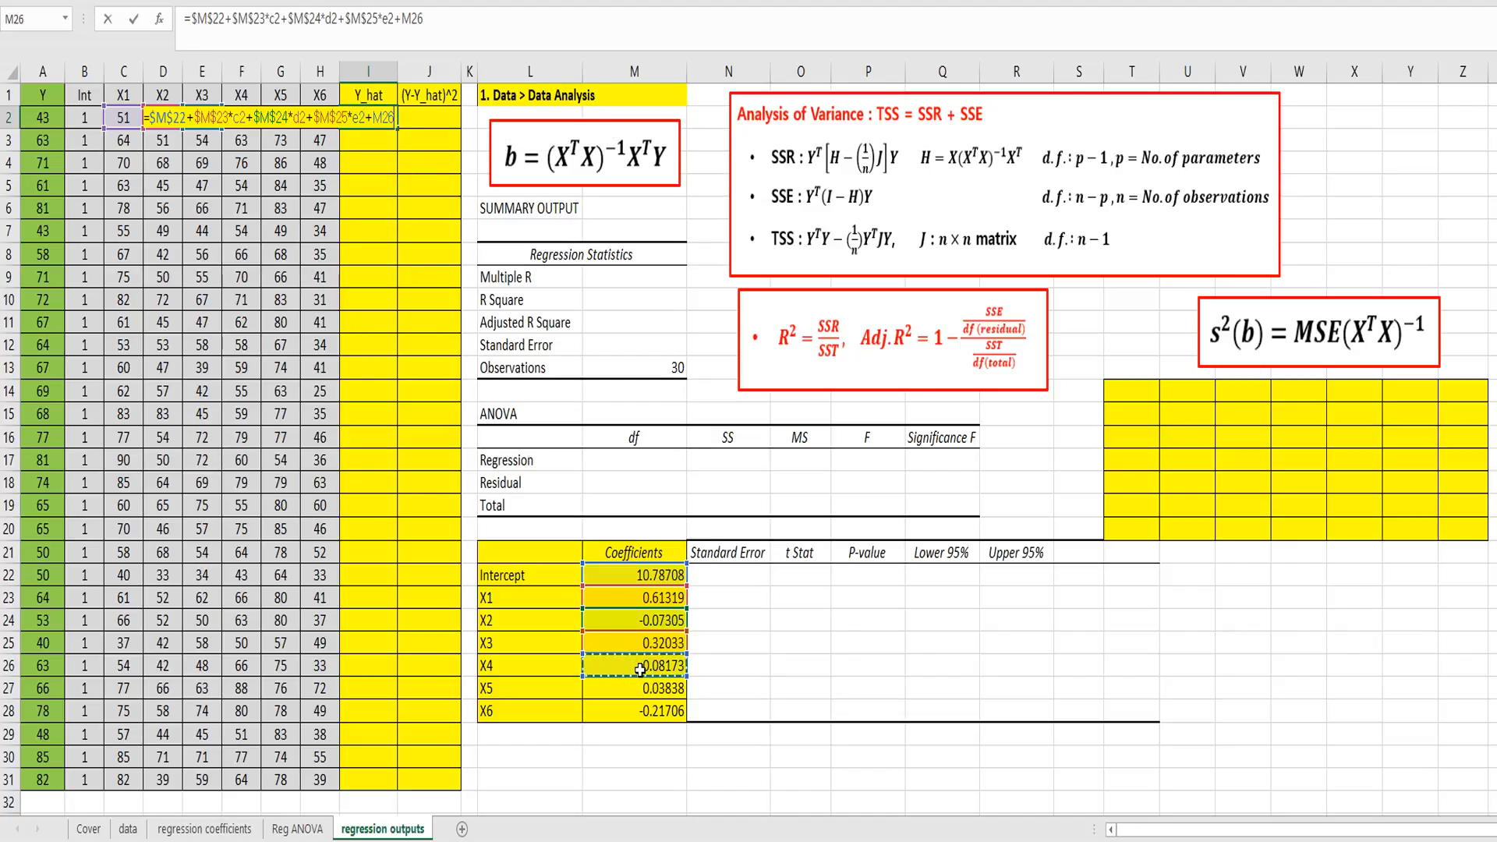
key("F4")
type("*")
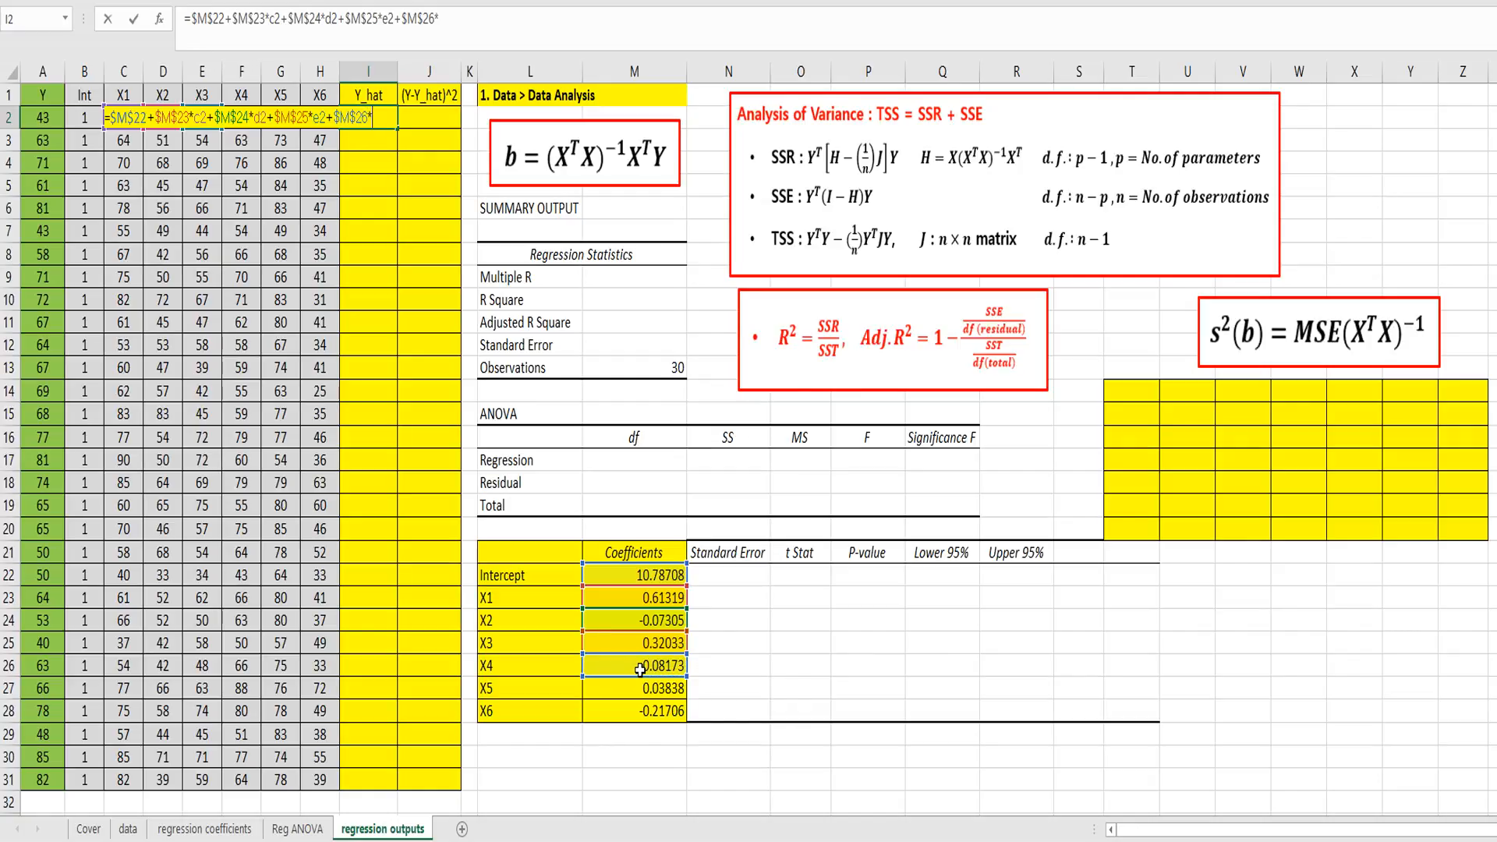
type("f2+")
left_click(638, 691)
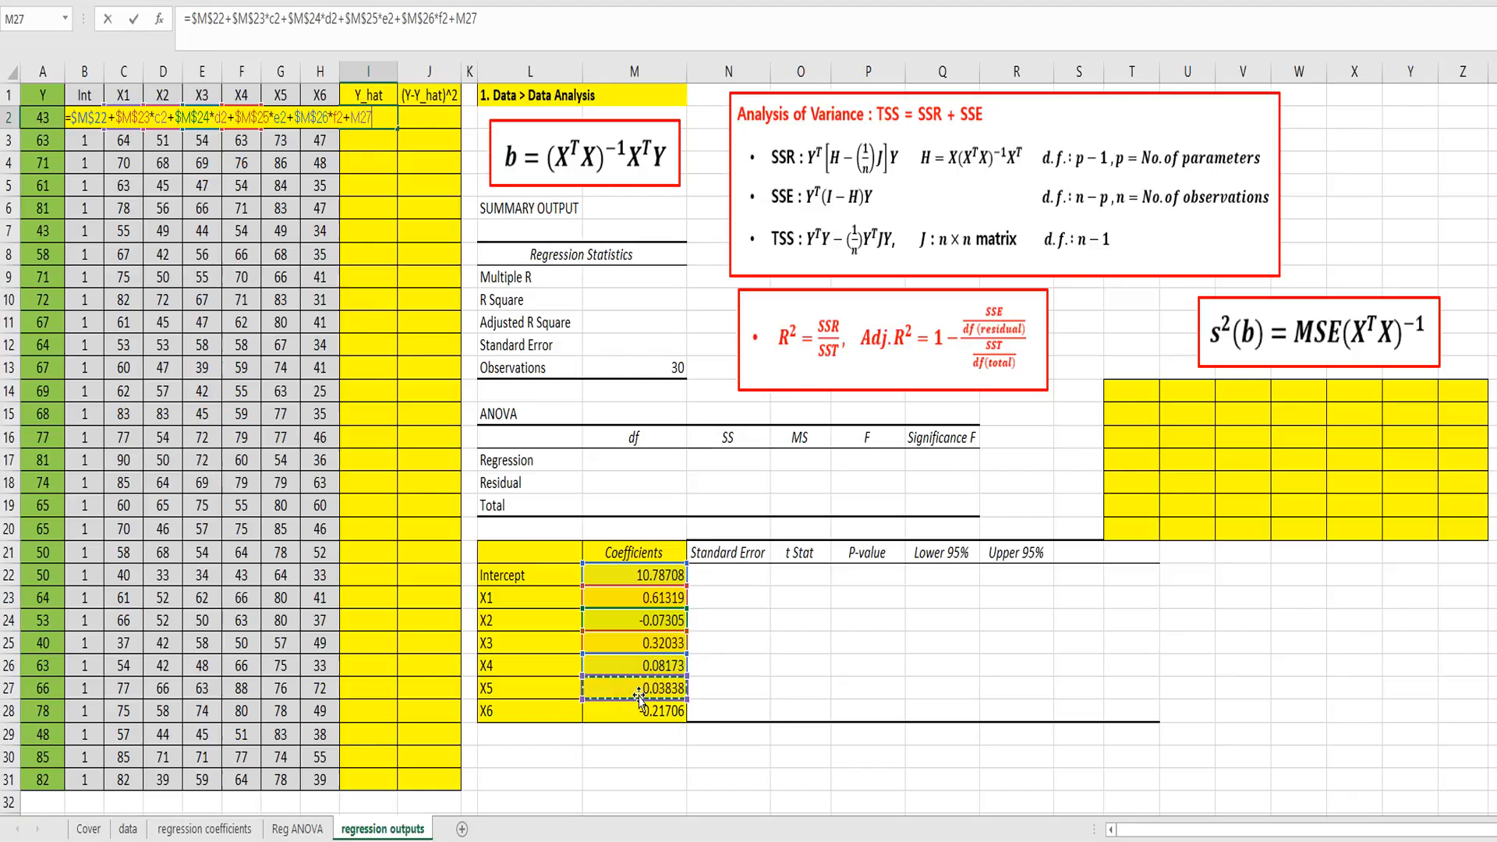
key("F4")
type("*g2")
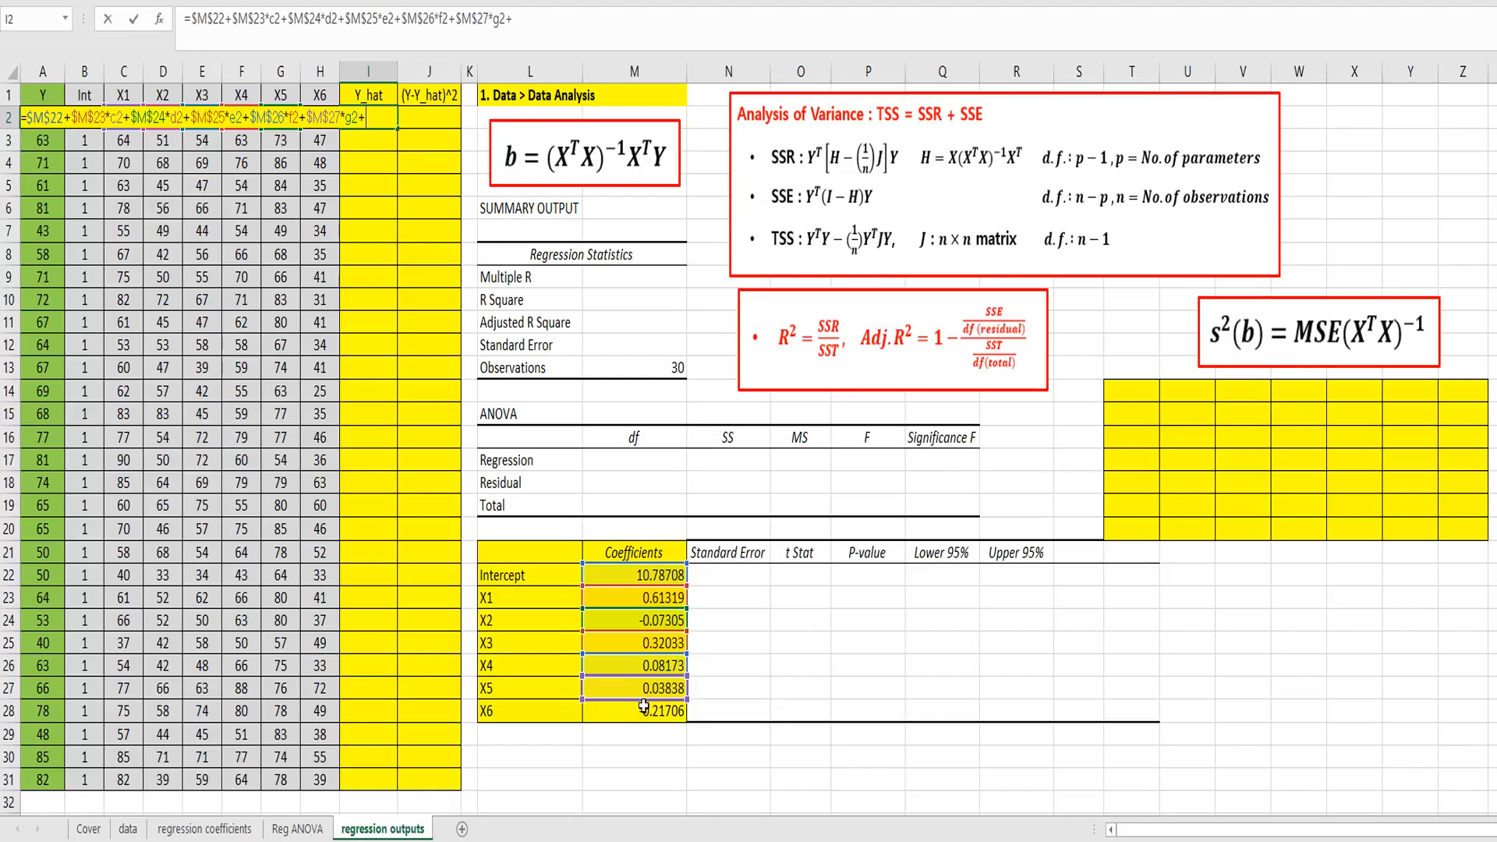
type("+")
Step: Complete the I2 formula with the X6 term +$M$28*h2 and fill it down the Y_hat column to row 31
left_click(644, 708)
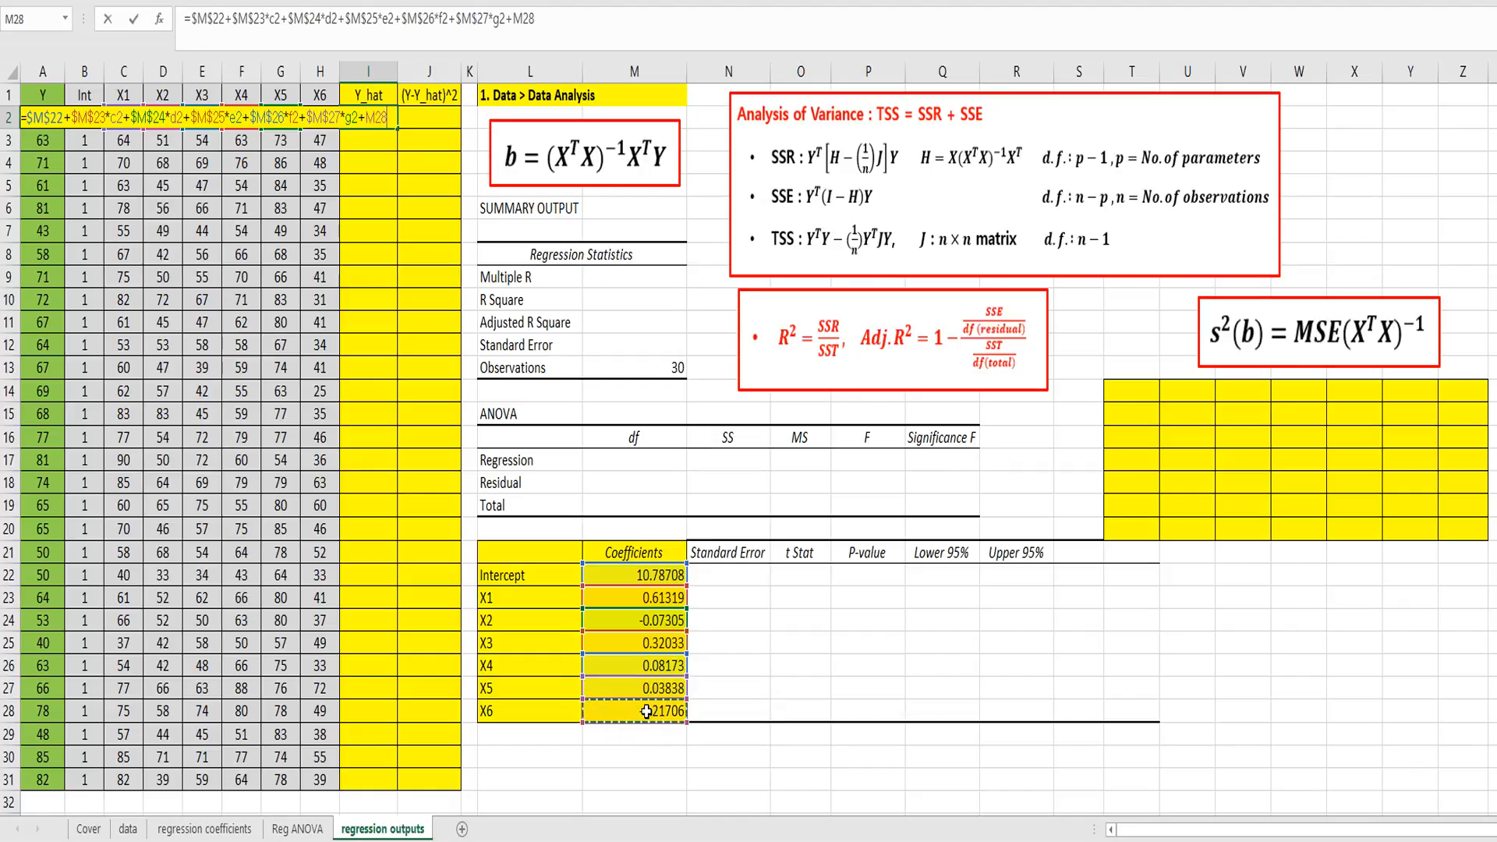
key("F4")
type("*")
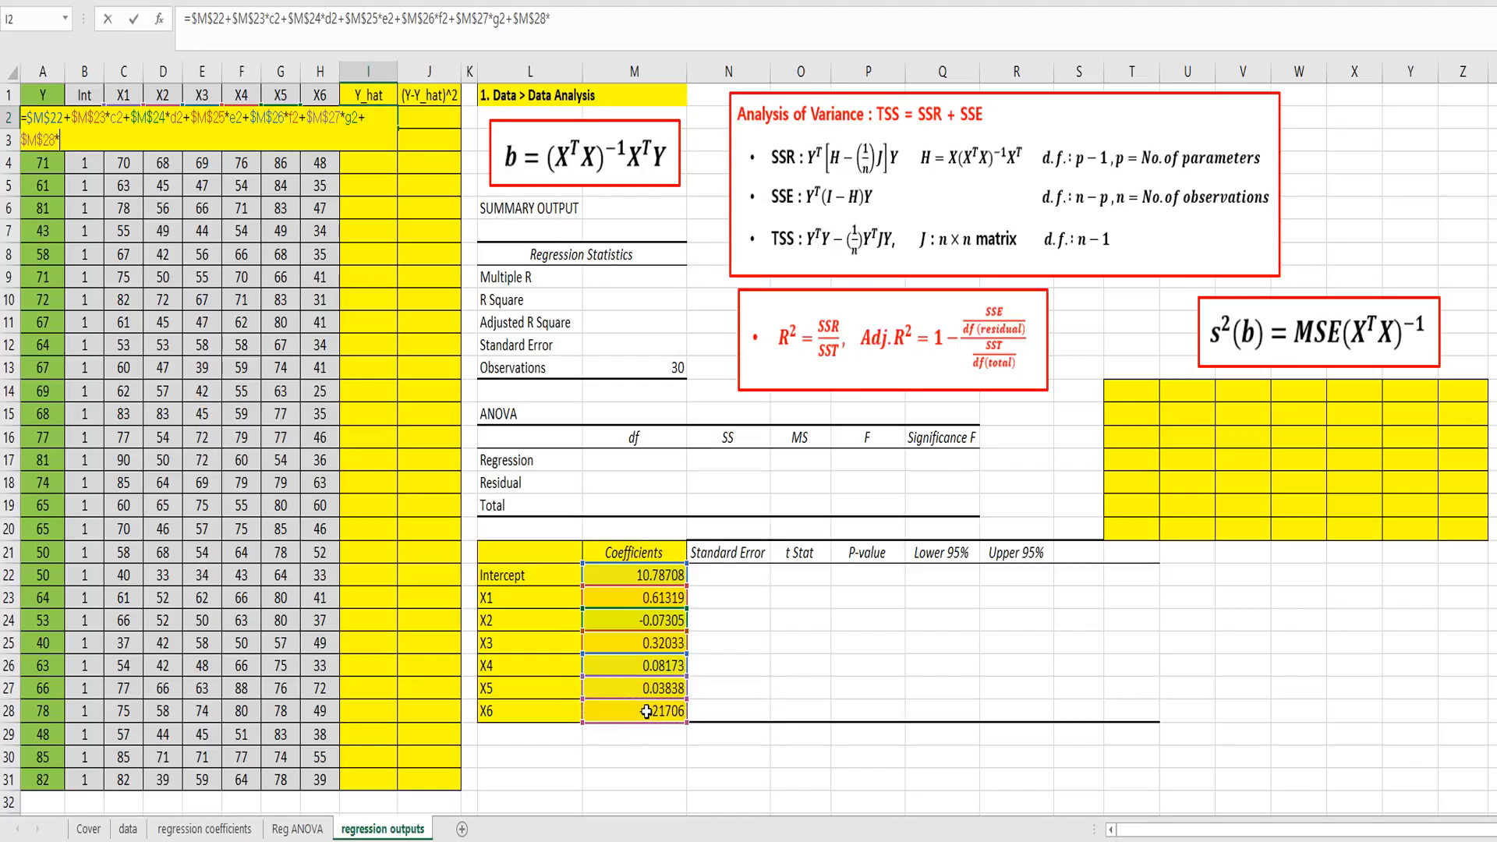
type("h2")
key("Return")
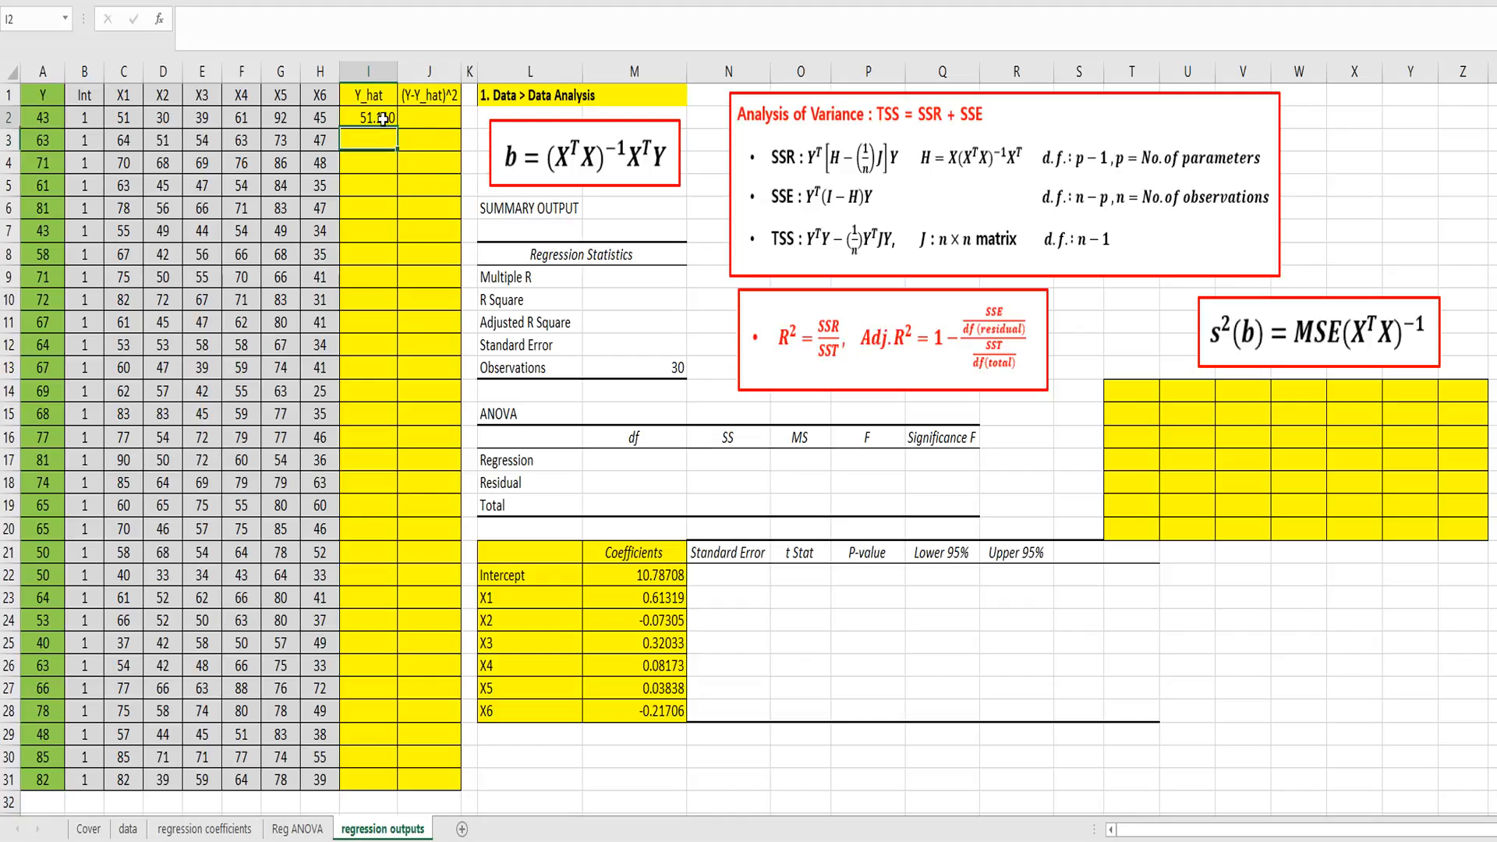
left_click(383, 118)
double_click(398, 127)
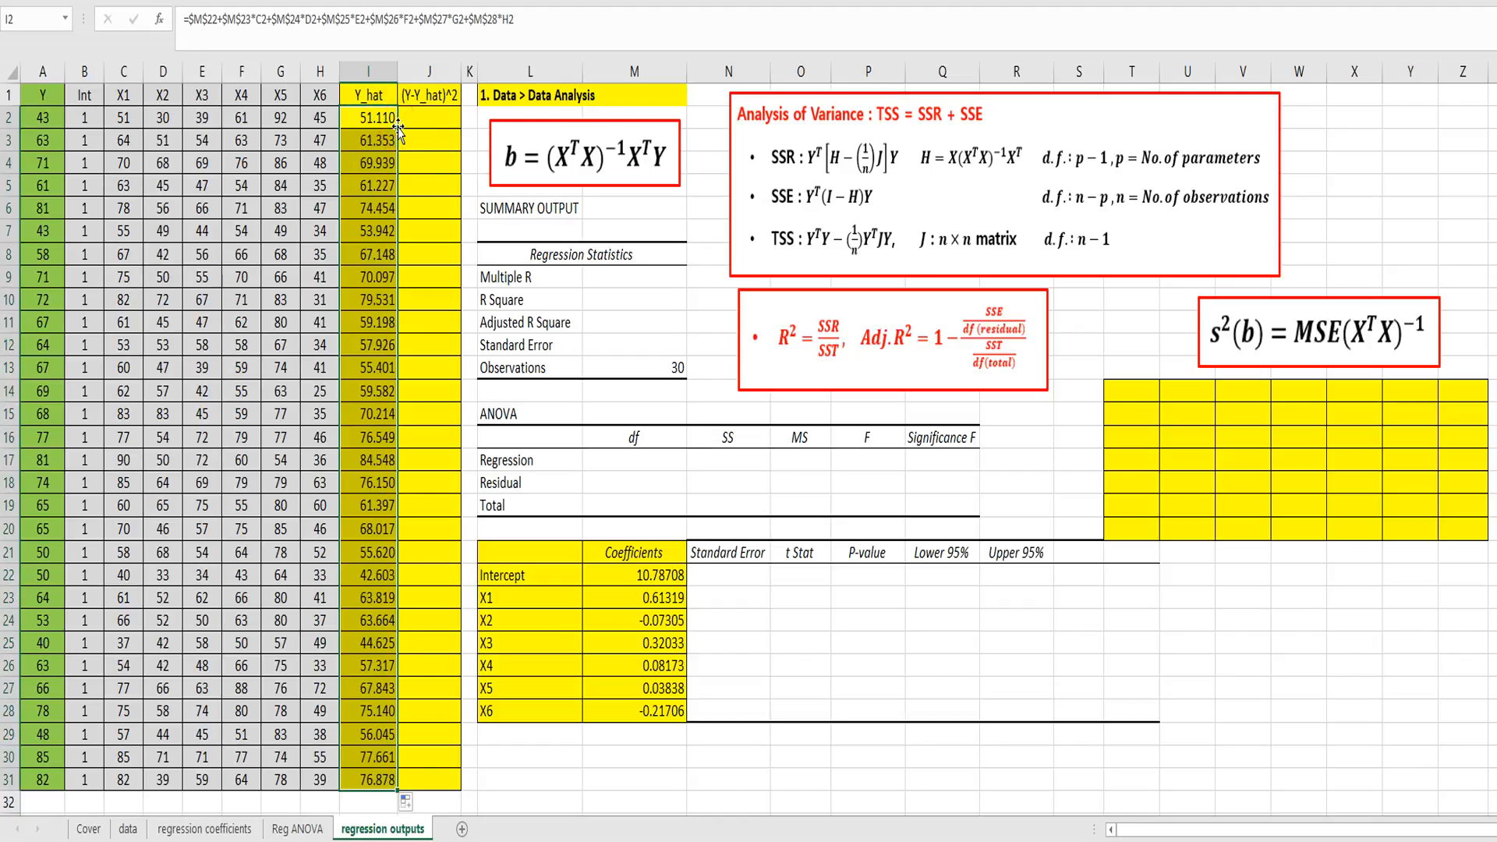
Step: Enter the squared residual formula =(A2-I2)^2 in J2 and fill it down the (Y-Y_hat)^2 column to row 31
left_click(429, 118)
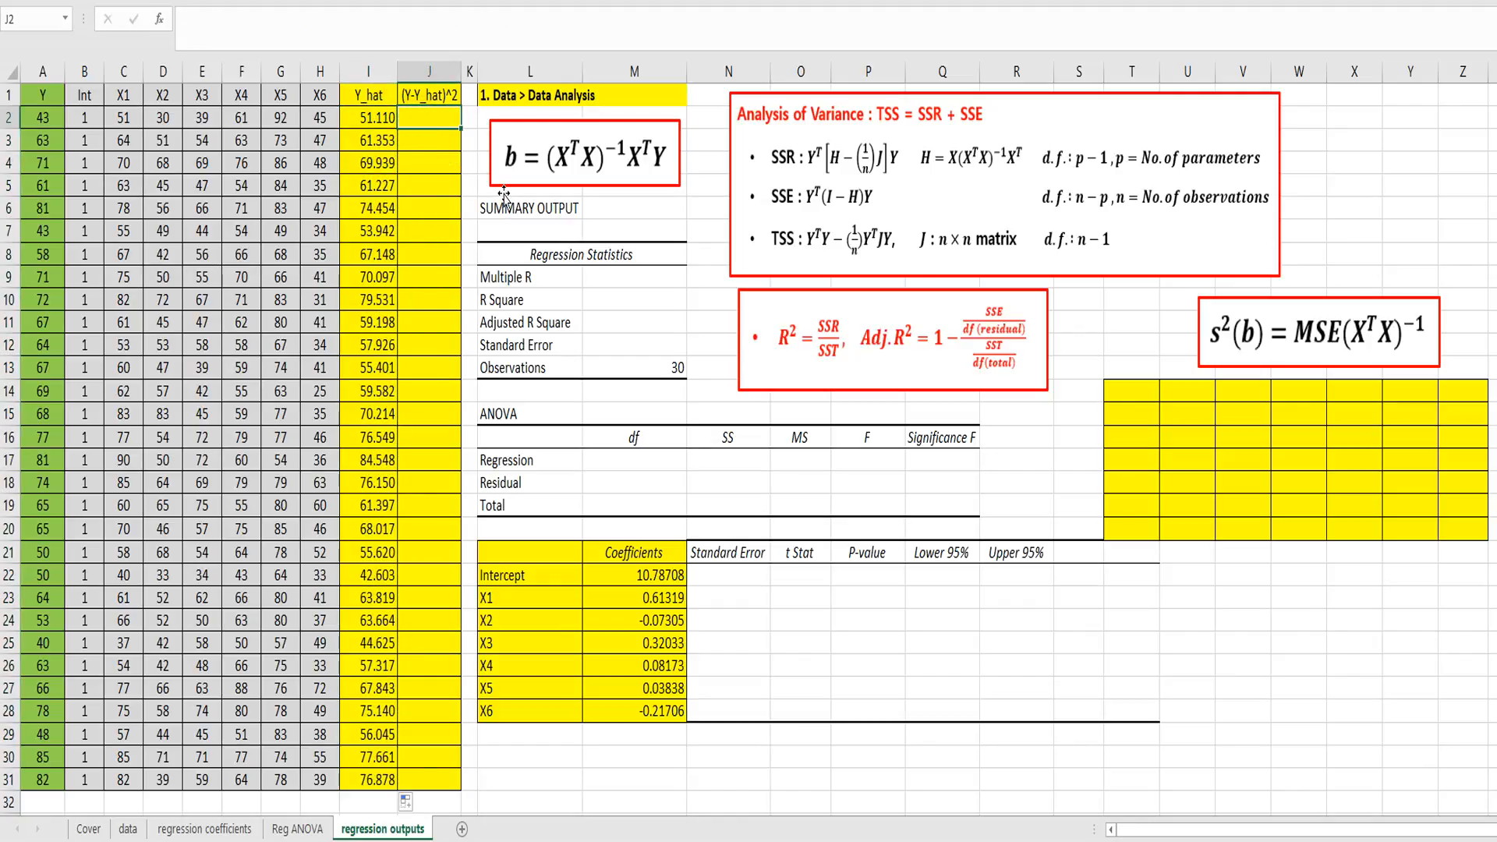
type("=(")
key("Left")
key("Left")
key("ctrl+Left")
type("-")
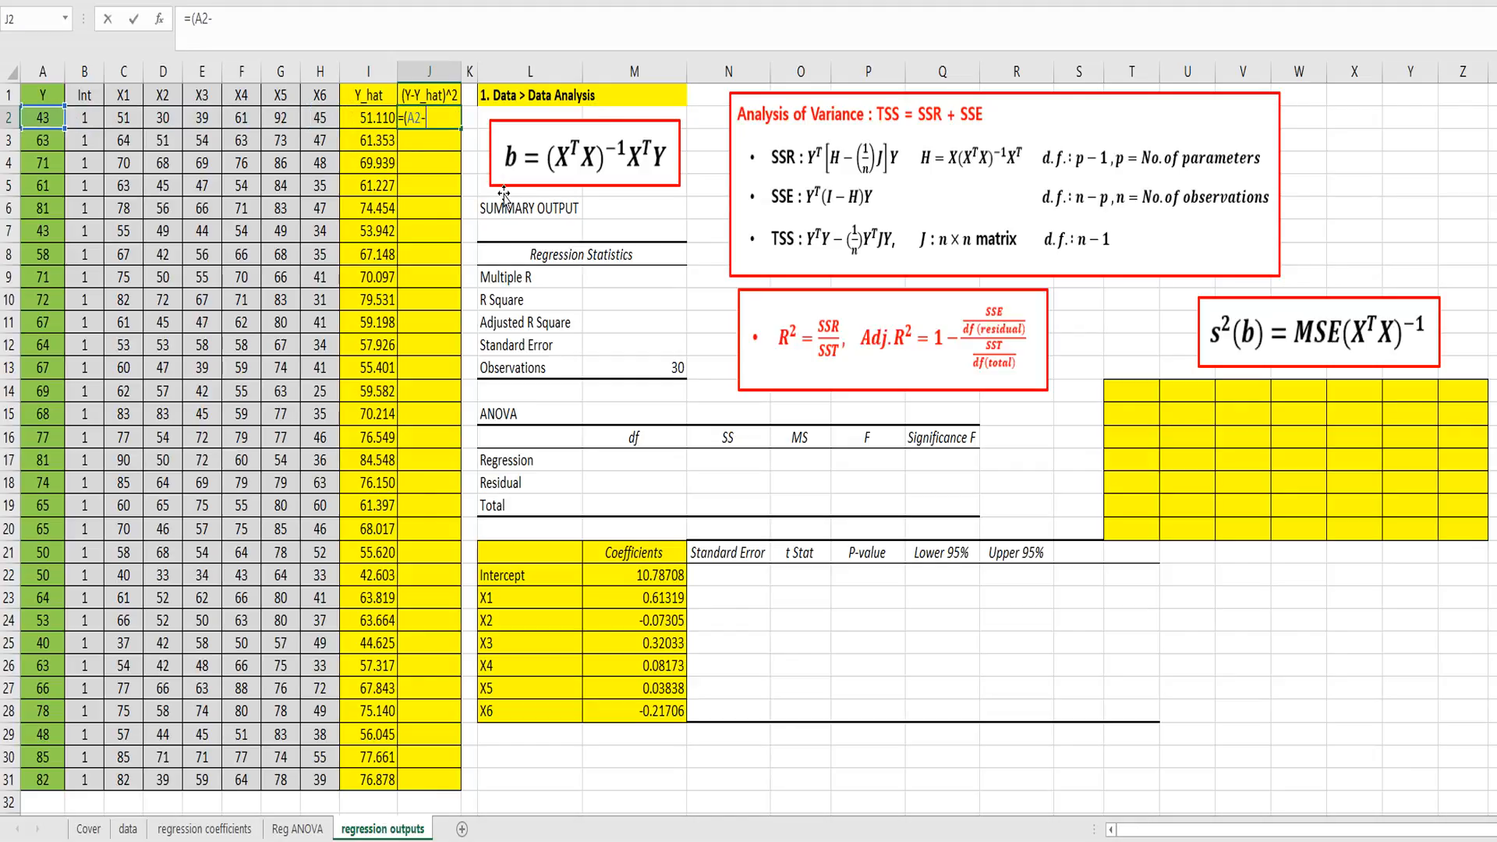
key("Left")
type(")")
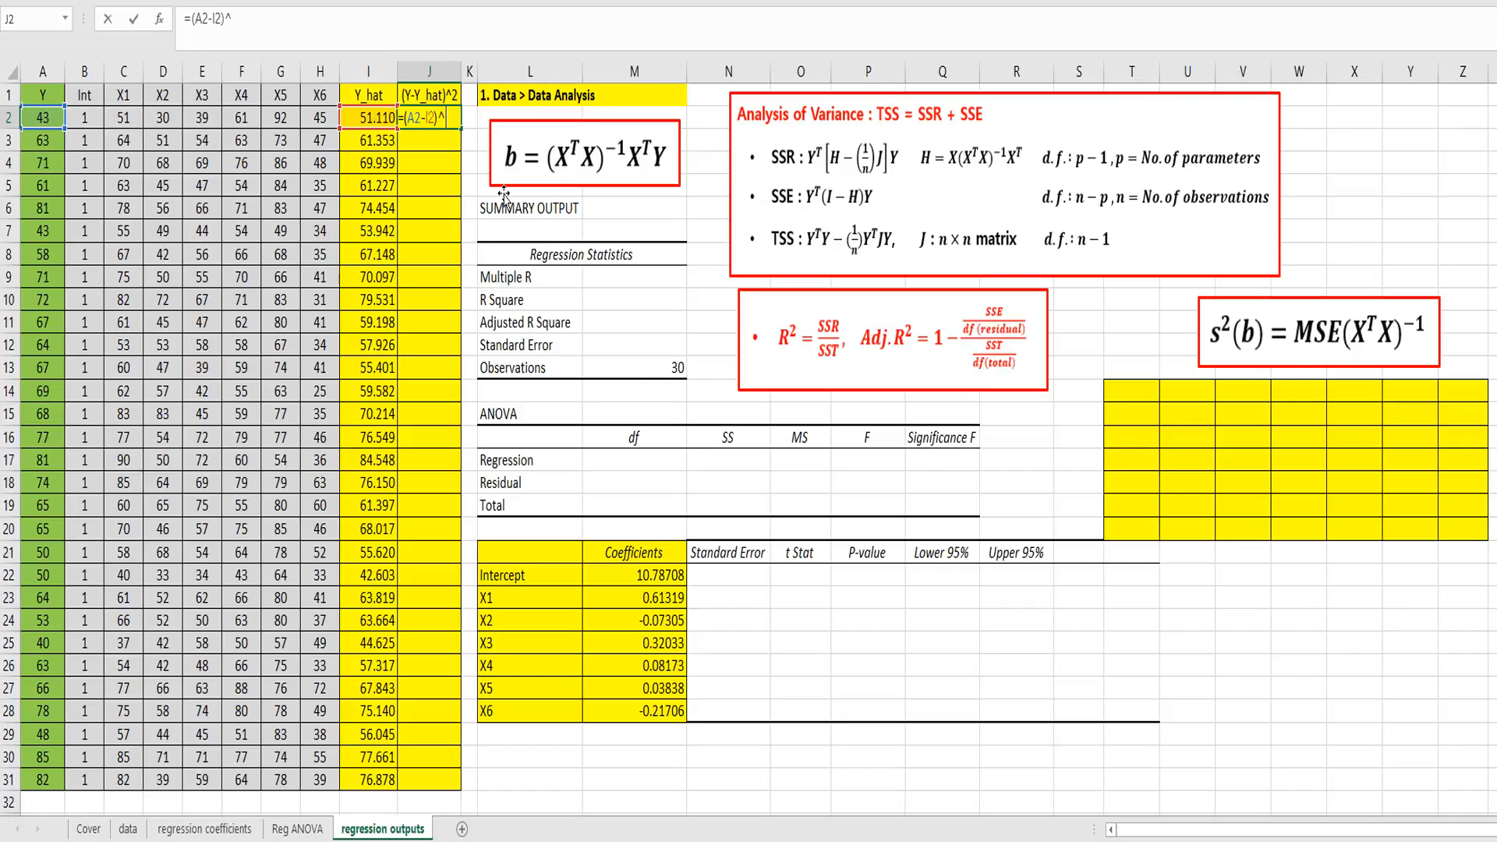
type("^2")
key("Return")
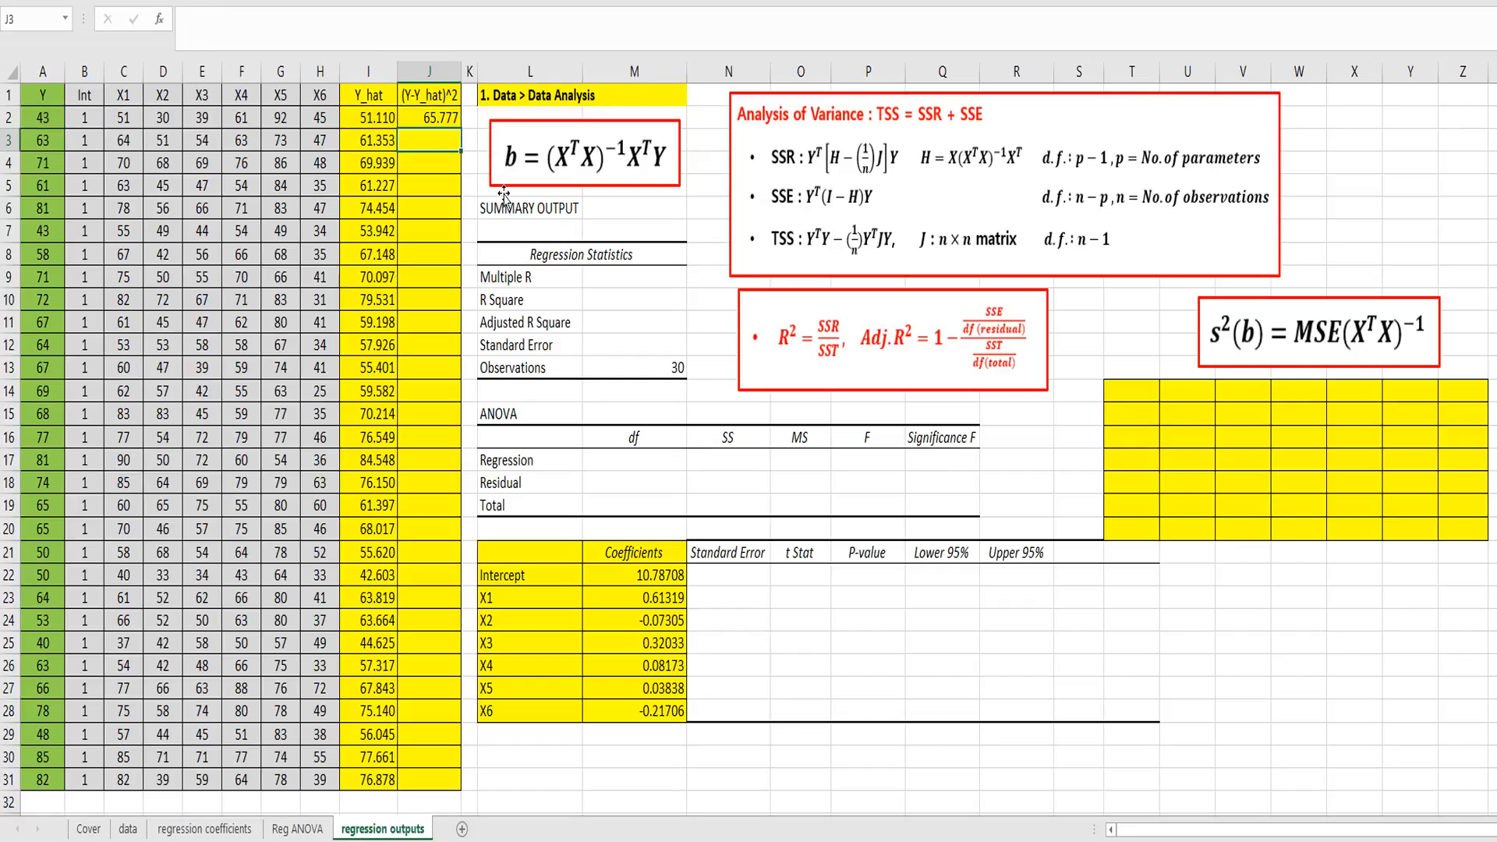
left_click(454, 118)
double_click(458, 121)
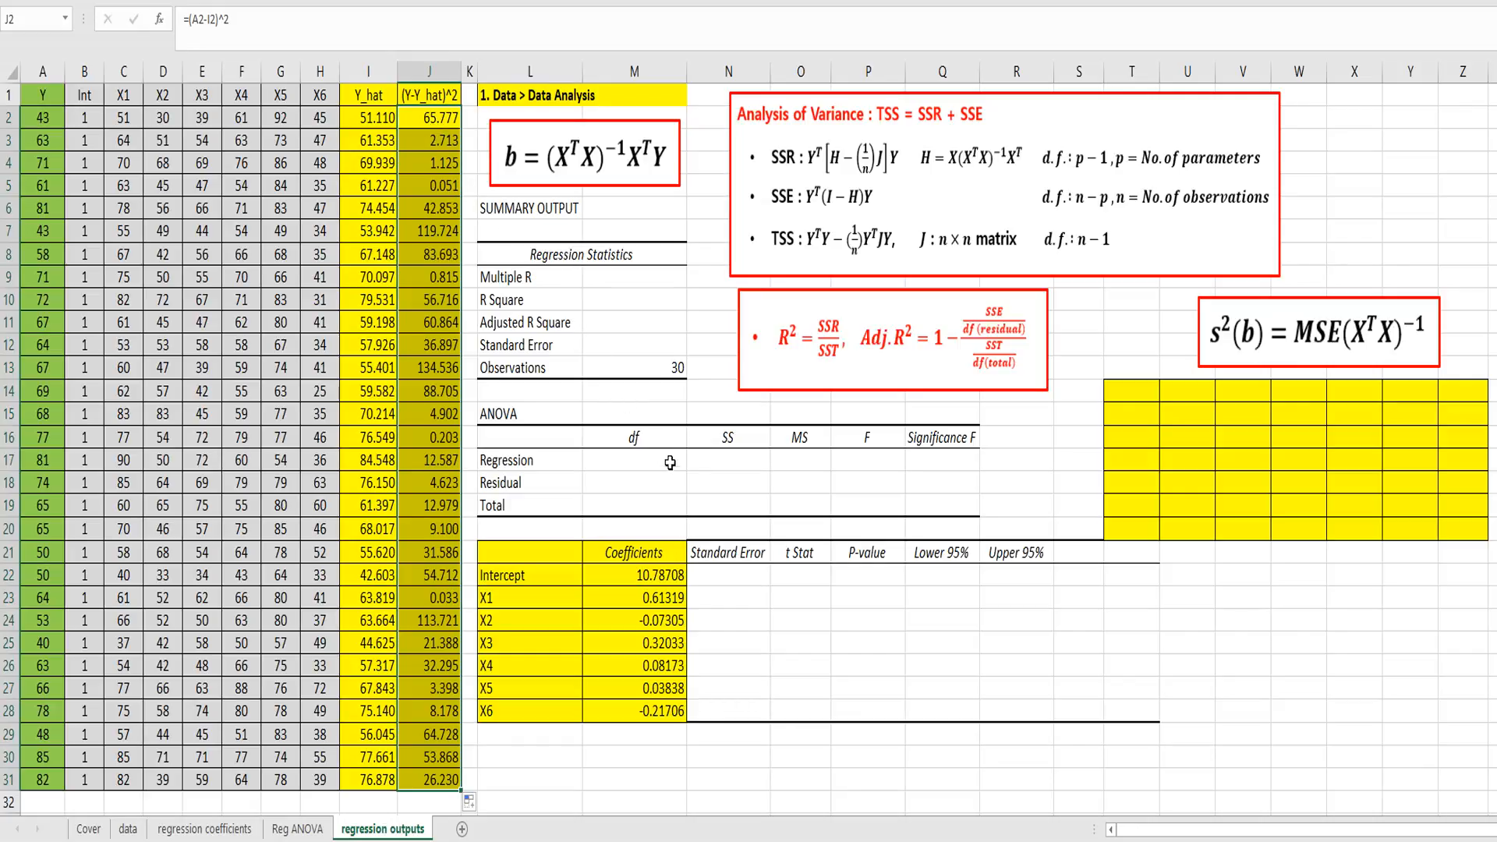
Step: Enter =sum(J2:J31) in N18 as the residual sum of squares of the ANOVA table
left_click(701, 481)
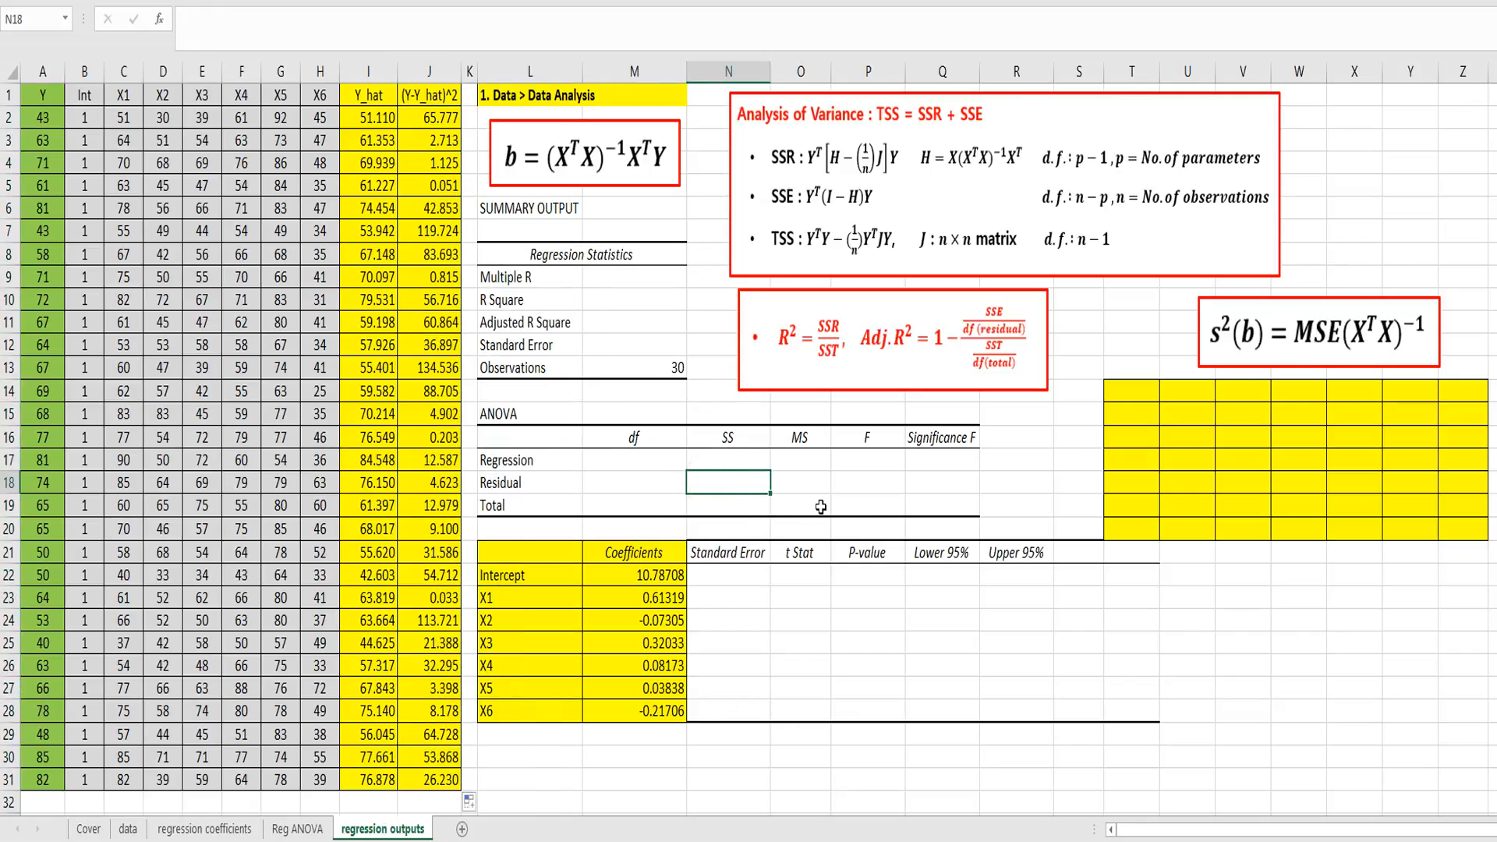
type("=sum(")
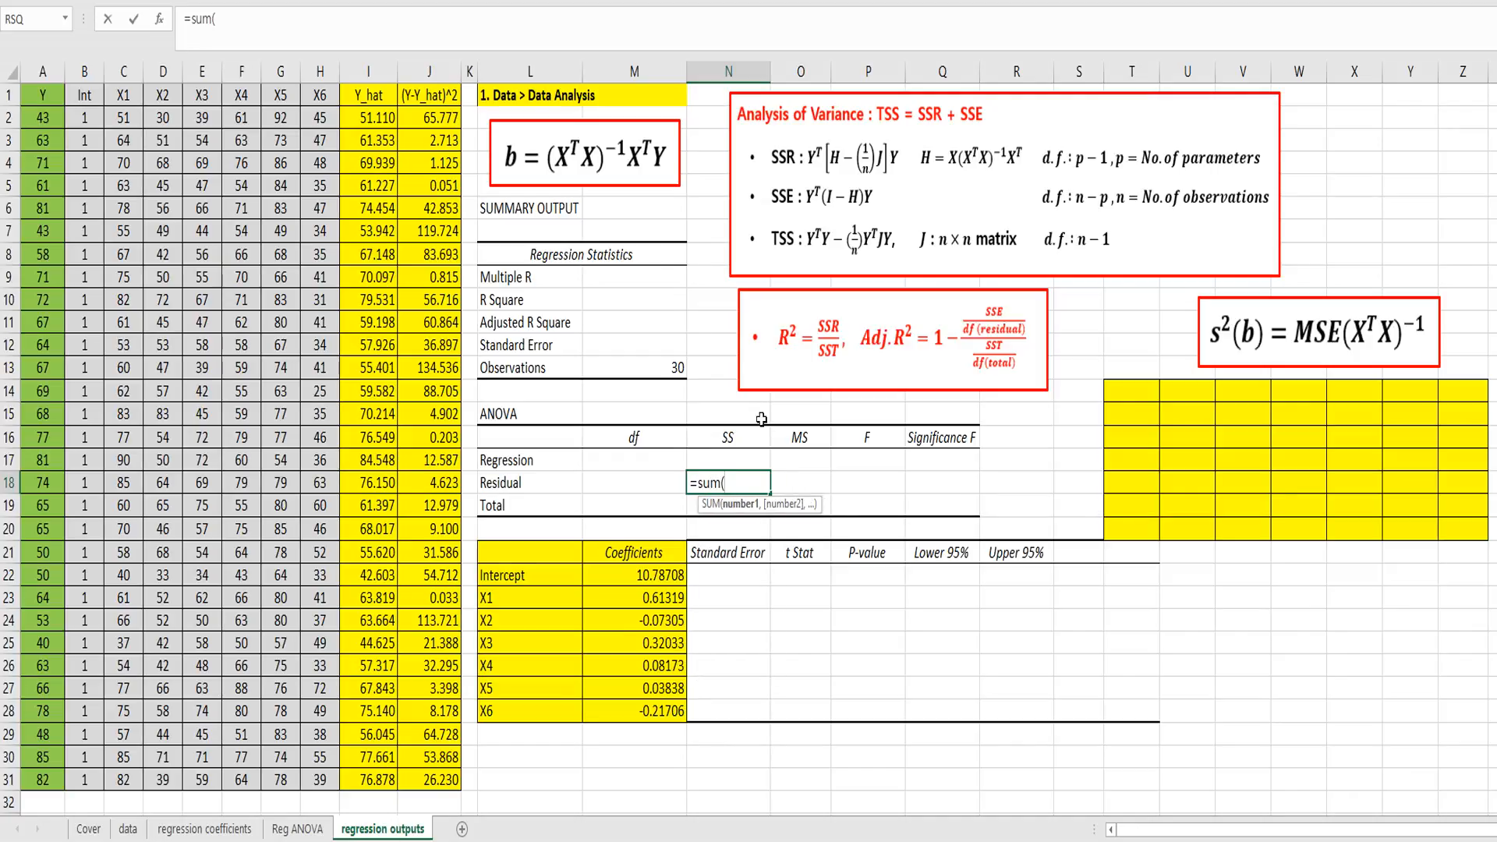
left_click(433, 121)
left_click_drag(449, 352, 427, 777)
type(")")
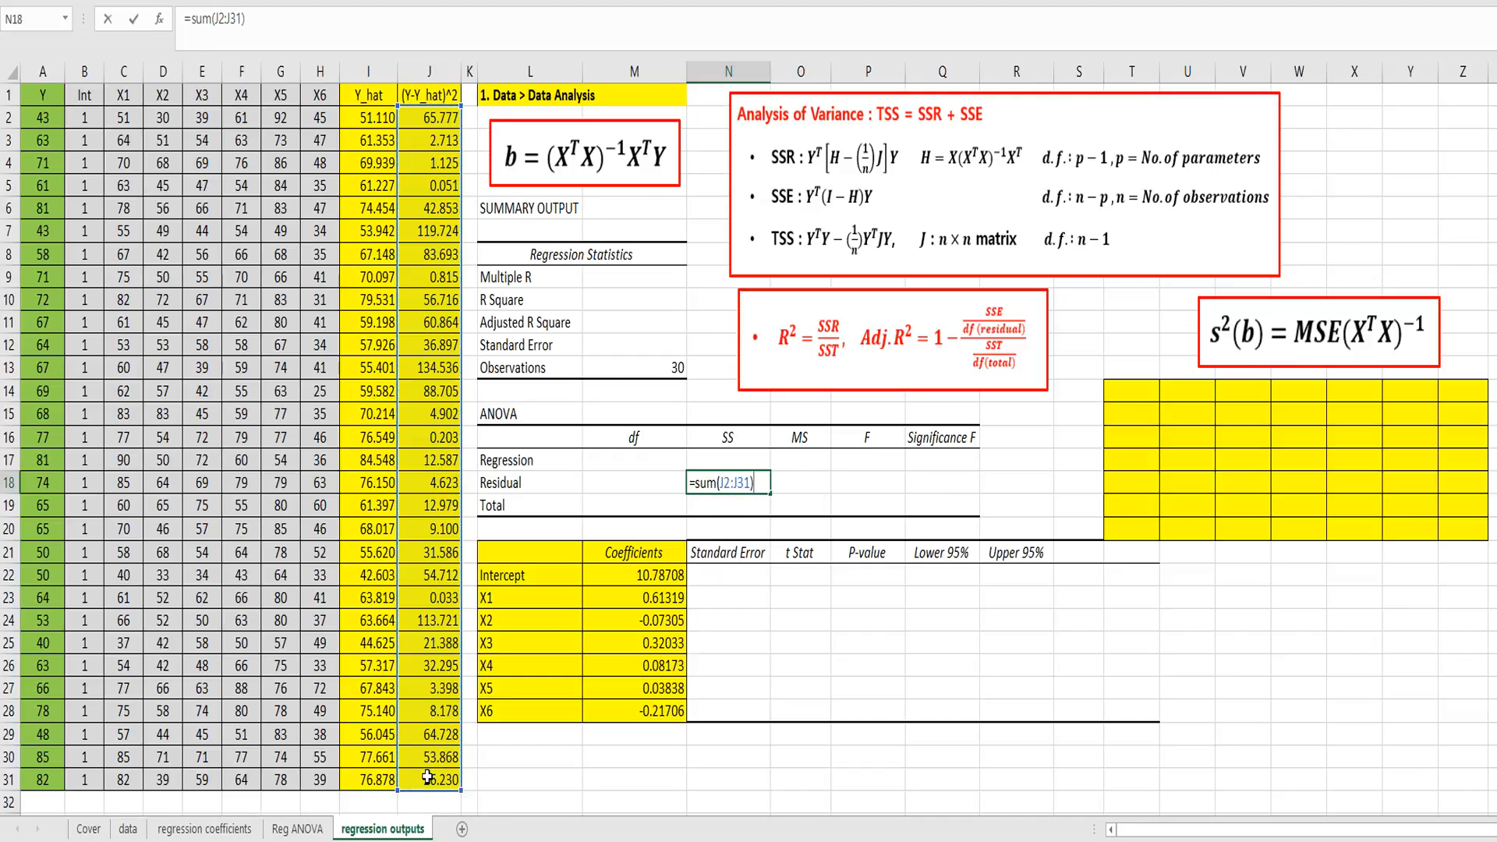
key("Return")
Step: Enter the ANOVA degrees of freedom for Residual as =30-7 in M18 and for Total as 29 in M19
key("Up")
key("Left")
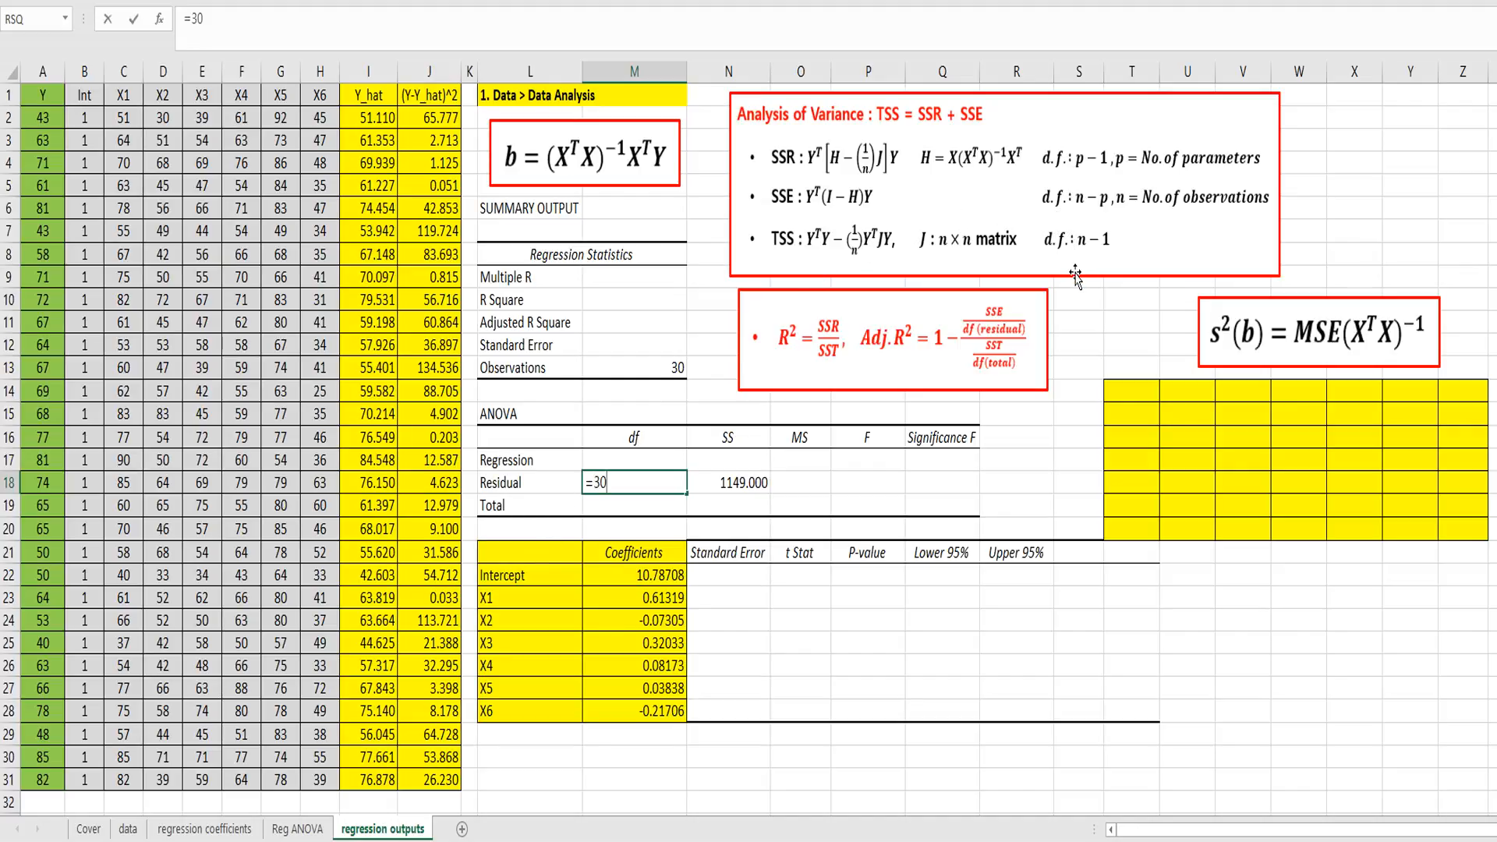
type("-7")
key("Return")
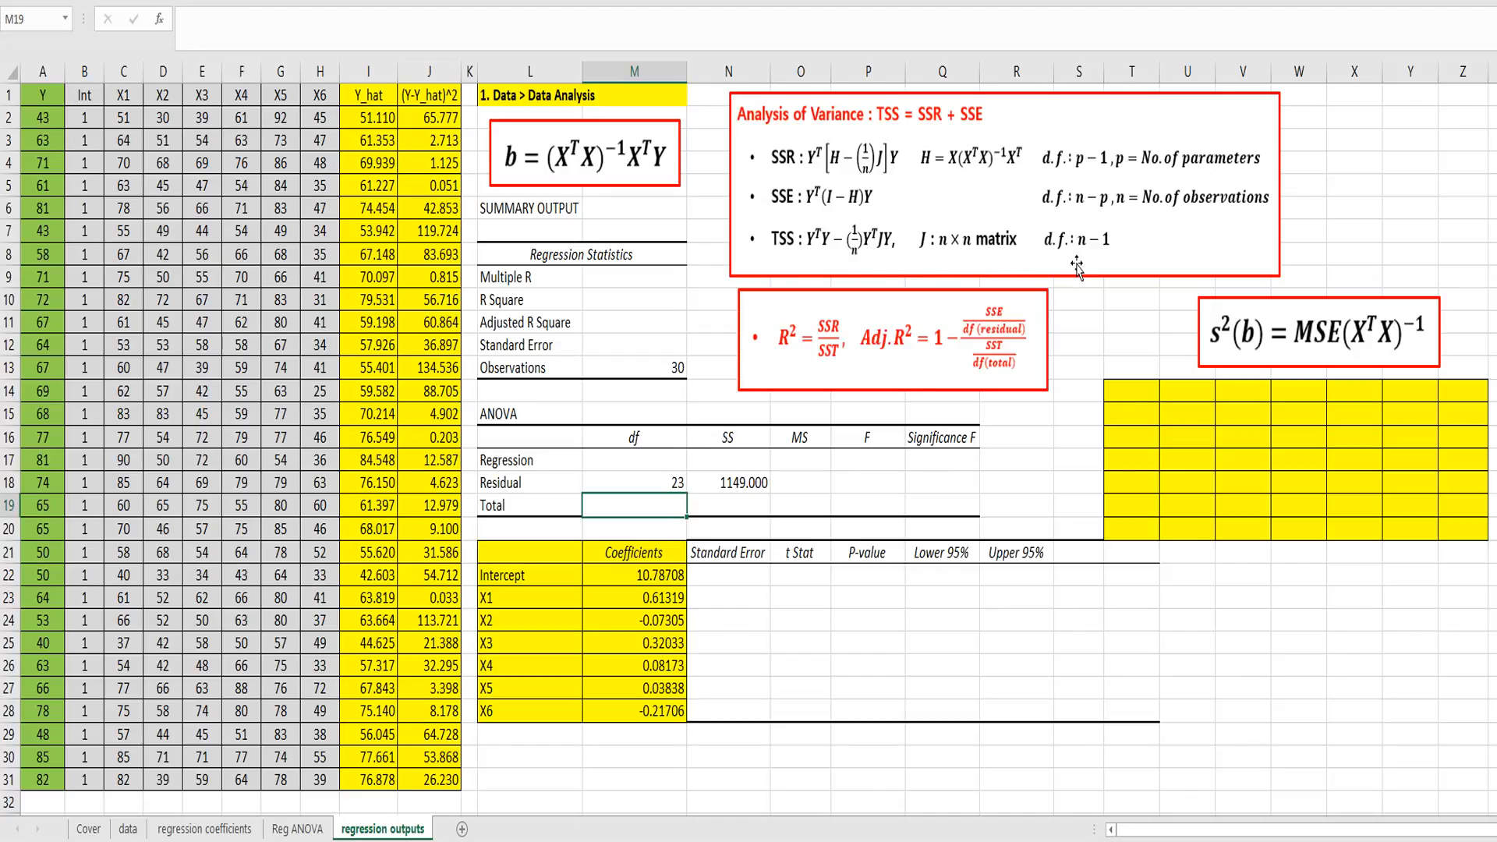
type("29")
key("Return")
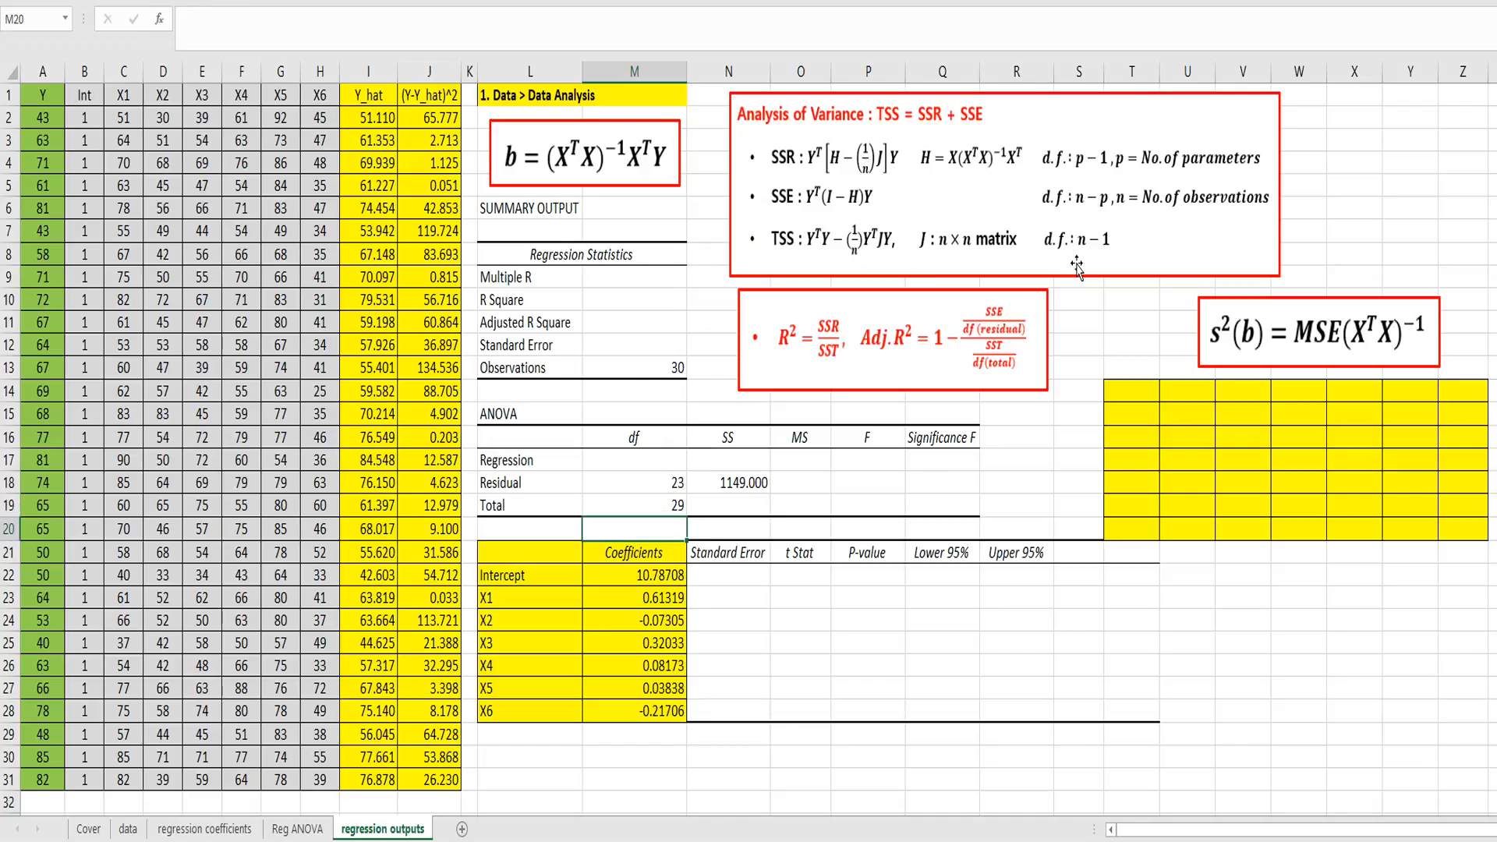
Step: Enter =7-1 in M17 as the regression degrees of freedom
key("Up")
key("Up")
key("Up")
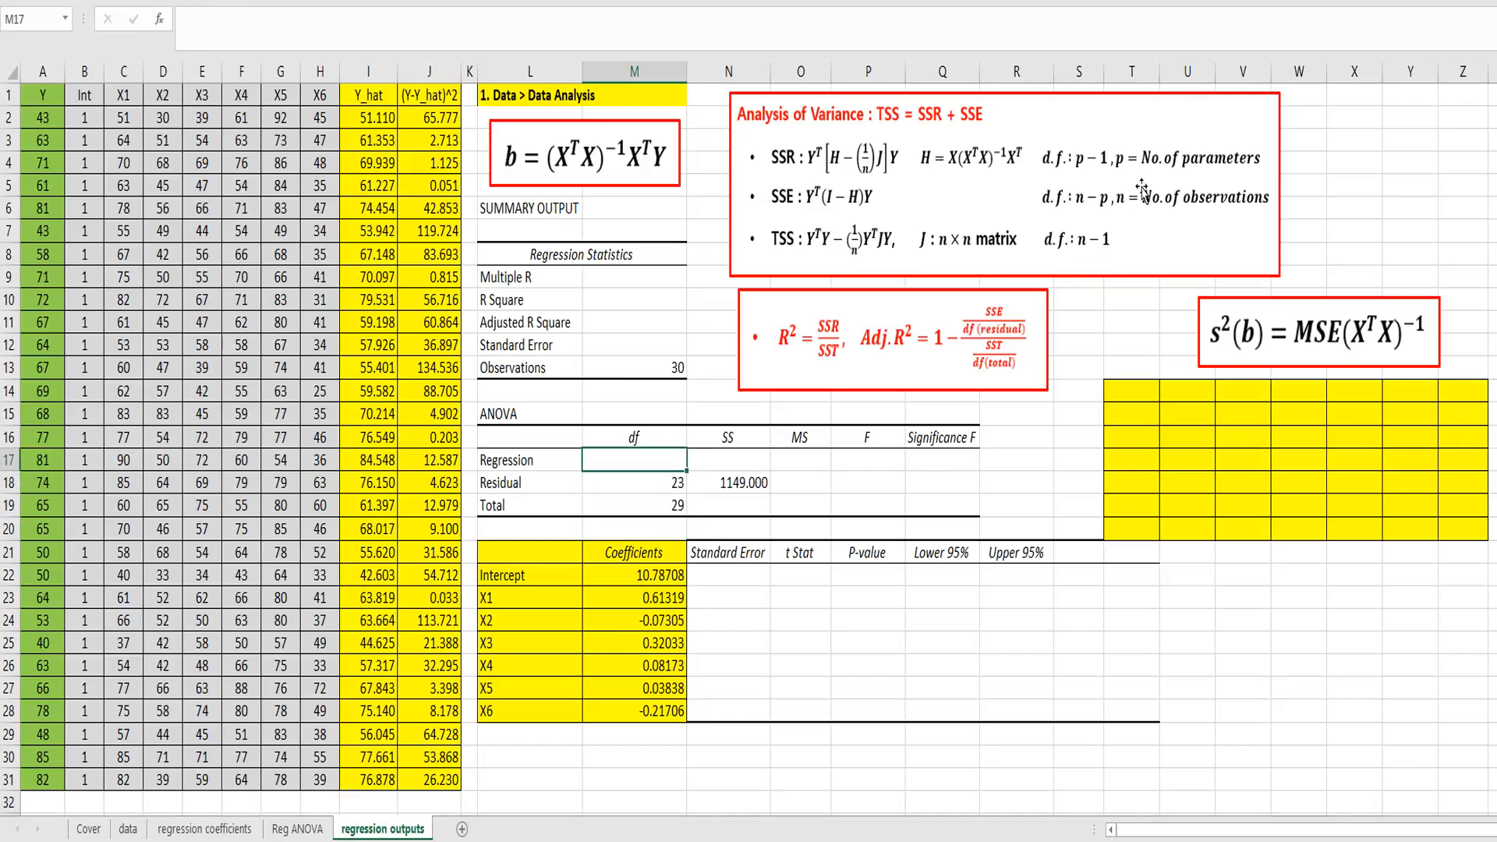
type("=7-1")
key("Return")
key("Up")
key("Down")
key("Down")
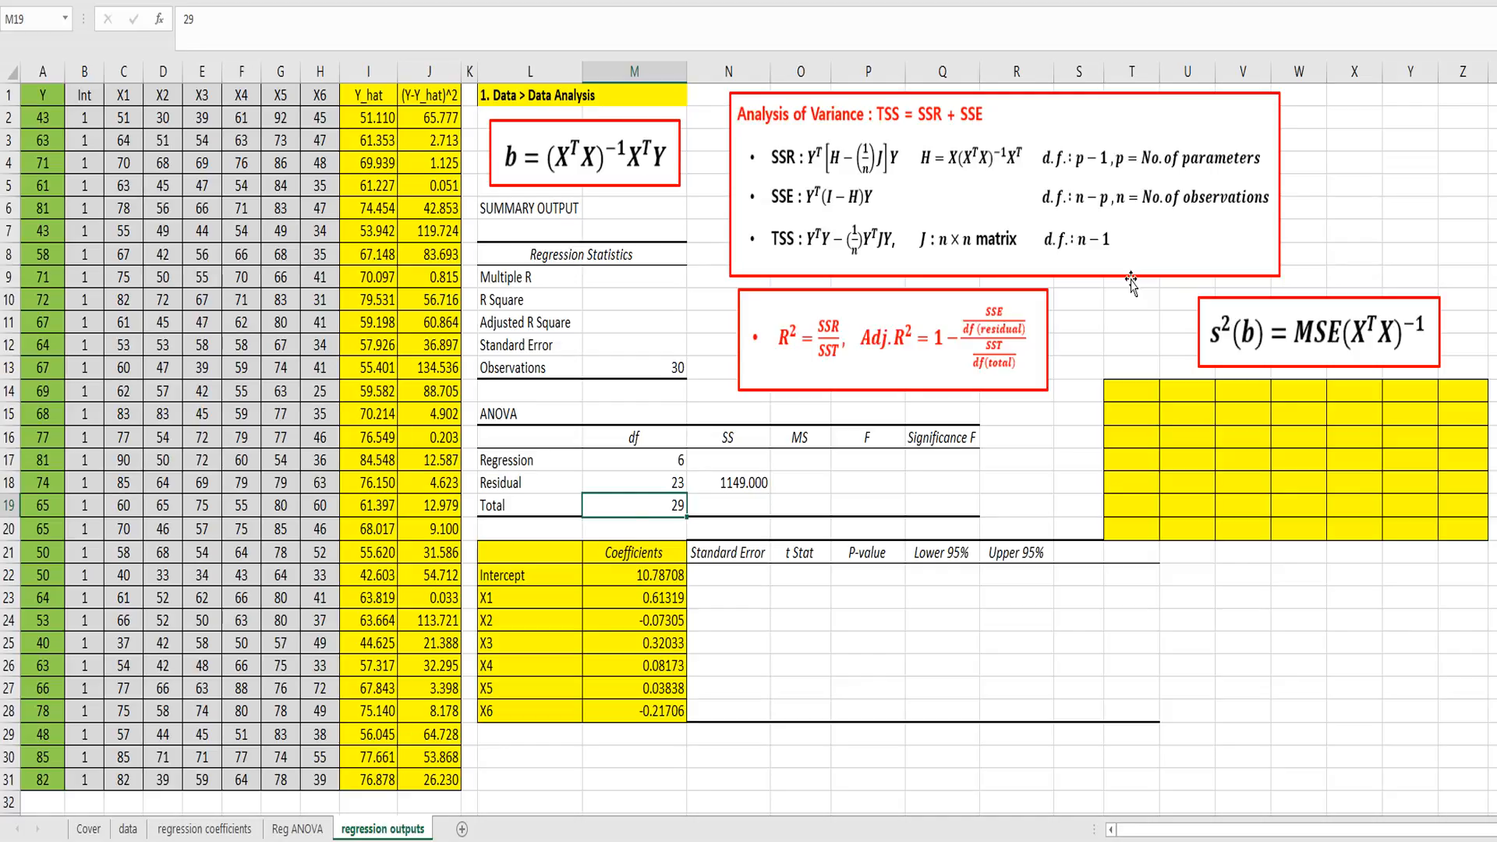
Step: Start the total sum of squares formula in N19 with =mmult(transpose(Y),Y)-
key("Right")
key("Up")
key("Up")
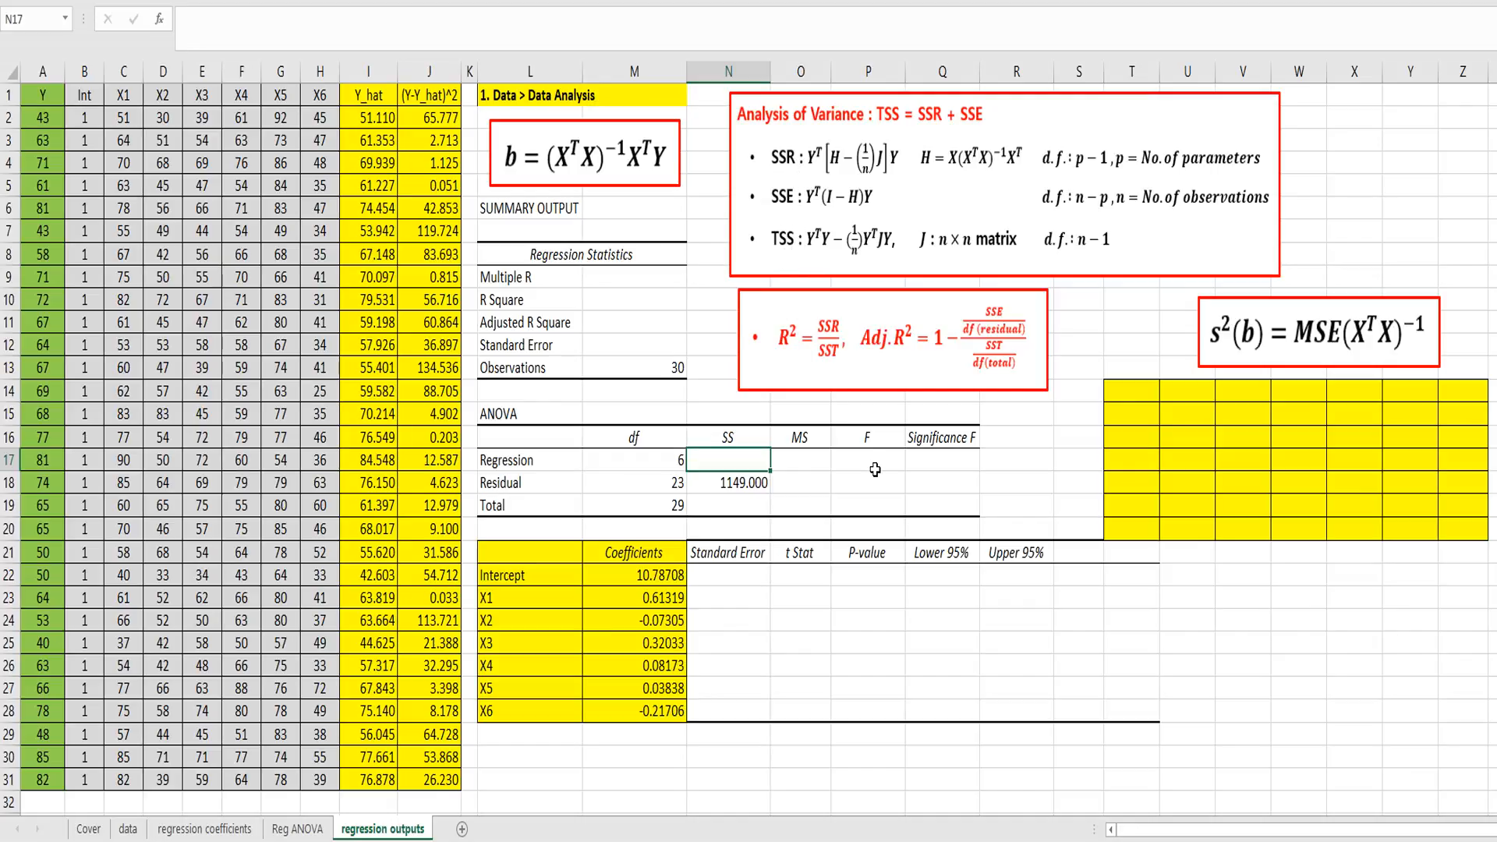
key("Down")
key("Down")
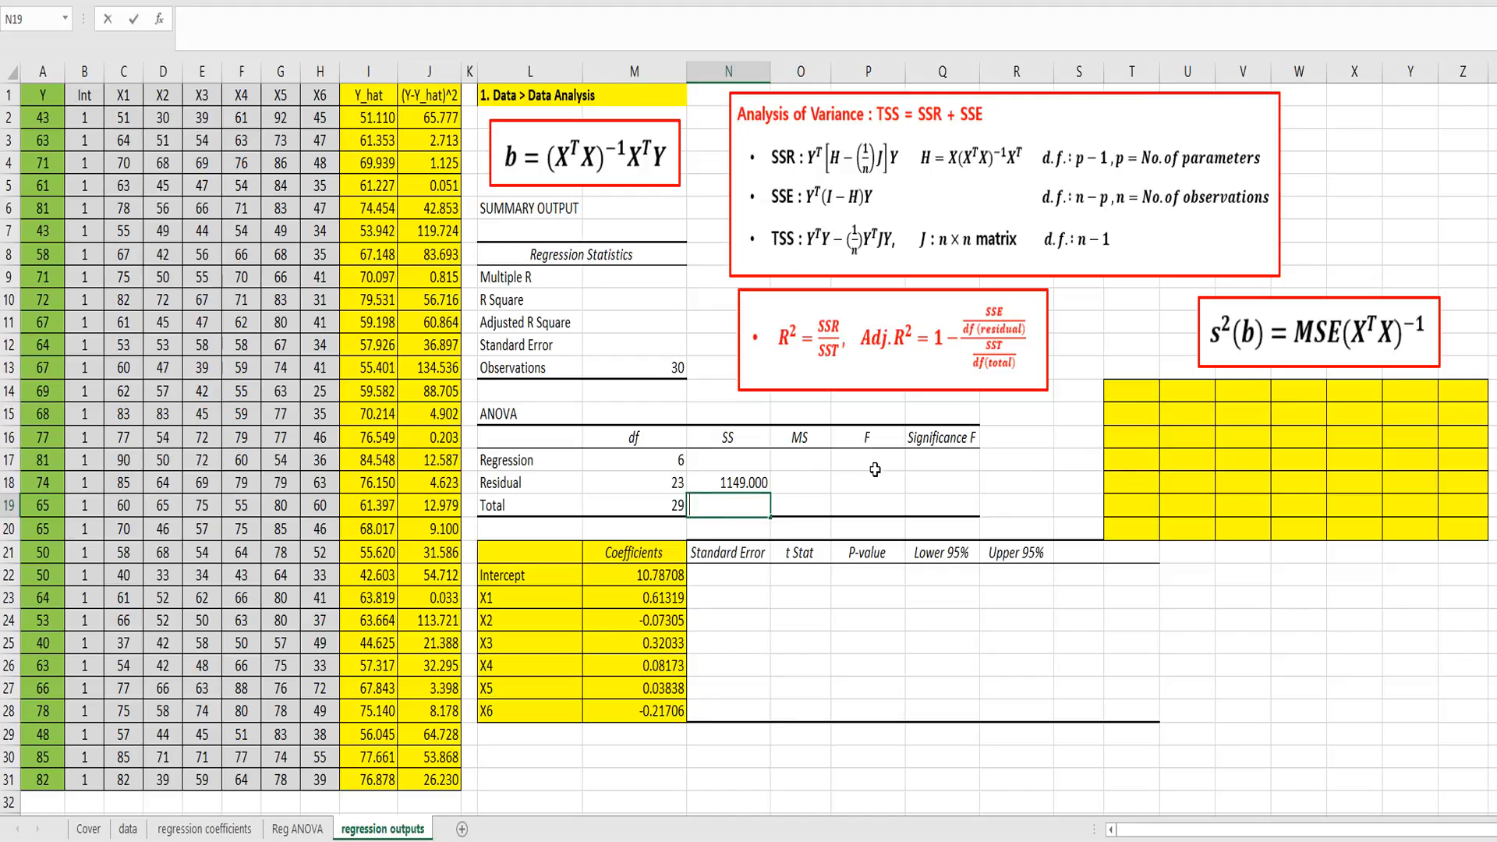
type("=mmult")
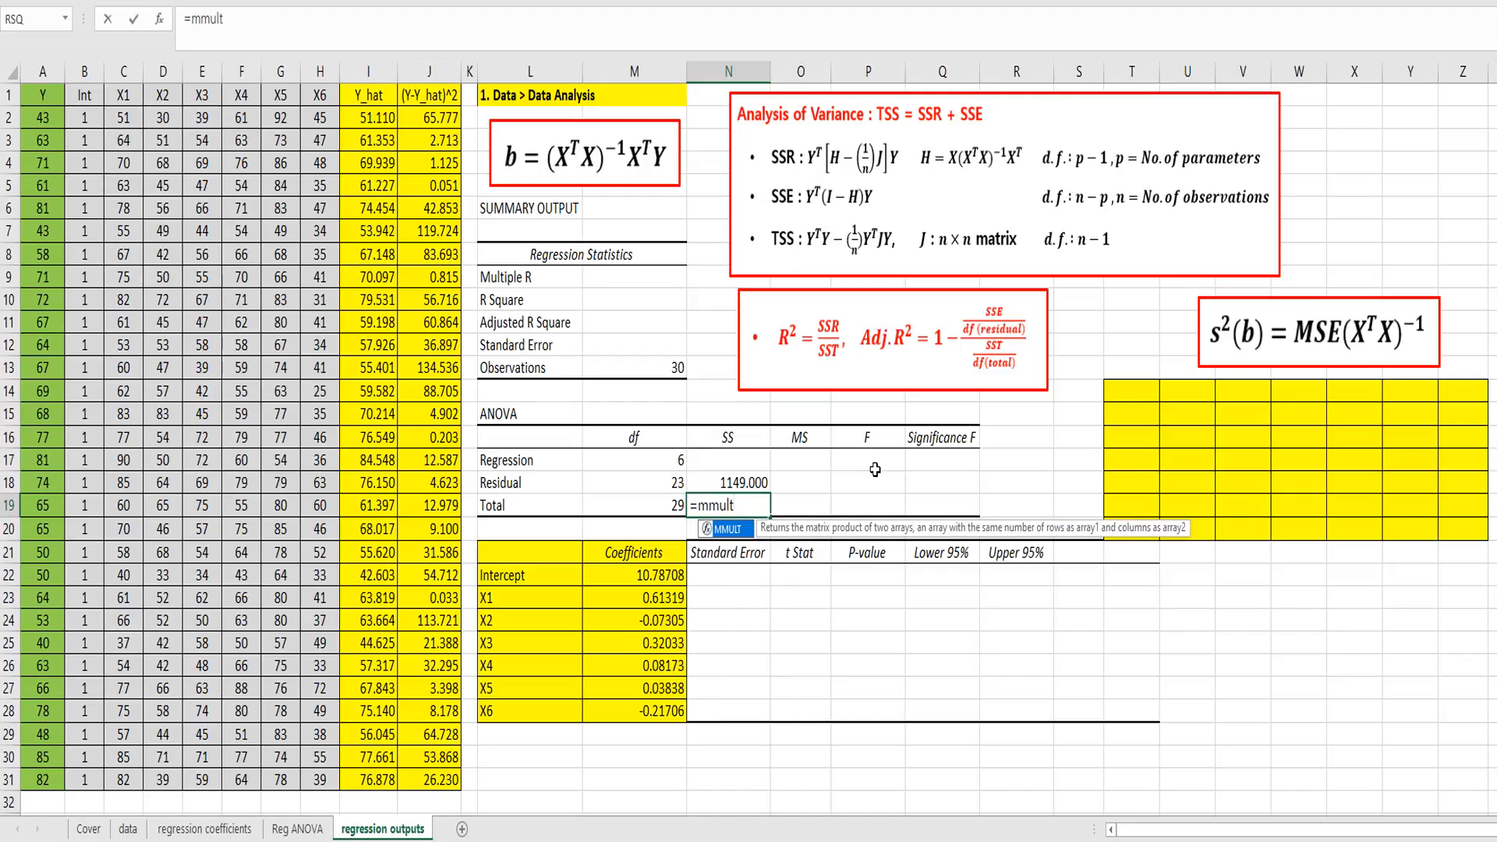
type("(tran")
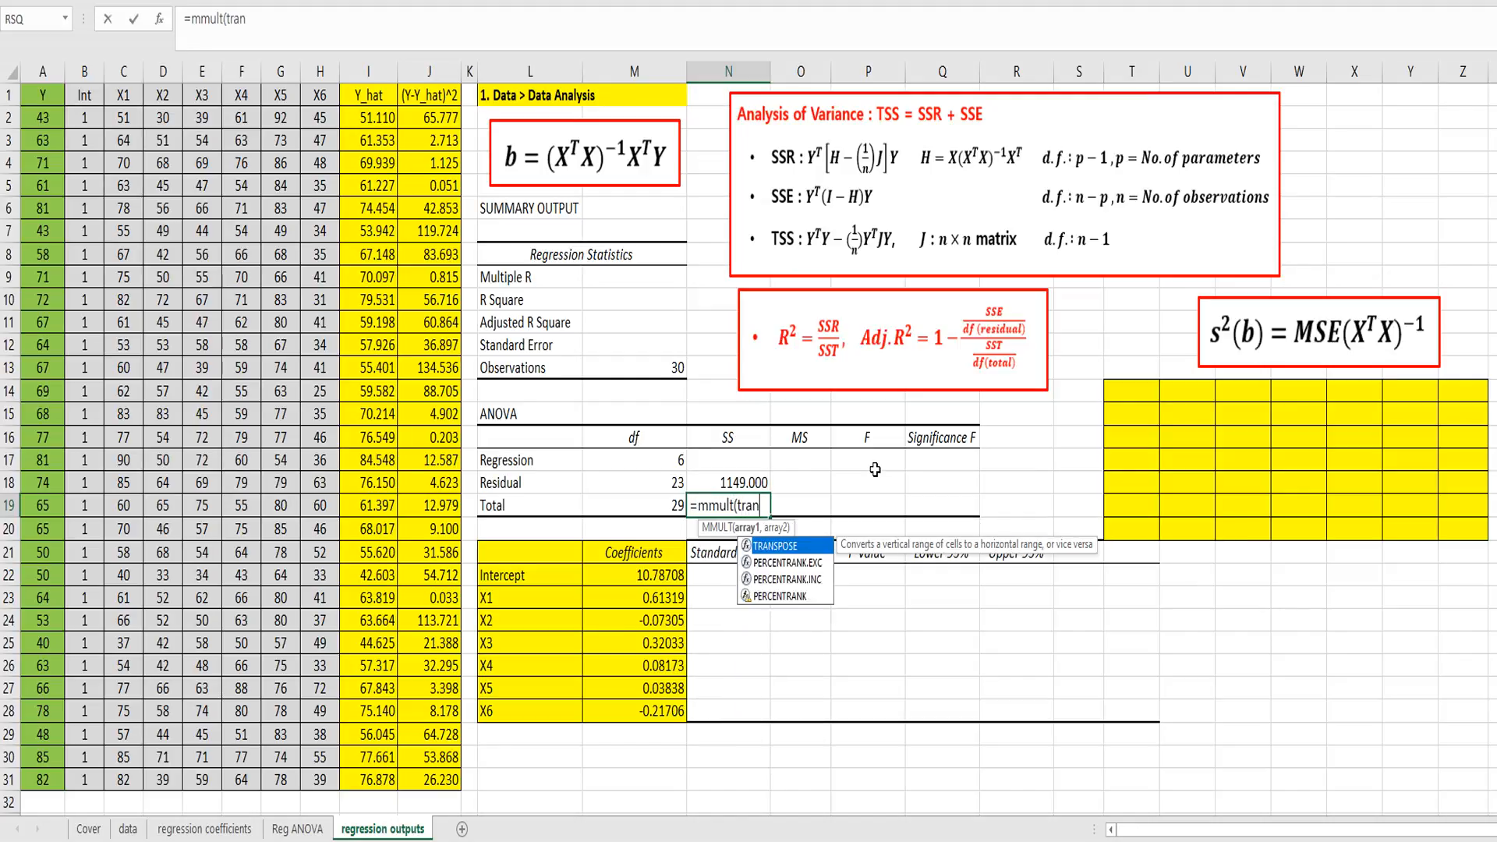
type("spose(")
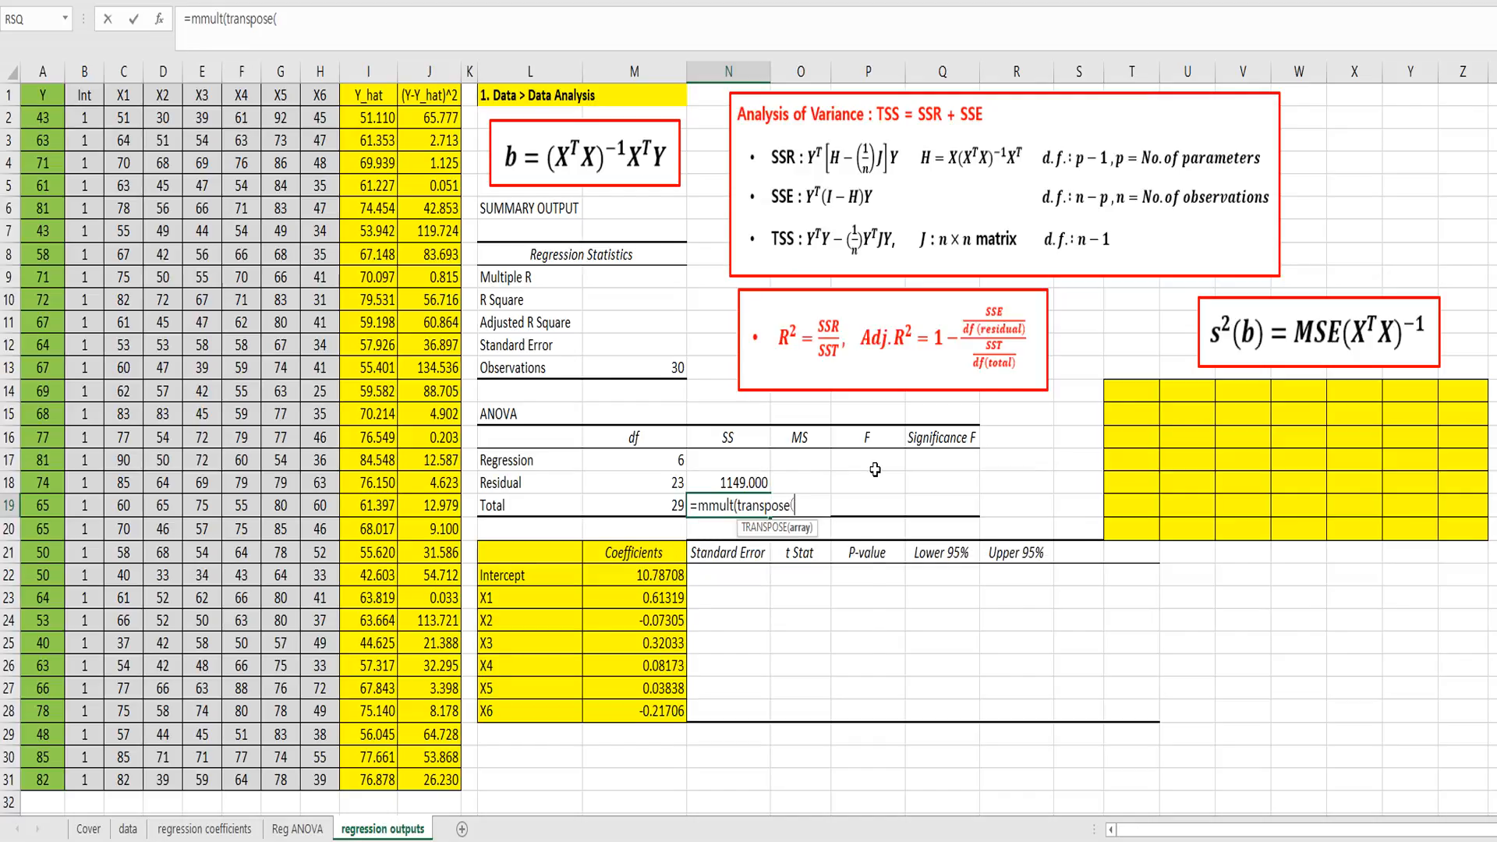
type("Y),Y")
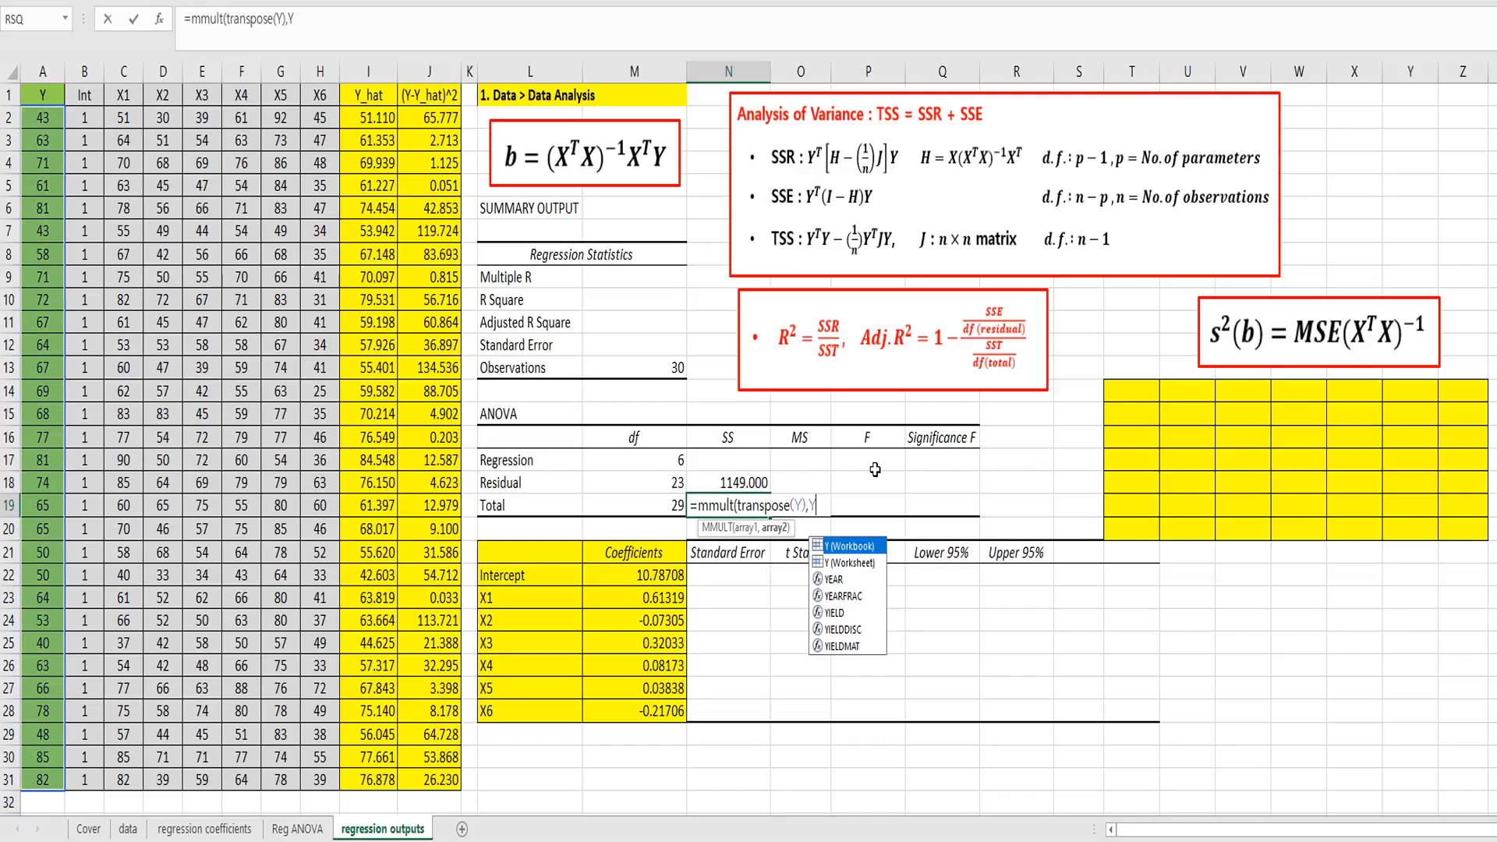
type(")-")
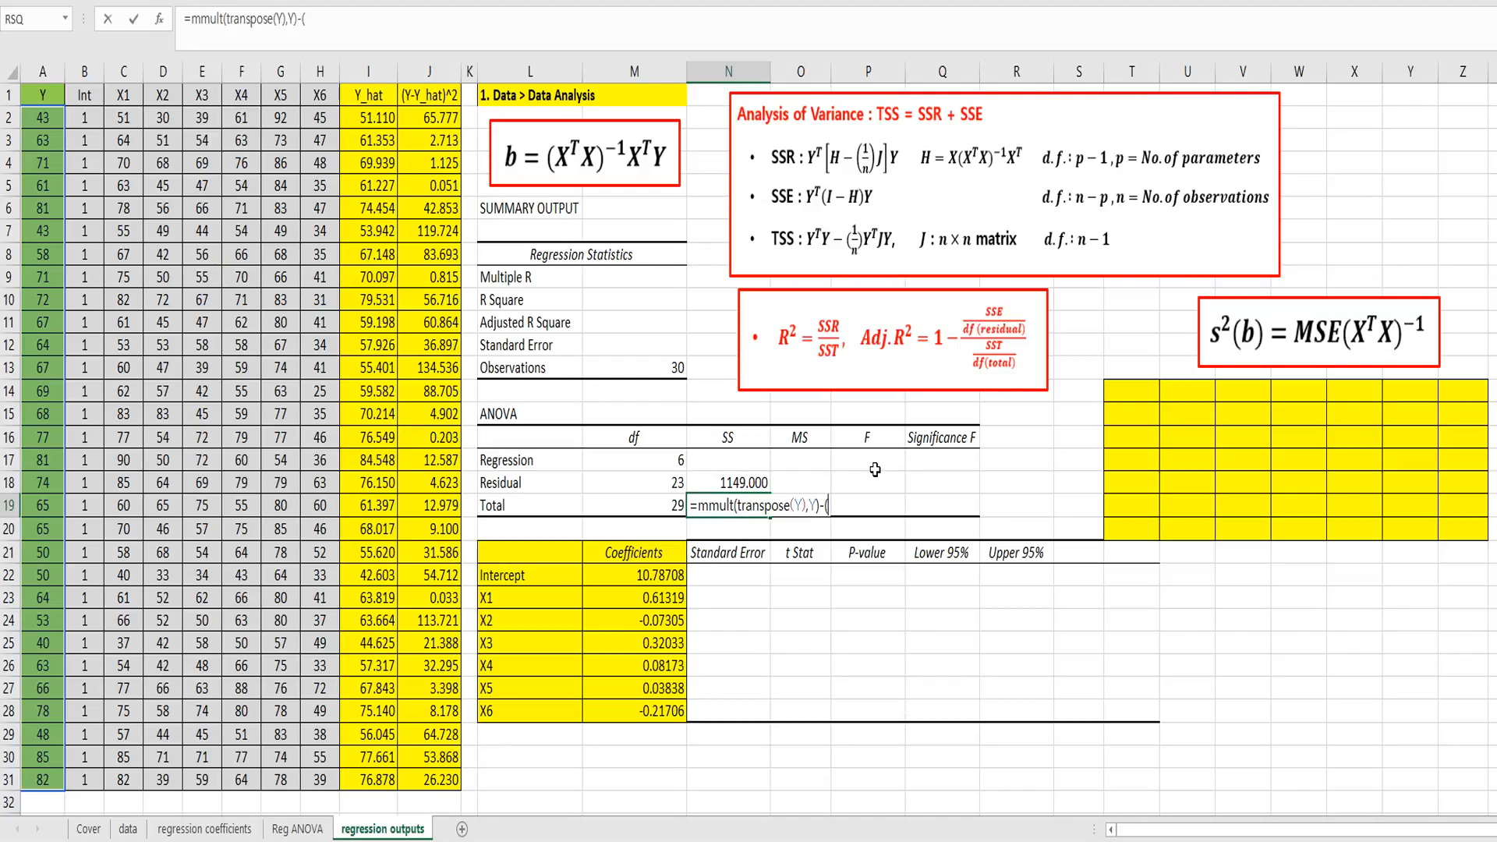
type("(1/30)*m")
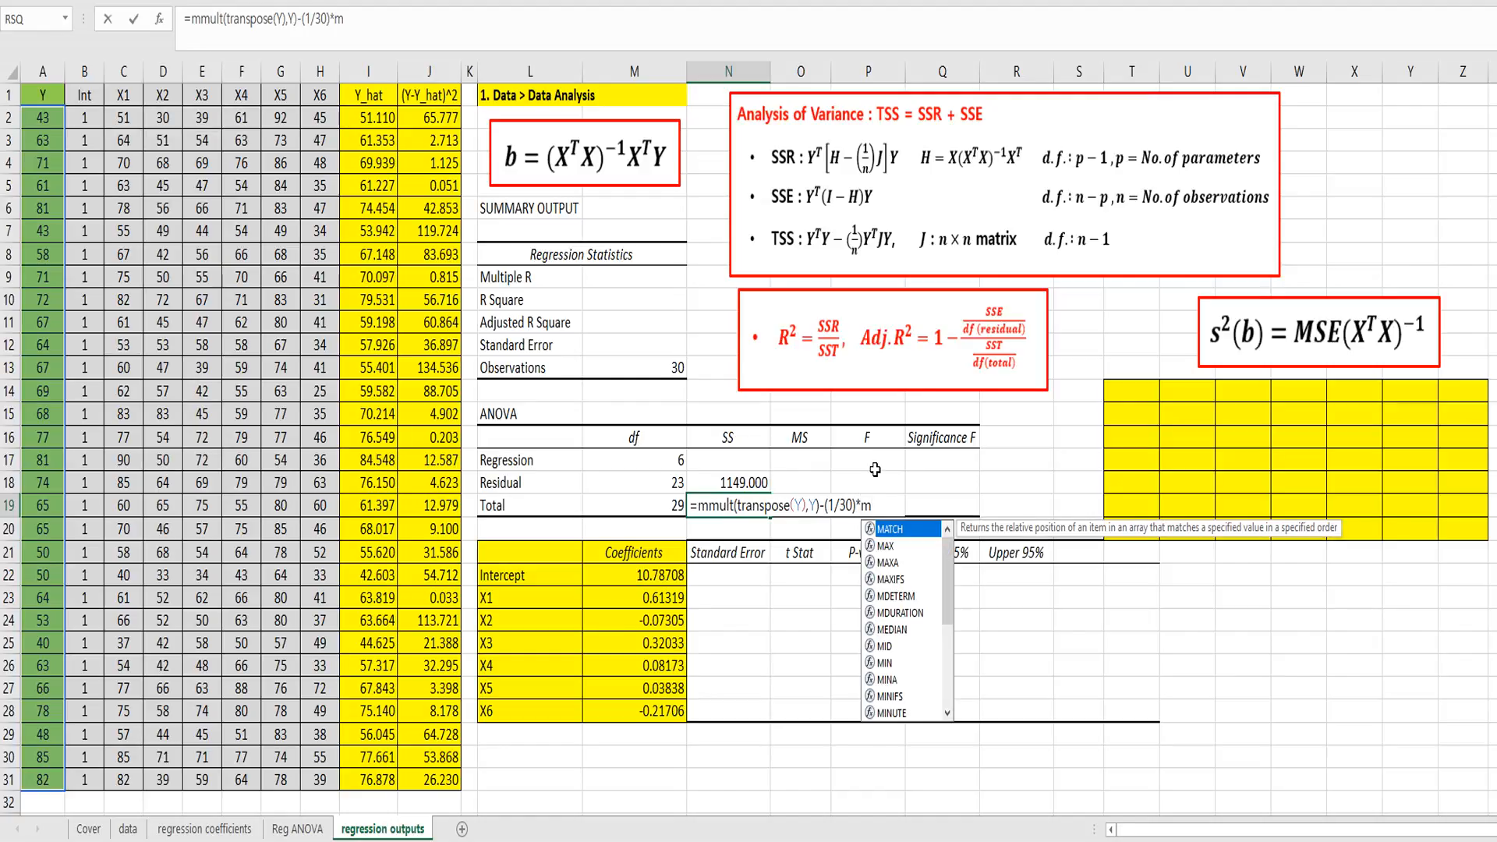
type("mult(")
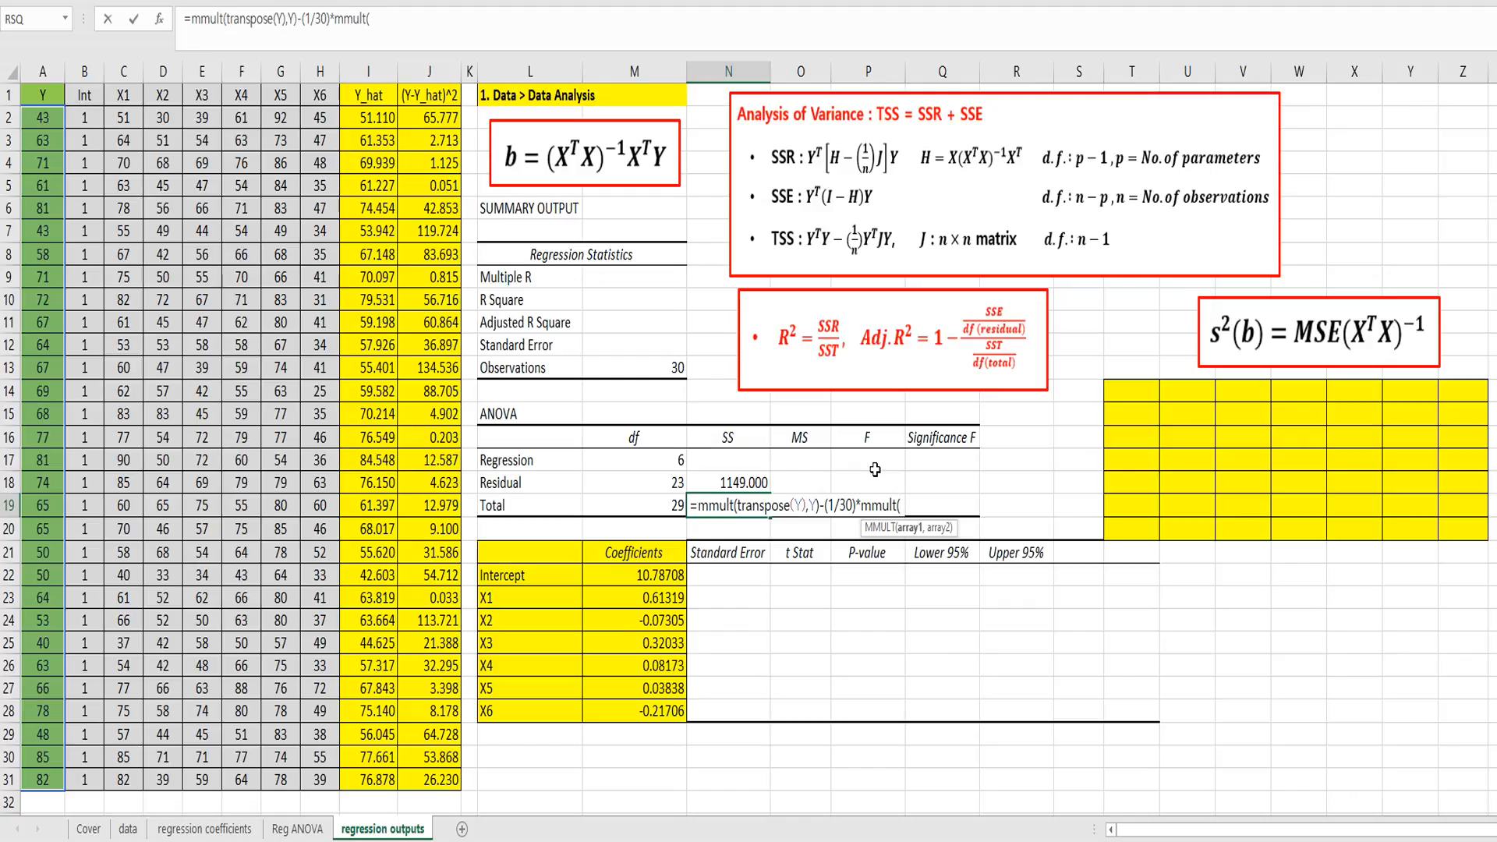
type("transpose")
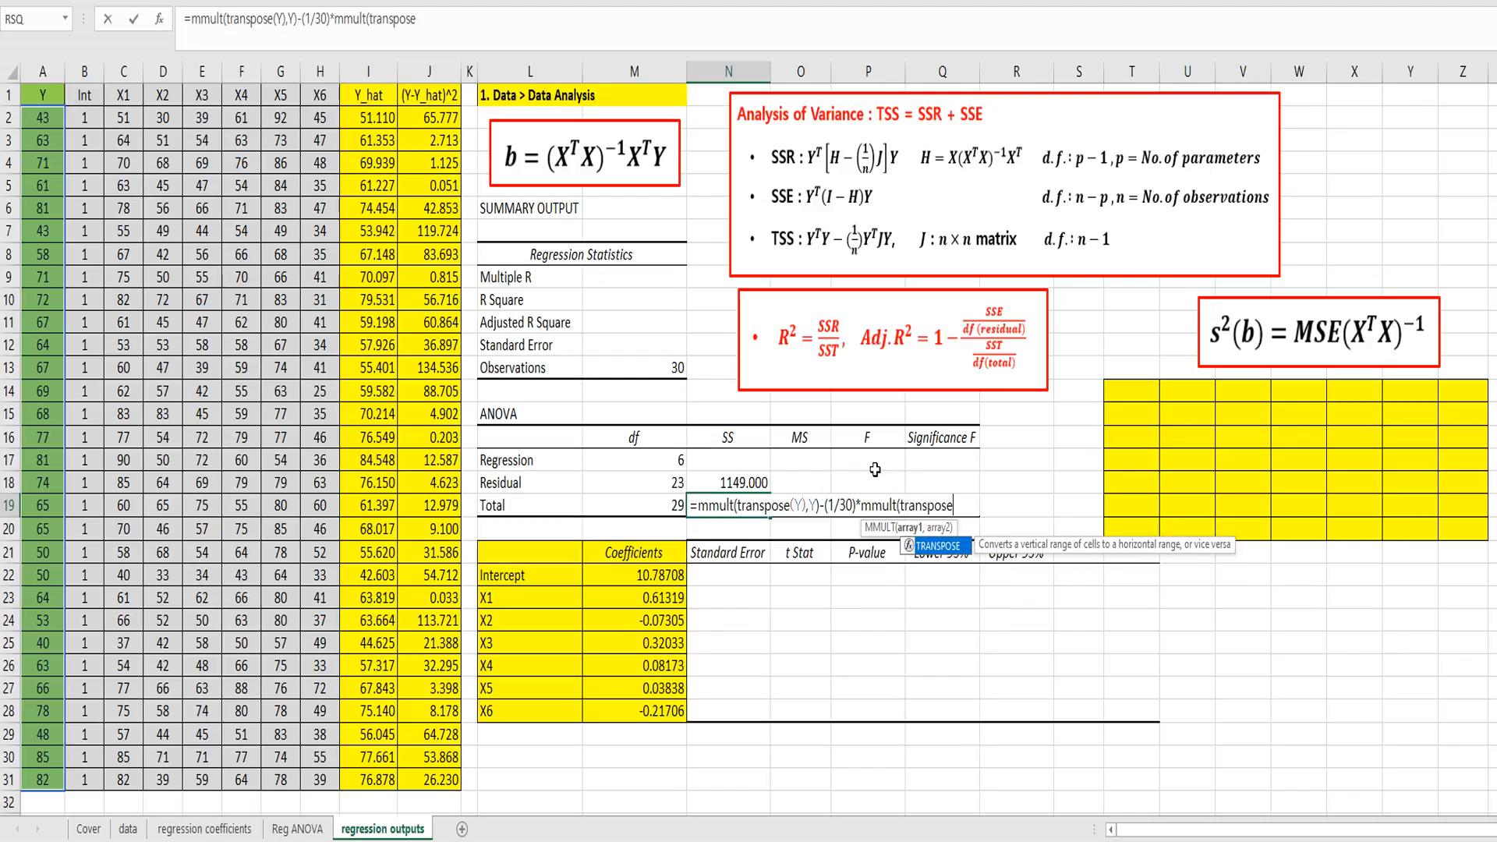
type("(Y")
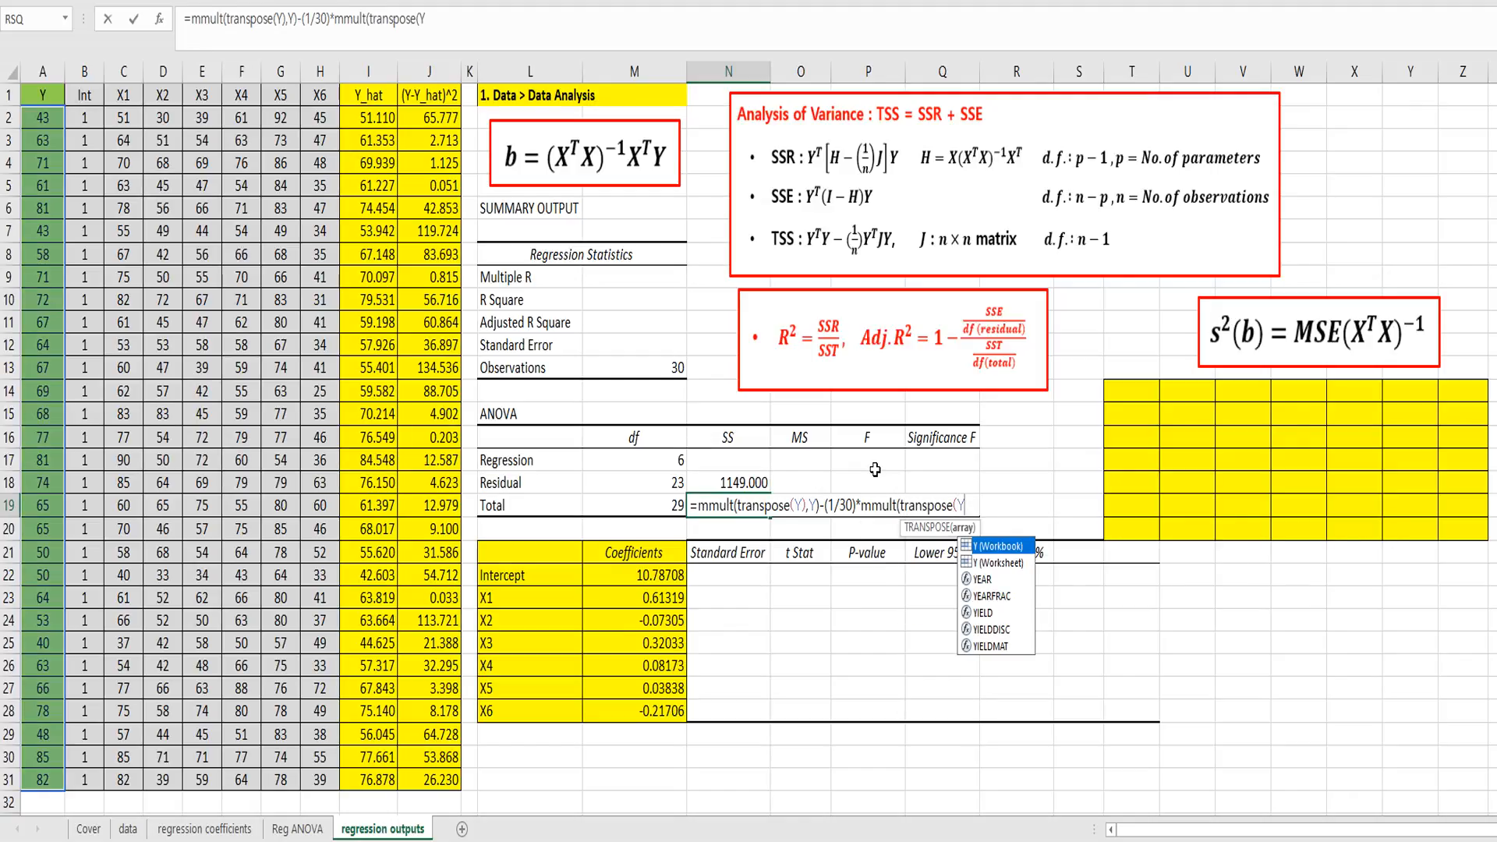
type(")")
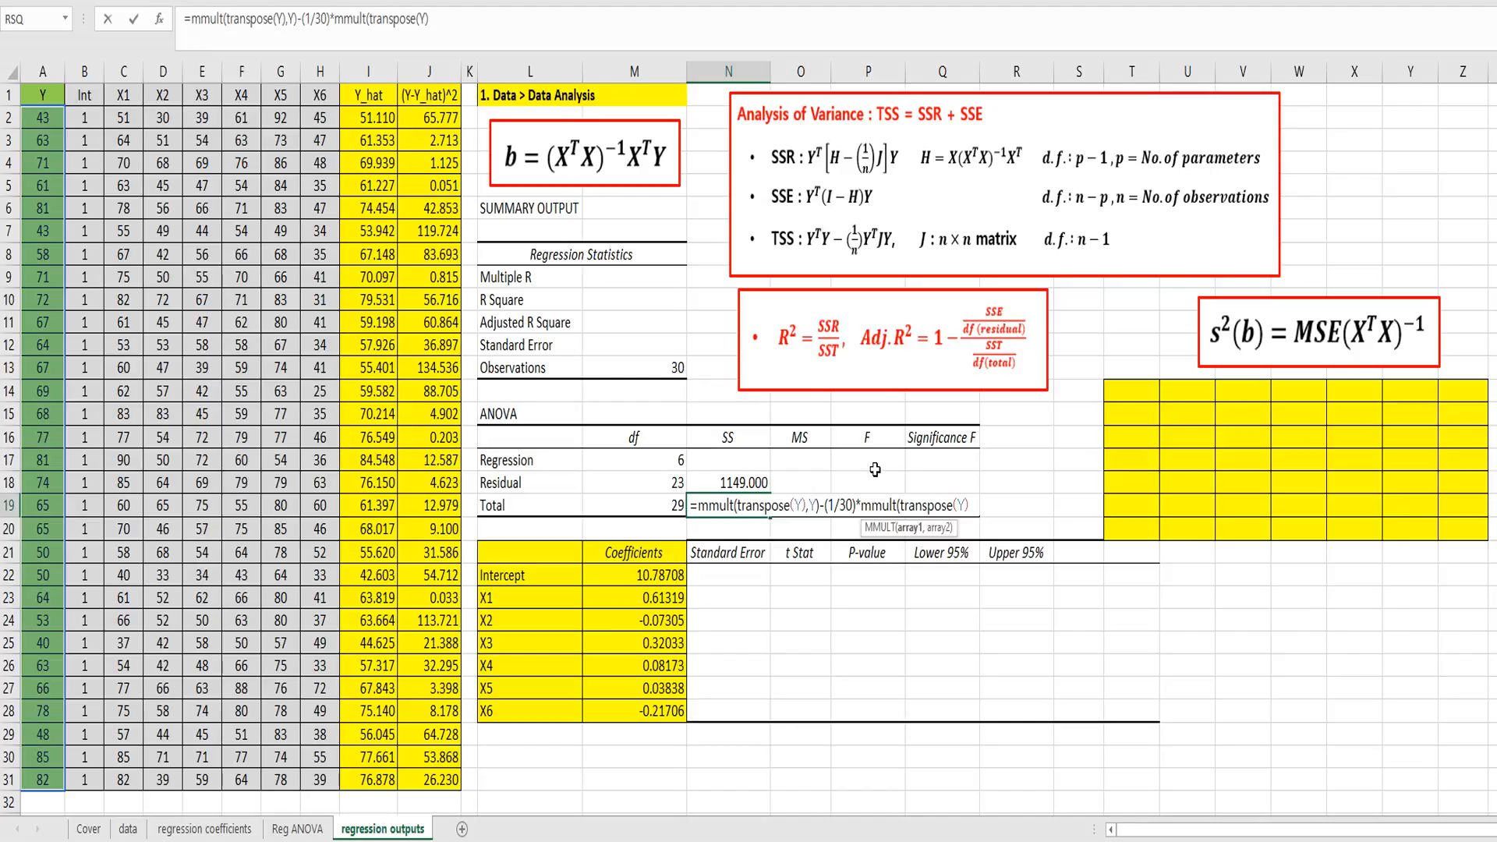
type(",J)")
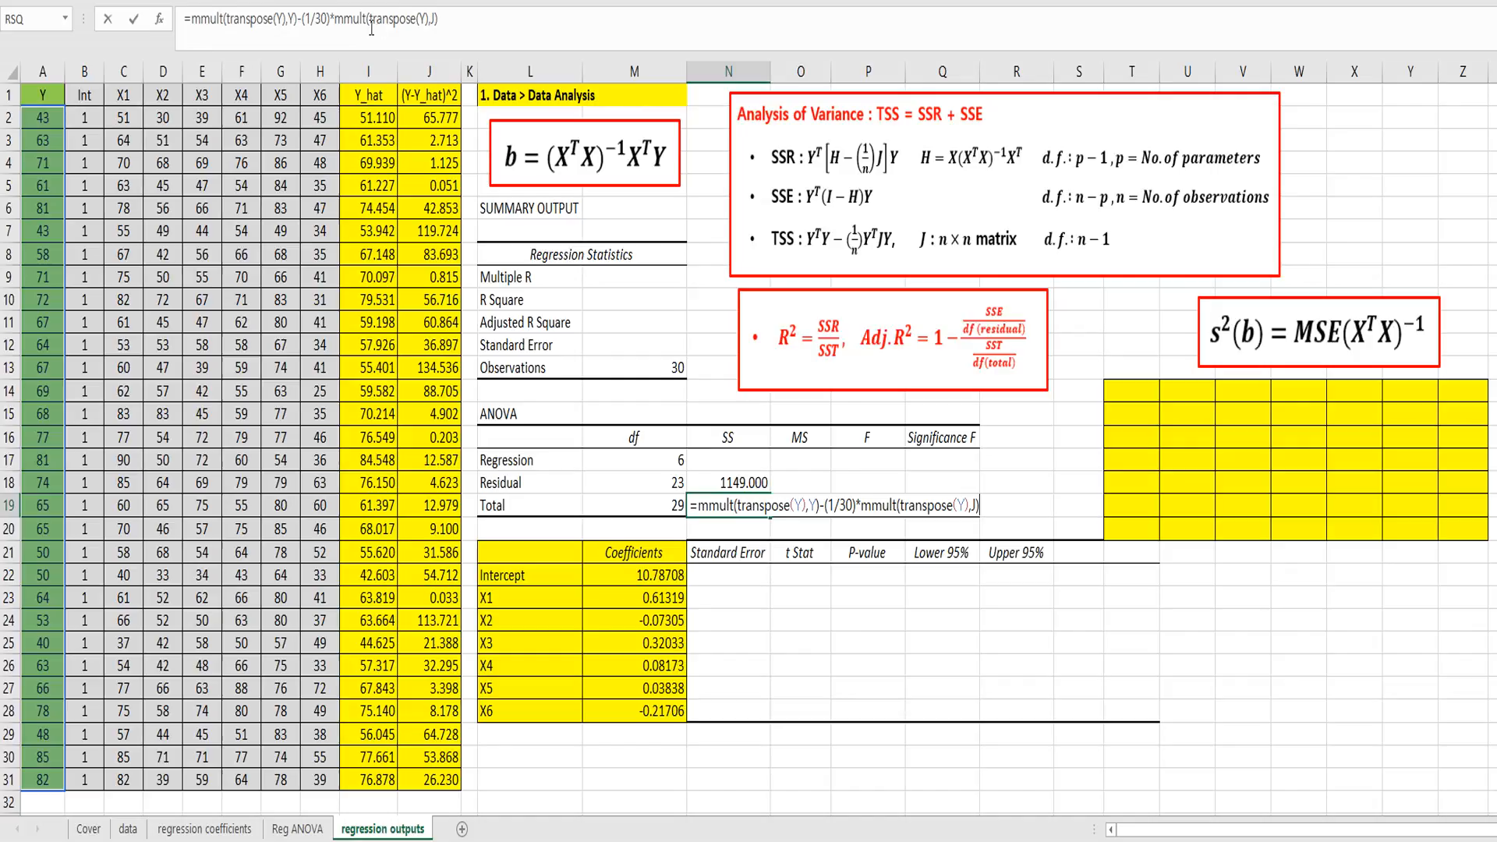
Step: Wrap the last product in N19 in an outer mmult, giving mmult(mmult(transpose(Y),J),Y), and commit the whole formula as an array formula
left_click(324, 19)
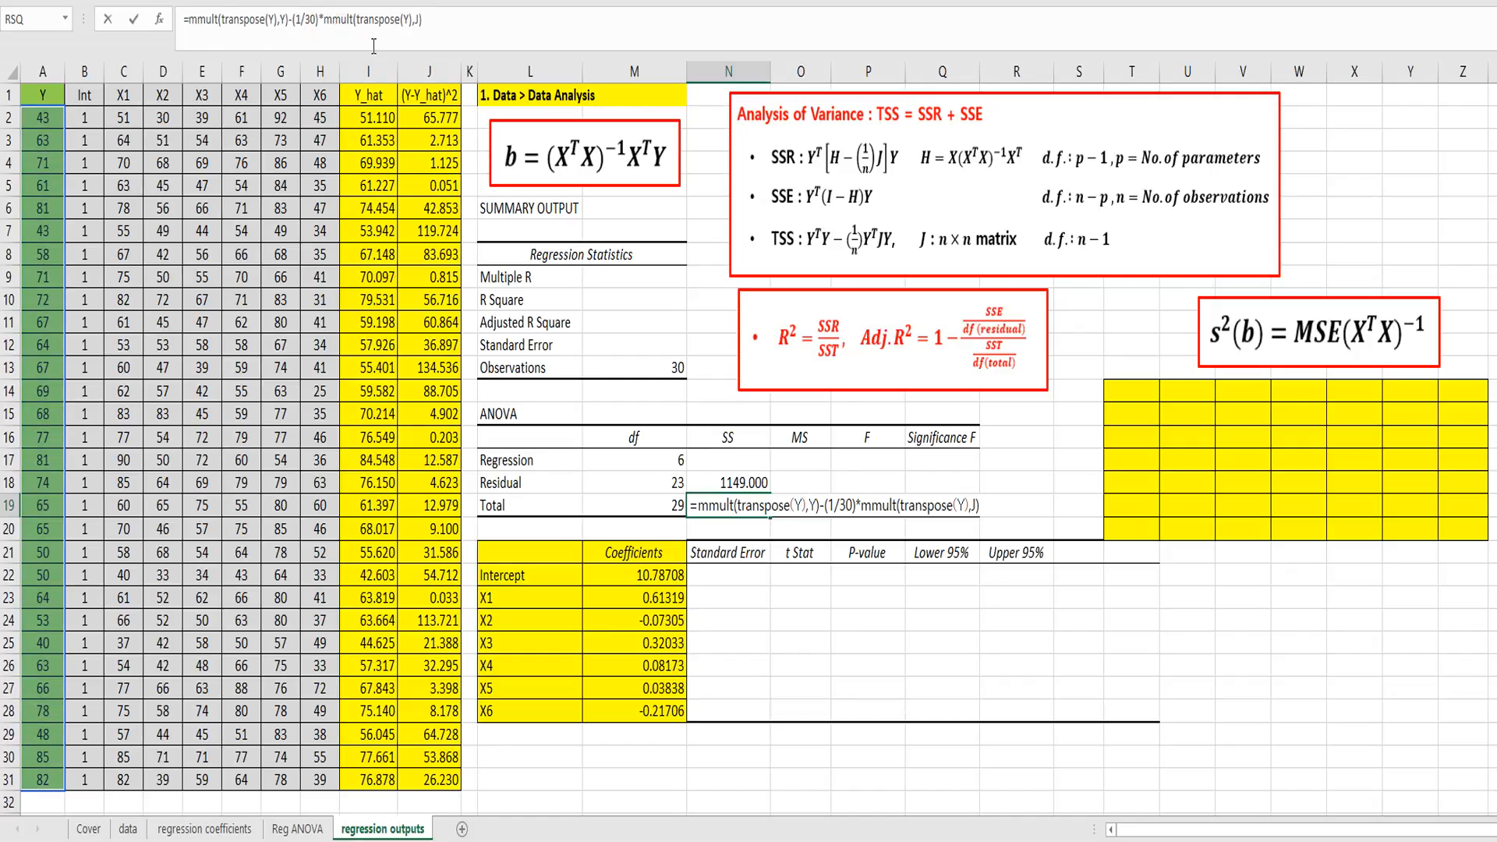
type("mmult(")
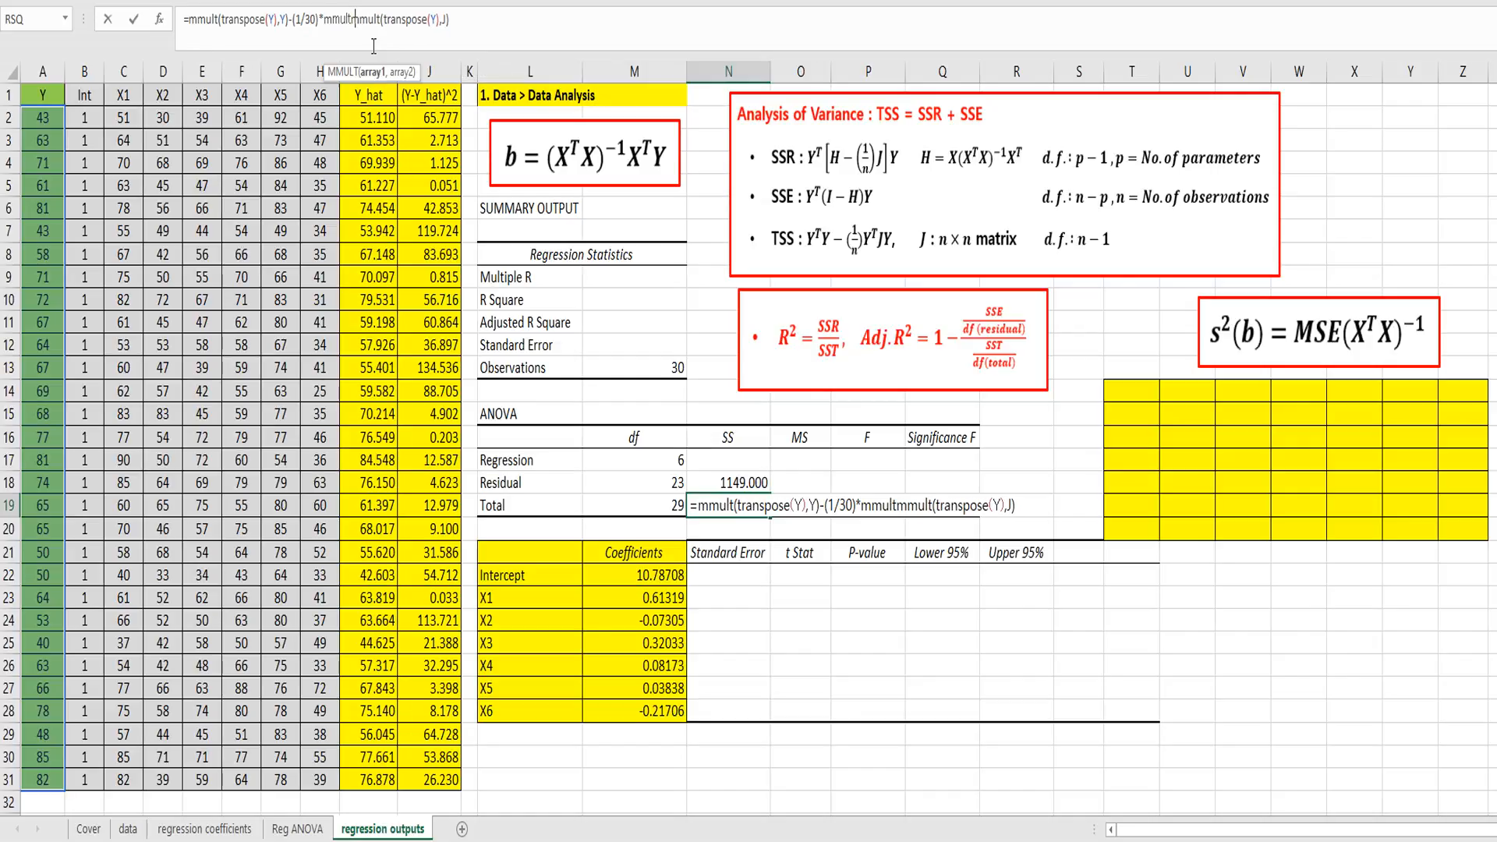
left_click(460, 20)
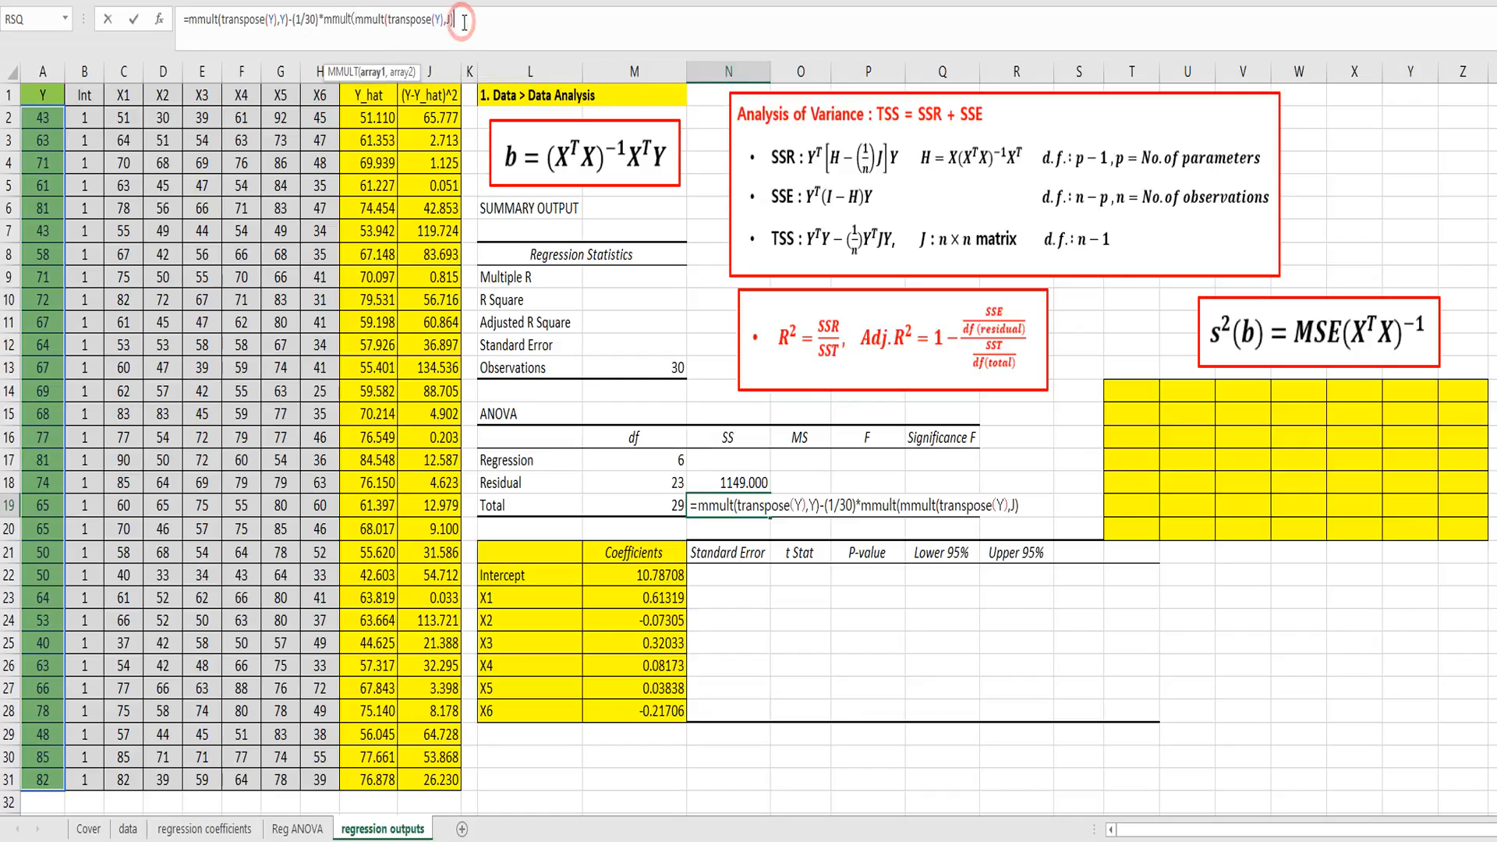
type(",Y)")
key("ctrl+shift+Return")
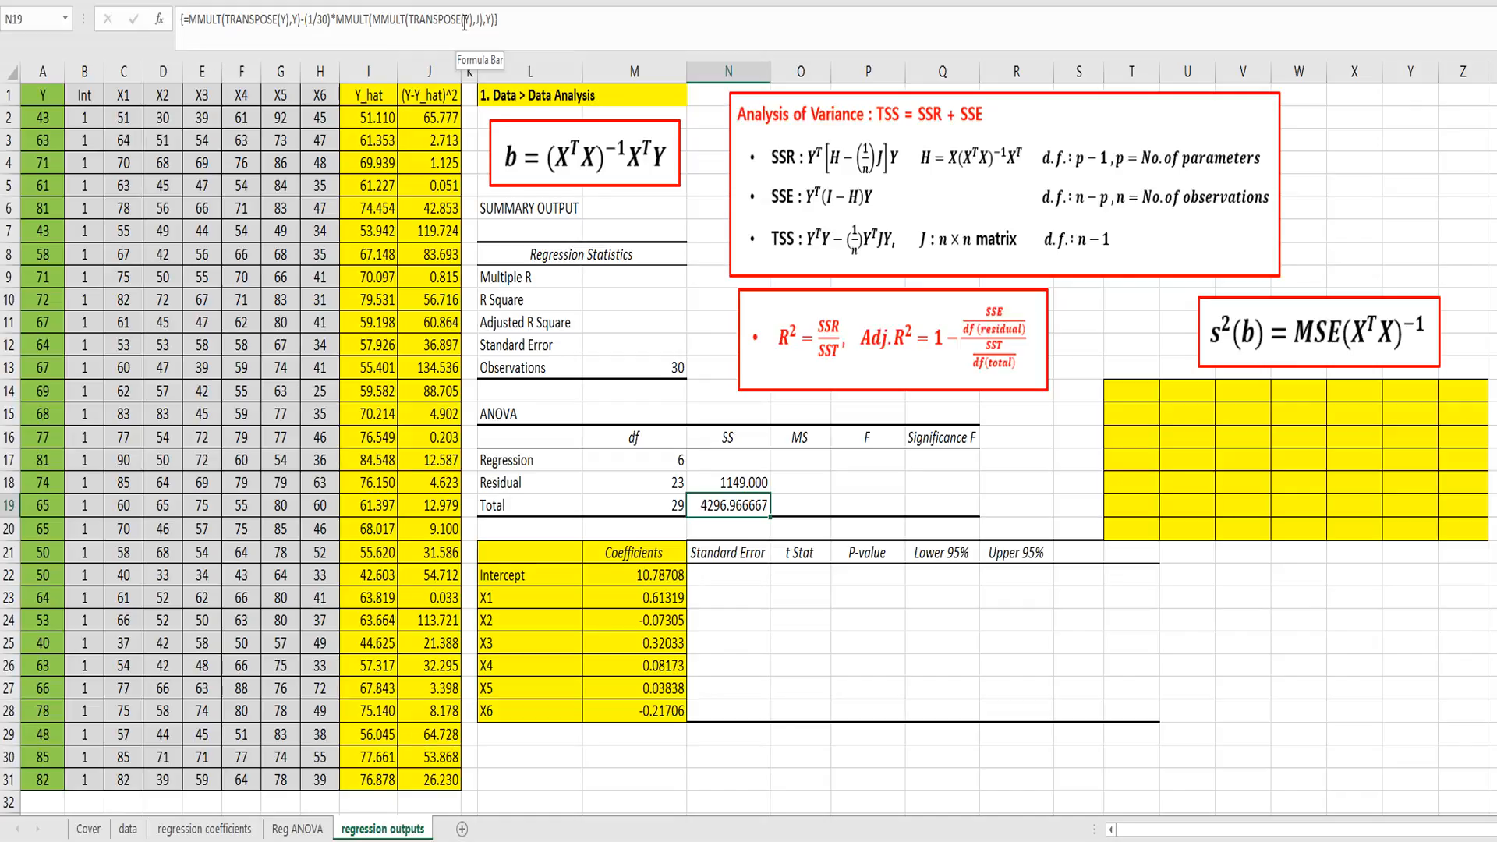
Step: Enter =N19-N18 in N17 as the regression sum of squares
left_click(746, 459)
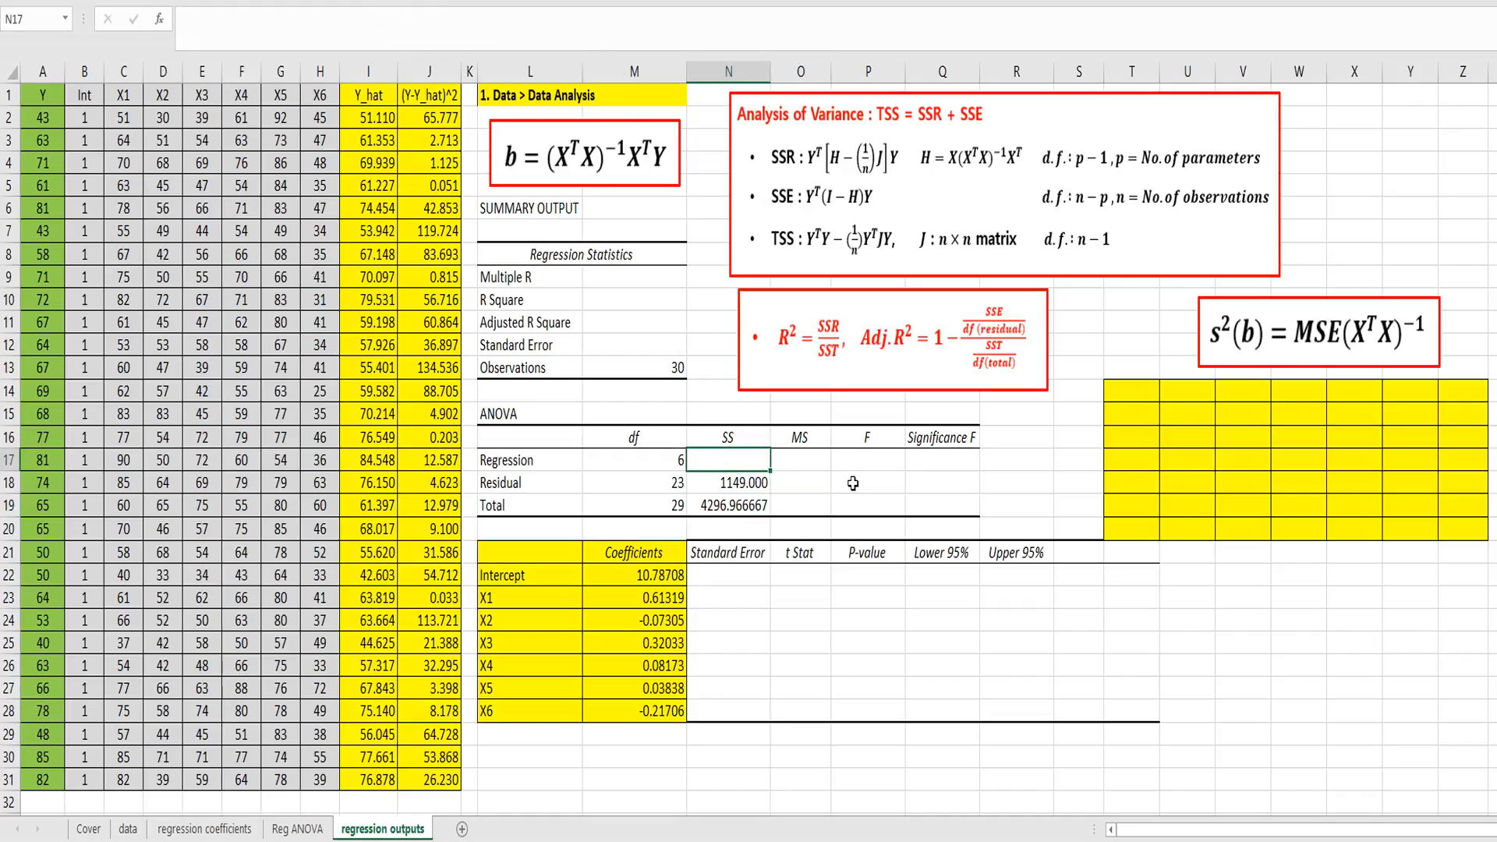
type("=")
key("Down")
key("Down")
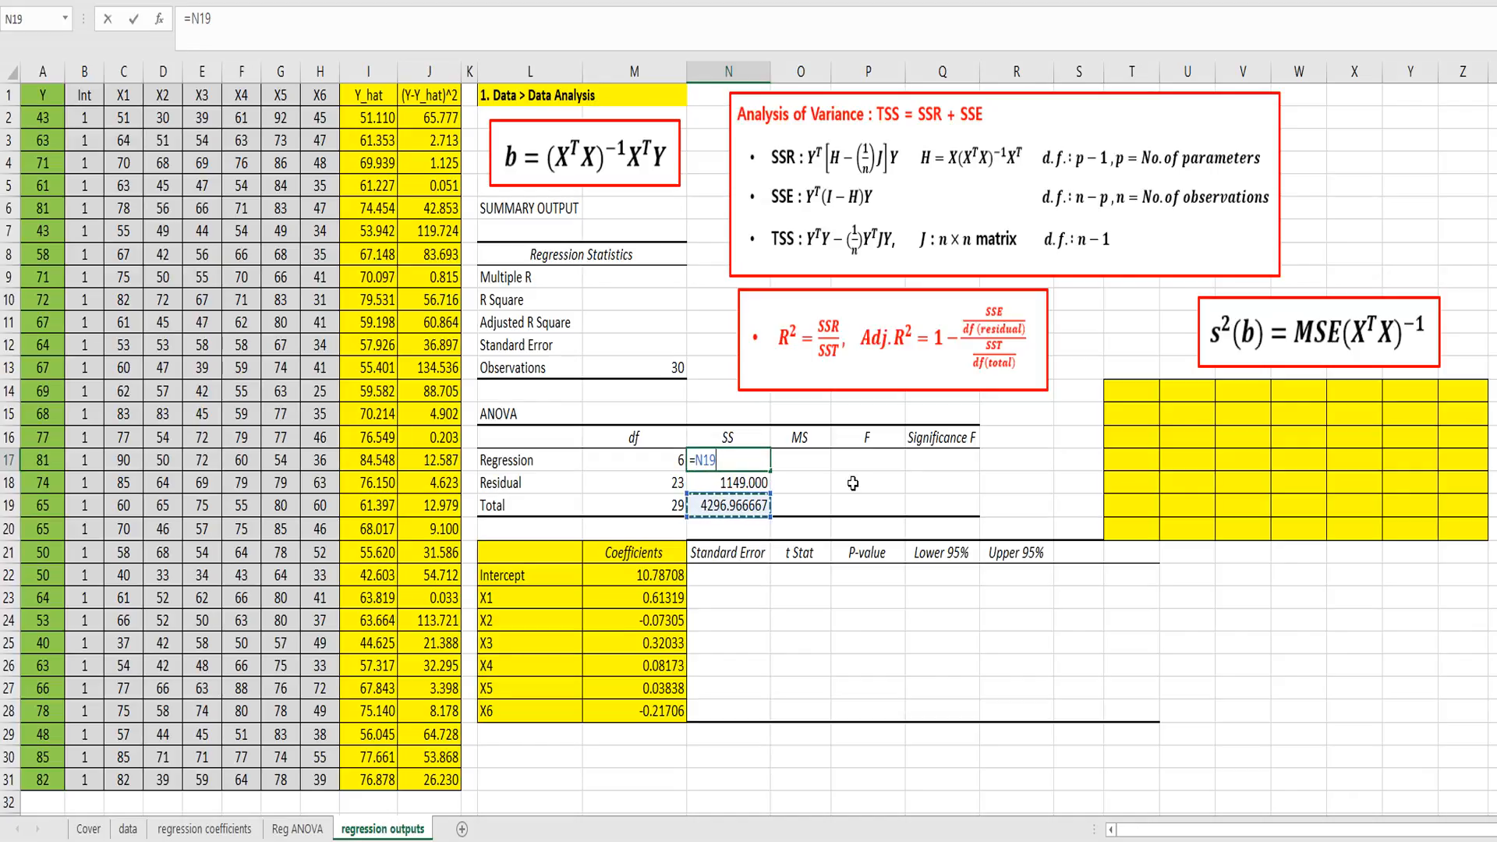
type("-")
key("Up")
key("Down")
key("Down")
key("Return")
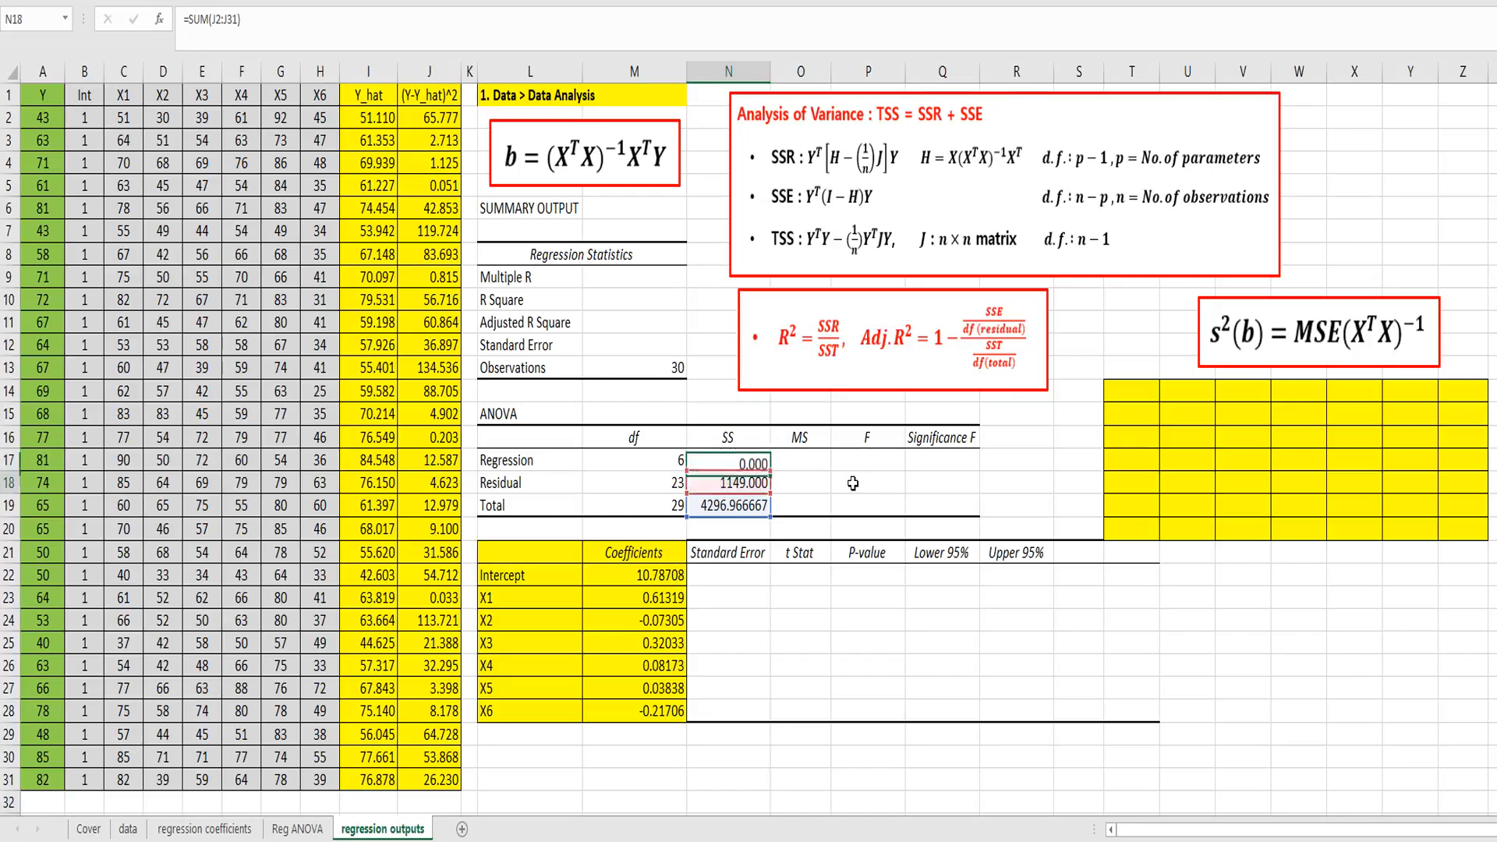
Step: Enter =N18/M18 in O18 as the residual mean square of the ANOVA table
key("Up")
key("Right")
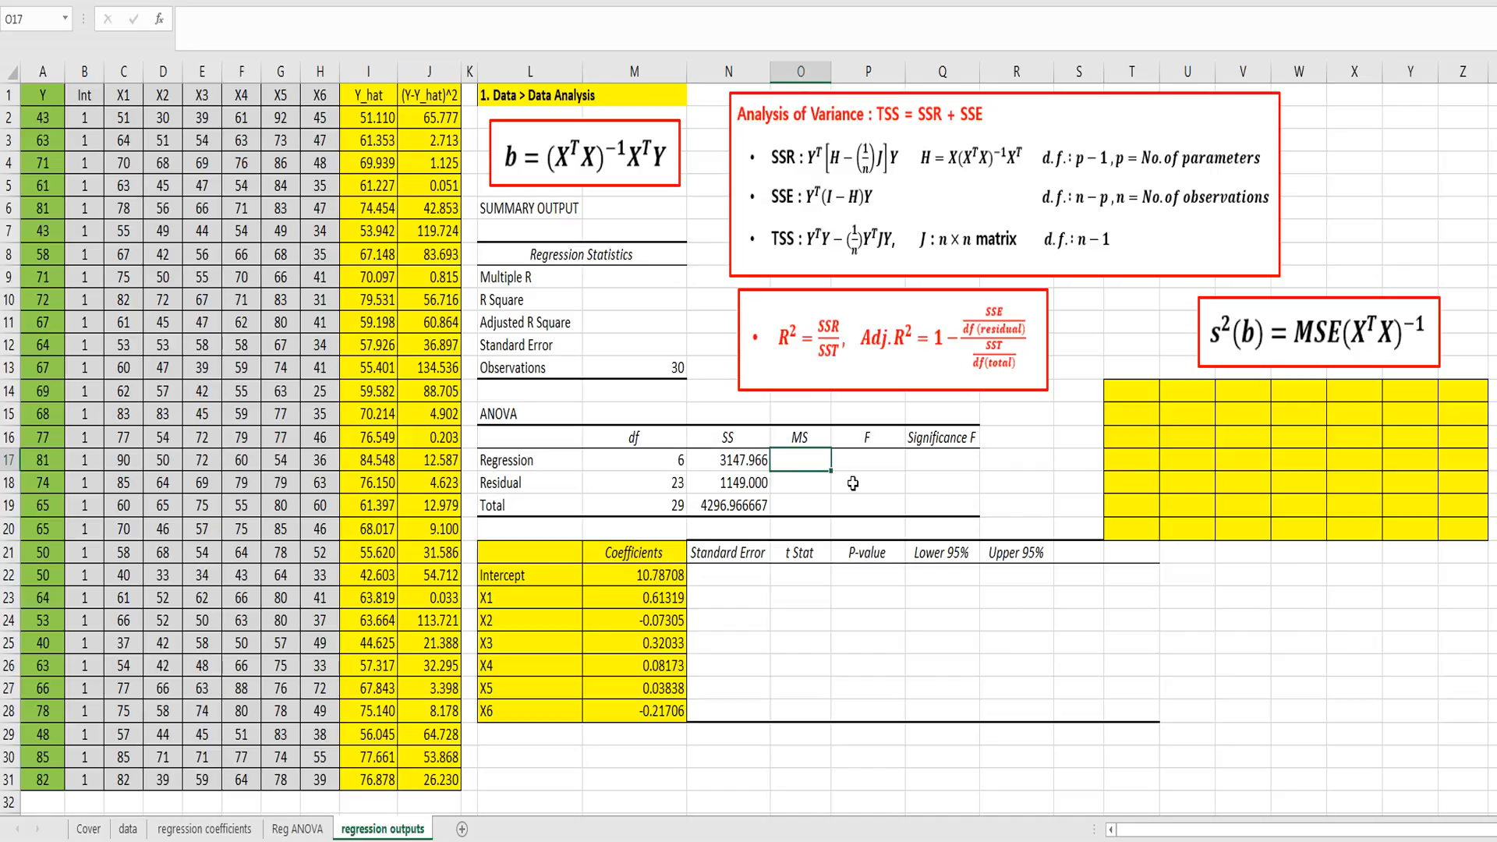
key("Down")
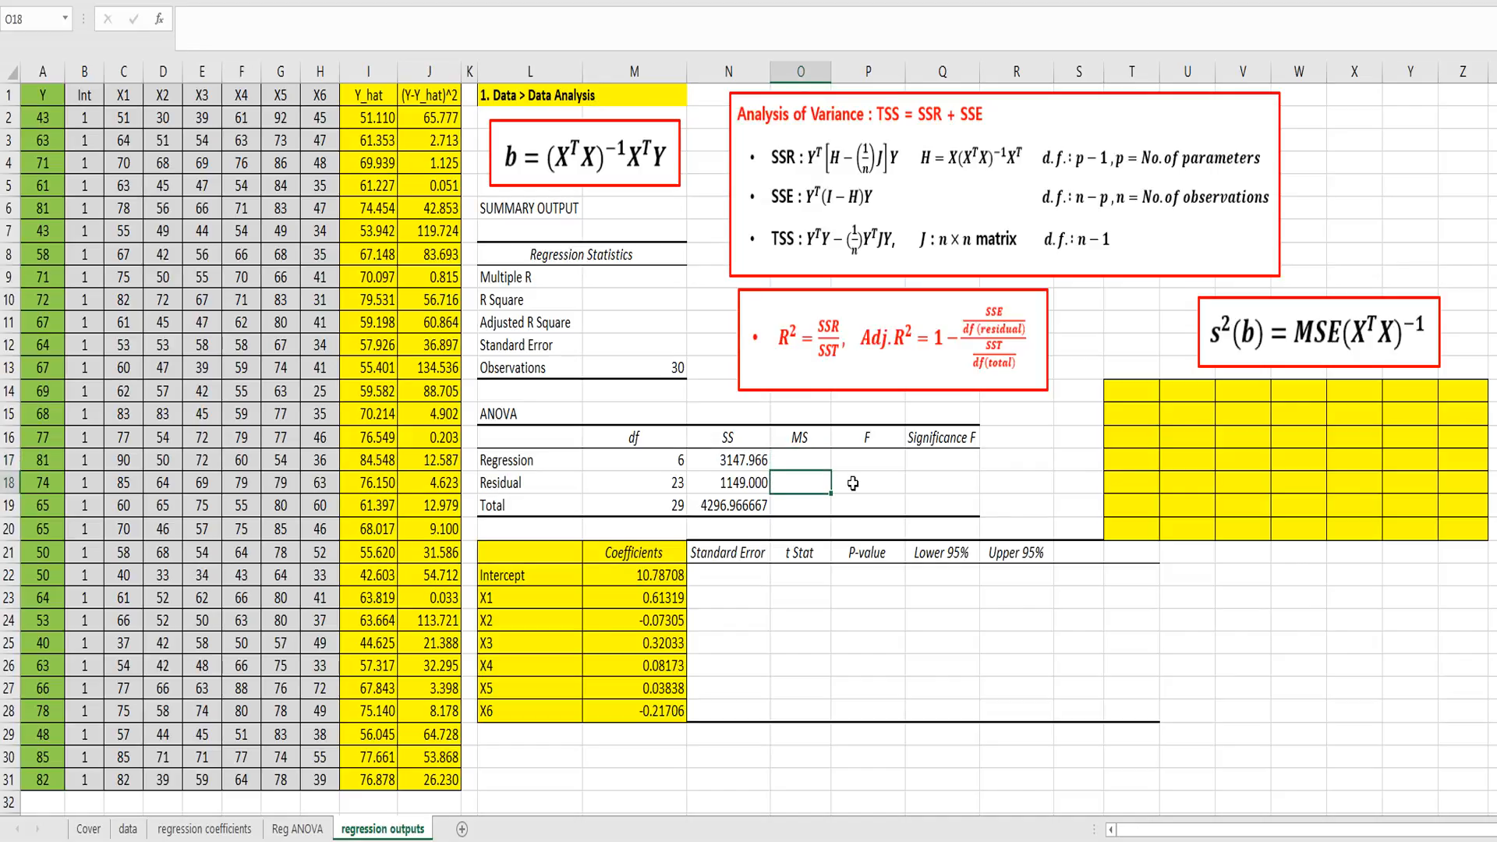
type("=")
key("Left")
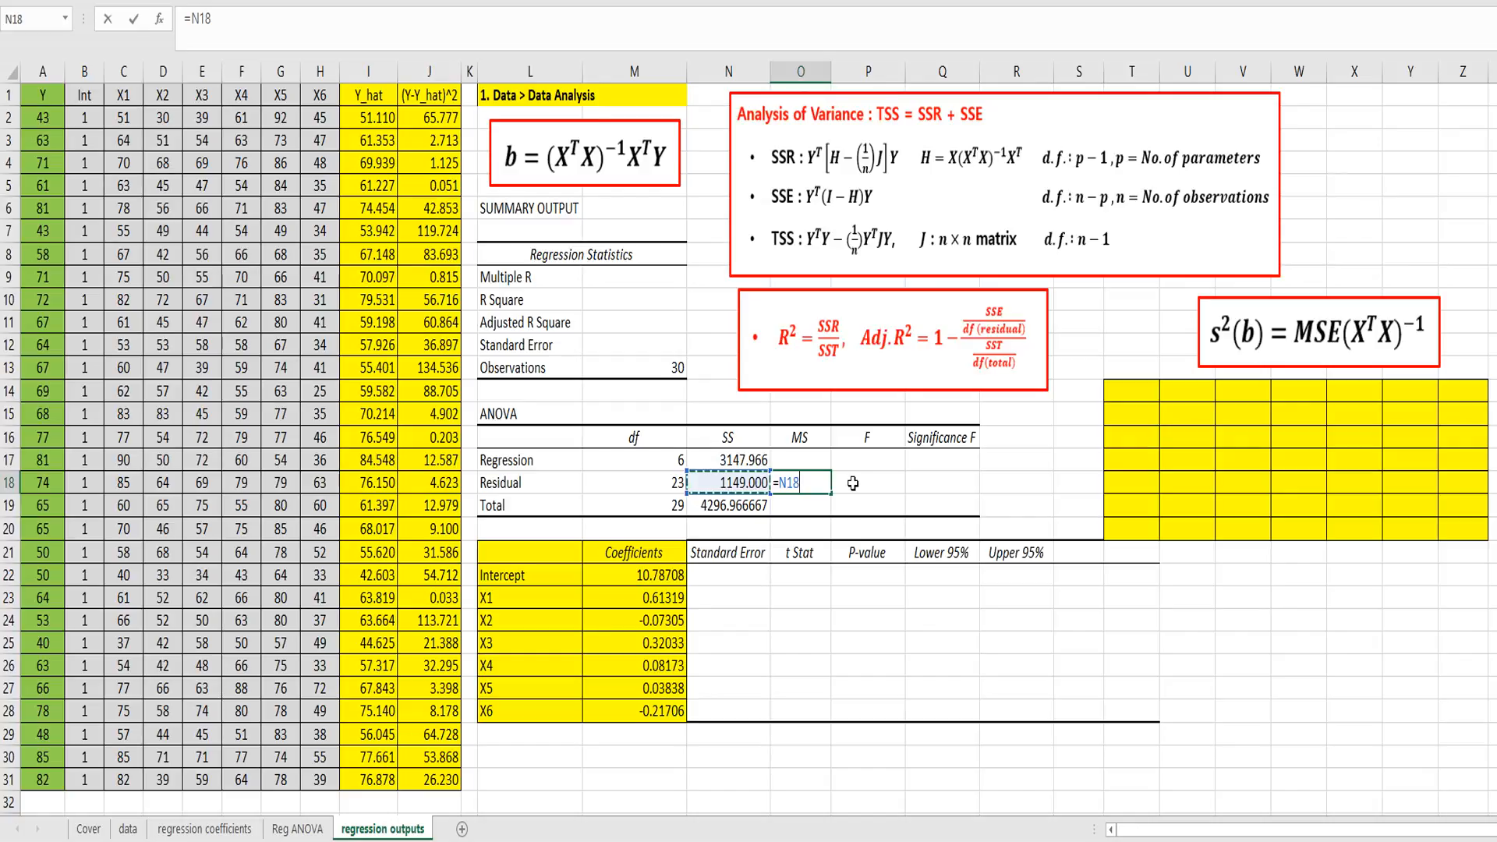
type("/")
key("Left")
key("Left")
key("Return")
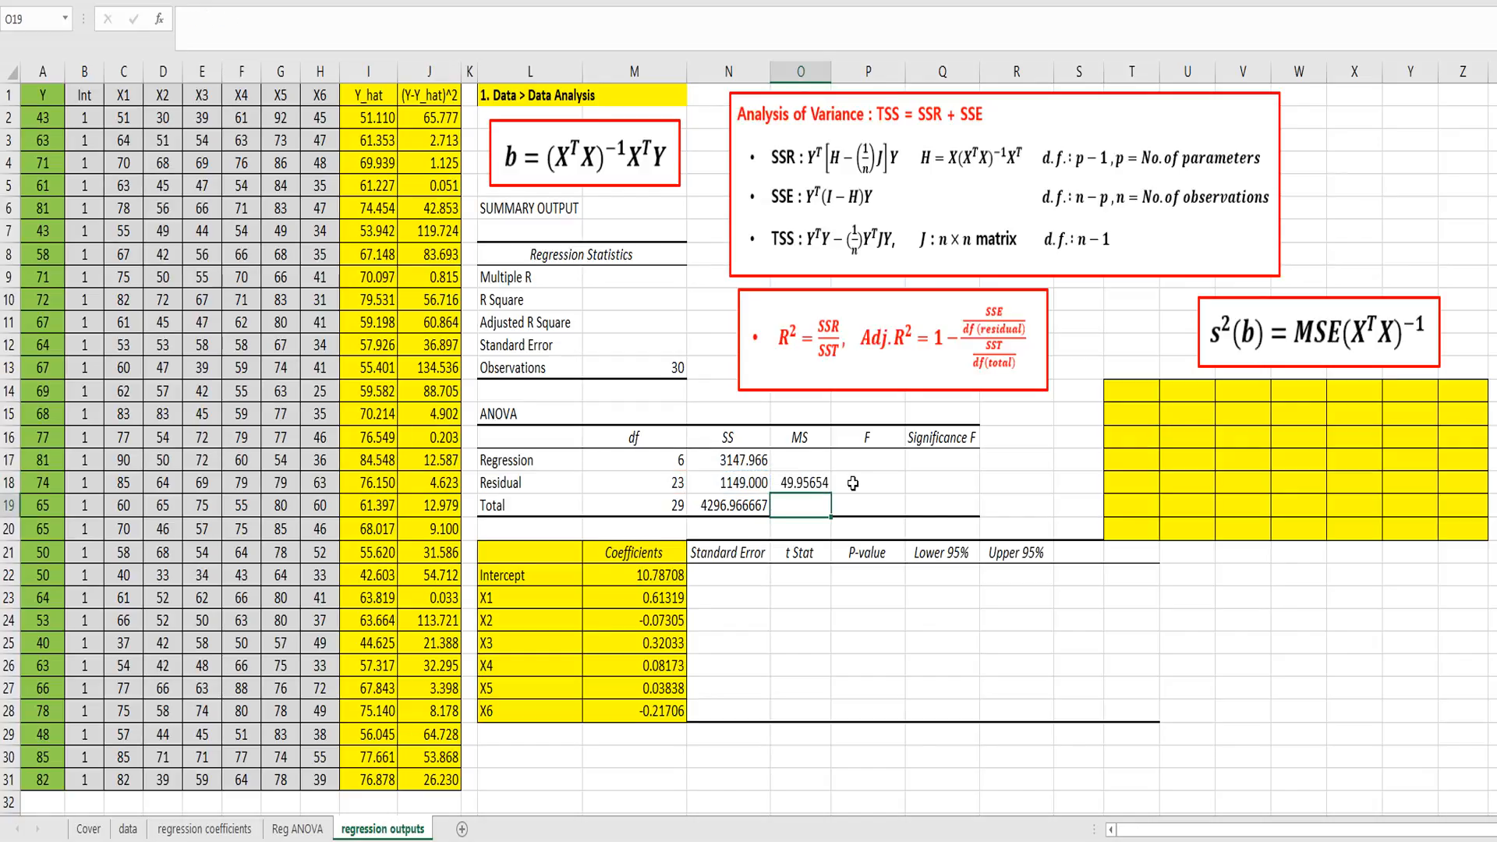
Step: Fill the residual mean square cell O18 with yellow
key("Up")
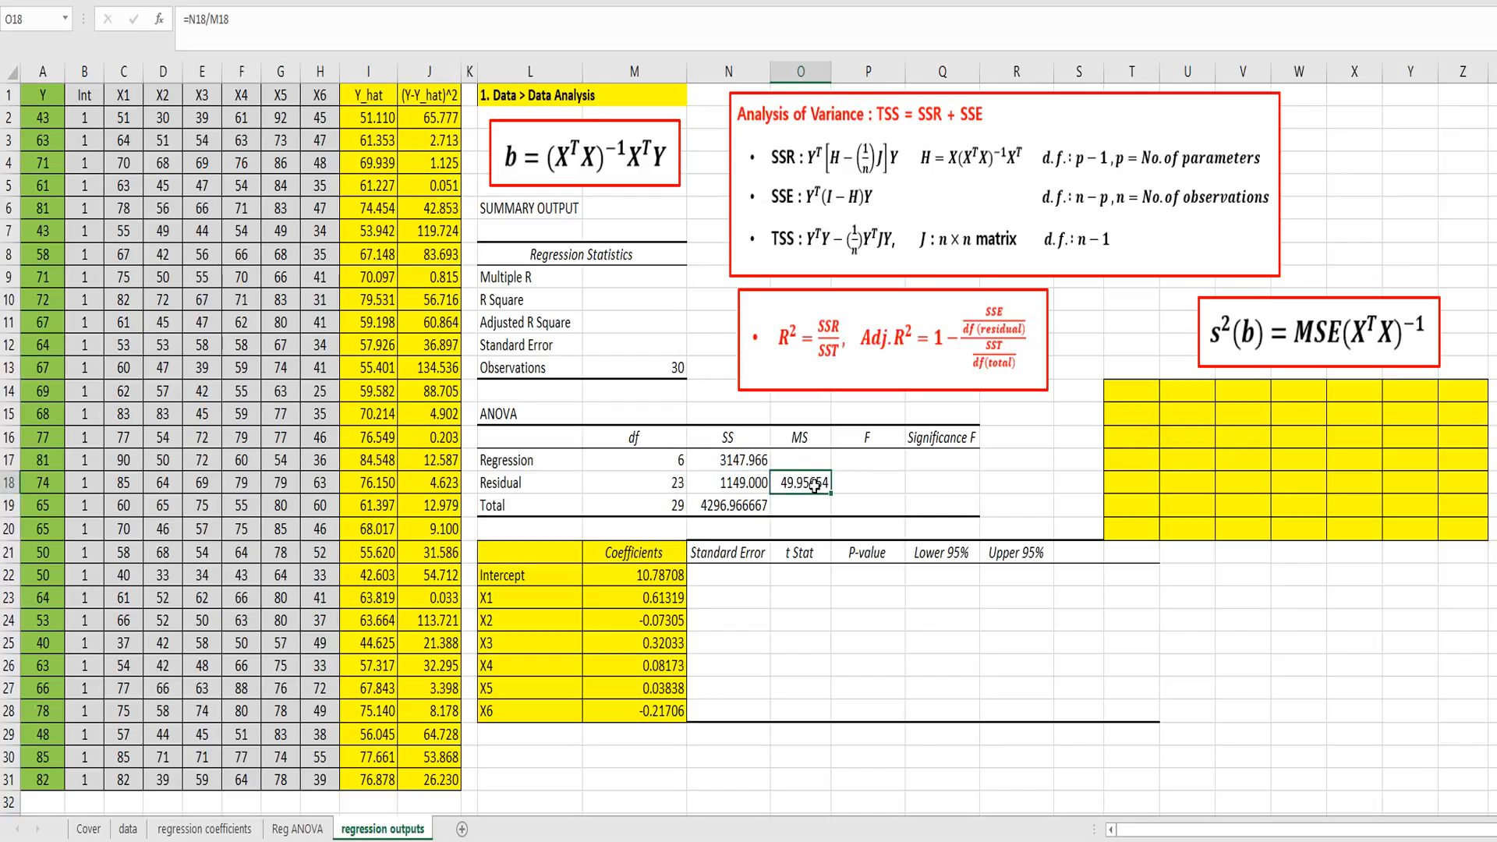
right_click(813, 485)
left_click(873, 535)
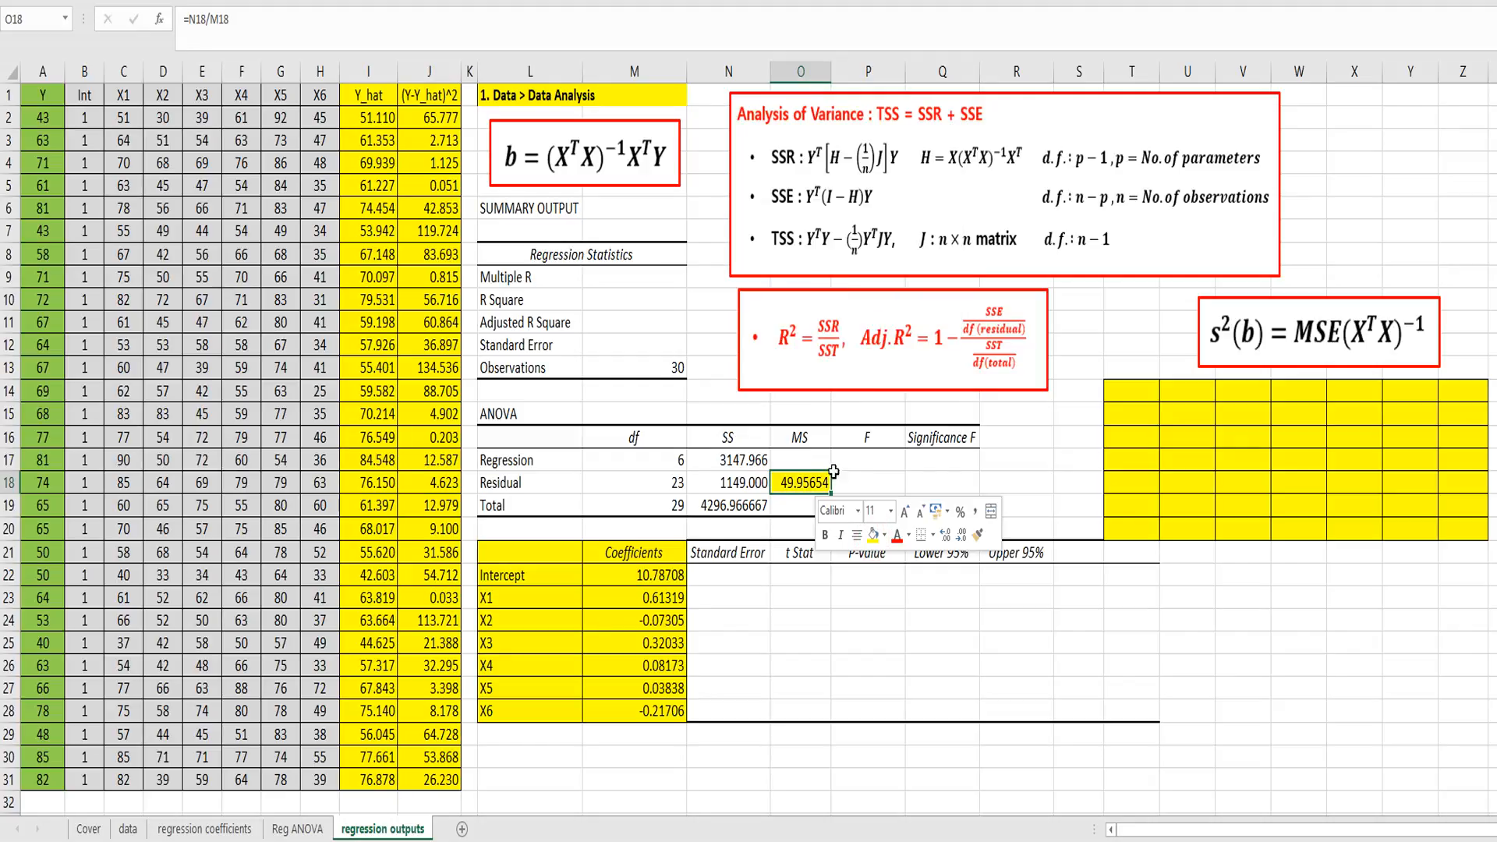
Step: Enter =N17/M17 in O17 as the regression mean square
key("Up")
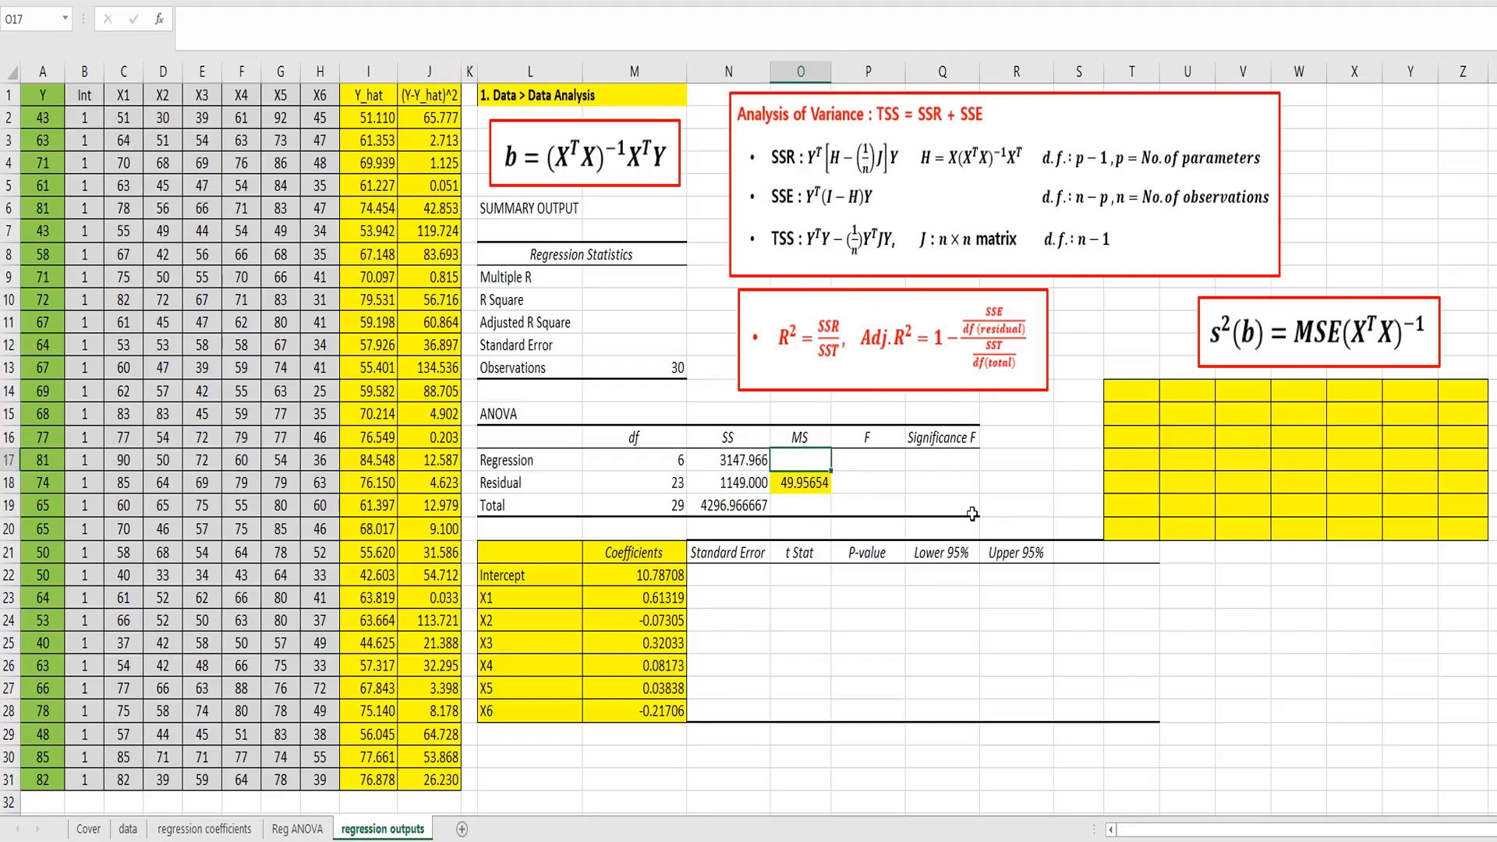
type("=")
key("Left")
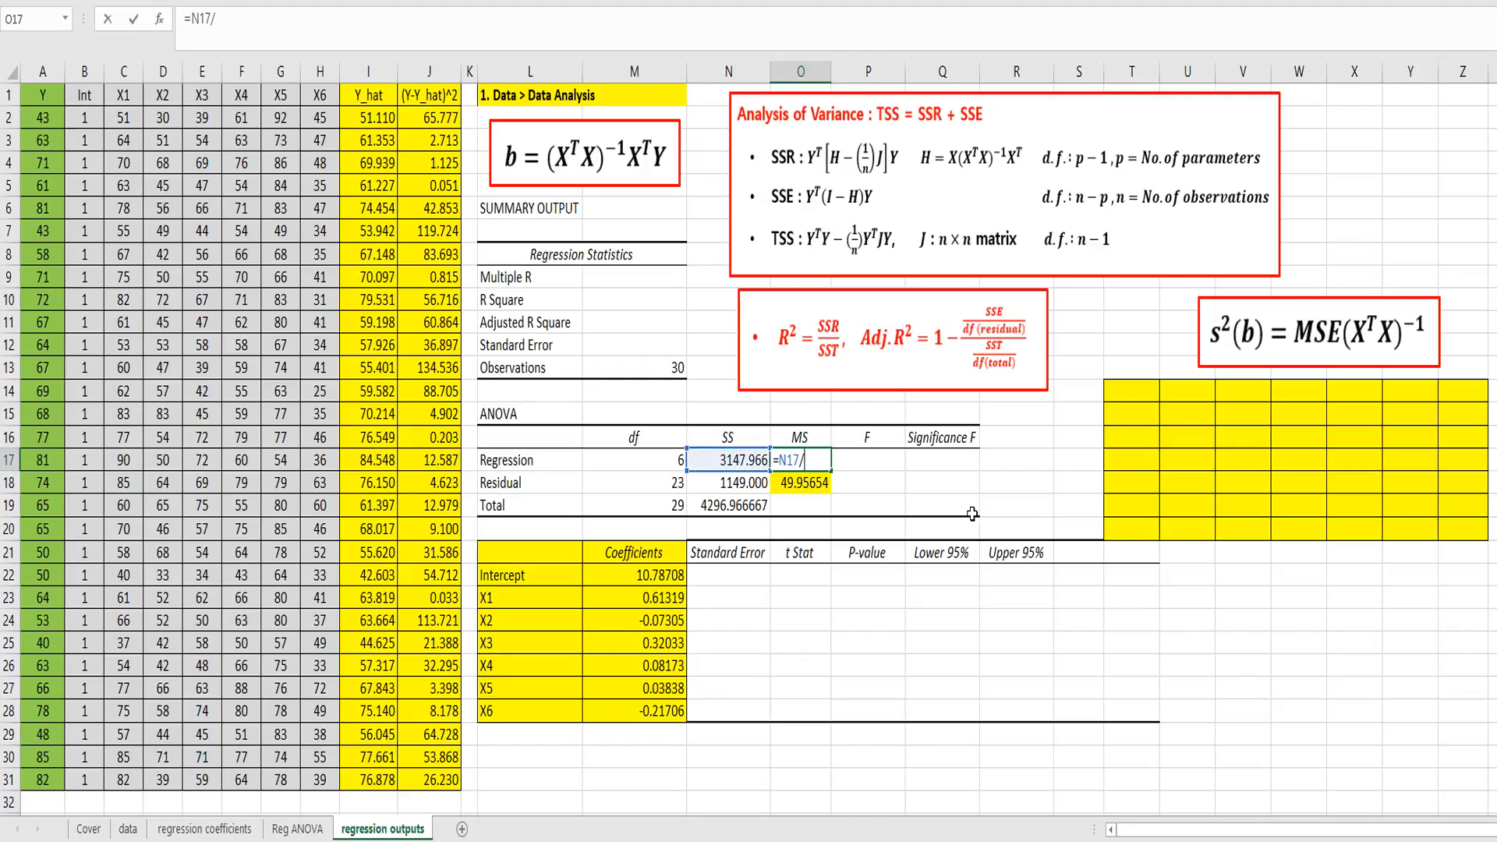
type("/")
key("Left")
key("Left")
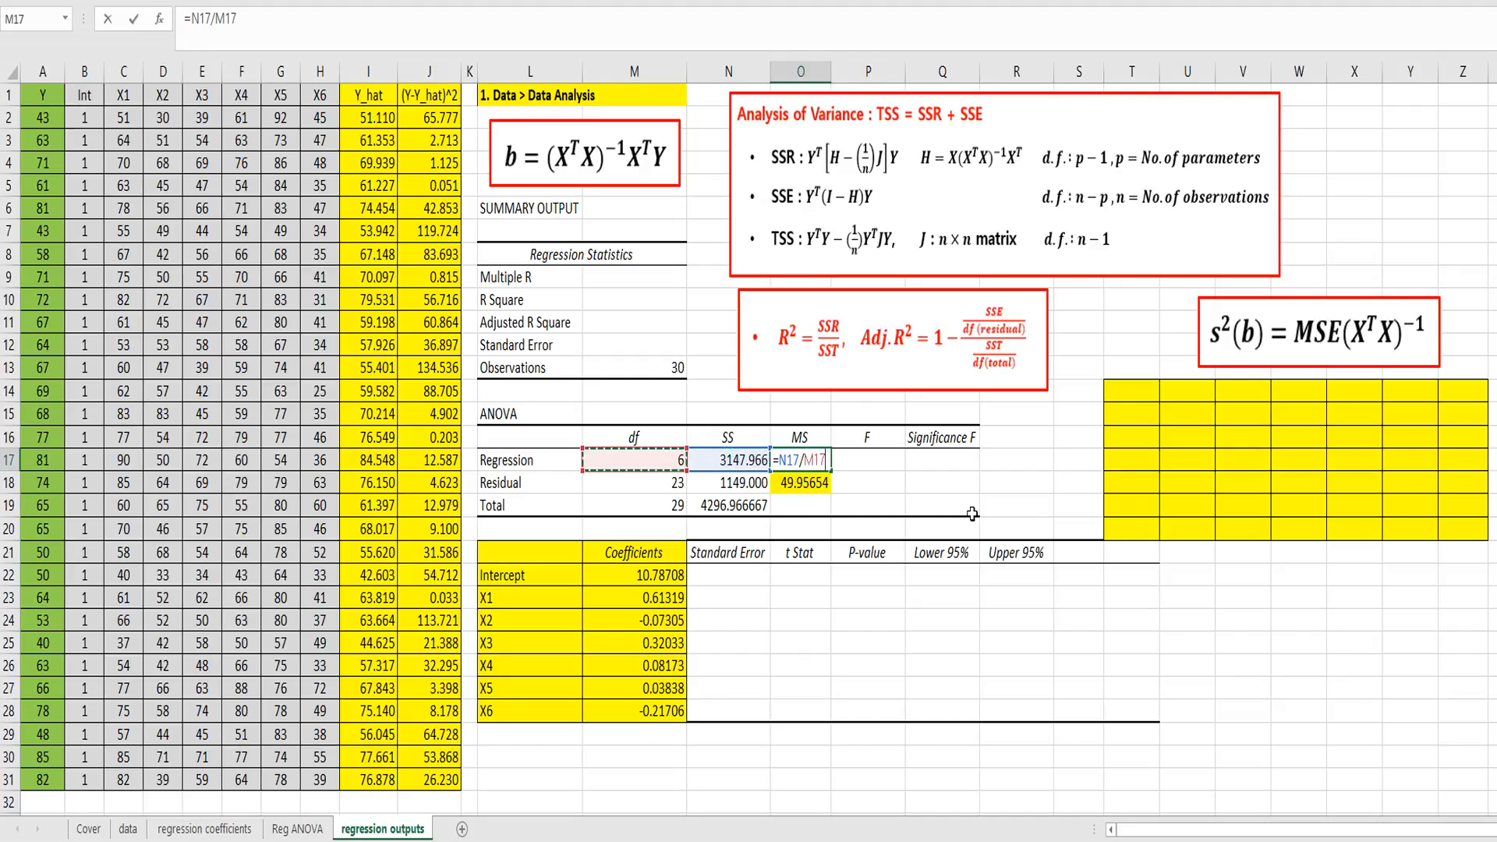
key("Return")
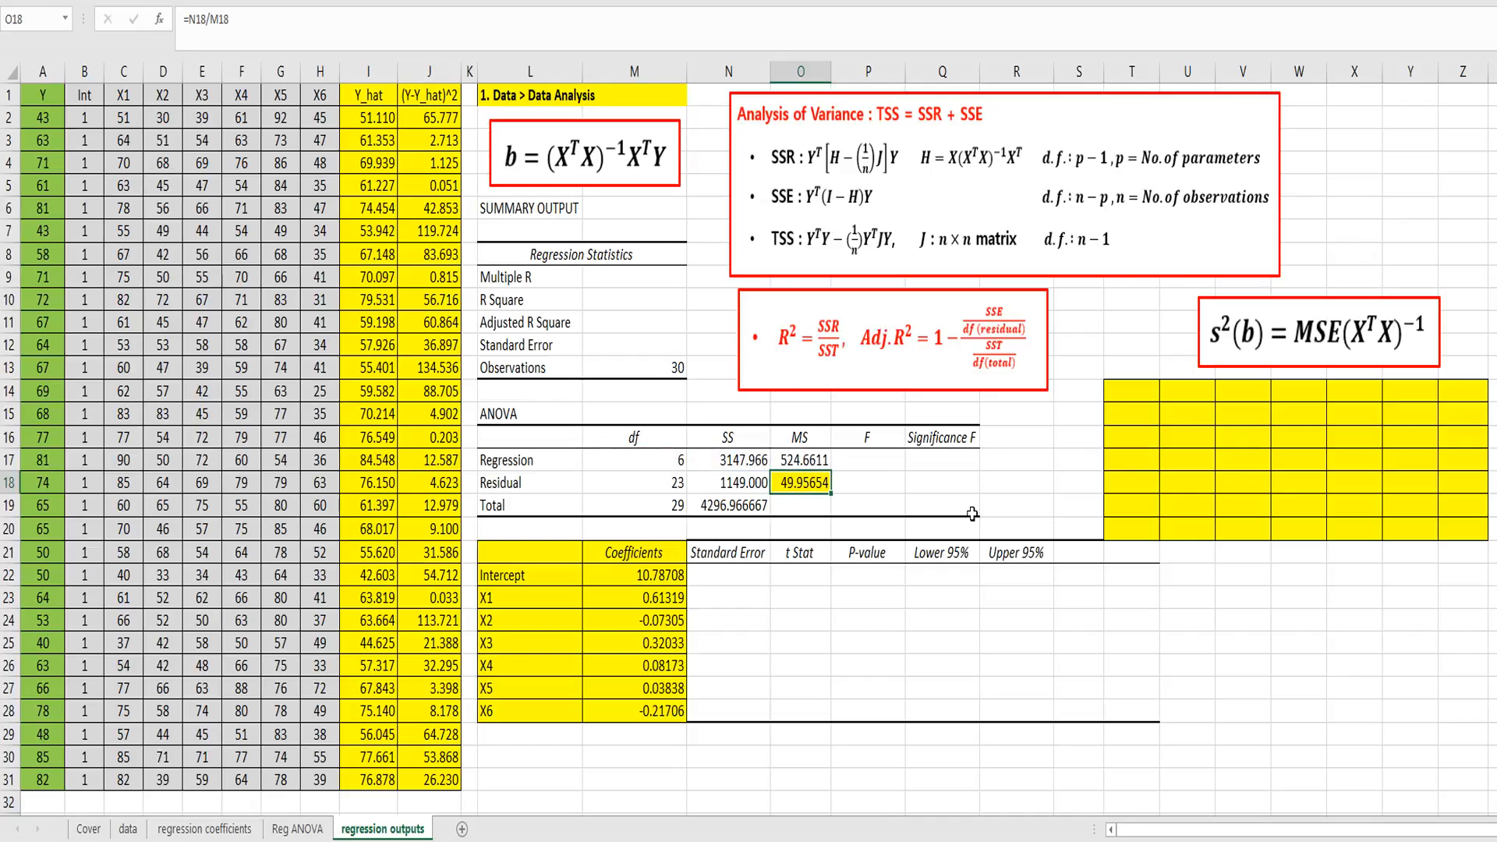
Step: Enter =O17/O18 in P17 as the F statistic of the ANOVA table
key("Up")
key("Right")
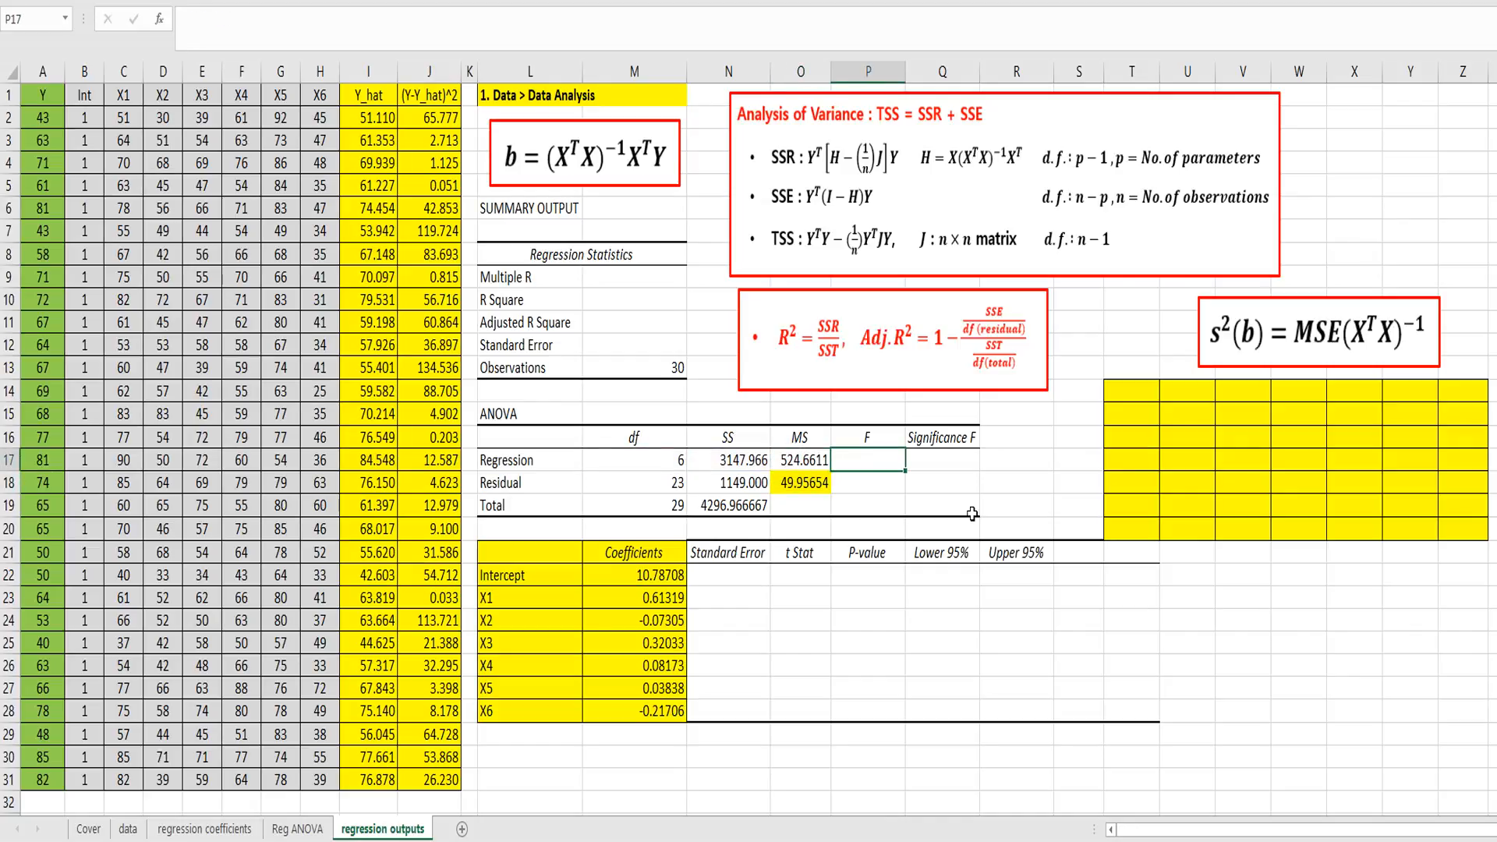
type("=")
key("Left")
type("/")
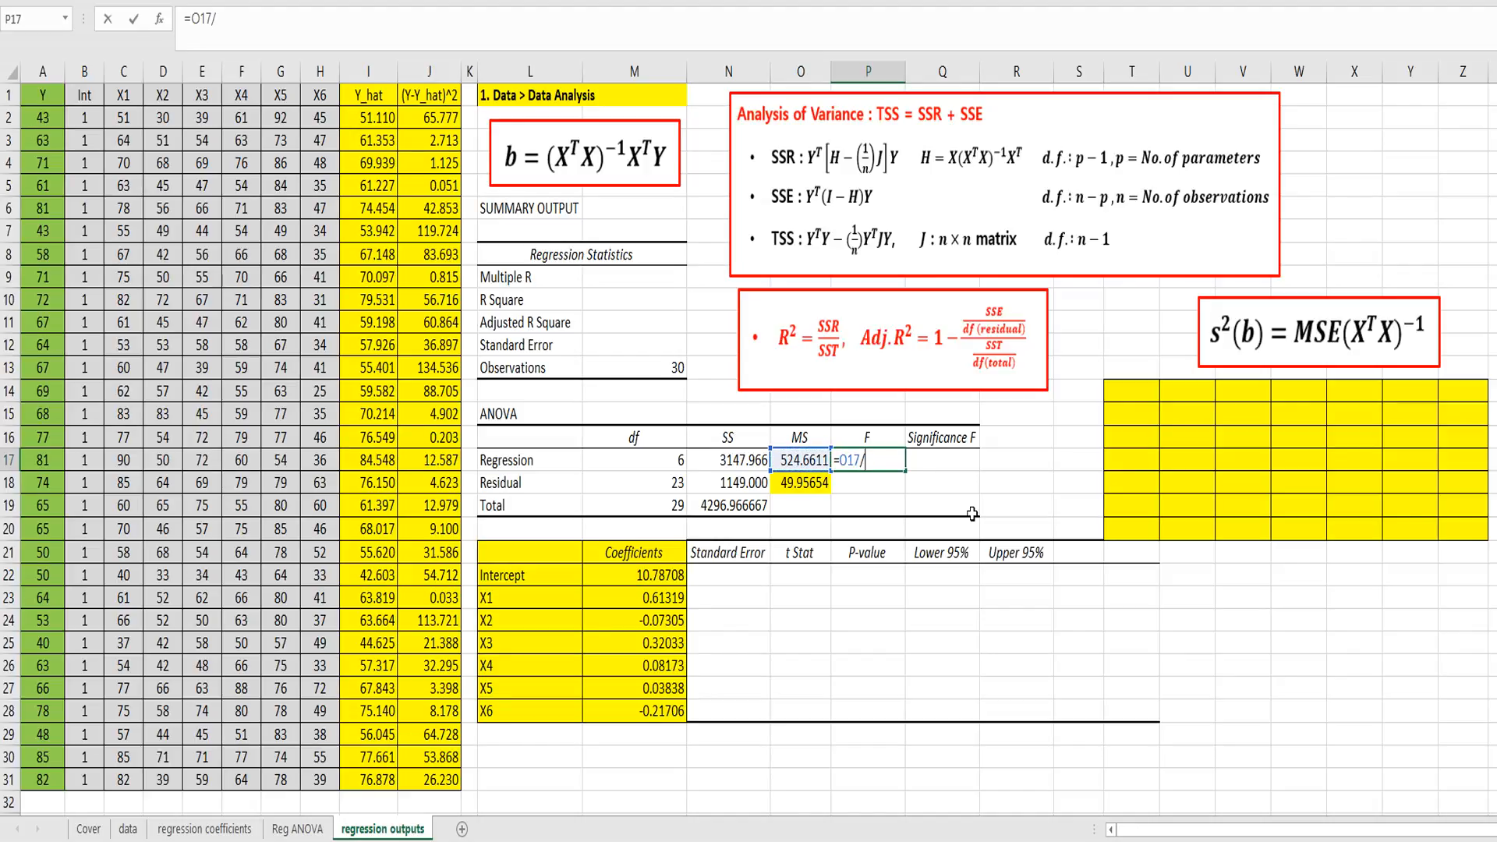
key("Left")
key("Down")
key("Return")
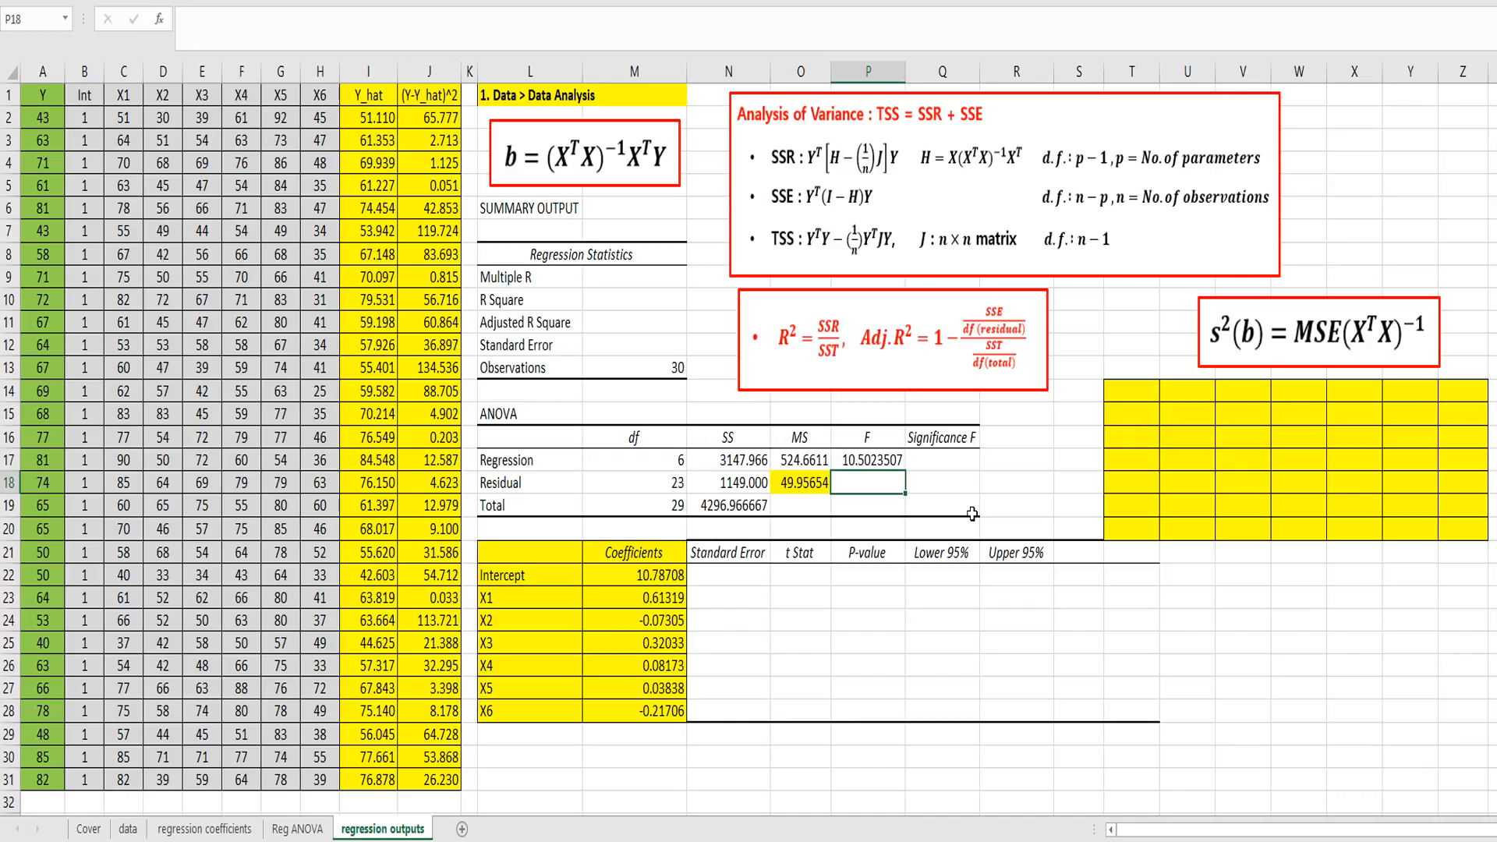
Step: Enter =1-f.dist(P17,M17,M18,true) in Q17 as the Significance F value
key("Up")
key("Right")
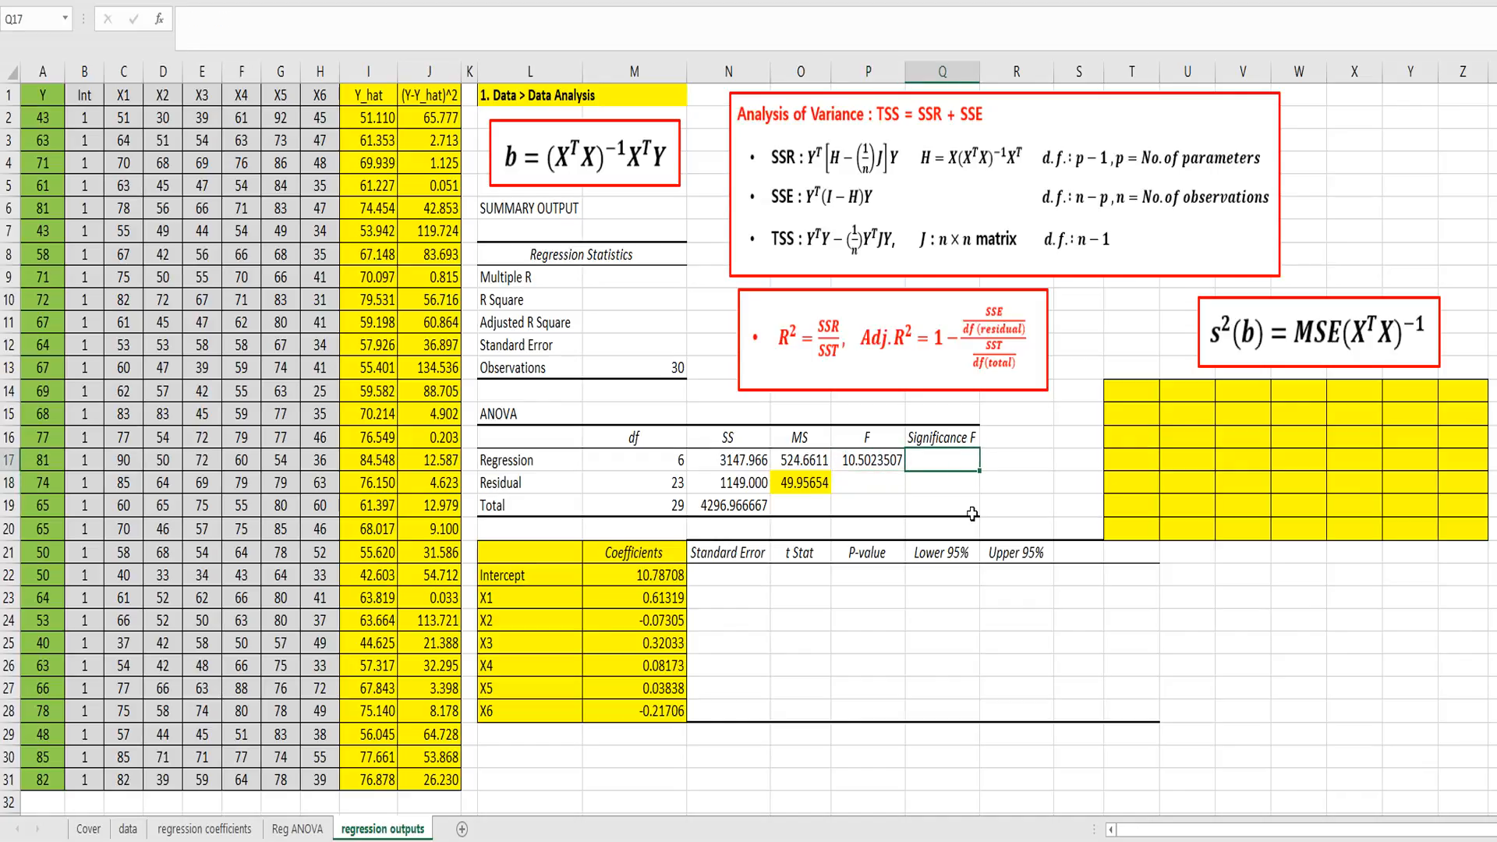
type("=1-f.dist")
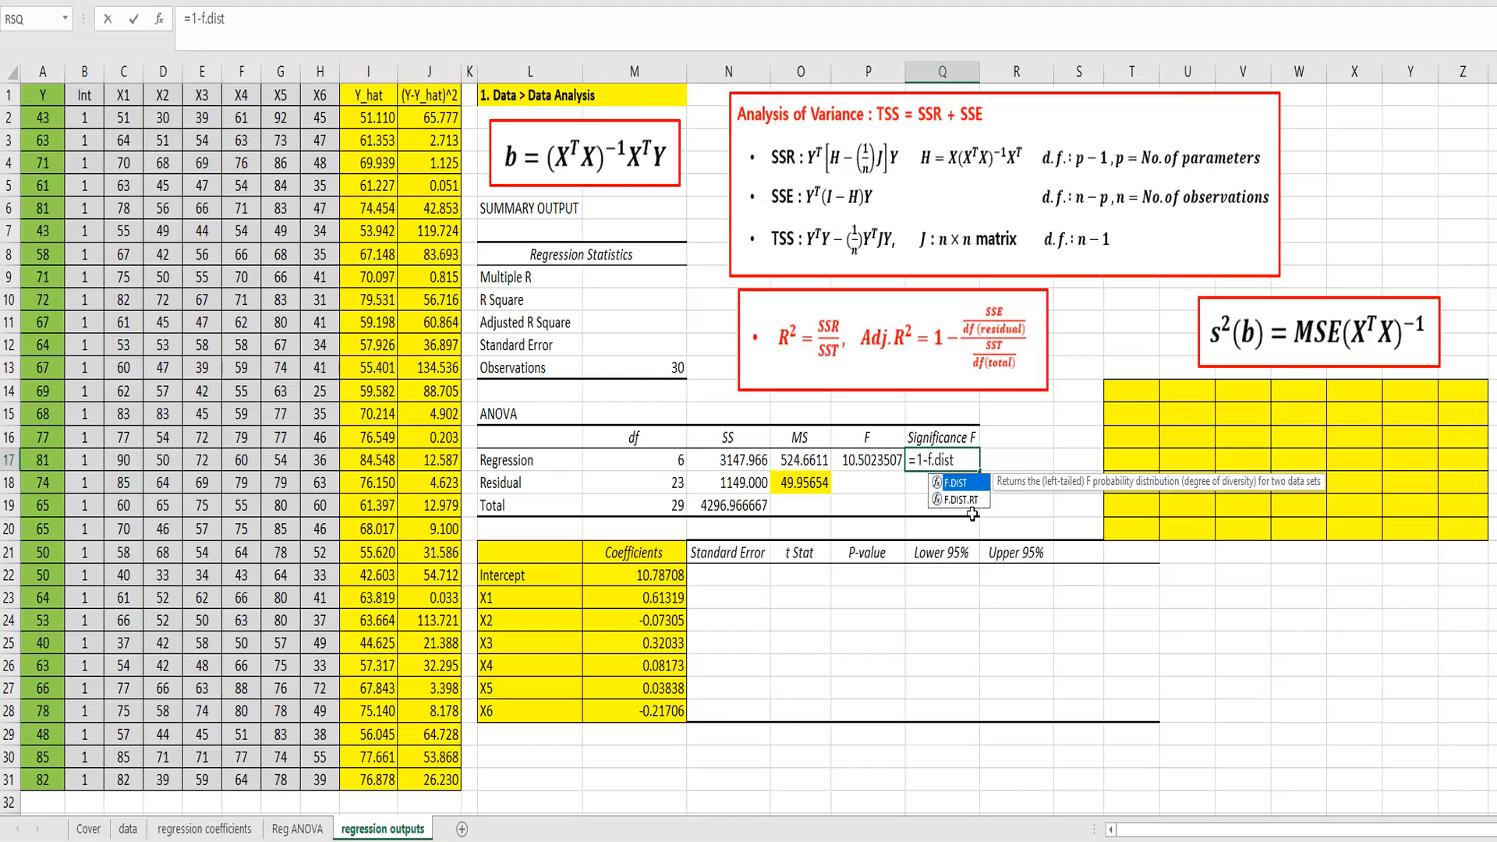
type("(")
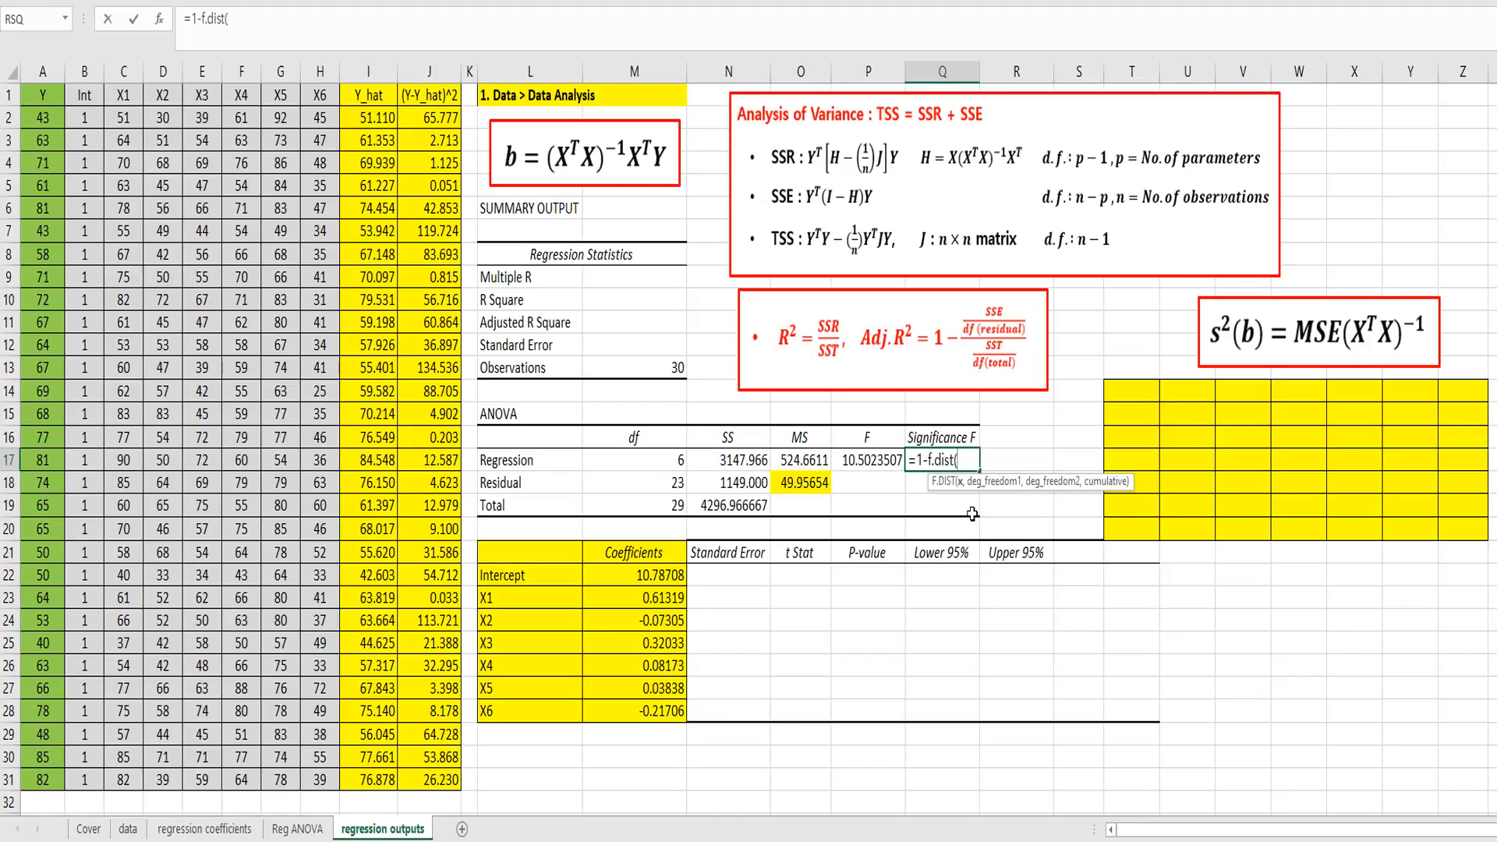
left_click(873, 460)
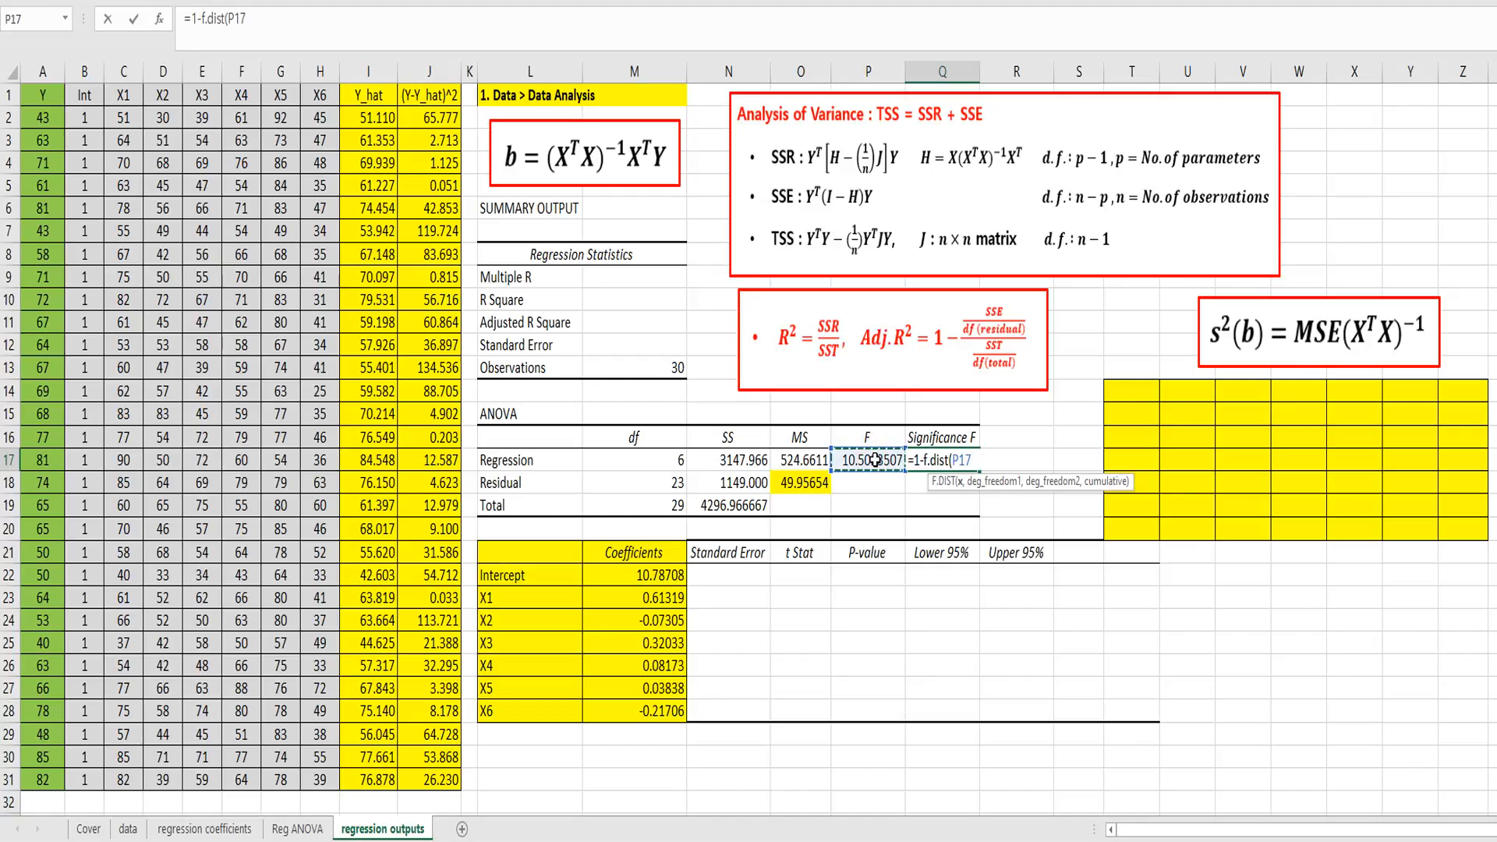
type(",")
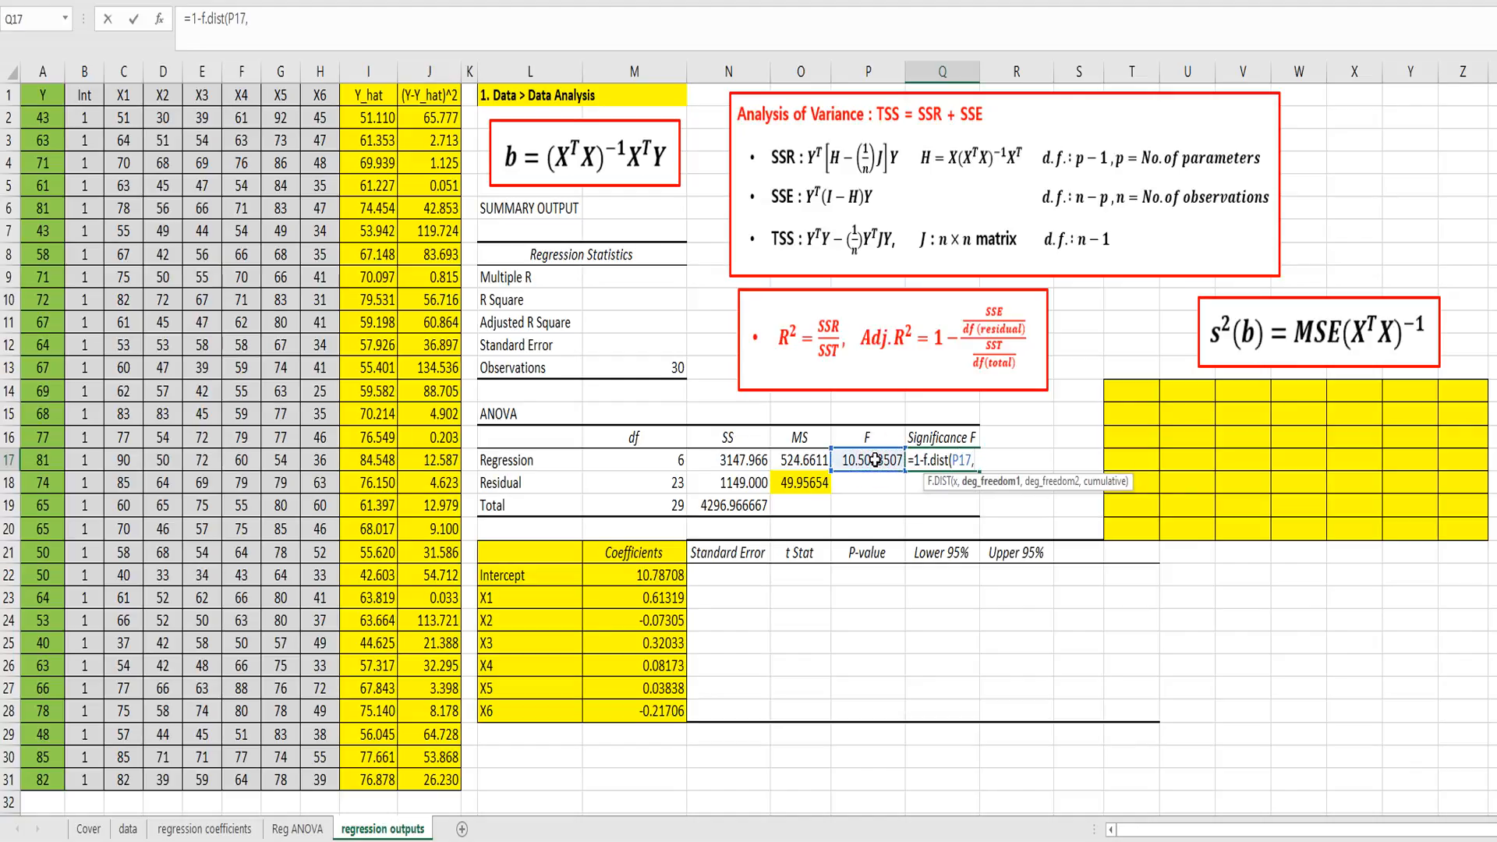
left_click(662, 463)
type(",")
left_click(665, 486)
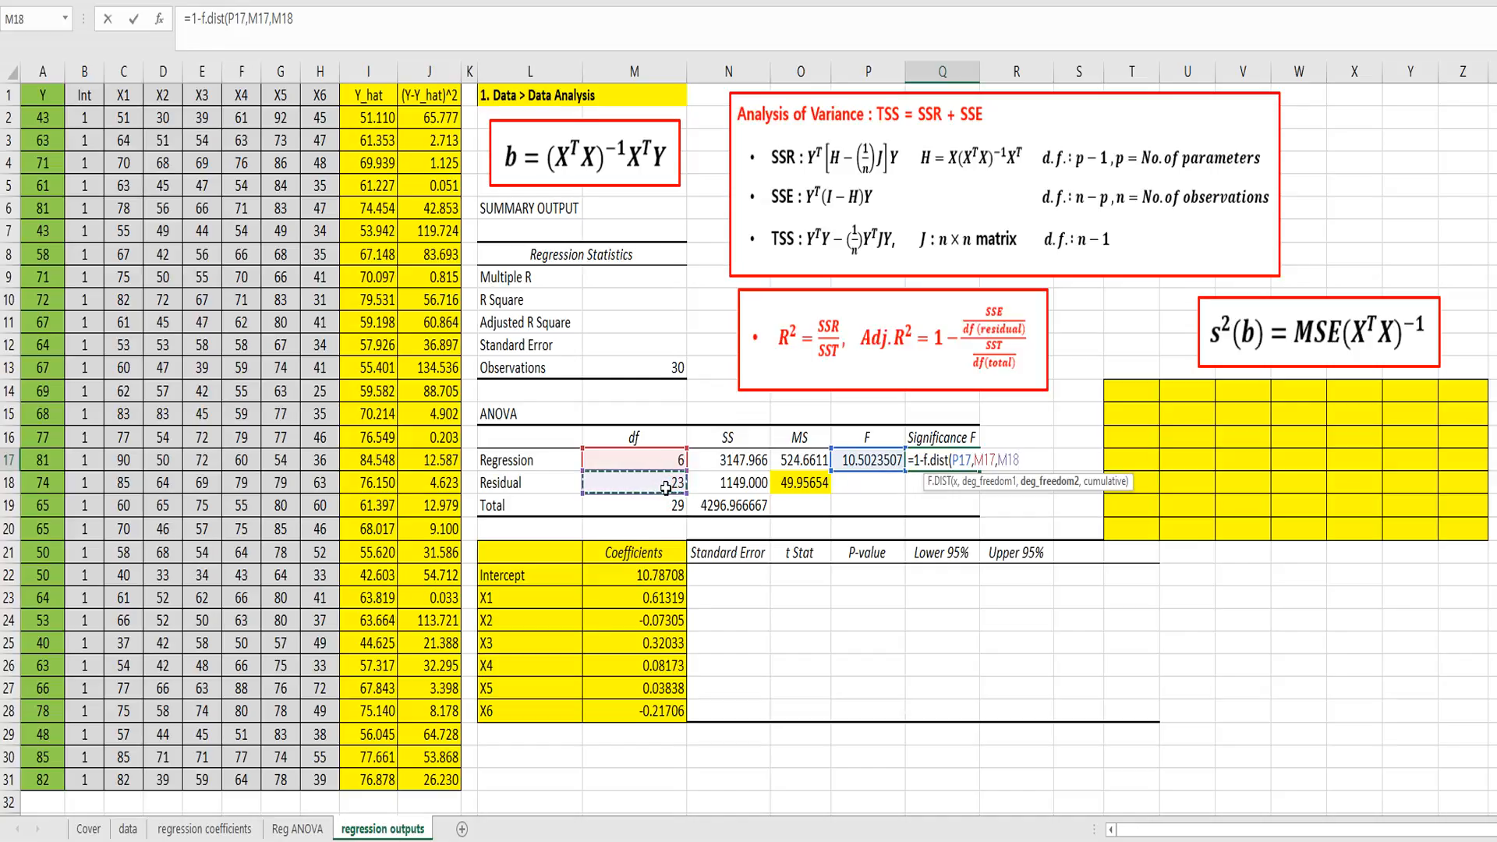
type(",")
type("t")
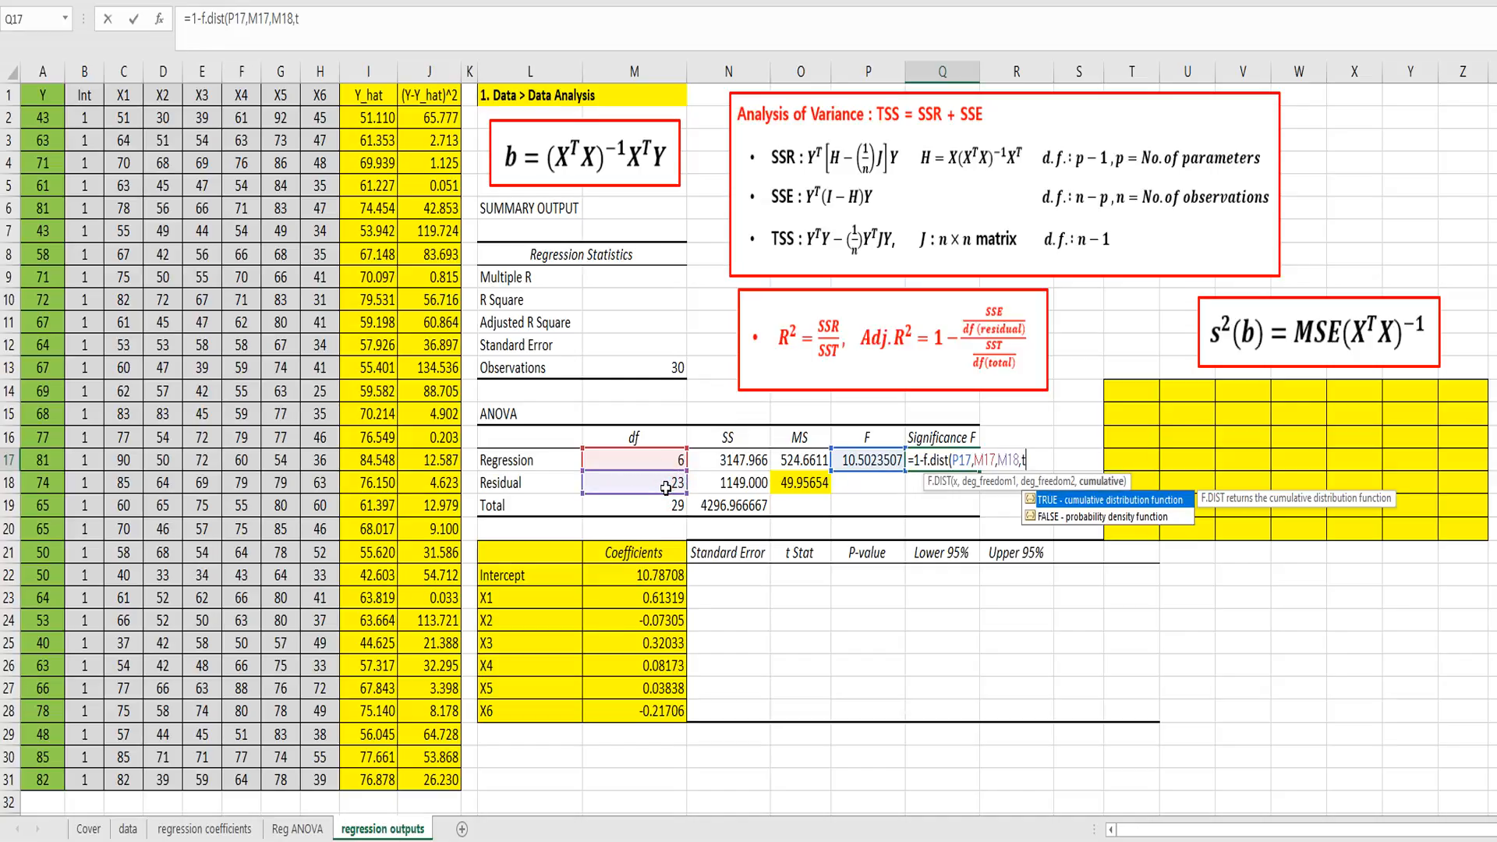
type("rue)")
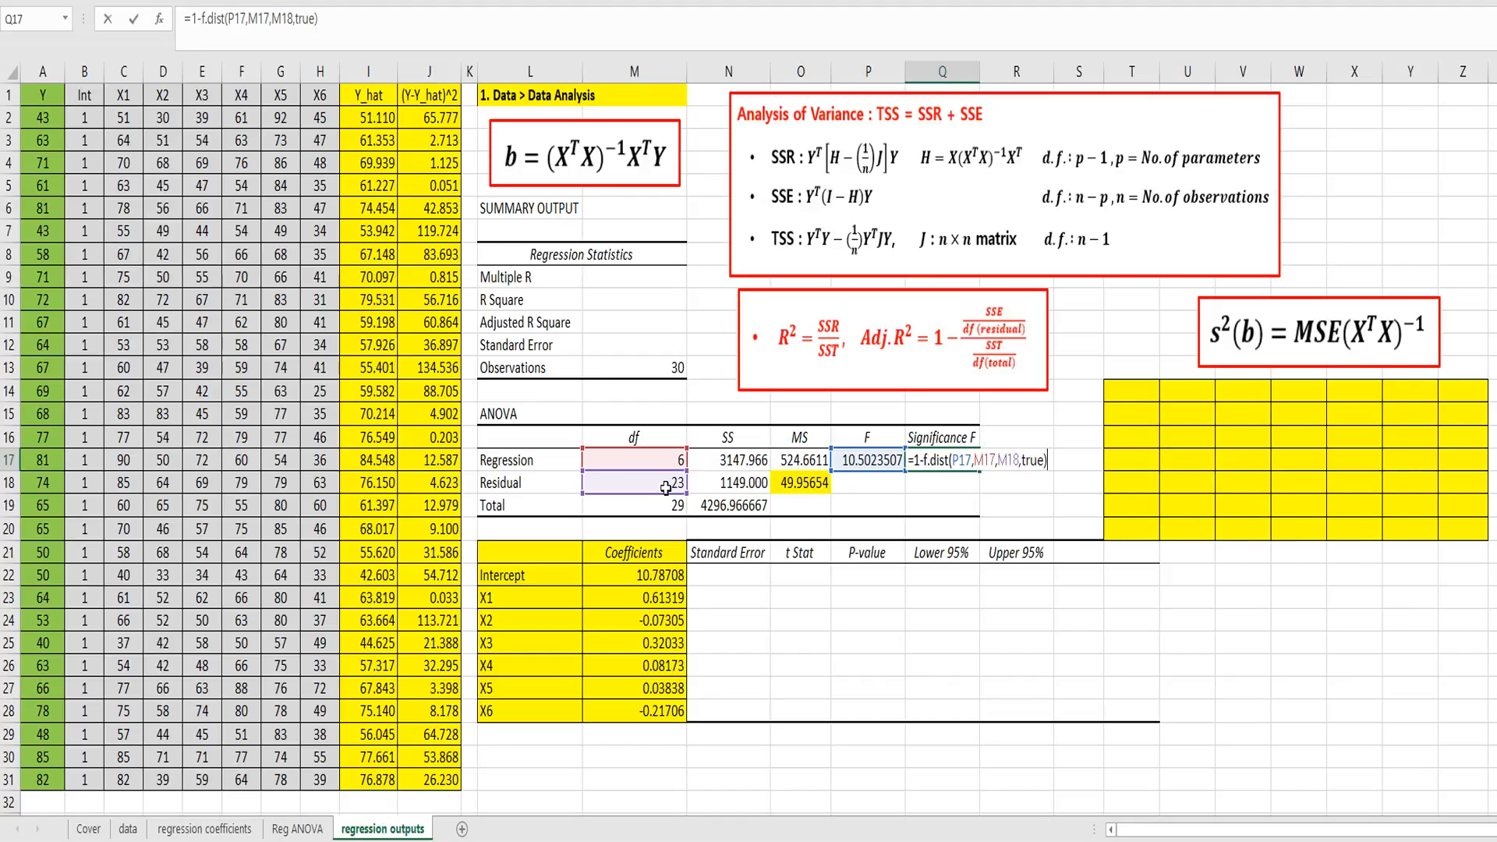
key("Return")
key("Up")
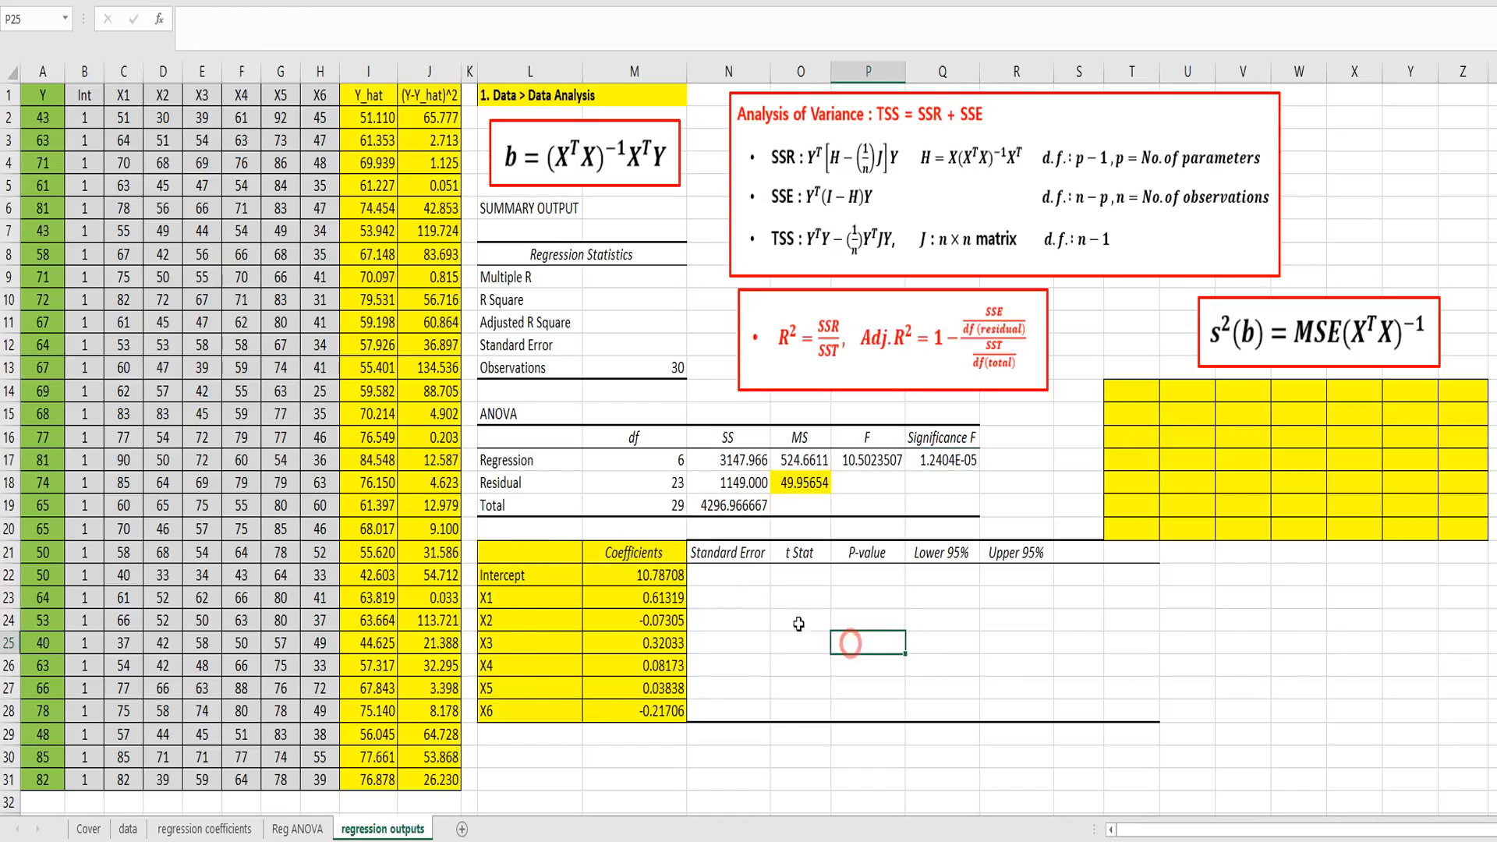
Step: Try to enter =$O$18*minverse(mmult(X),X)) as an array formula across T14:Z20 for the coefficient variance-covariance matrix
left_click_drag(714, 552, 715, 711)
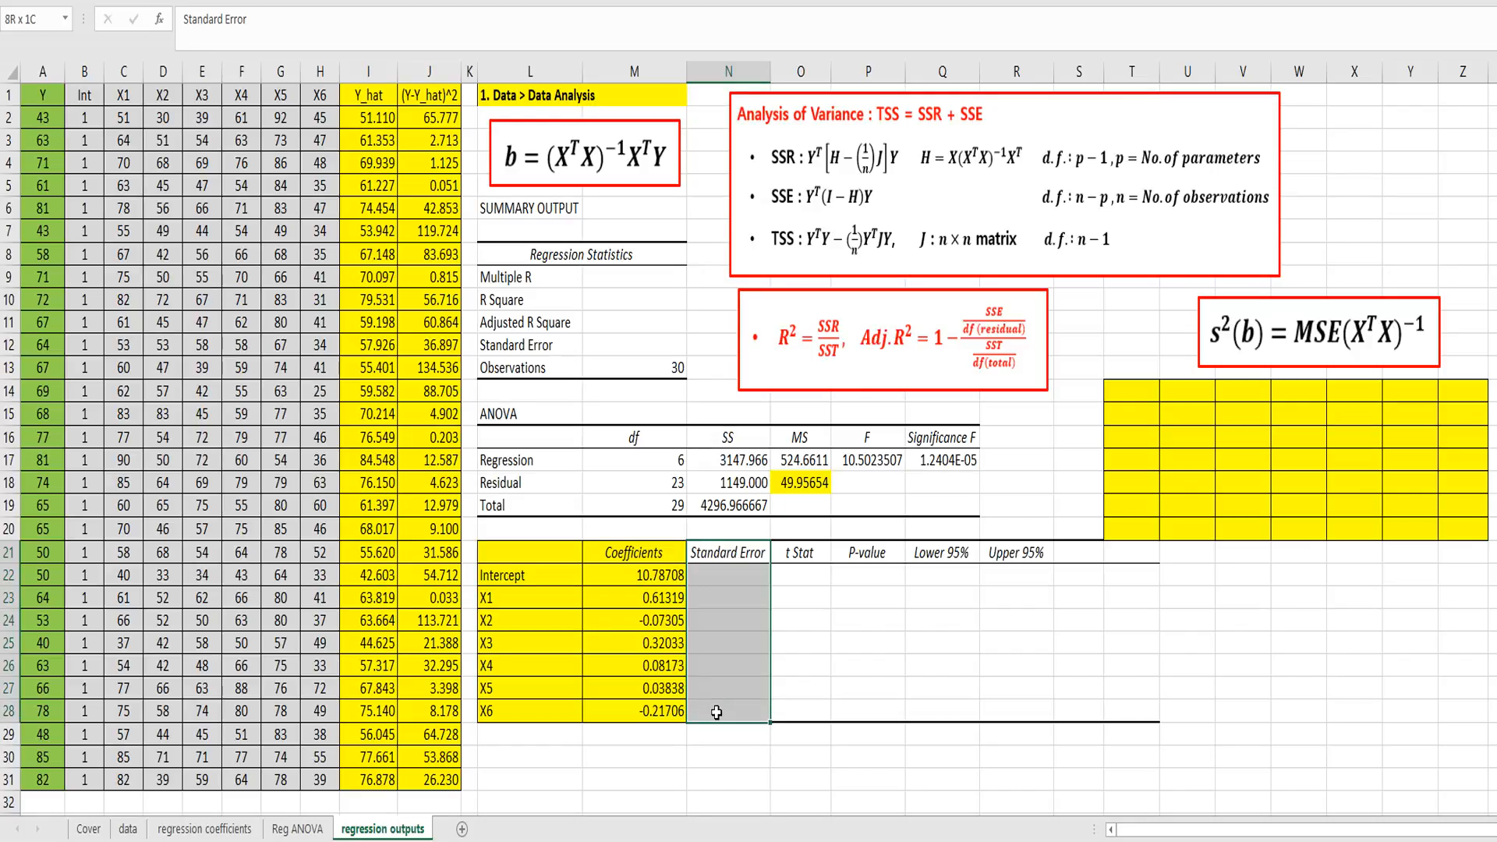
left_click(1279, 337)
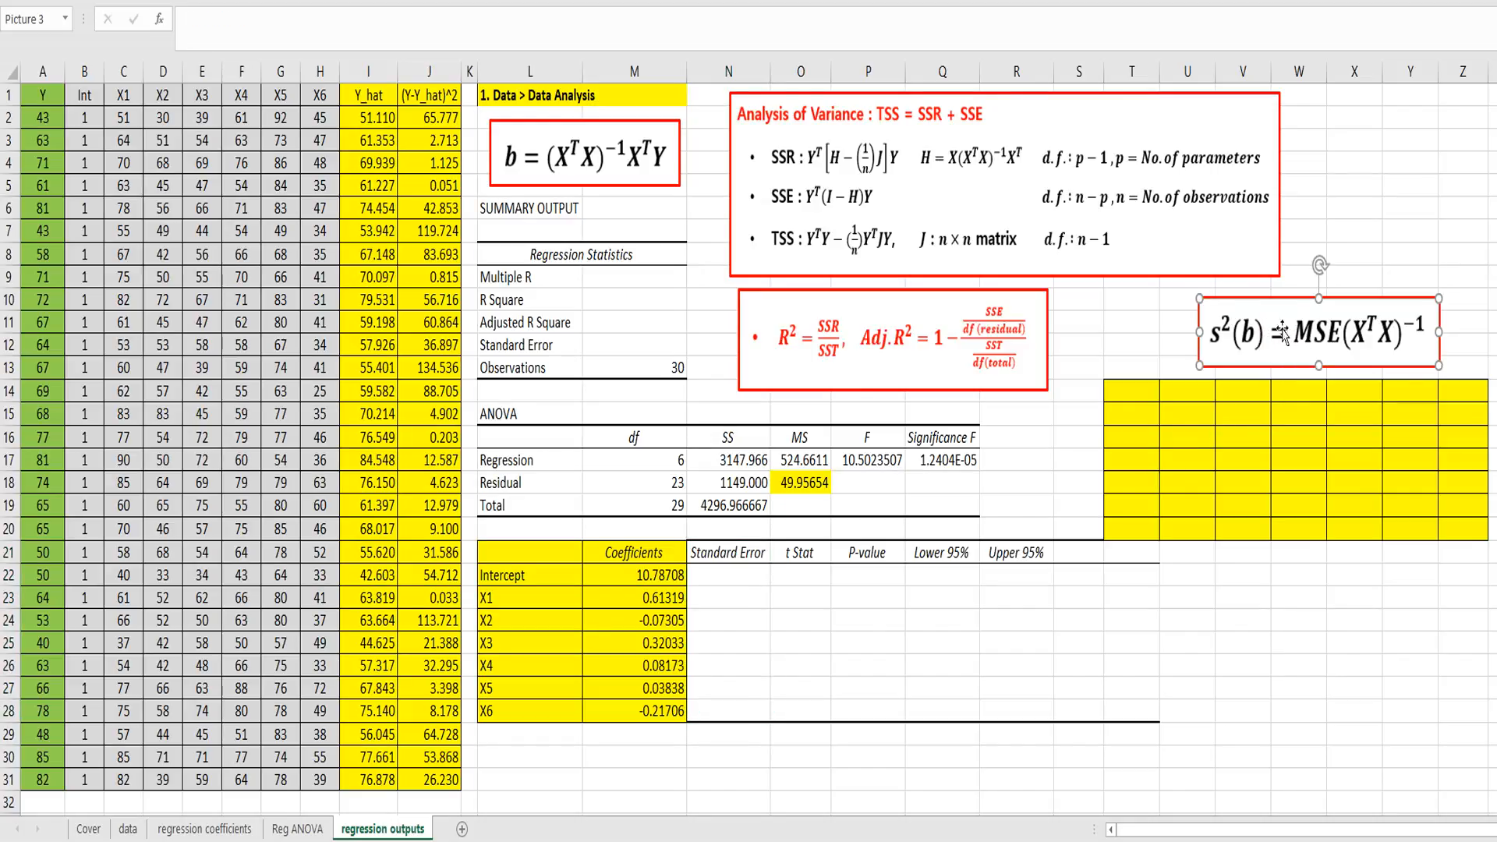
left_click_drag(1132, 398, 1424, 519)
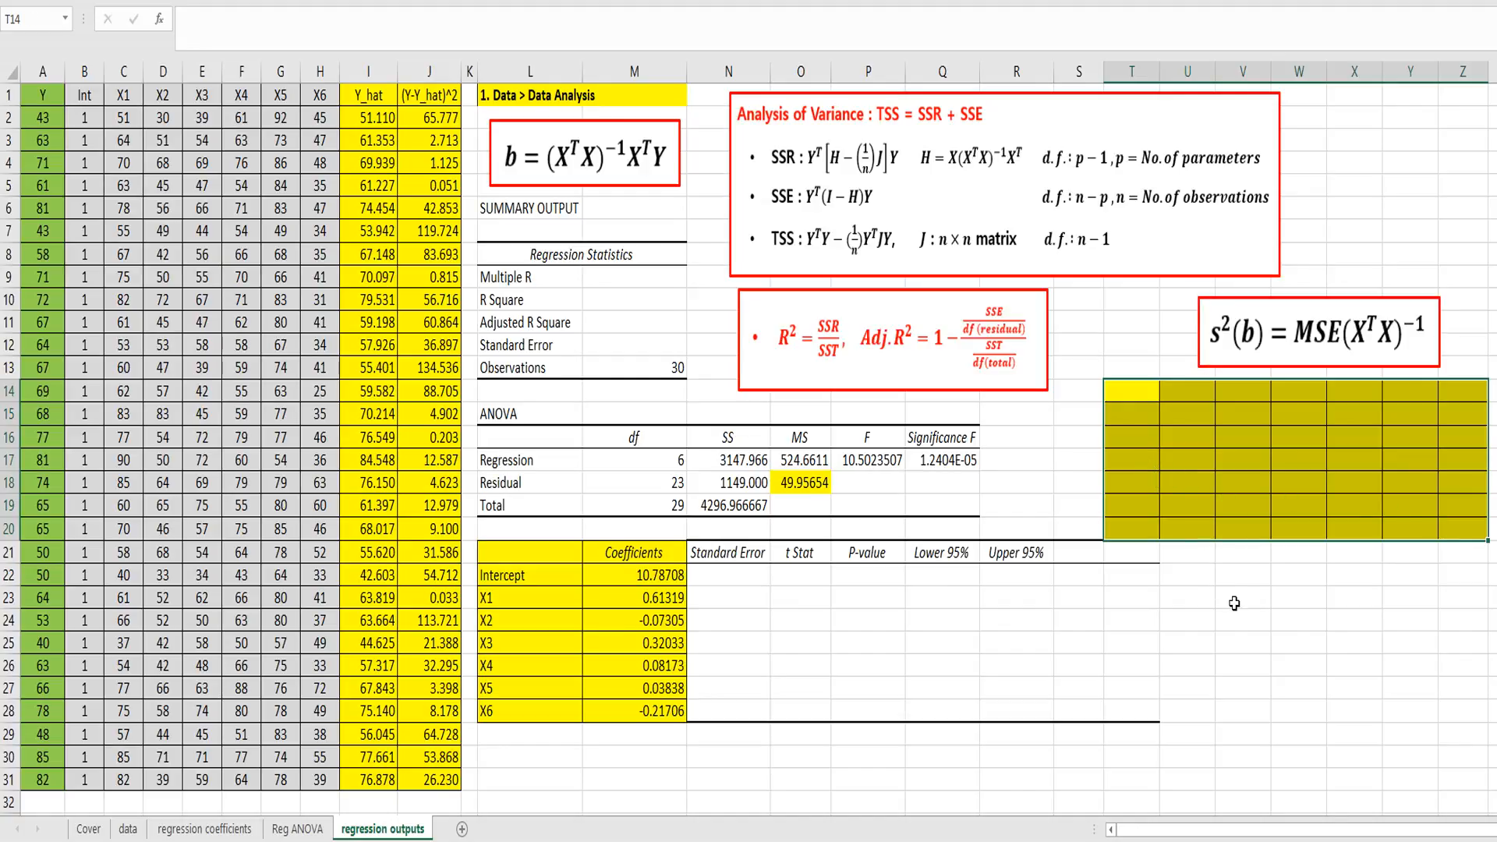
type("=")
left_click(799, 480)
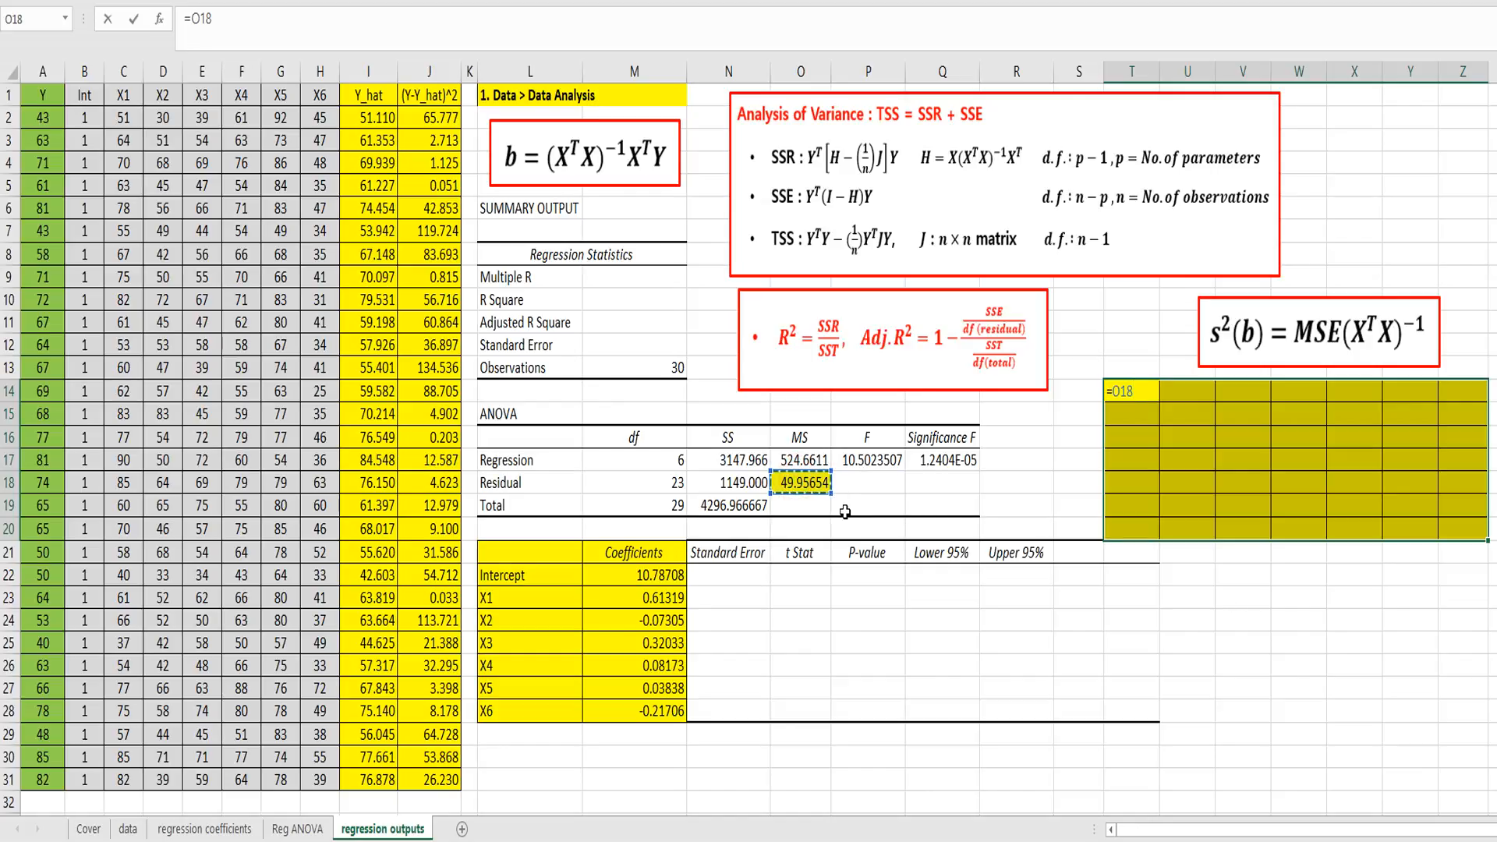
key("F4")
type("*")
type("m")
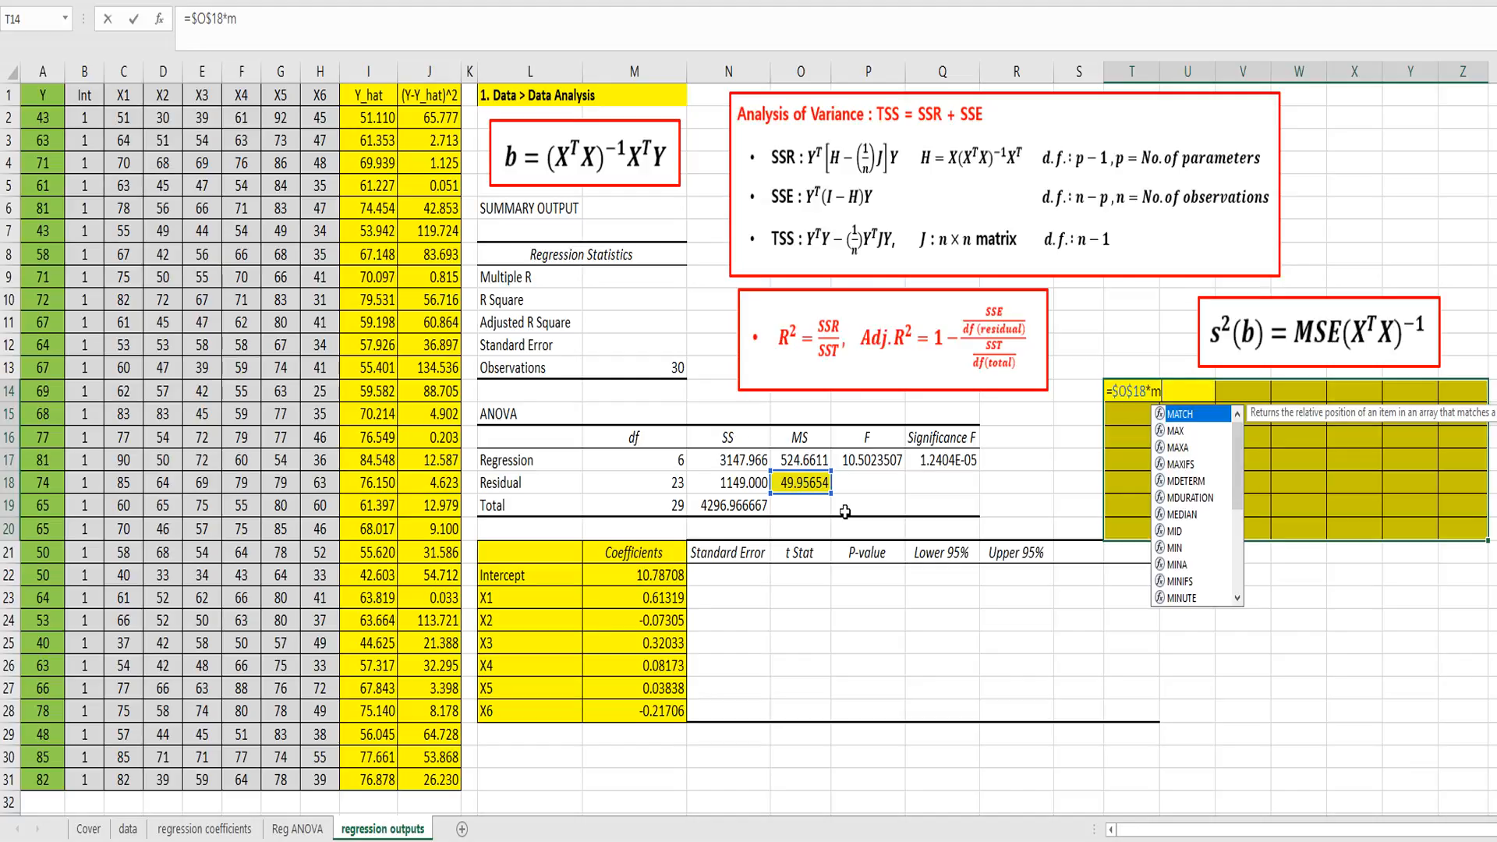
type("inverse(")
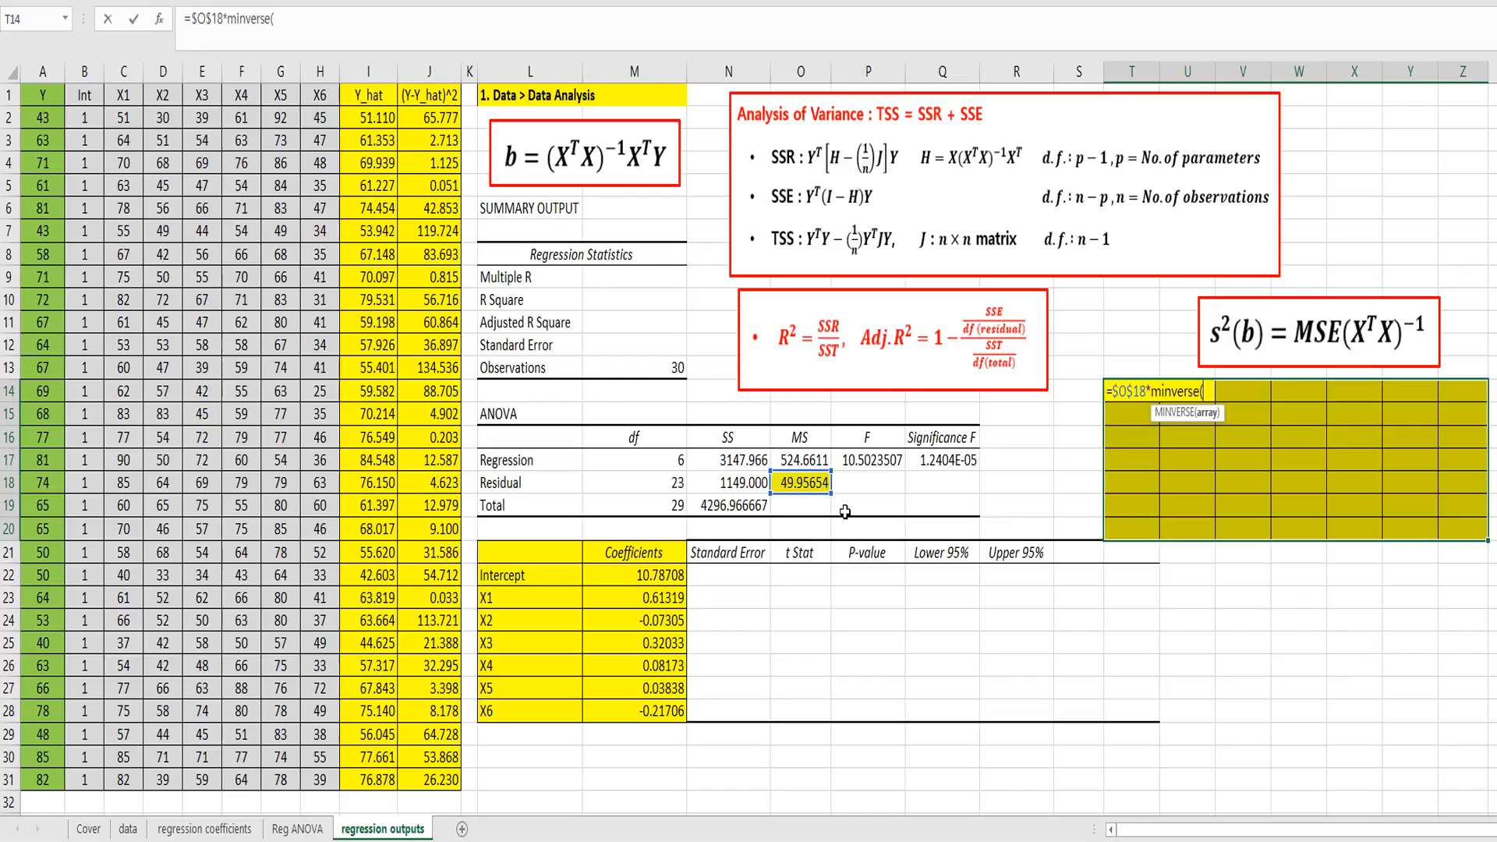
type("m")
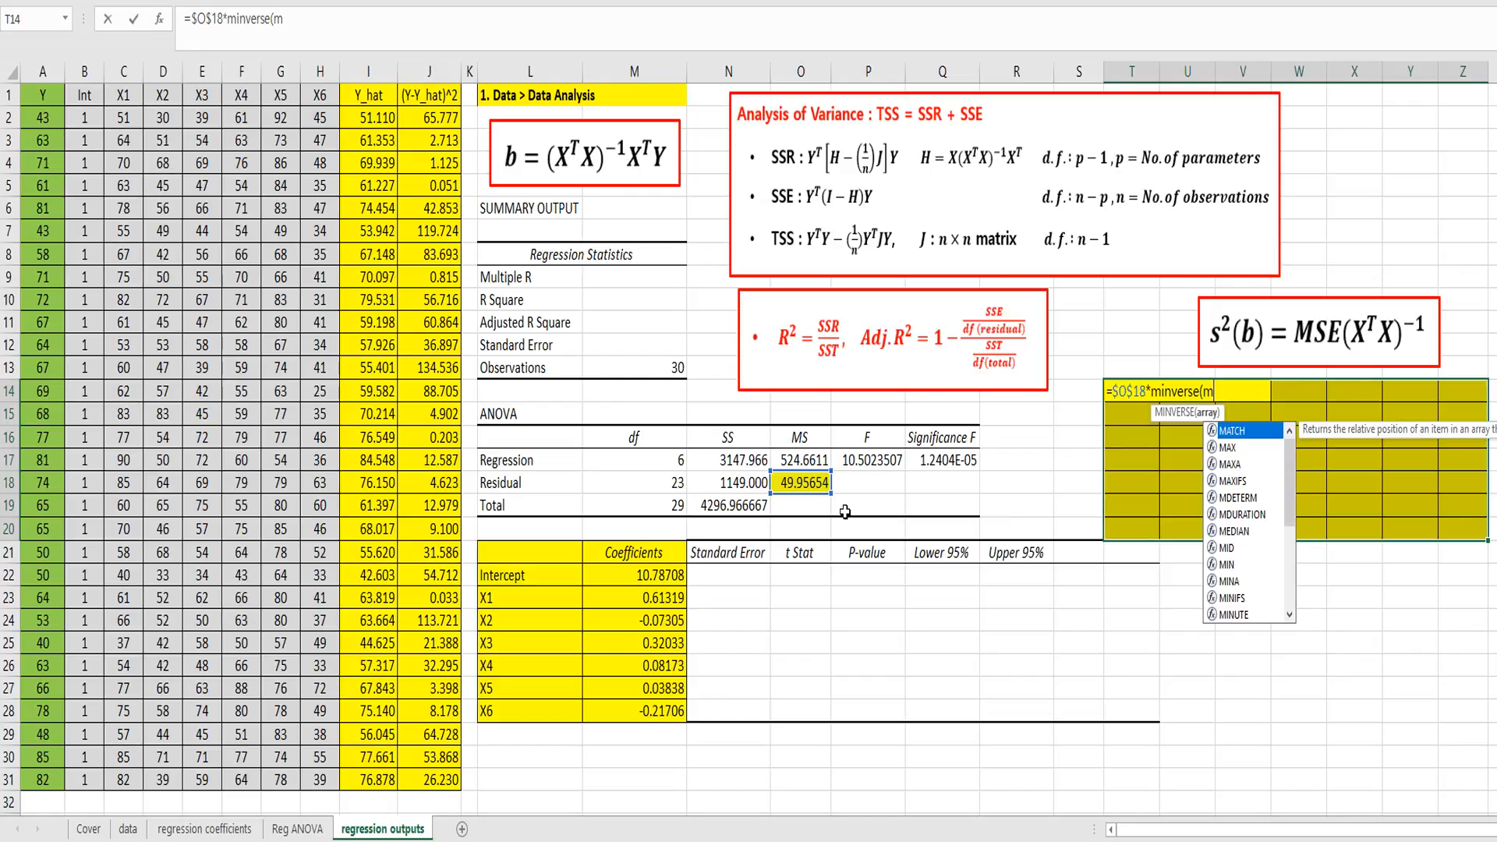
type("mult(X")
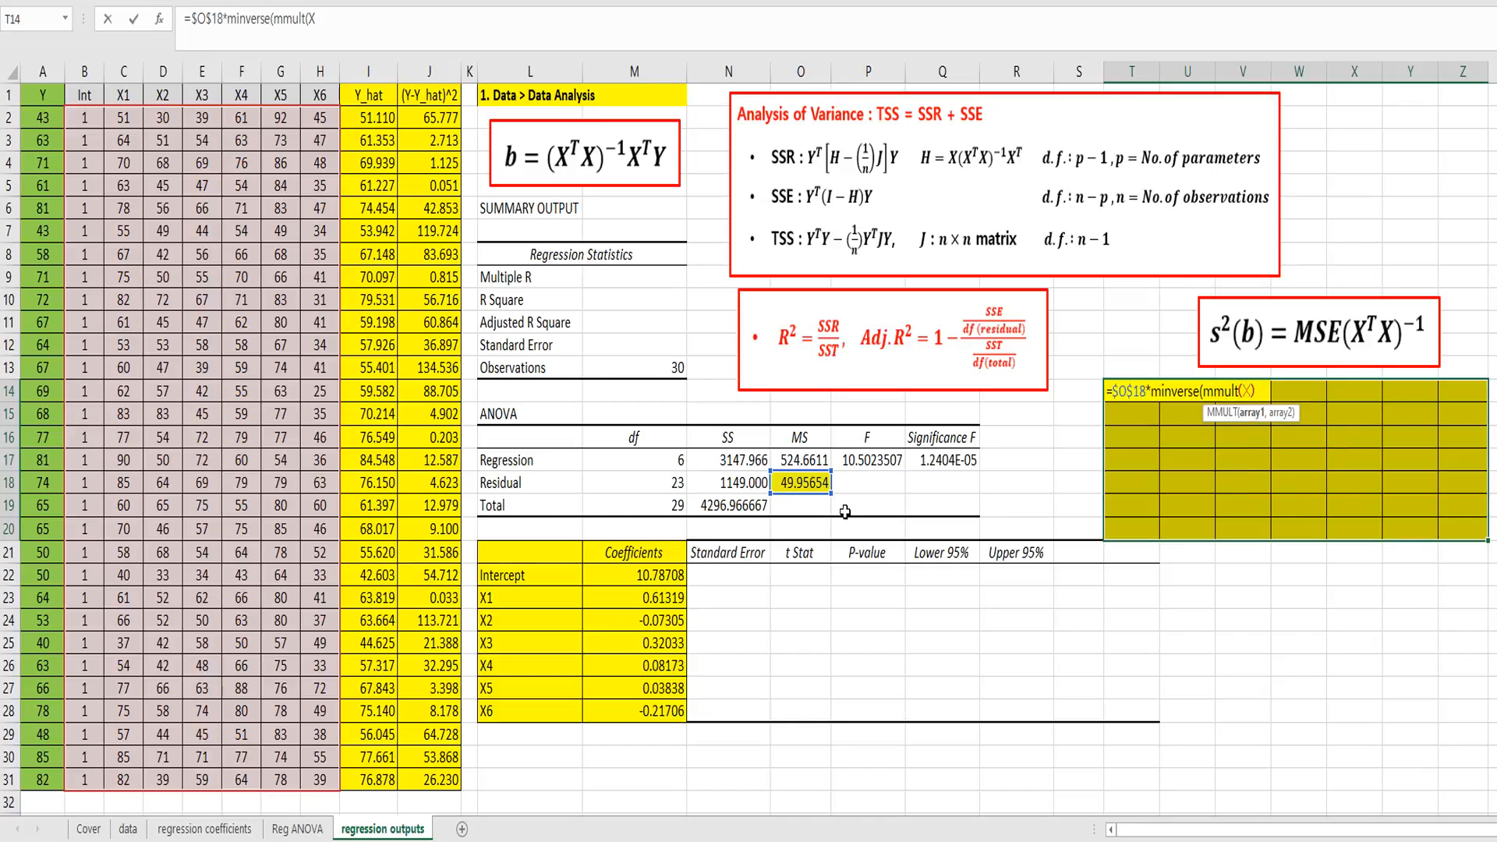
type("),X")
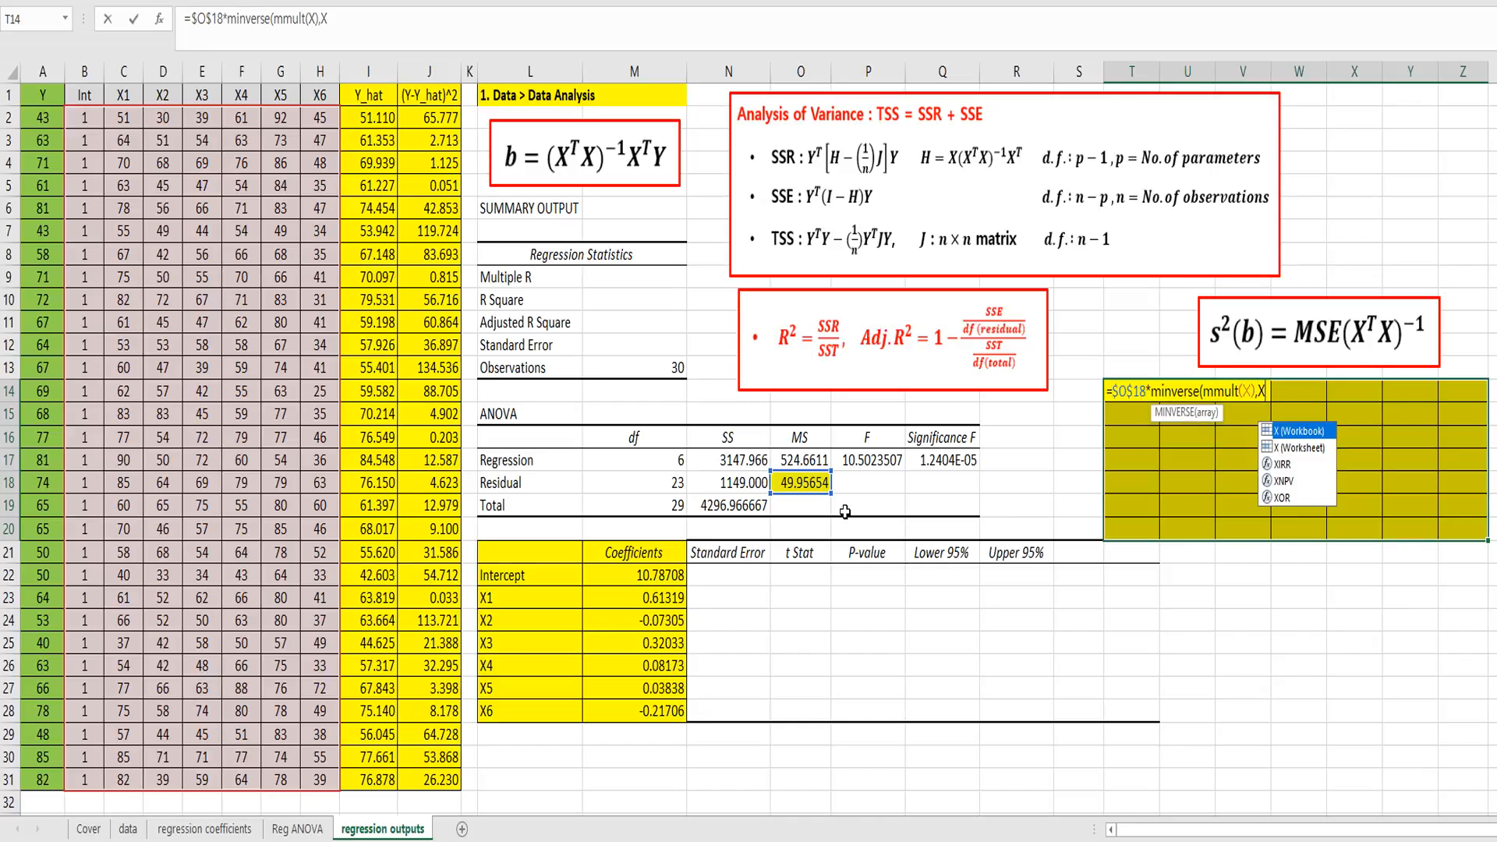
type(")")
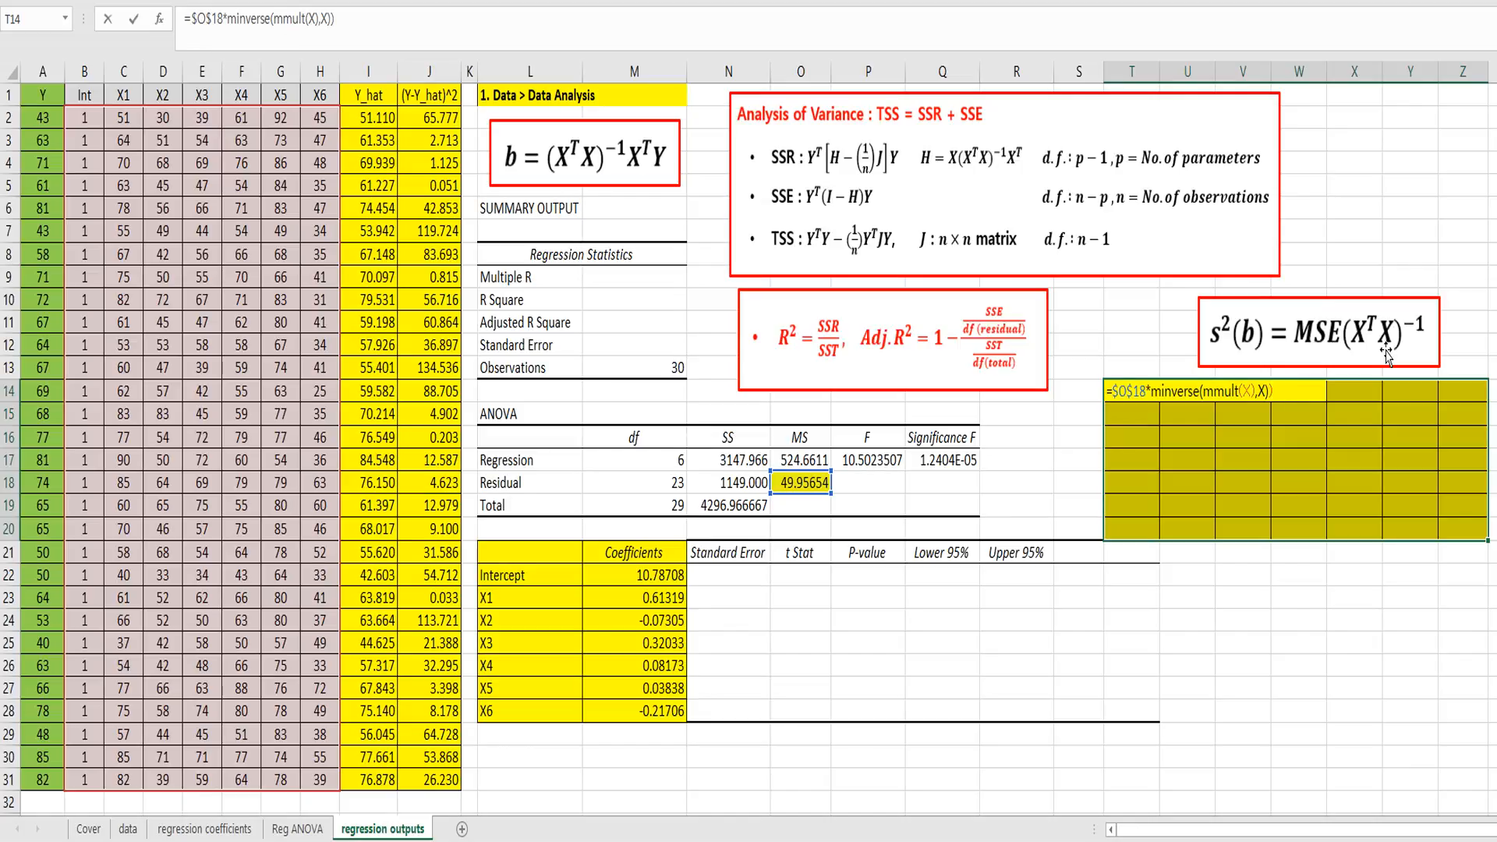
key("ctrl+shift+Return")
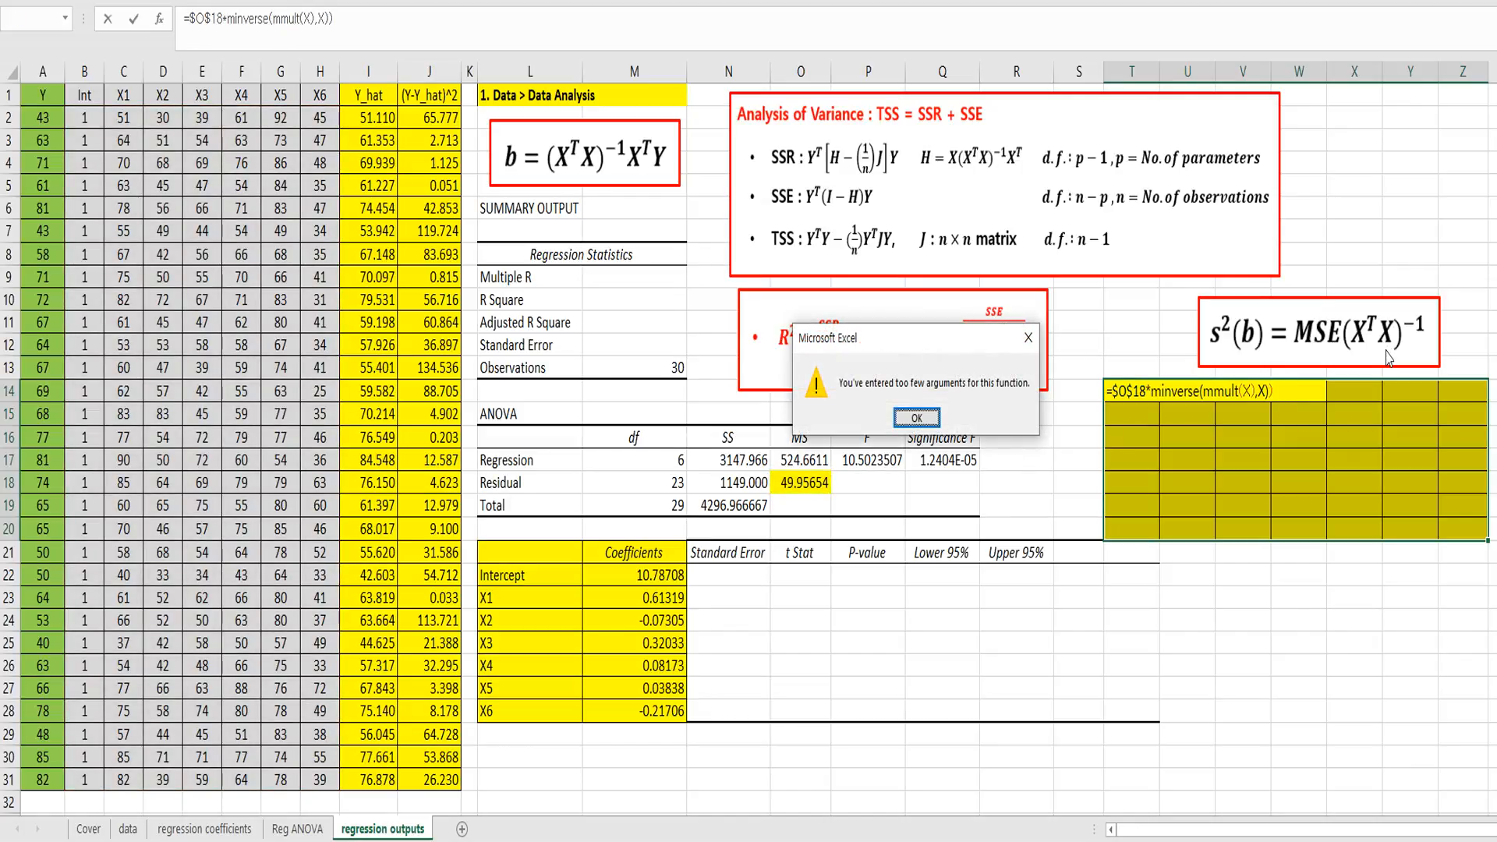
key("Return")
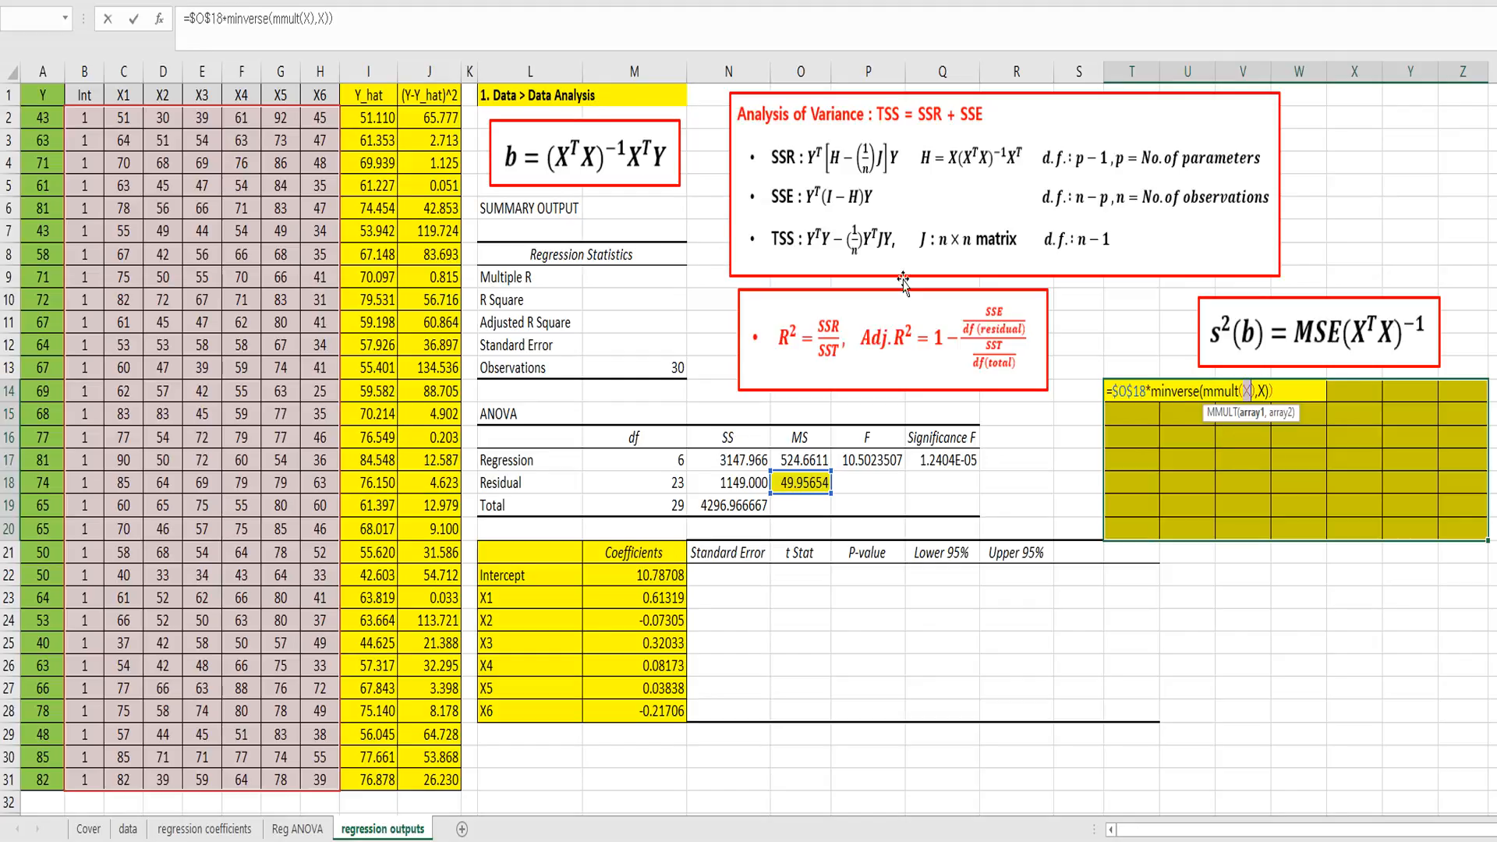
Step: Correct the T14:Z20 array formula to =$O$18*MINVERSE(MMULT(TRANSPOSE(X),X)) and enter it across the range
left_click(311, 21)
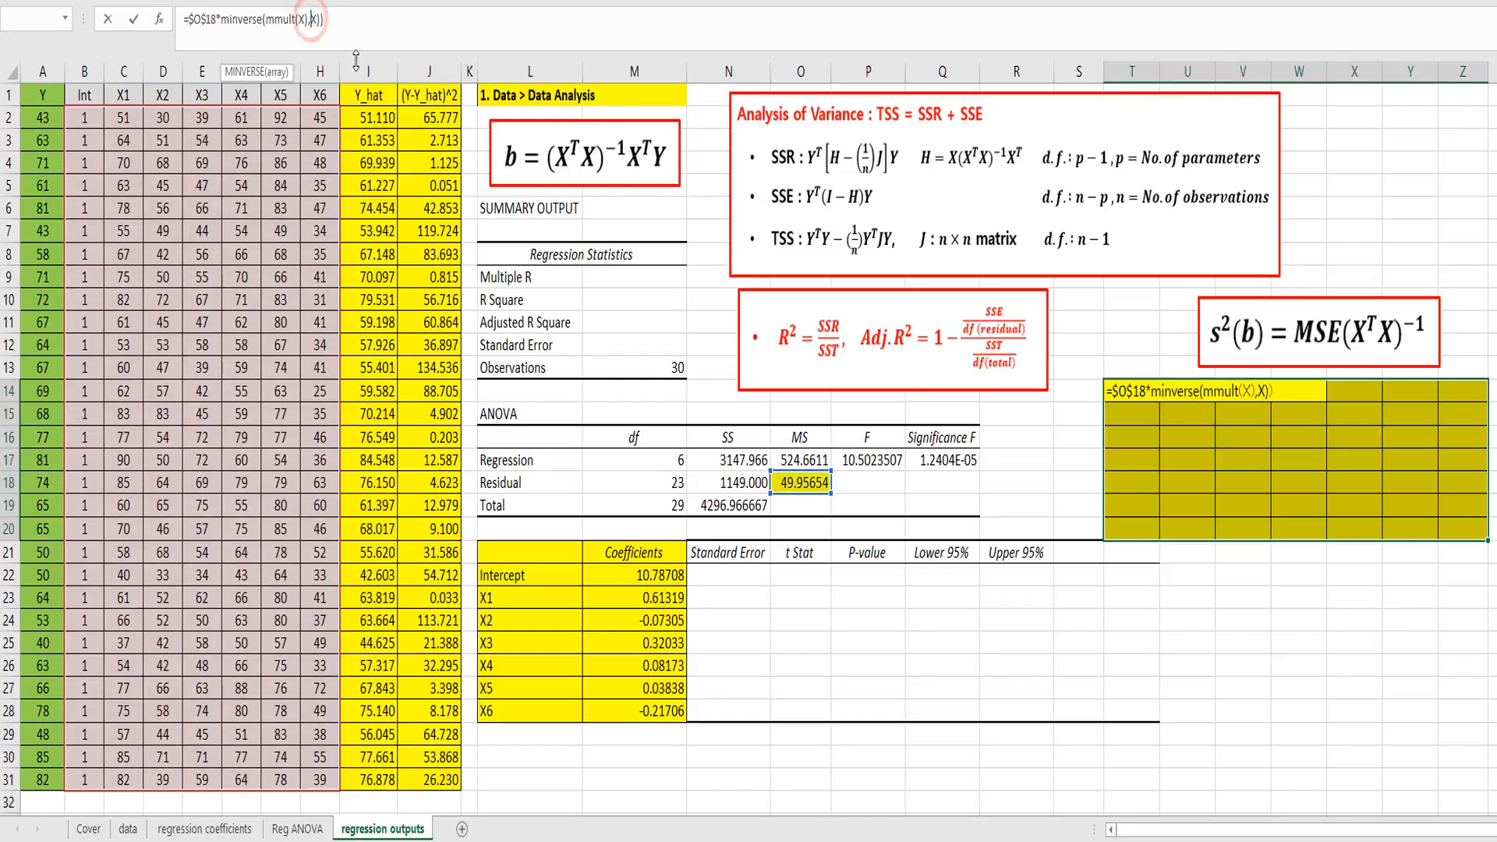
key("BackSpace")
key("BackSpace")
key("BackSpace")
key("BackSpace")
key("BackSpace")
key("BackSpace")
key("BackSpace")
key("BackSpace")
key("BackSpace")
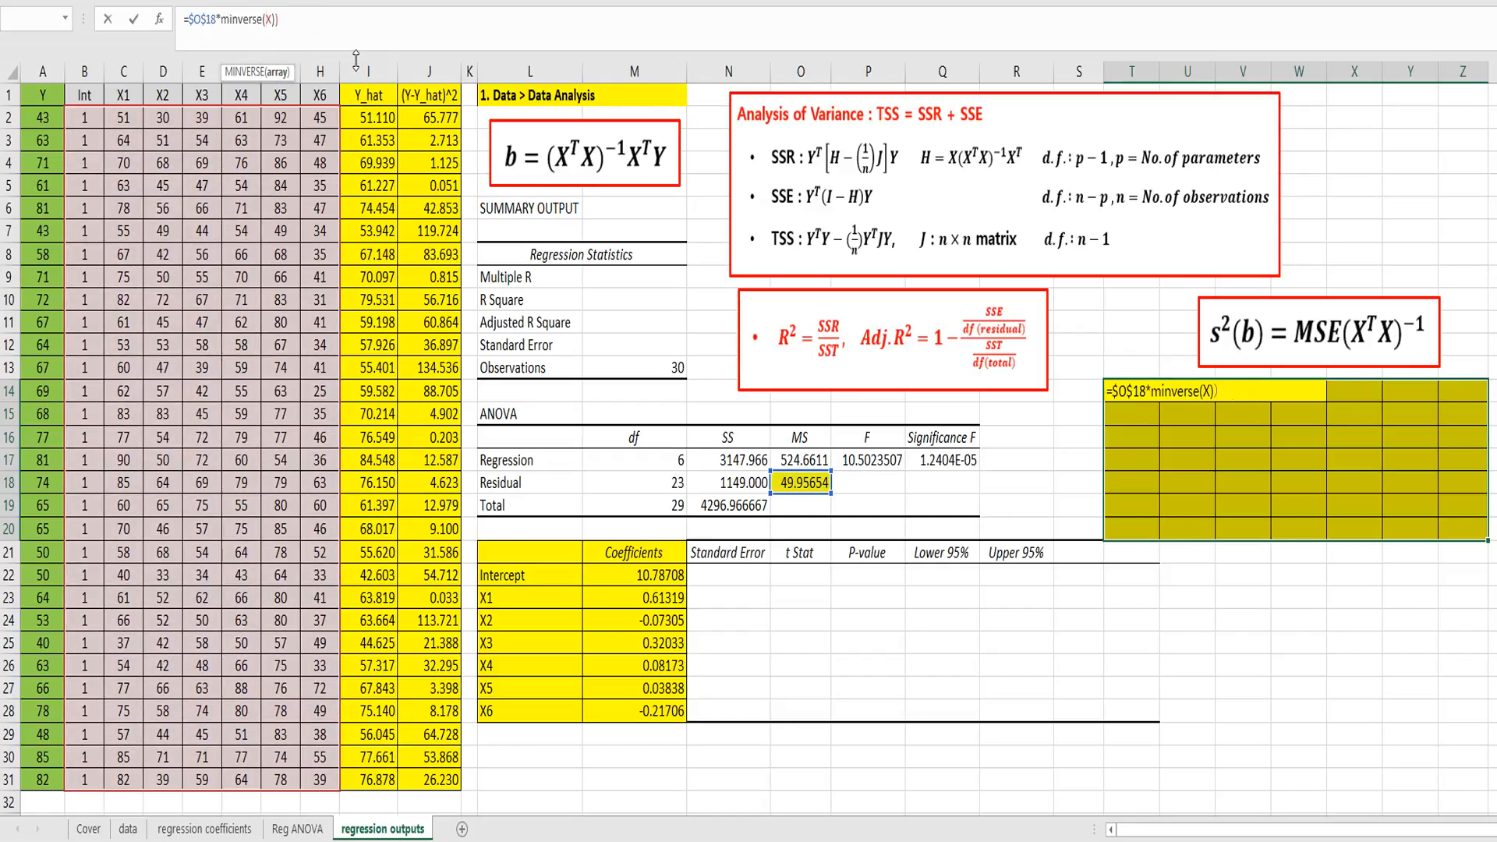
type("mmult")
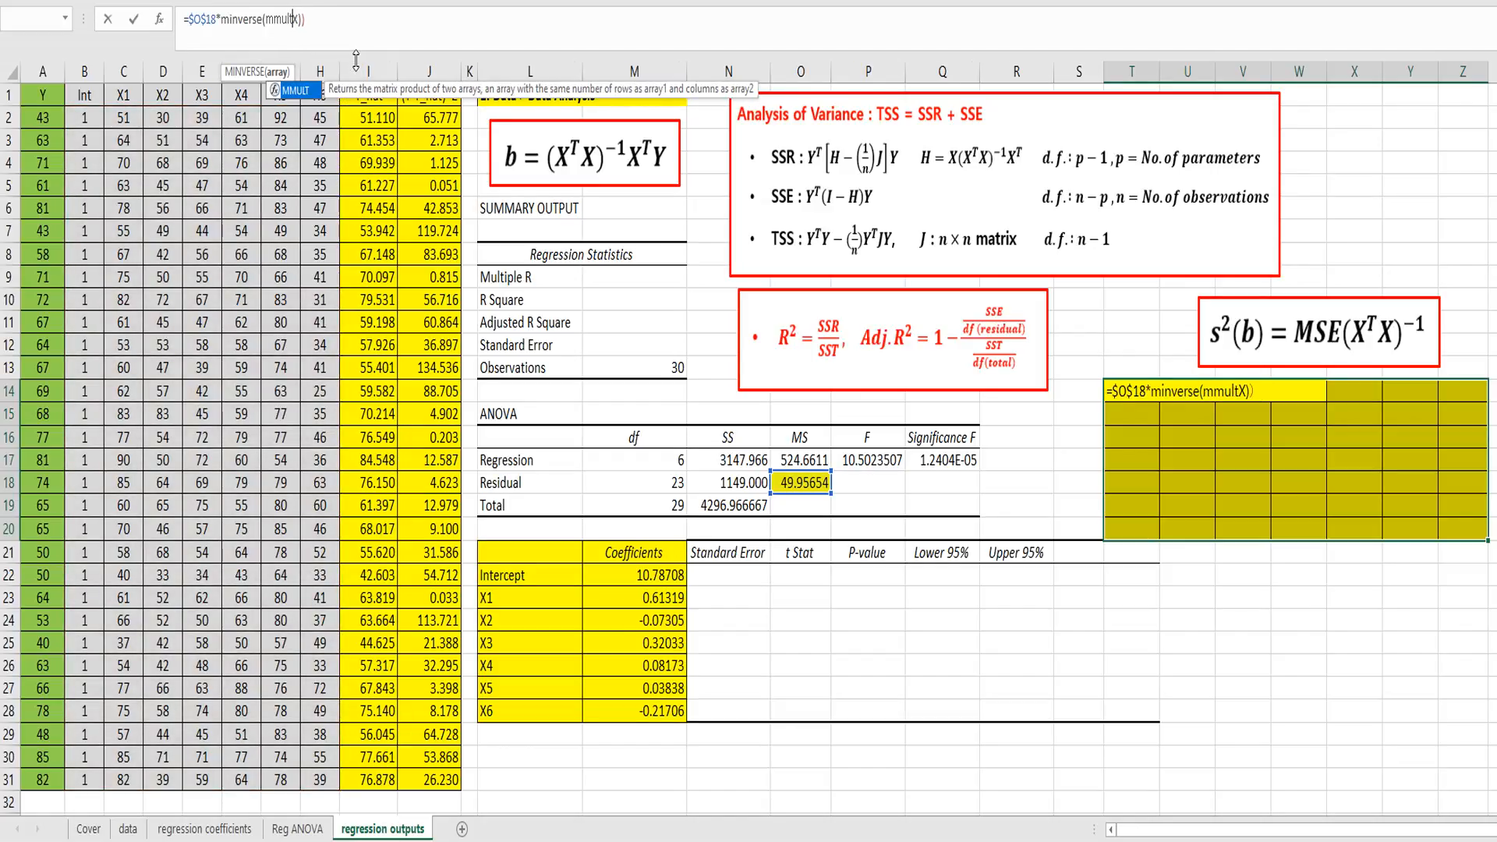
type("(transpose")
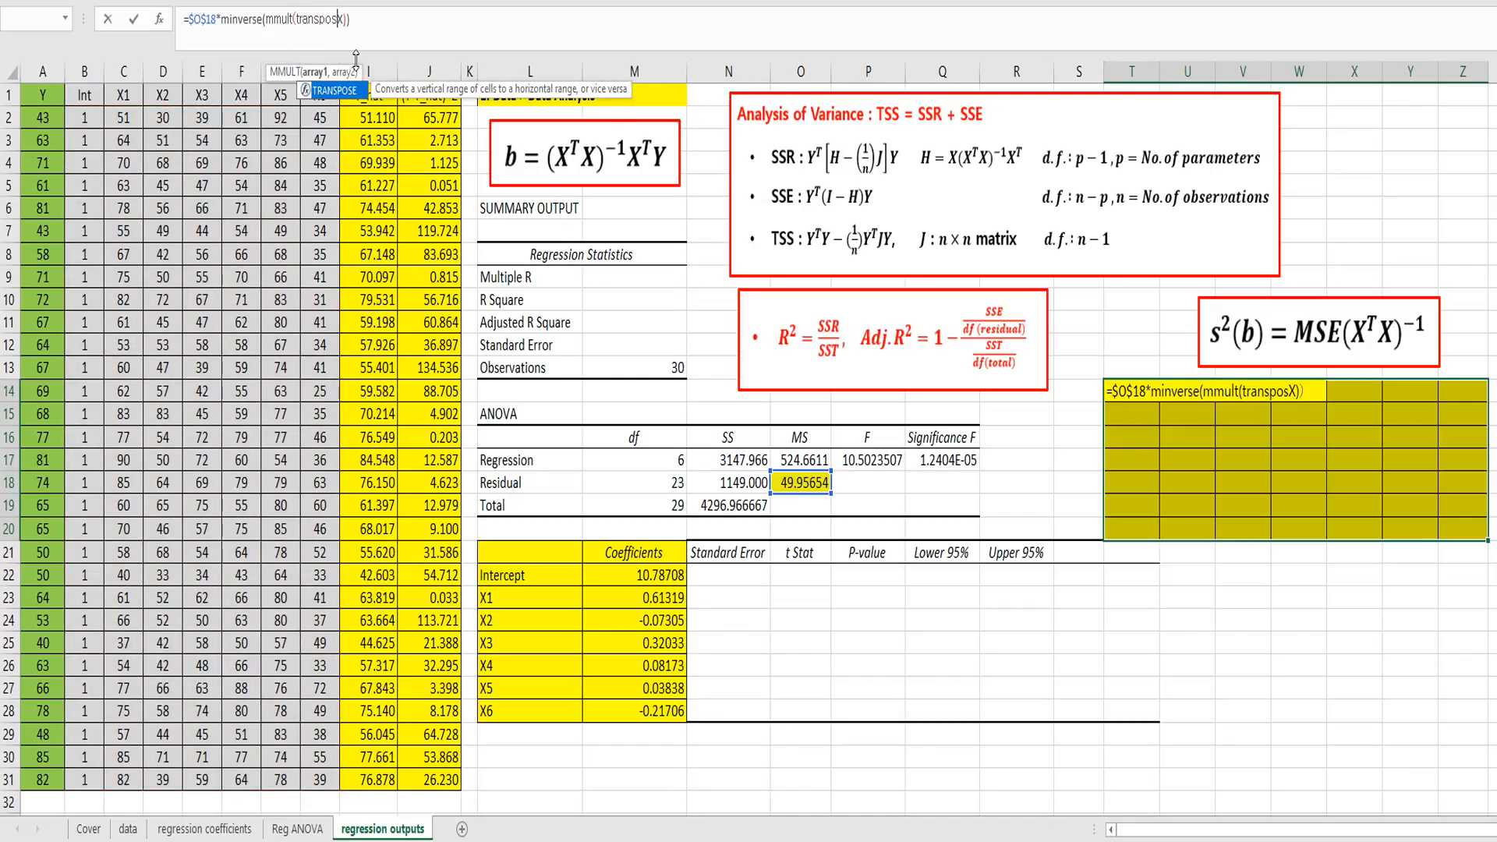
type("(X)")
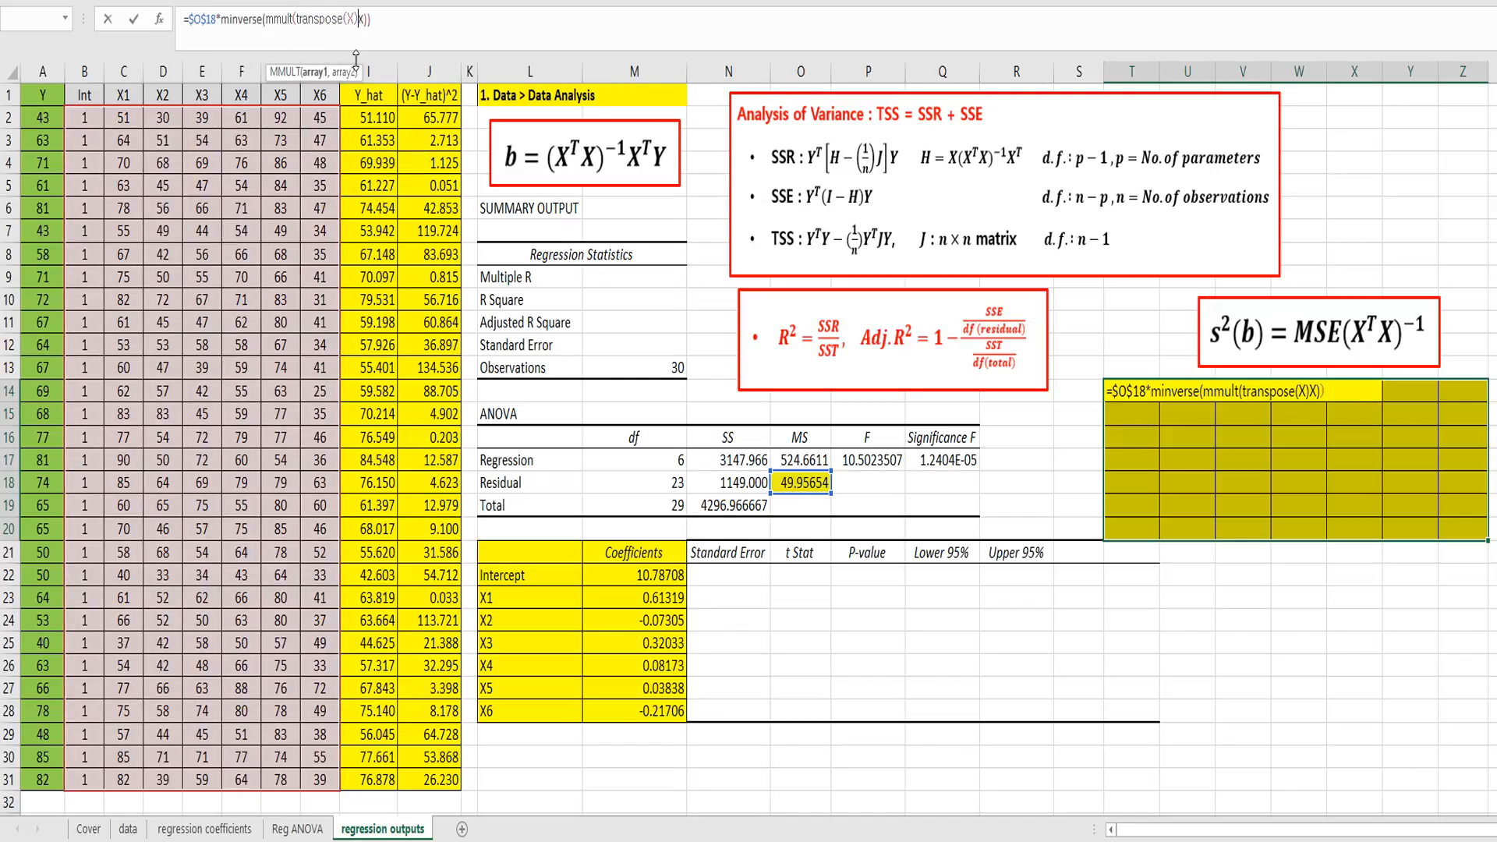
type(",")
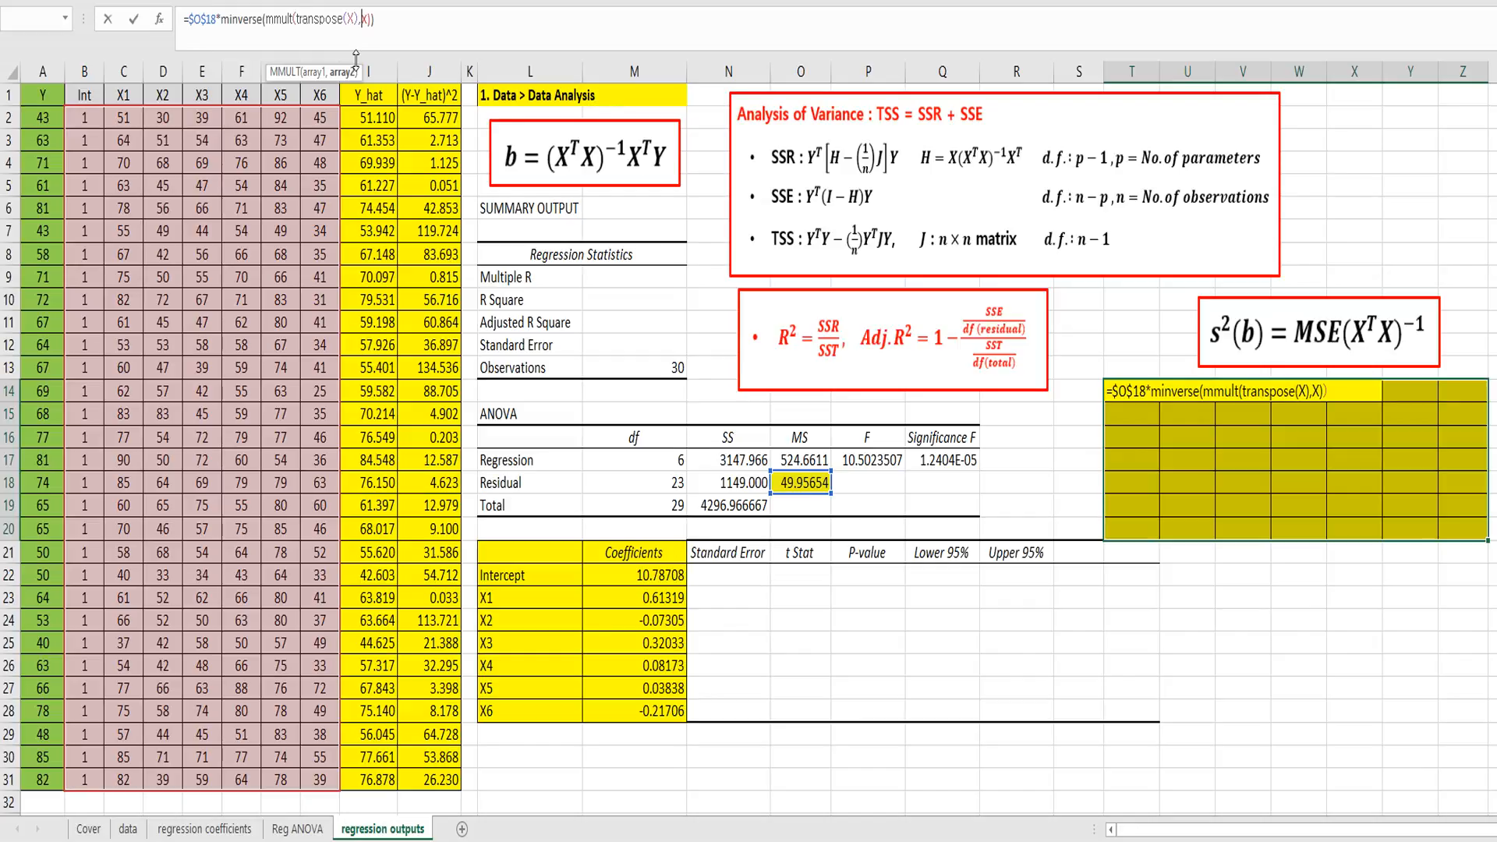
left_click(384, 17)
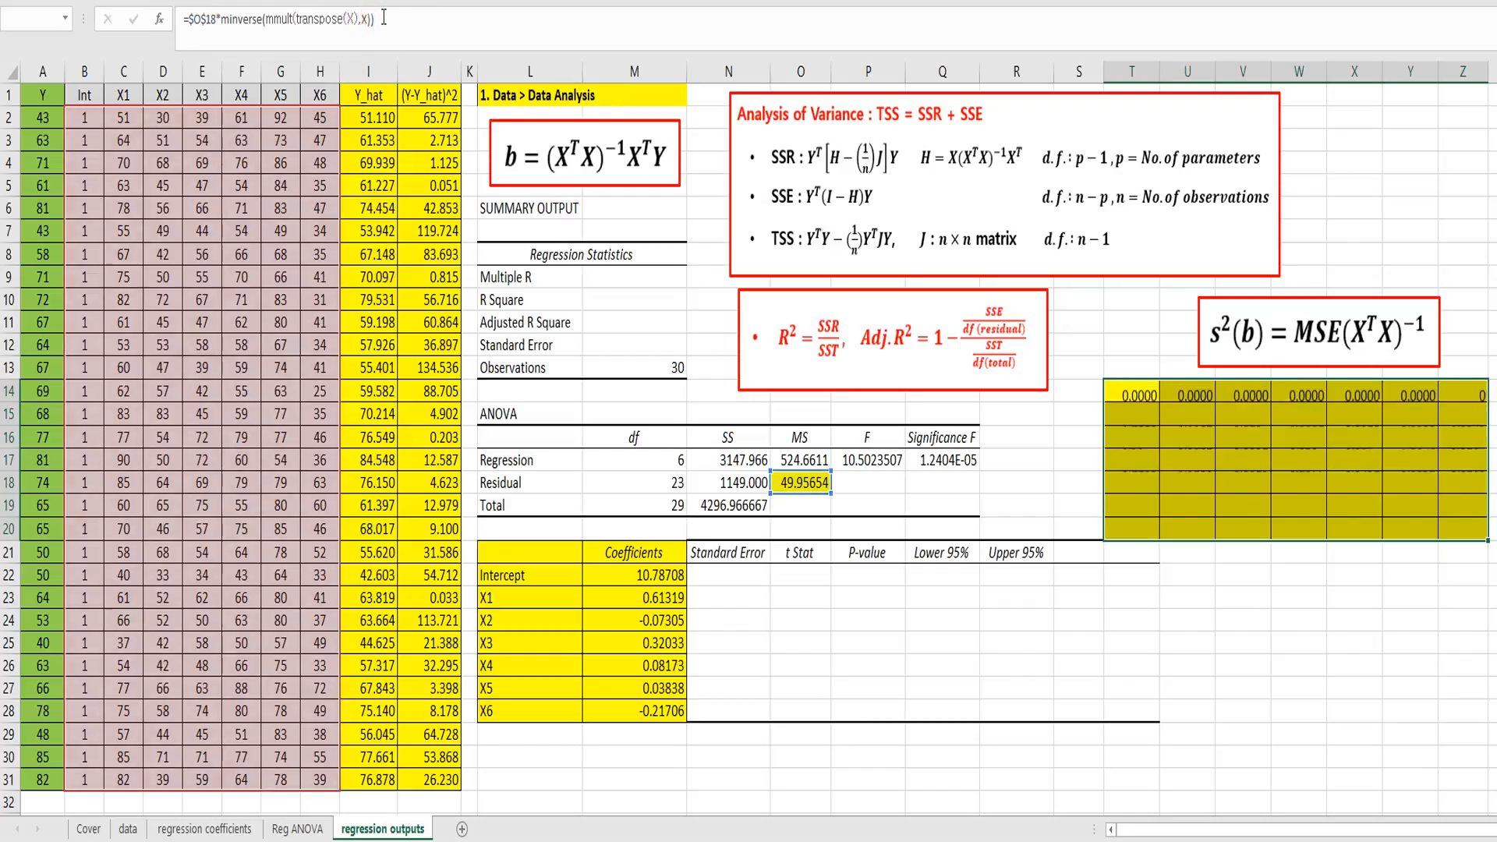
key("ctrl+shift+Return")
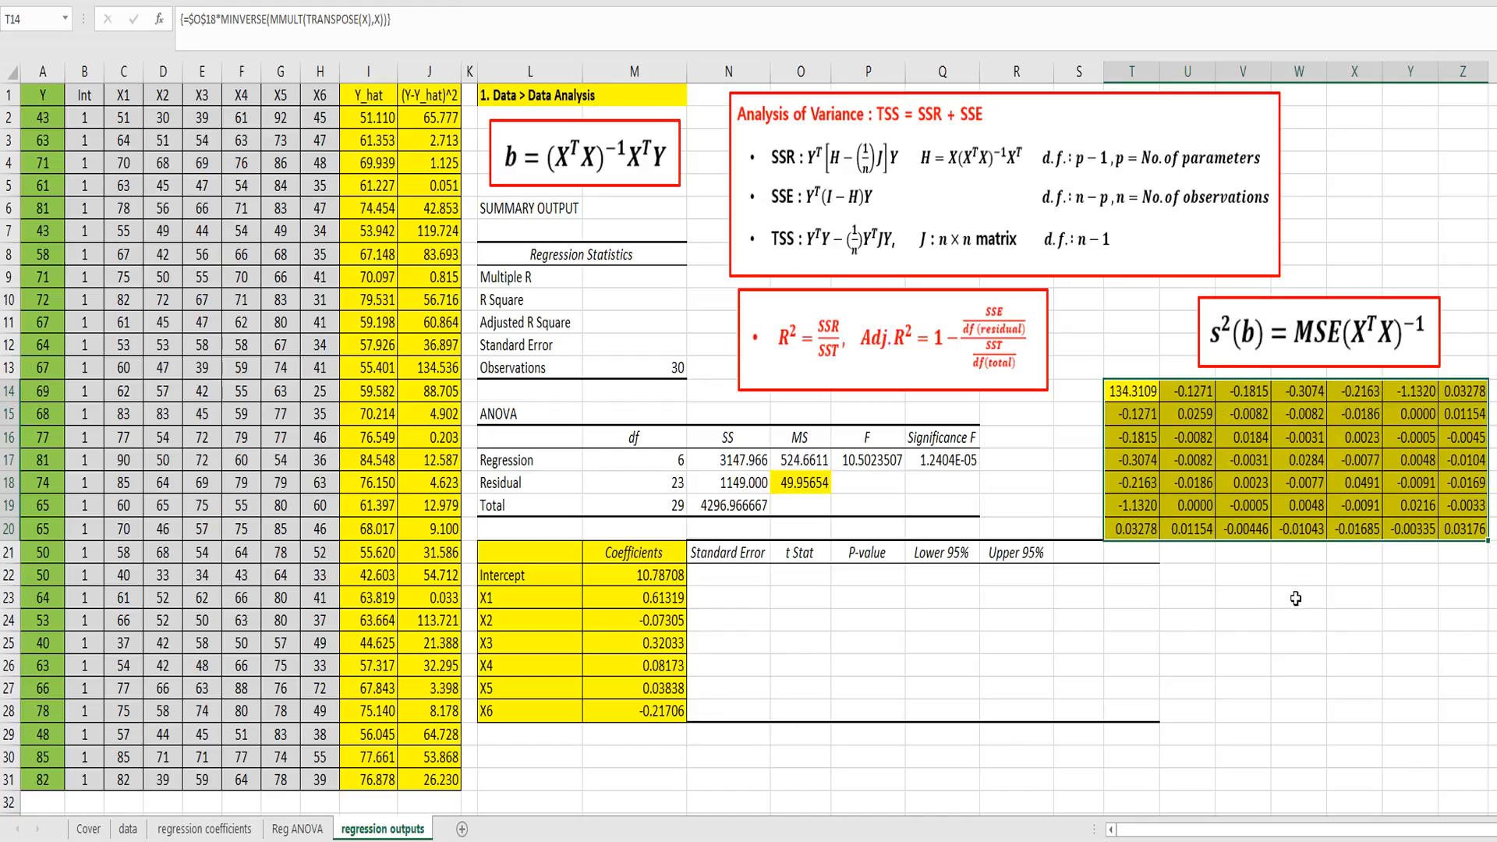
Step: Fill the diagonal cells of the variance-covariance matrix, from T14 to Z20, with green
left_click_drag(1250, 615, 1248, 600)
left_click(1143, 396)
left_click(1180, 413, "ctrl")
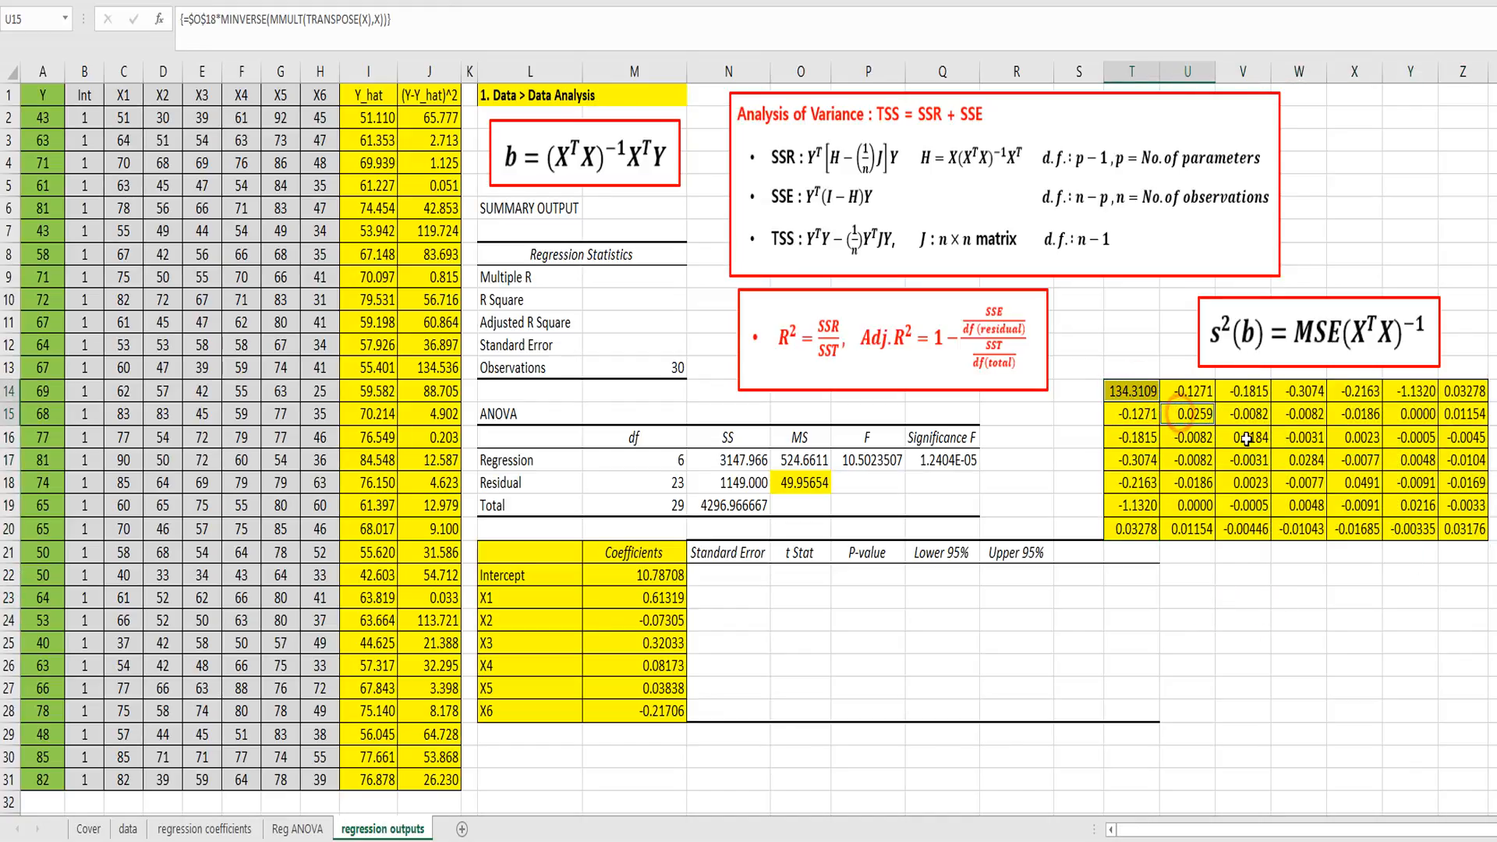
left_click(1246, 438, "ctrl")
left_click(1298, 459, "ctrl")
left_click(1338, 483, "ctrl")
left_click(1393, 506, "ctrl")
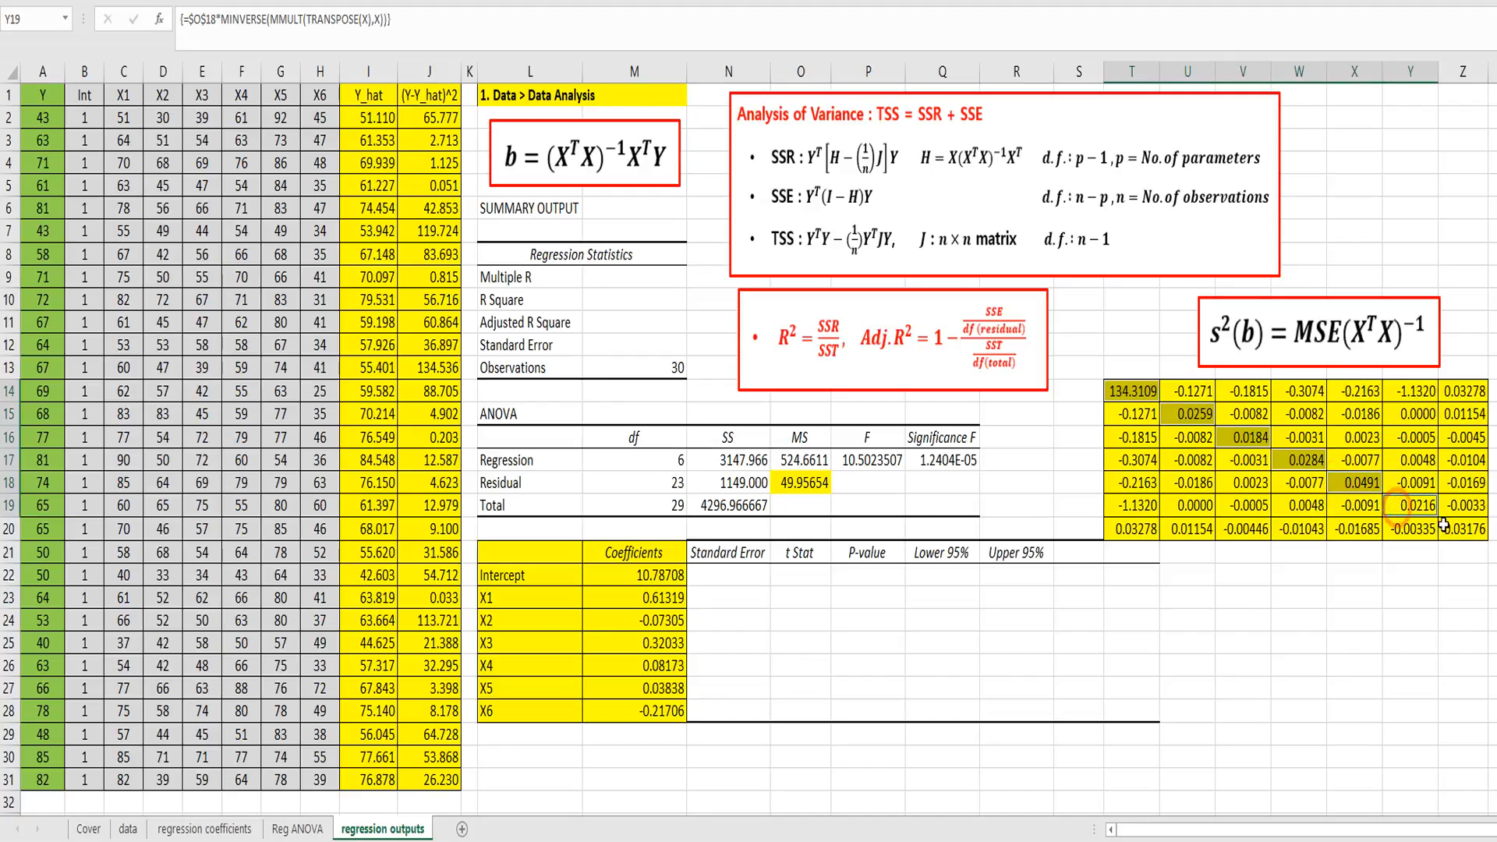
left_click(1446, 528, "ctrl")
right_click(1461, 536)
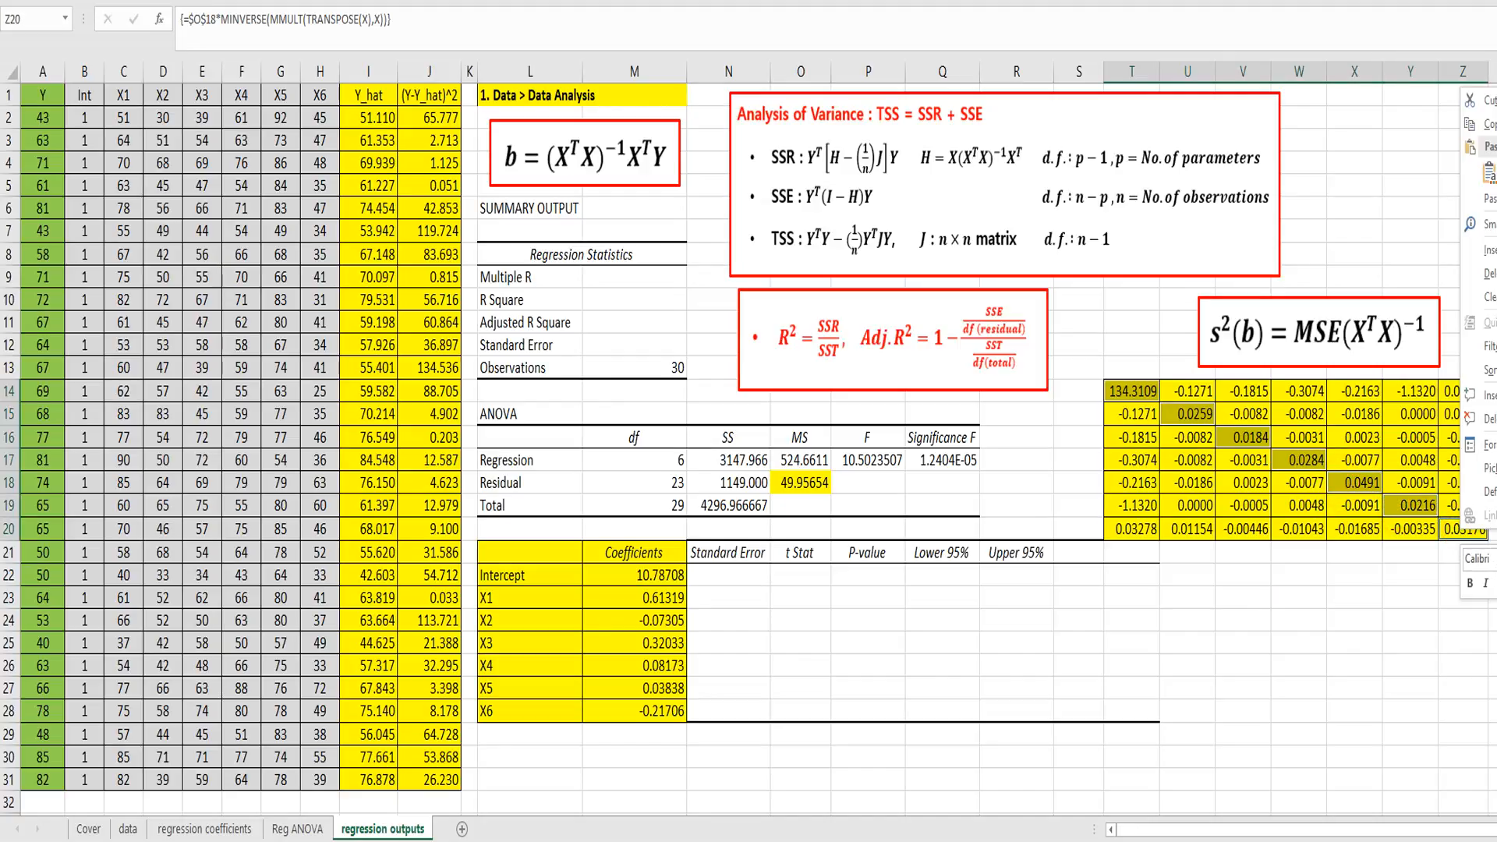
key("Escape")
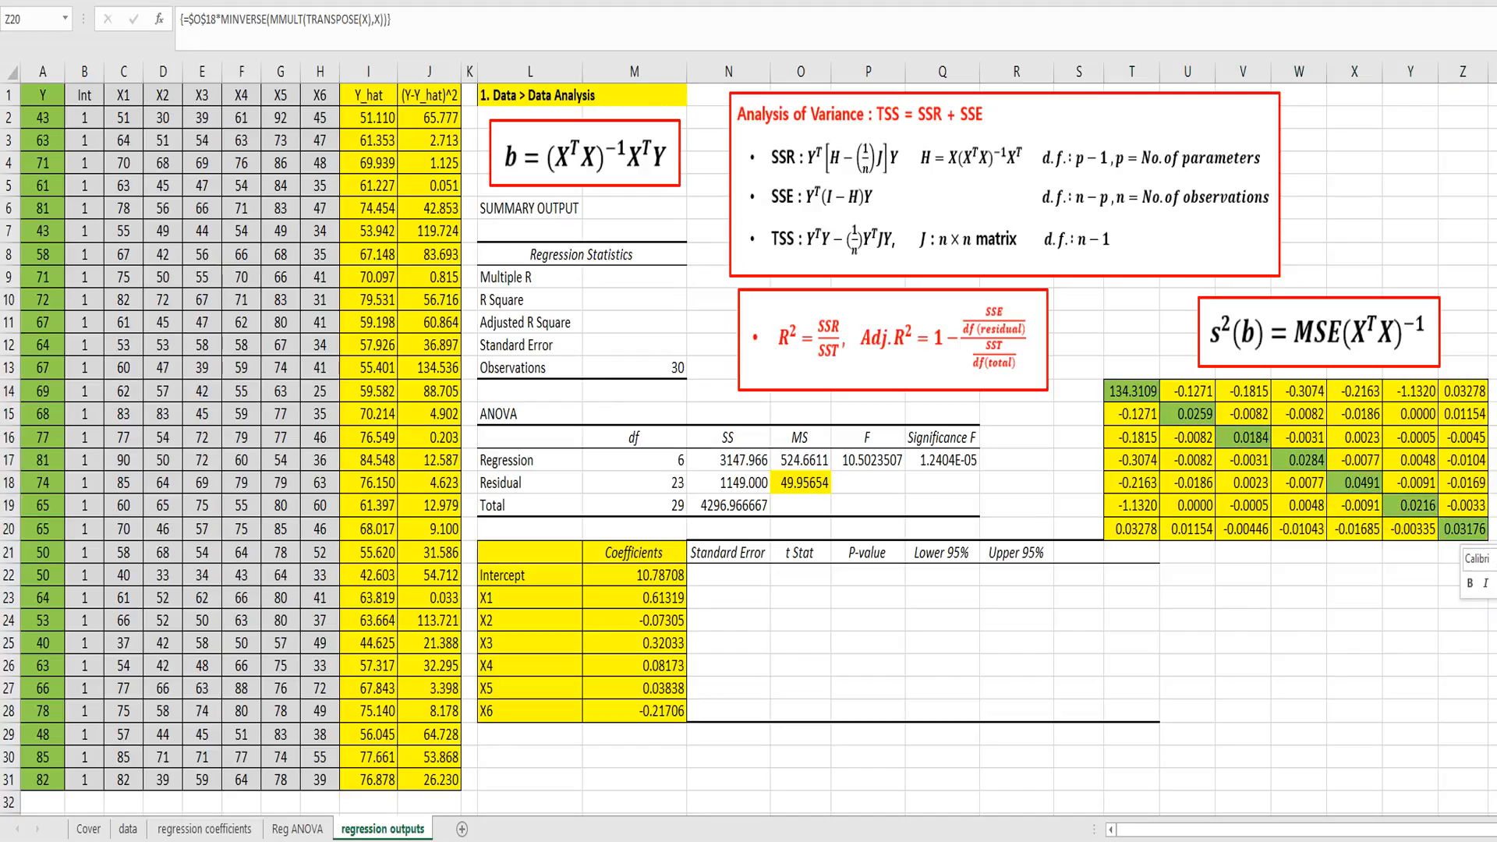
left_click(1495, 633)
left_click(1252, 669)
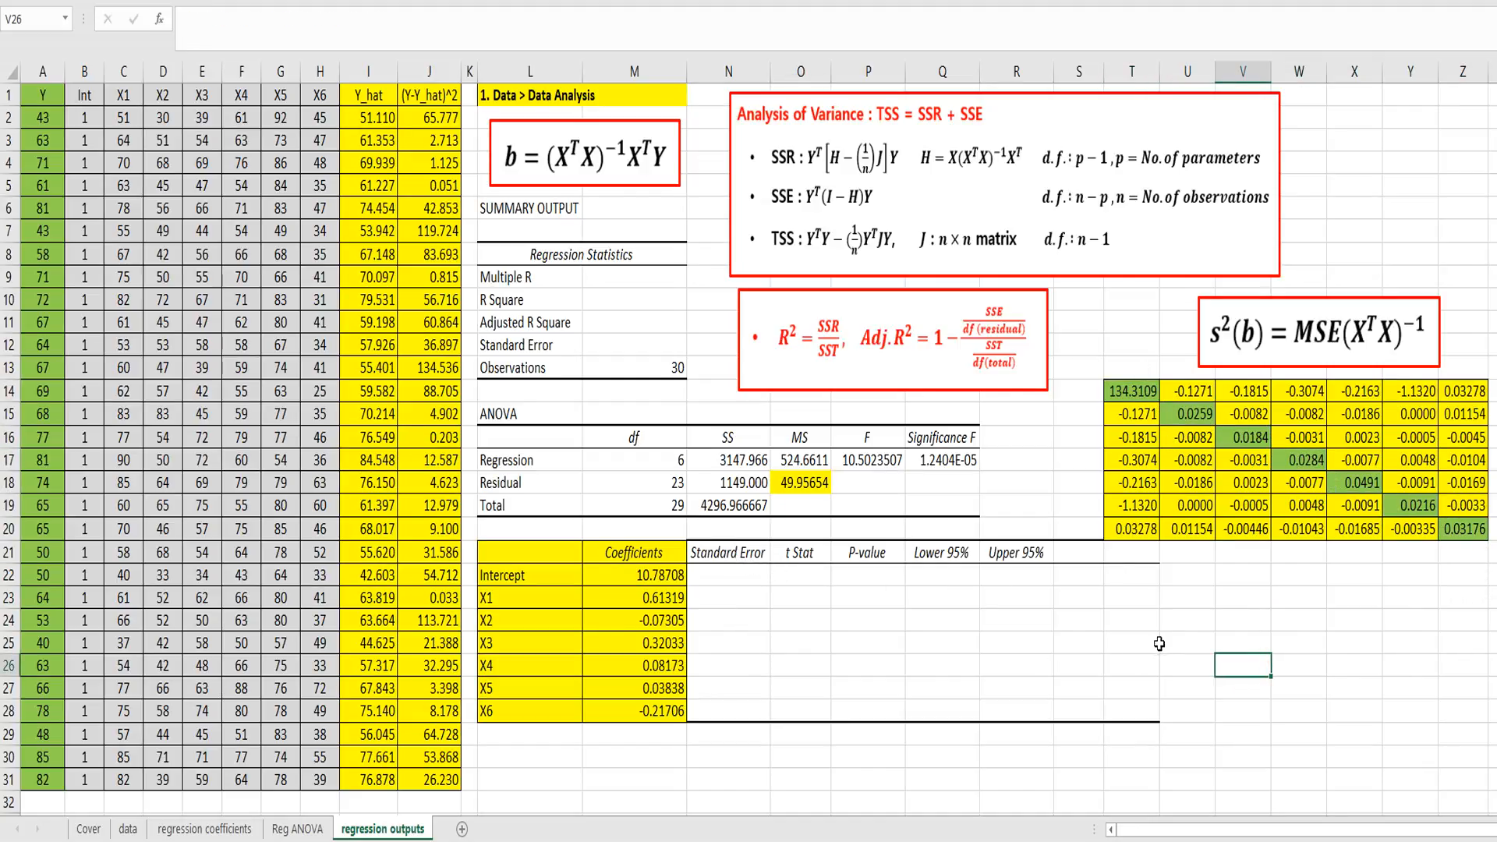
Step: Number the matrix rows 1 to 7 in S14:S20
left_click(1078, 389)
type("1")
key("Return")
type("2")
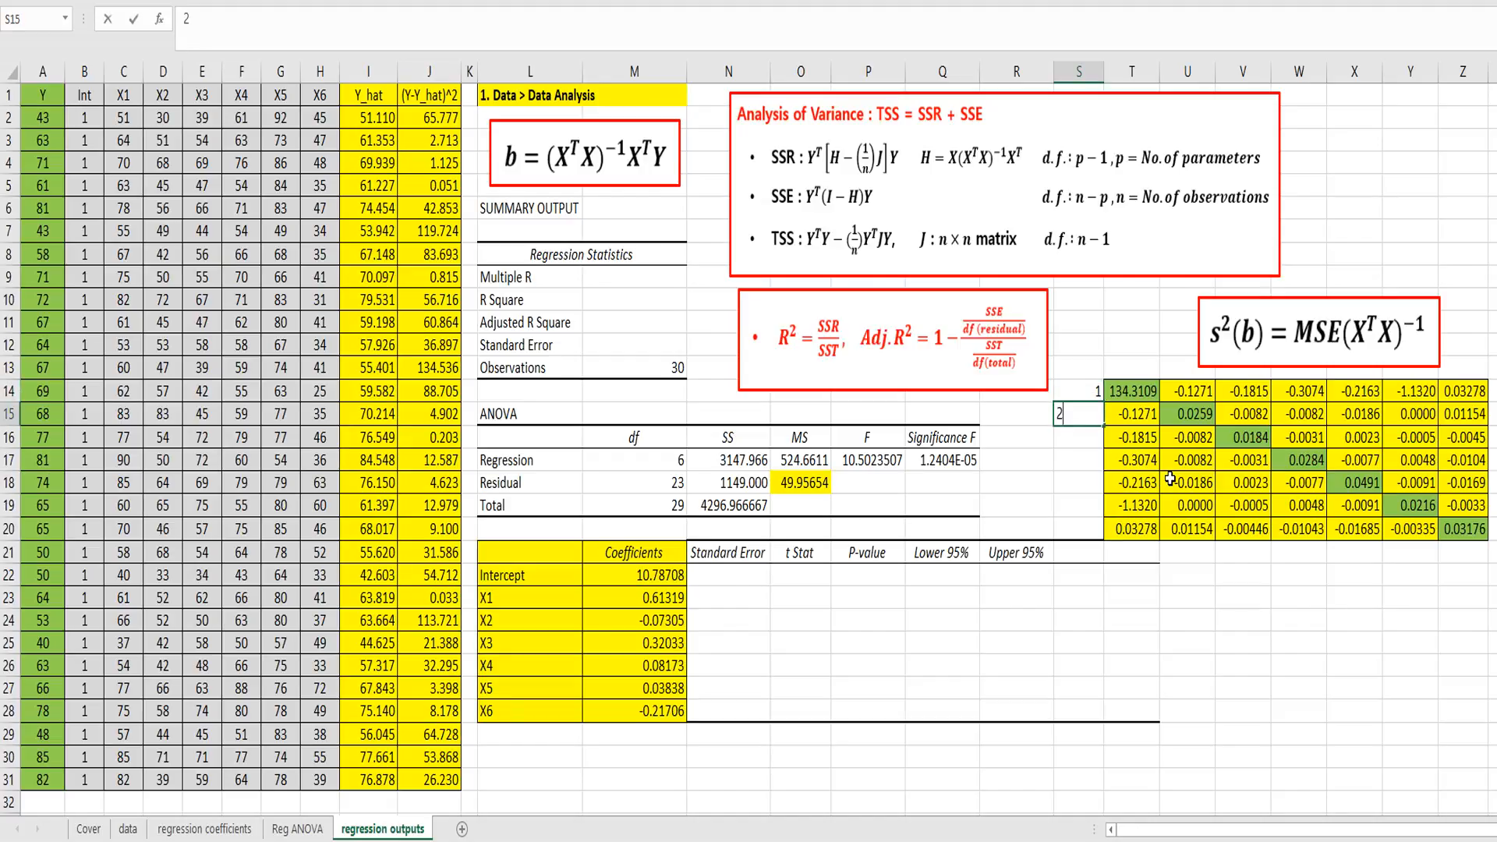
key("Return")
type("3")
key("Return")
type("4 5 6")
key("Return")
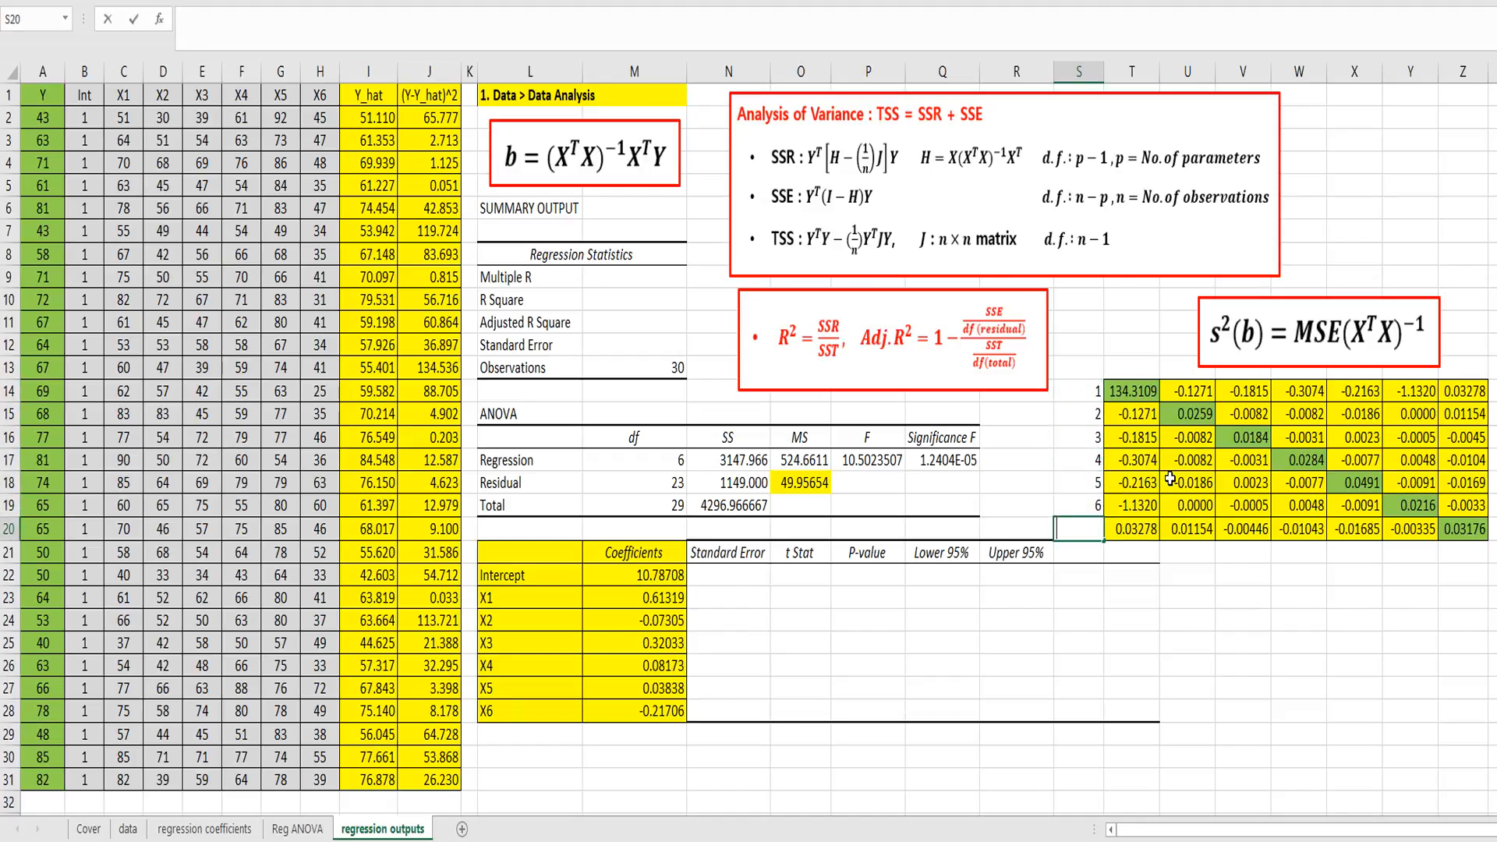
type("7")
key("Return")
Step: Enter the index numbers 1 to 7 in U22:U28, beside the coefficients table rows
key("Down")
key("Right")
key("Right")
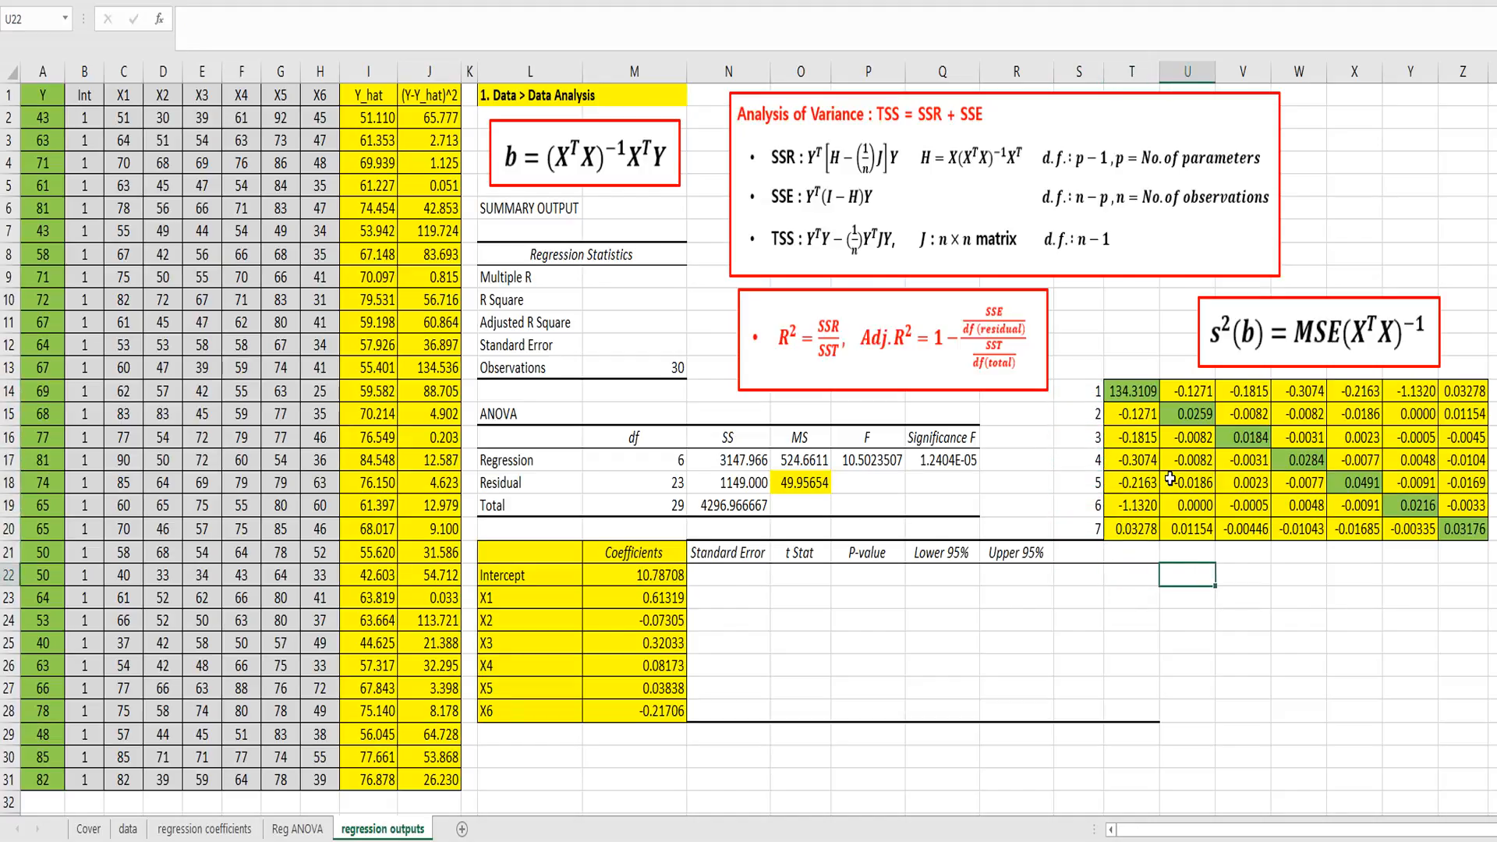
type("1")
key("Return")
type("2")
key("Return")
type("3")
key("Return")
type("4 ")
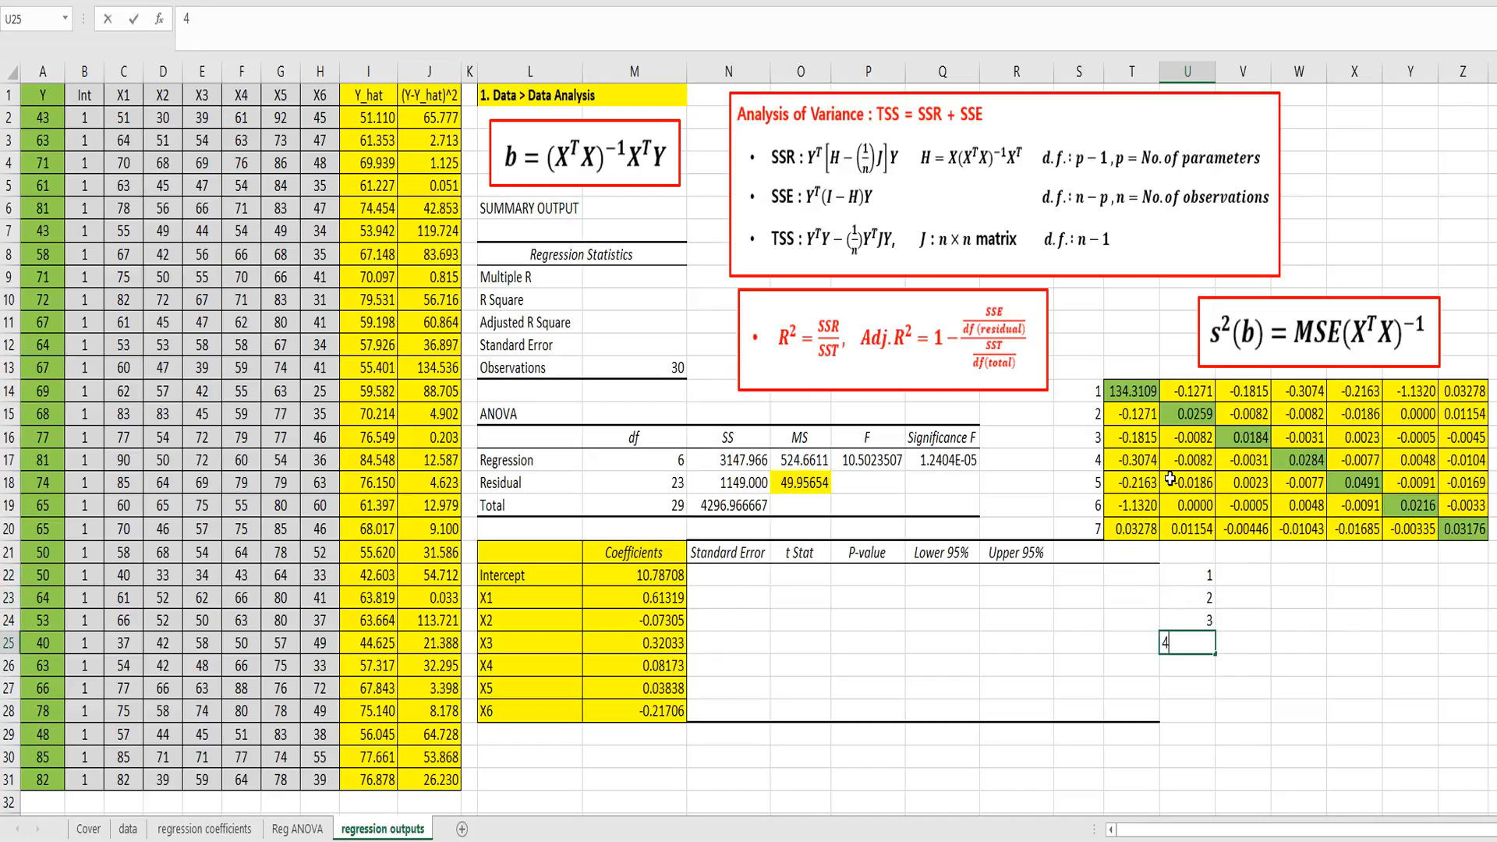
type("5")
key("Return")
type("6")
key("Return")
type("7")
key("Return")
key("Up")
key("Up")
key("Up")
key("Up")
key("Up")
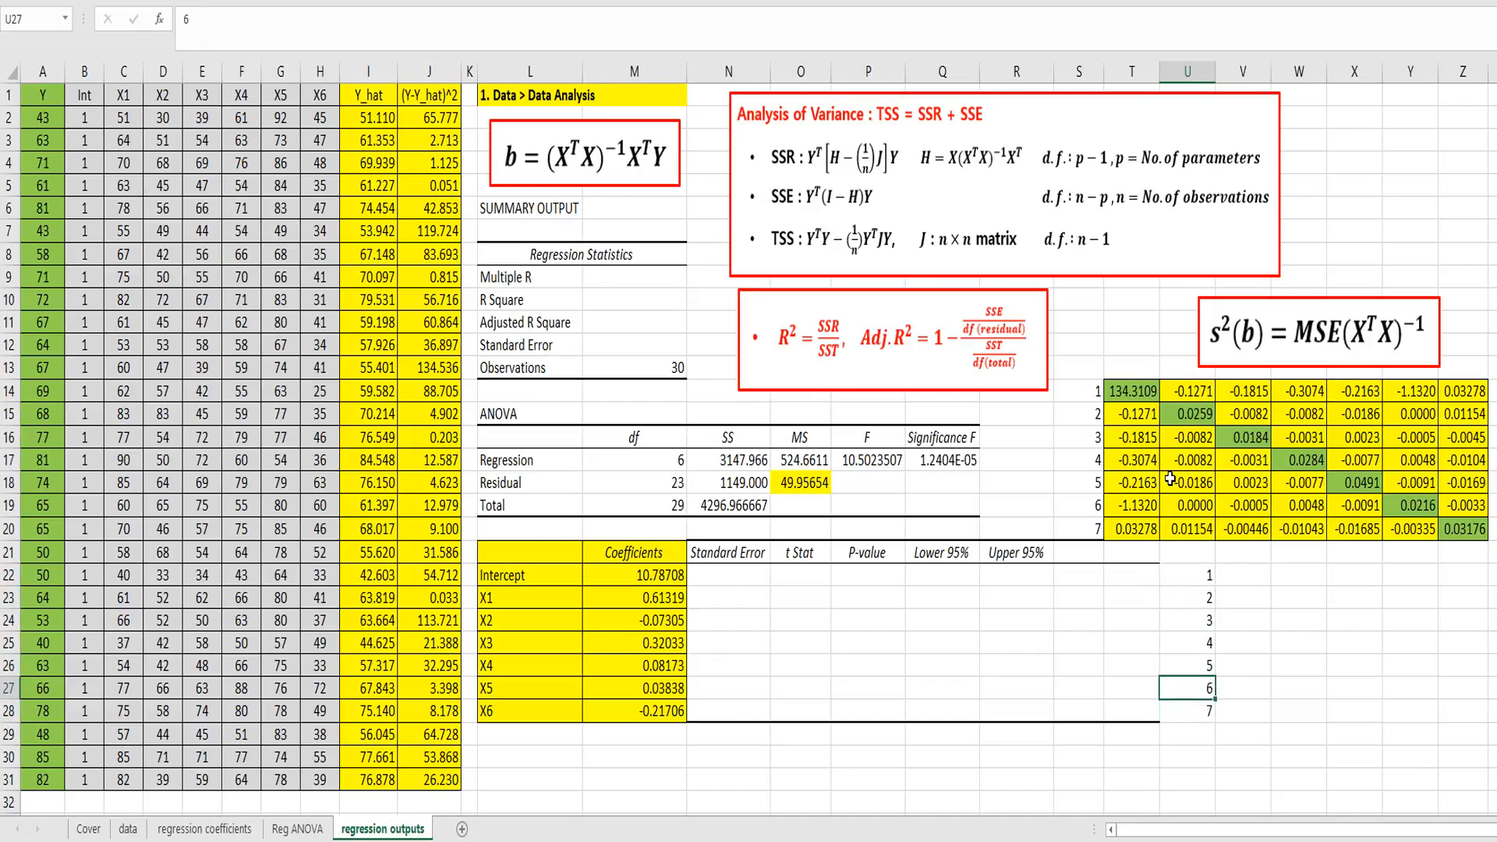
Step: Enter =VLOOKUP(U22,$S$14:$Z$20,U22+1,FALSE) in V22 and fill it through V28 to extract the matrix diagonal
key("Up")
key("Up")
key("Right")
type("=")
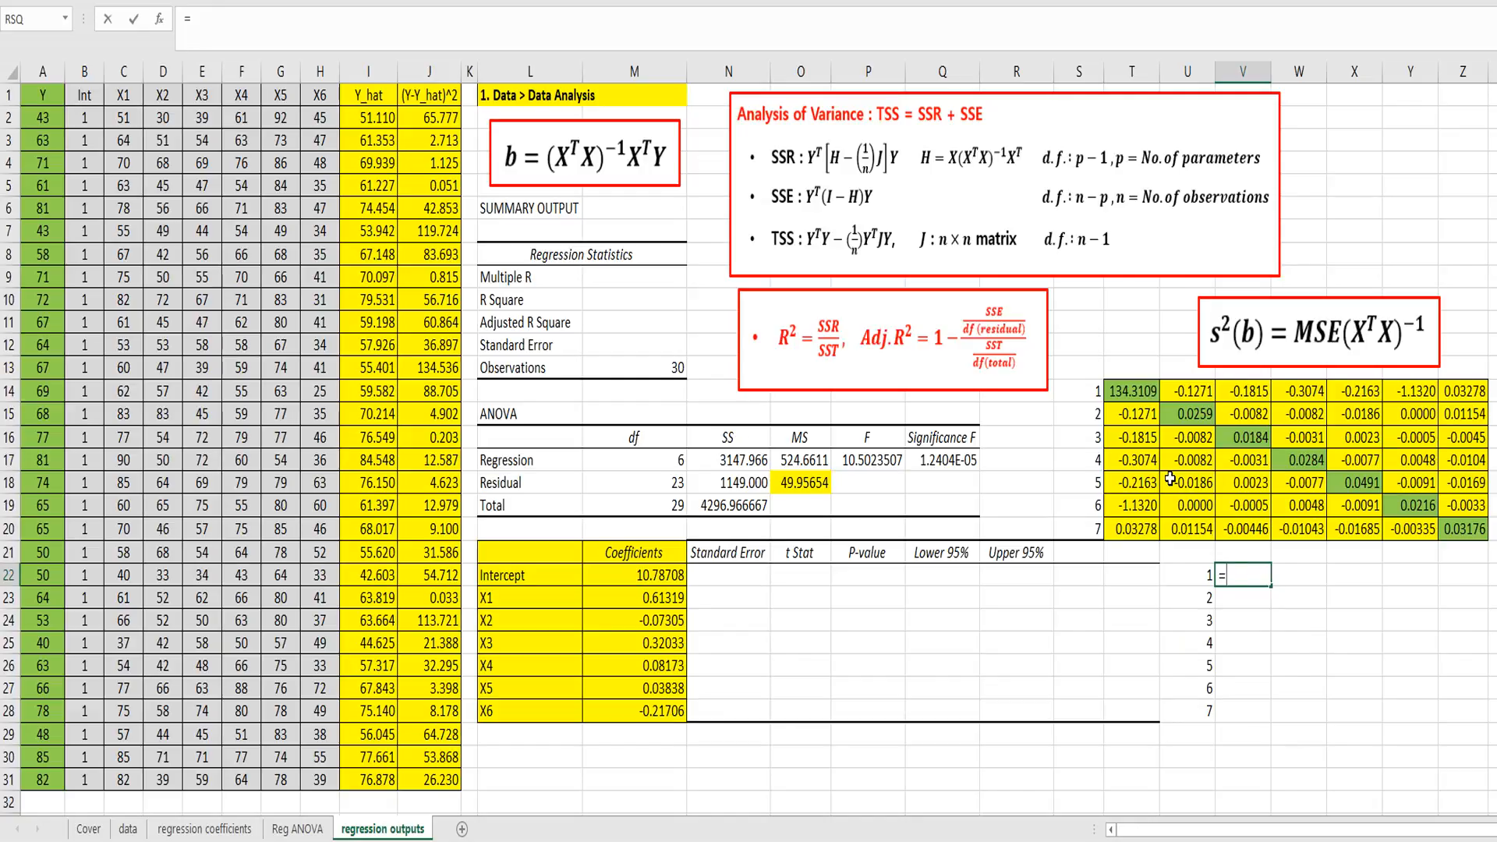
type("vlookup(")
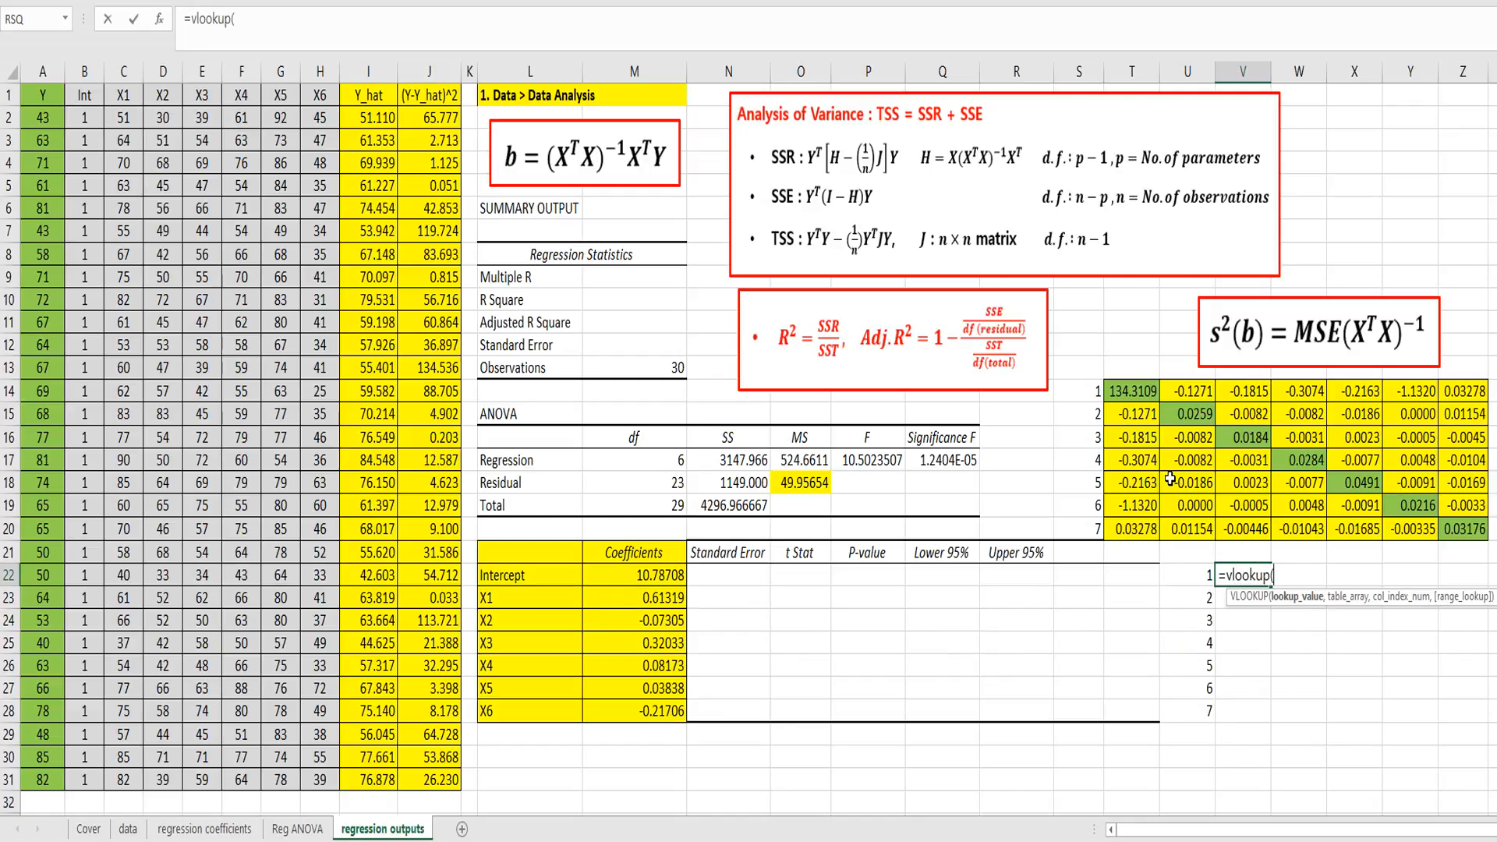
key("Left")
type(",")
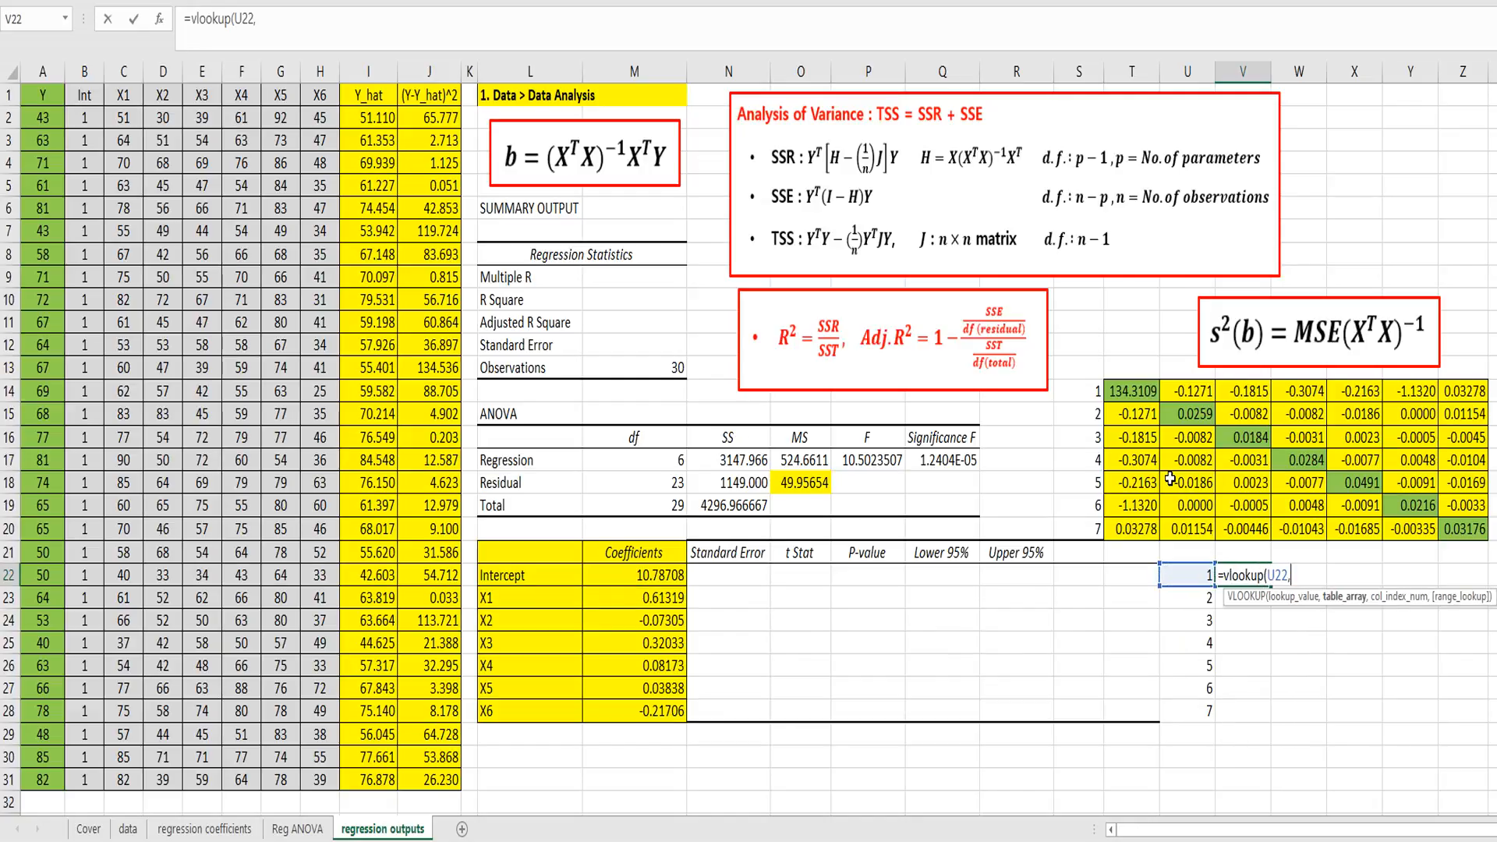
left_click_drag(1096, 391, 1449, 520)
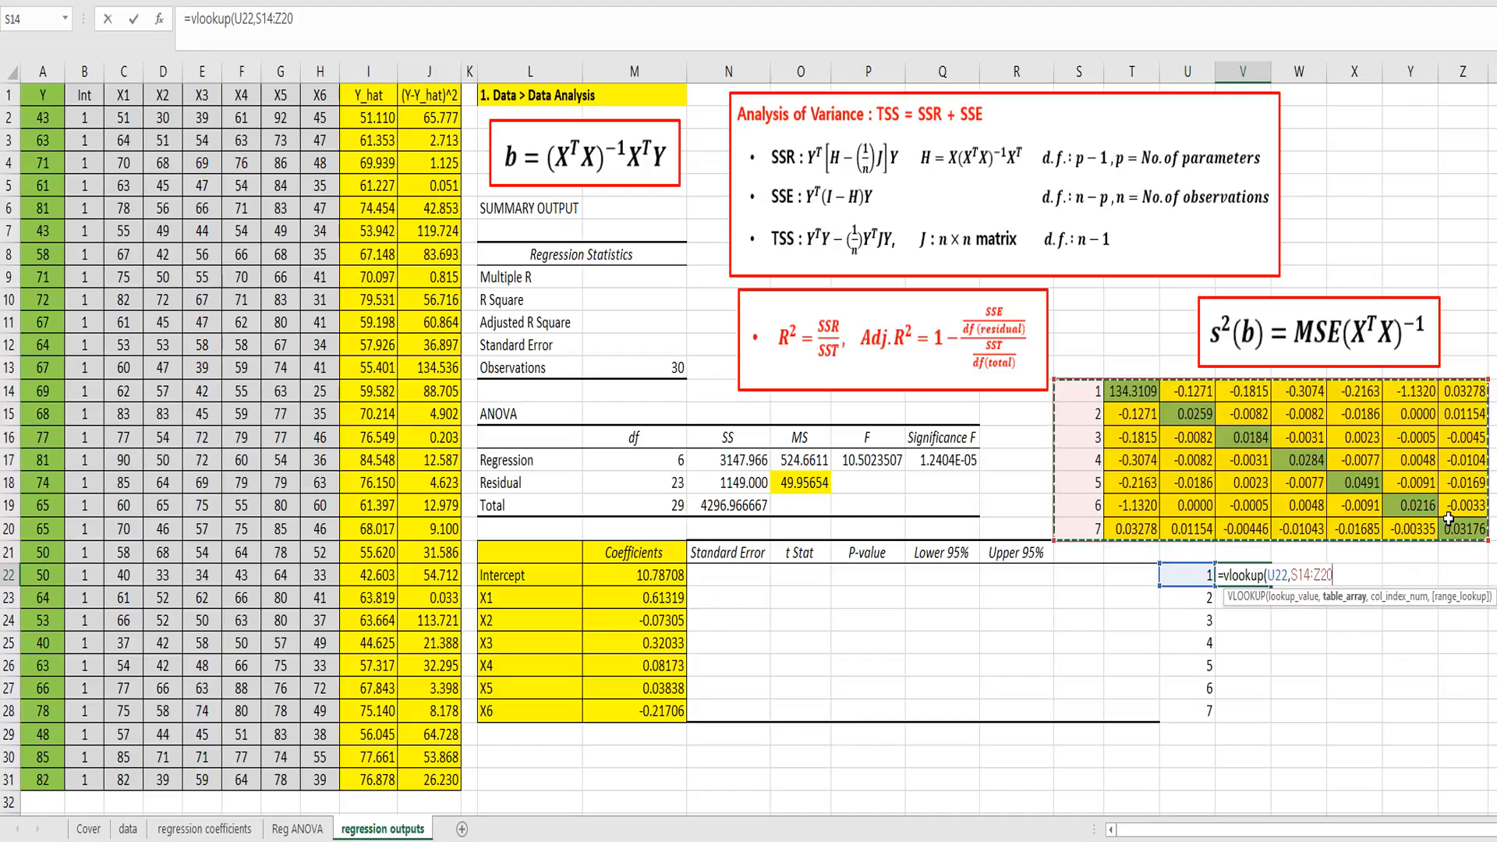
key("F4")
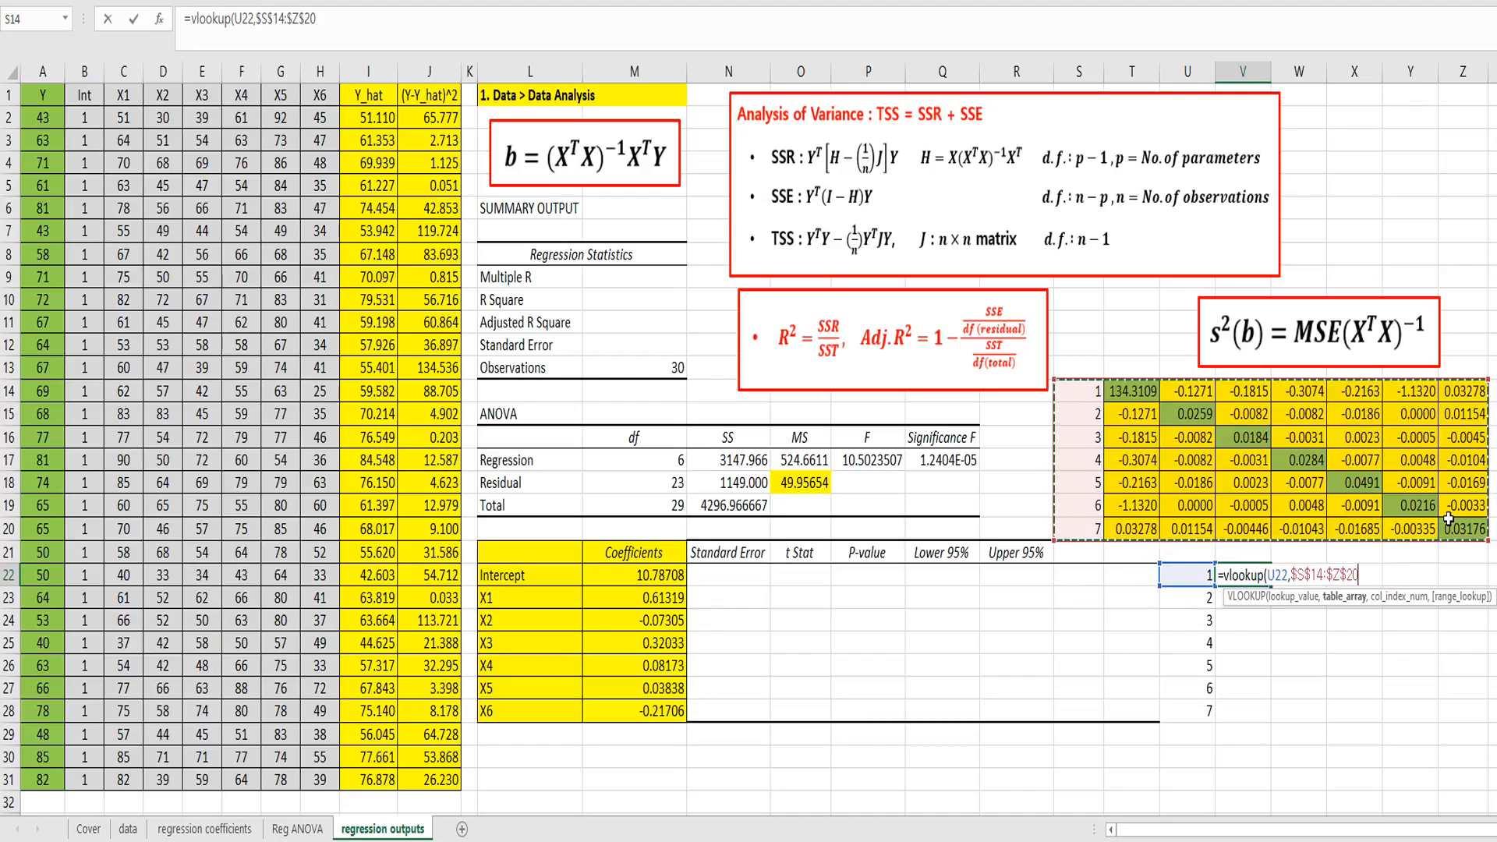
type(",")
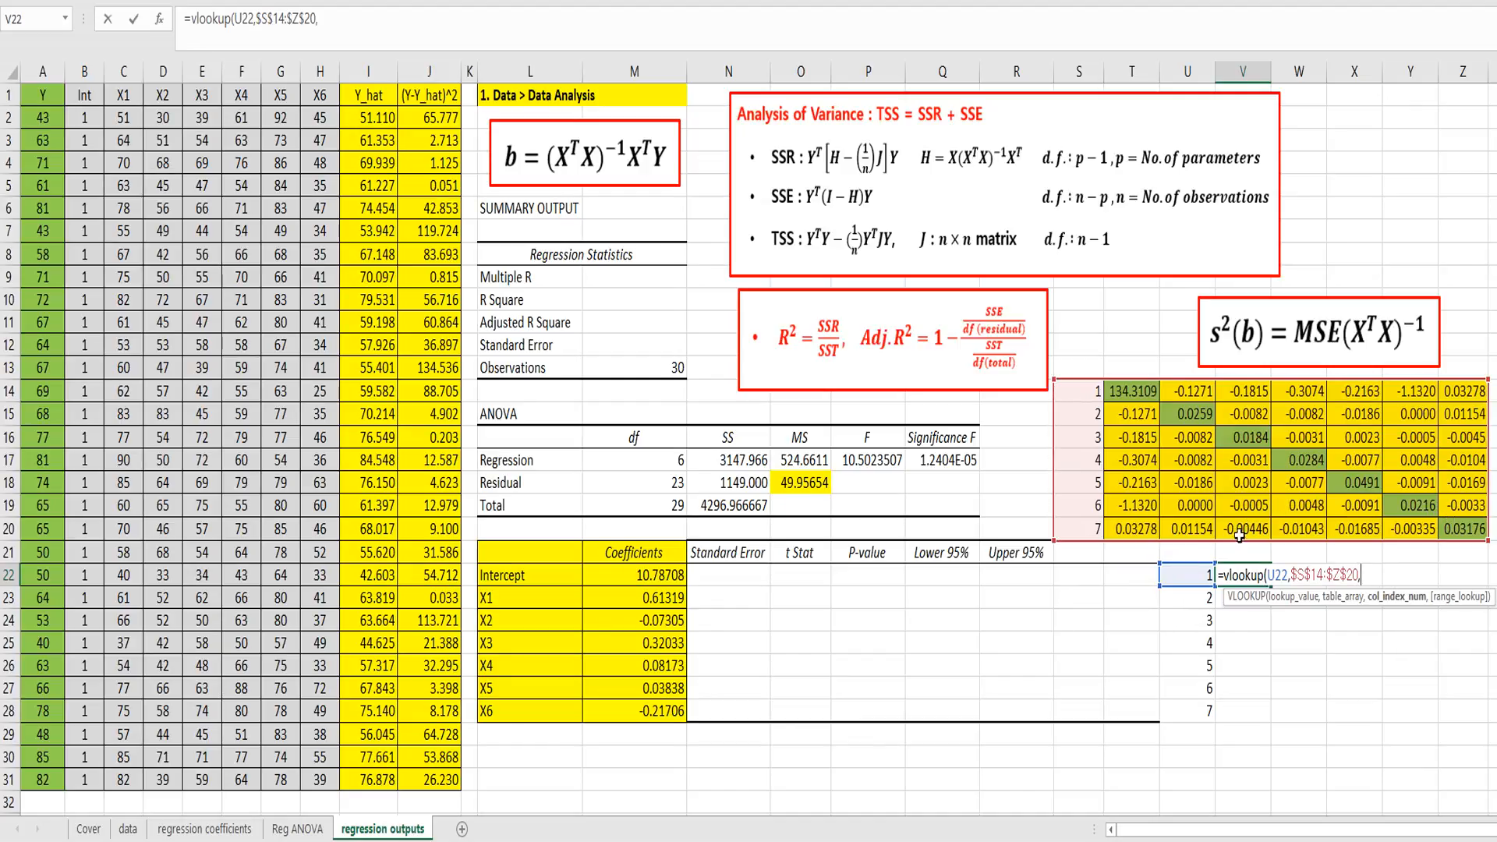
left_click(1194, 574)
type("+1")
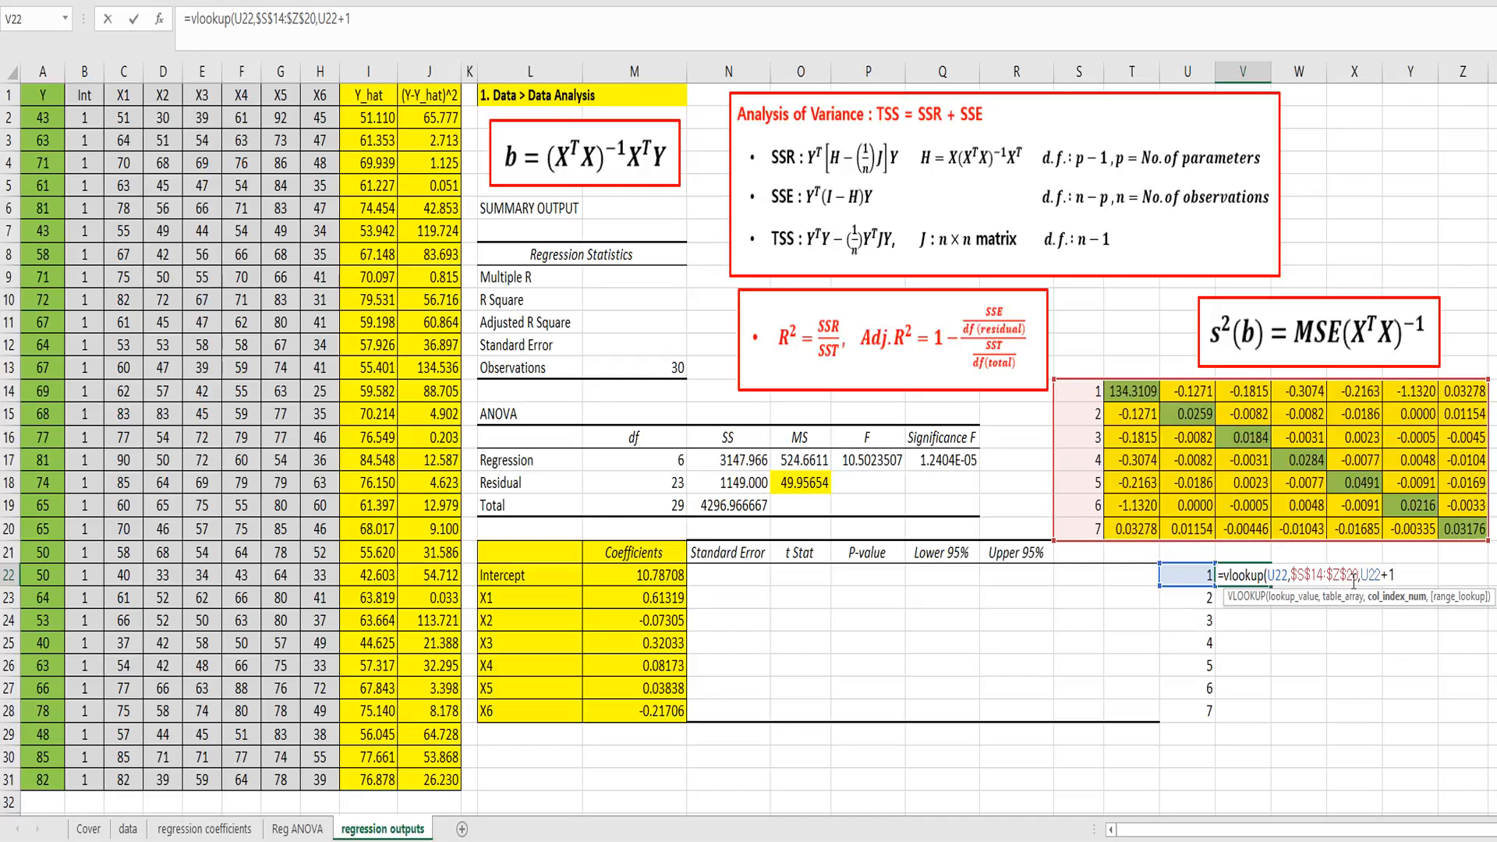
type(",")
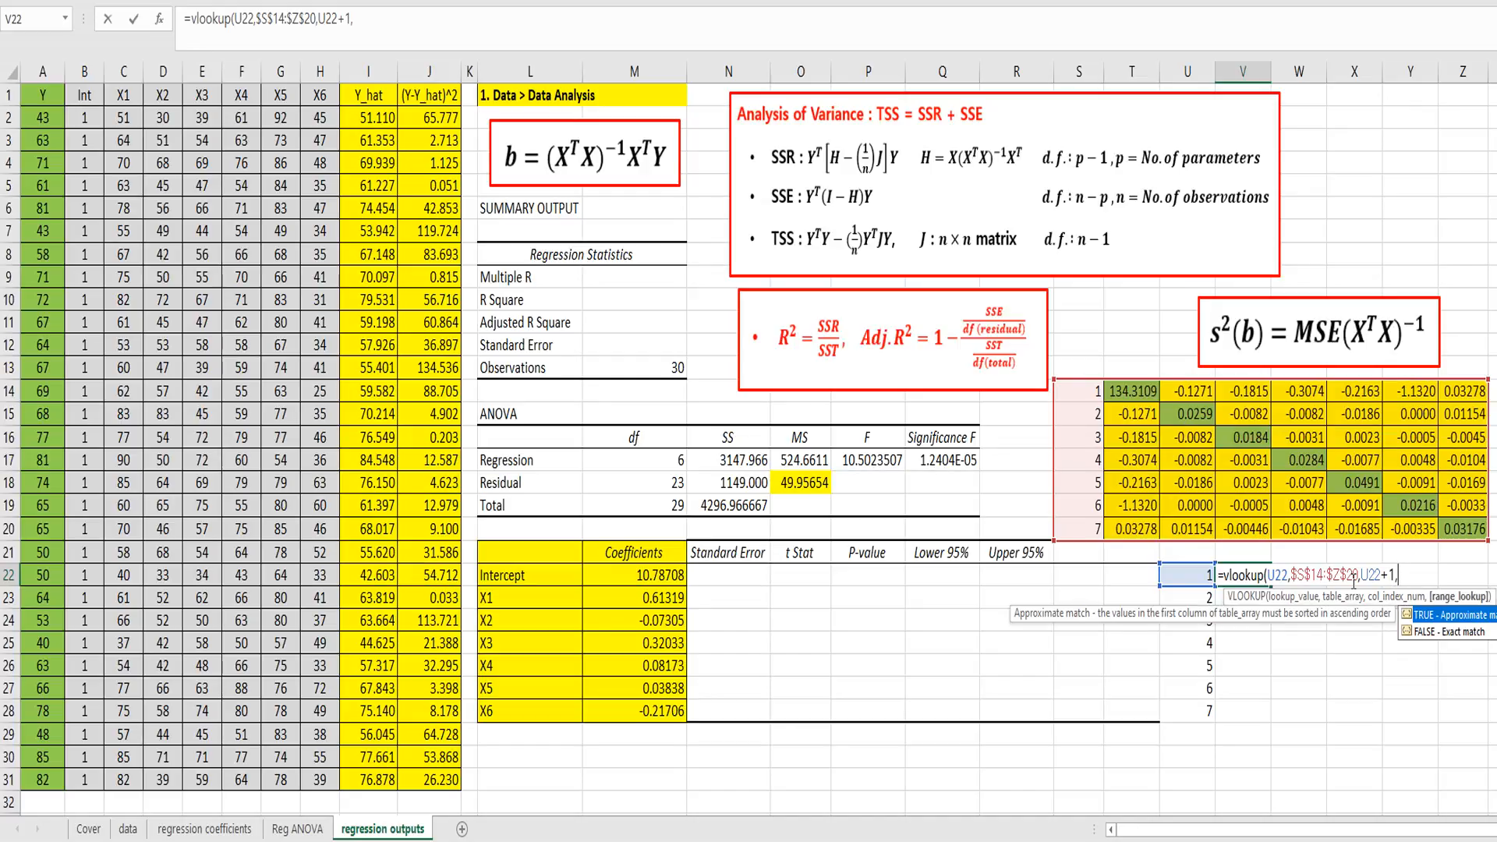
type("false)")
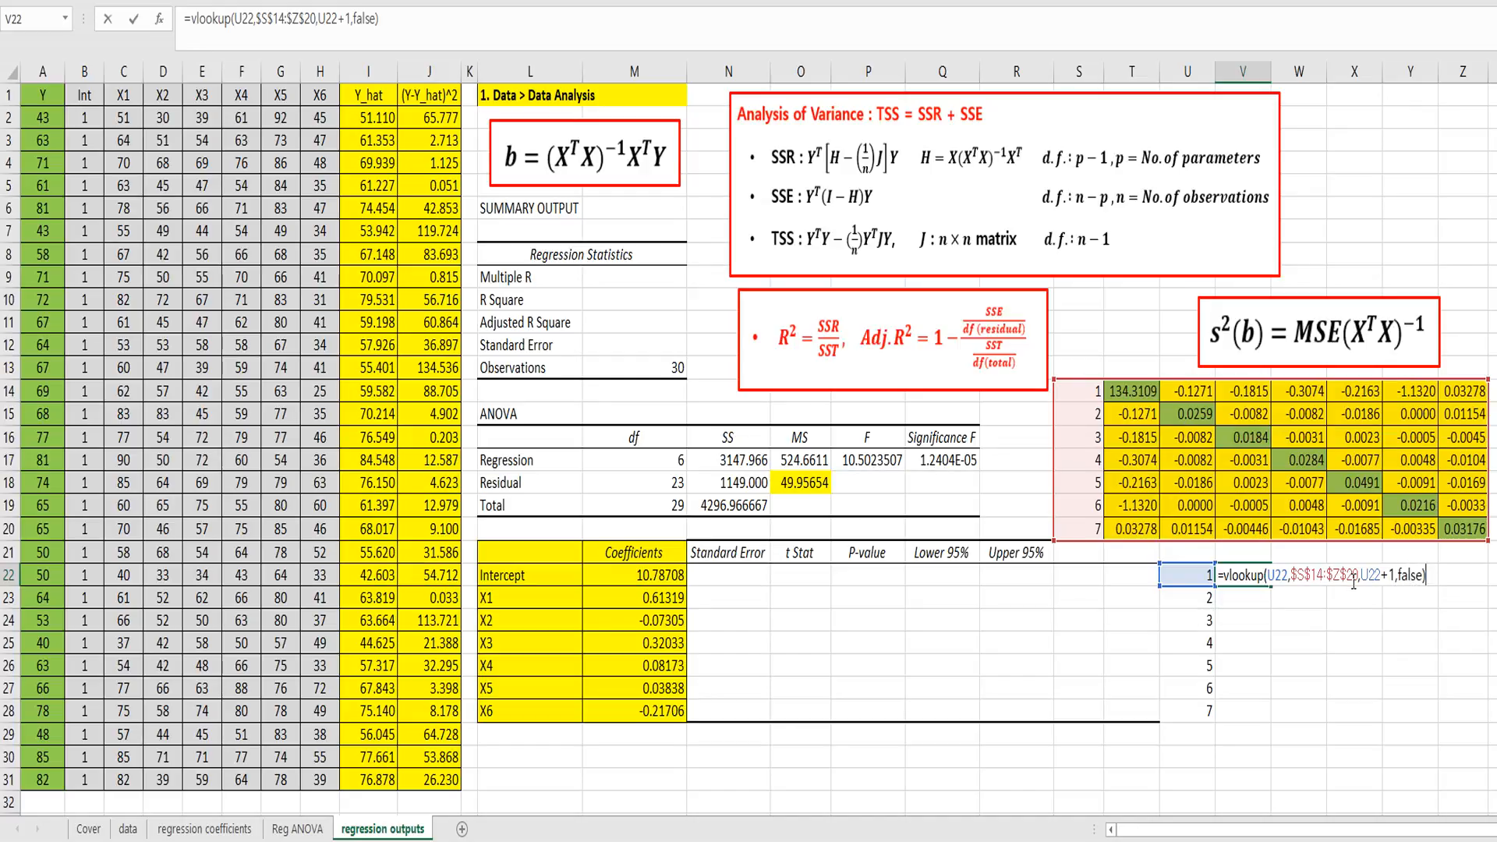
key("ctrl+Return")
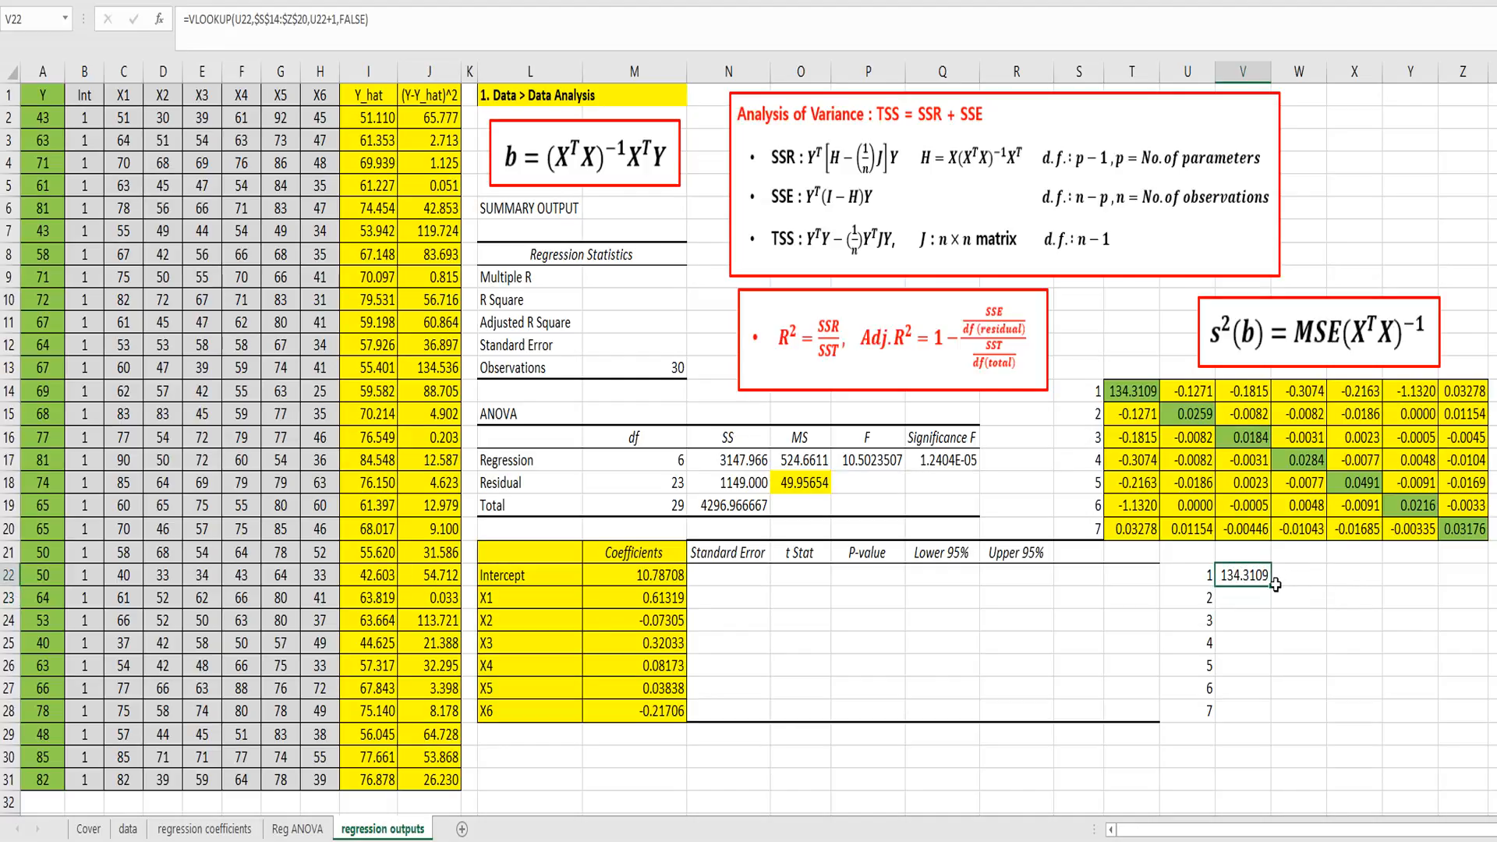
double_click(1272, 586)
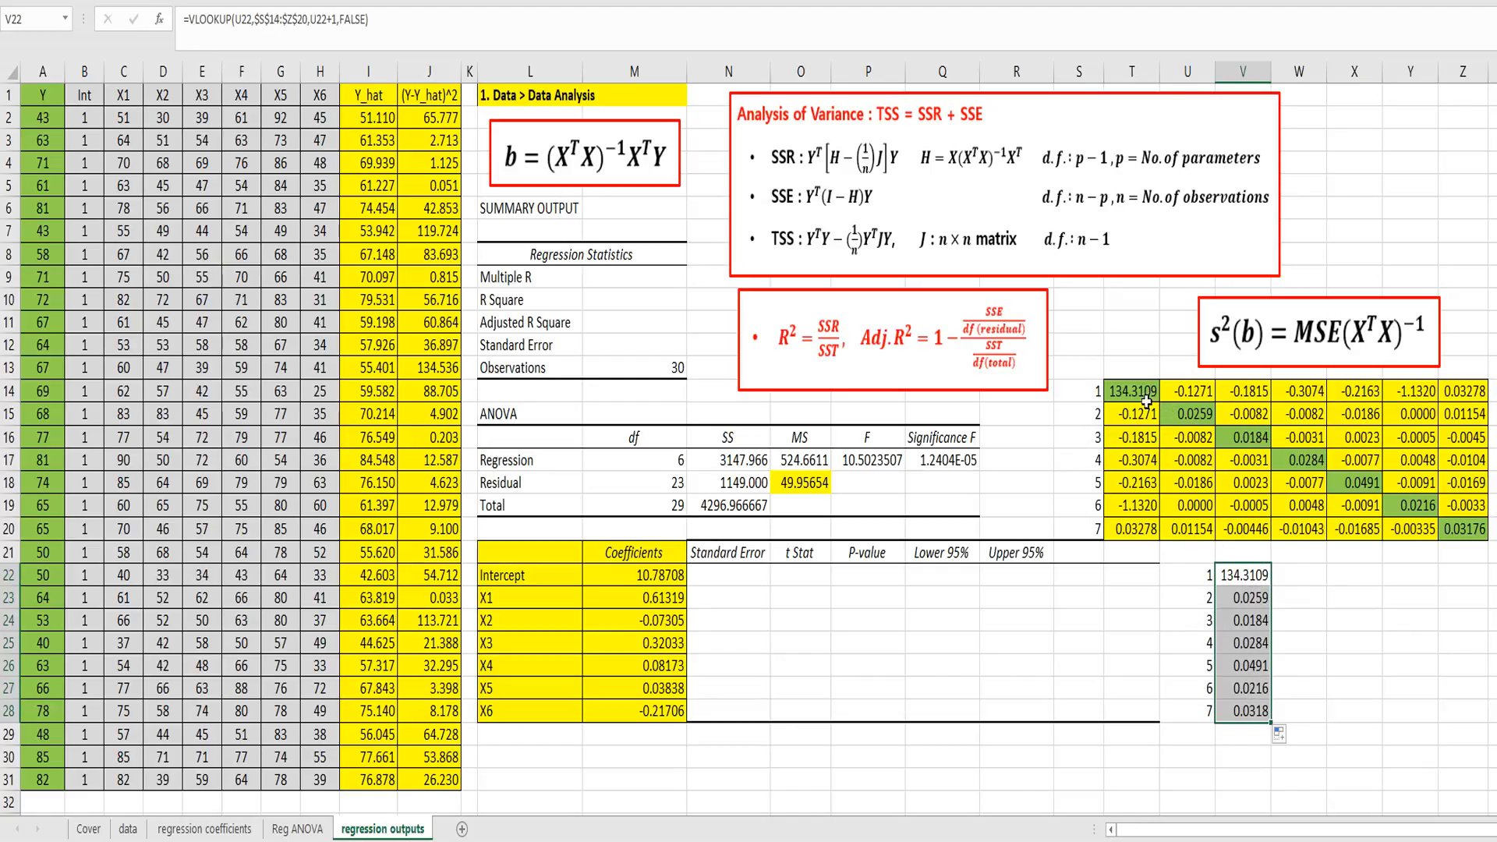
left_click(1285, 578)
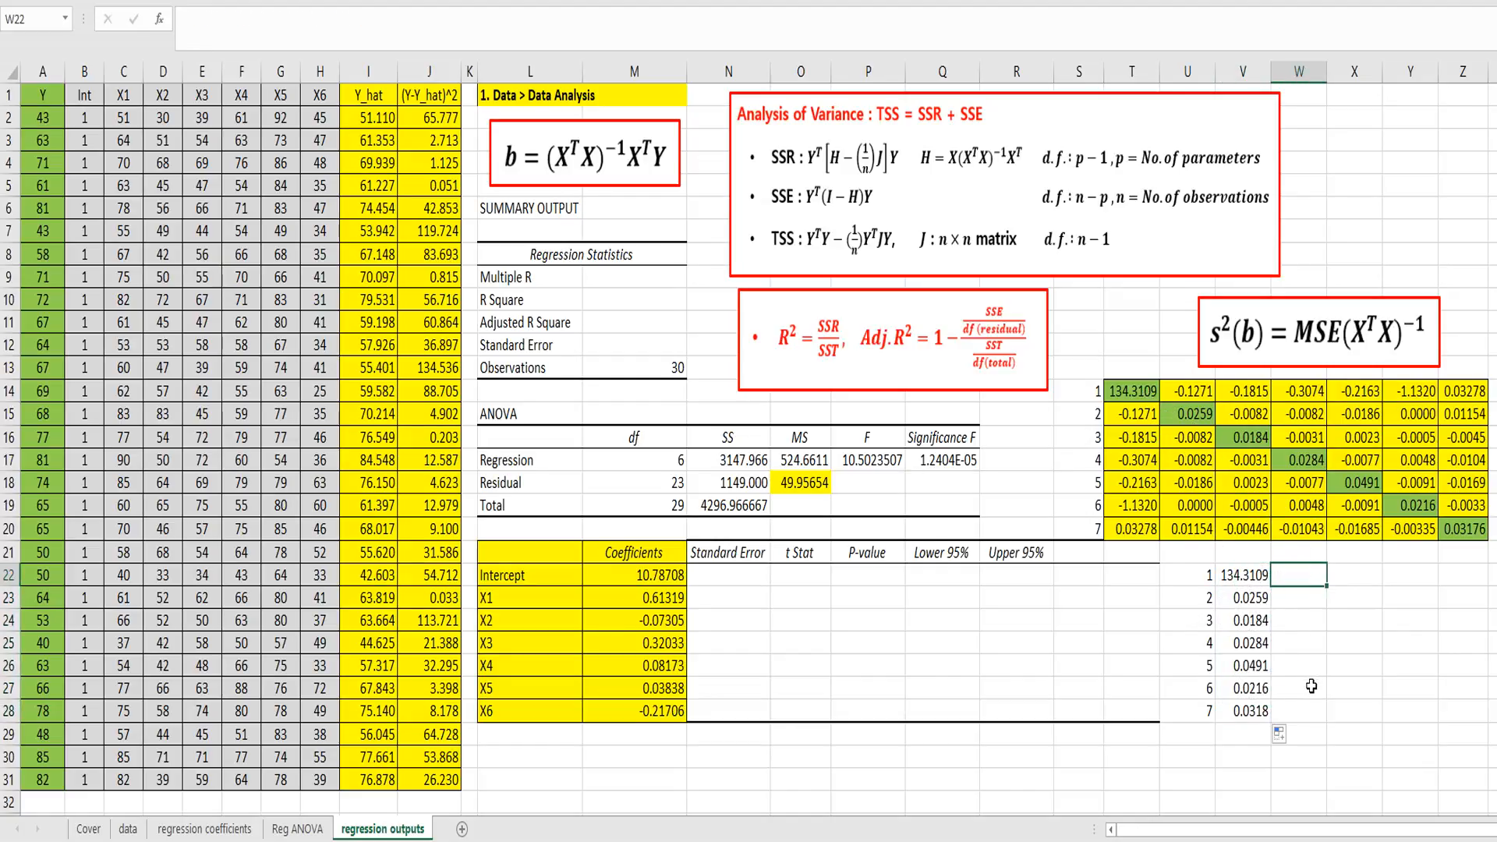
type("=sqrt")
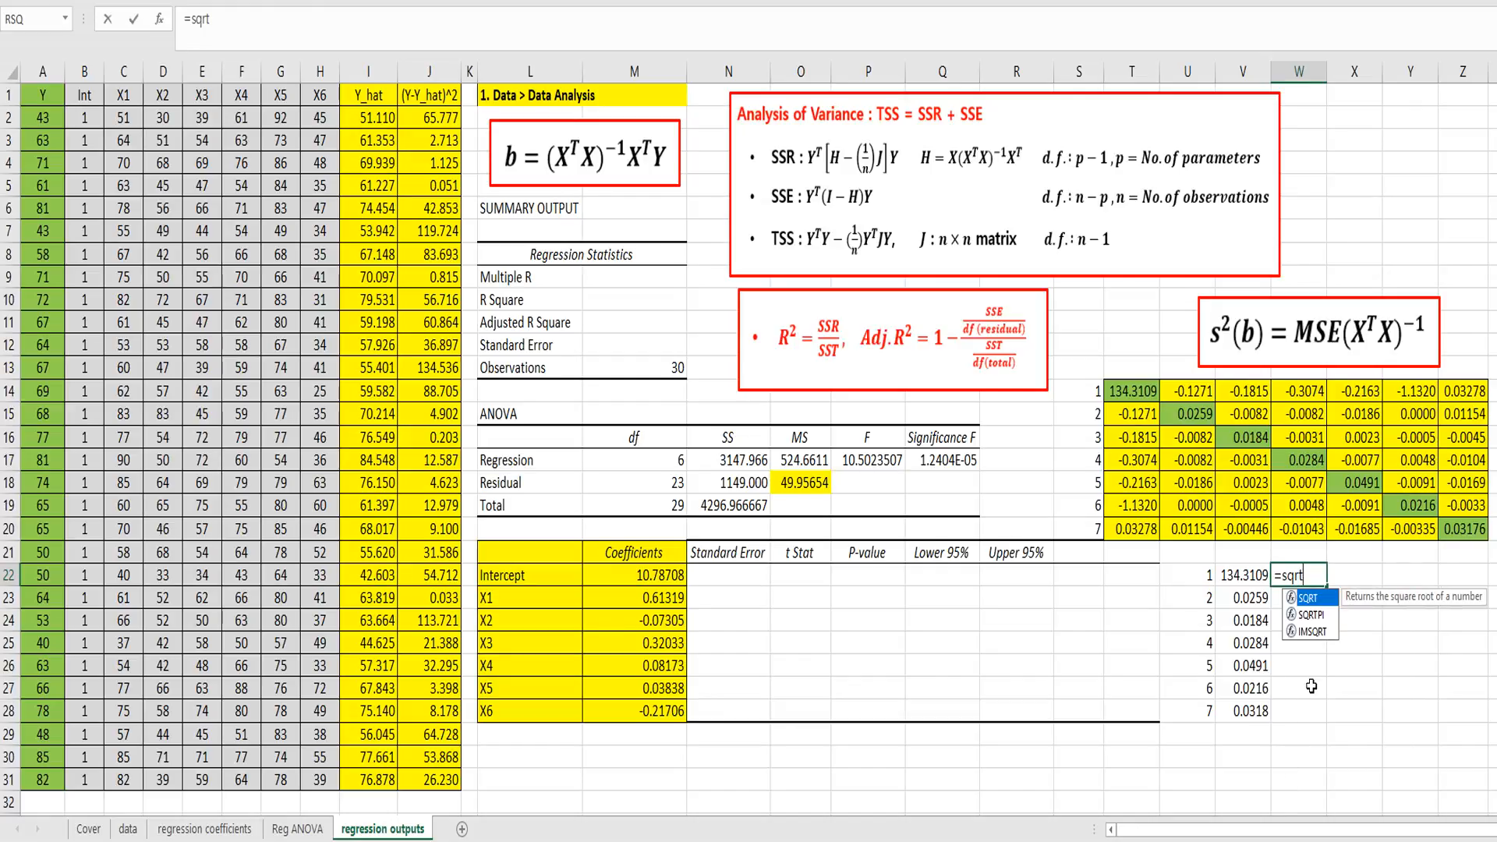
type("(")
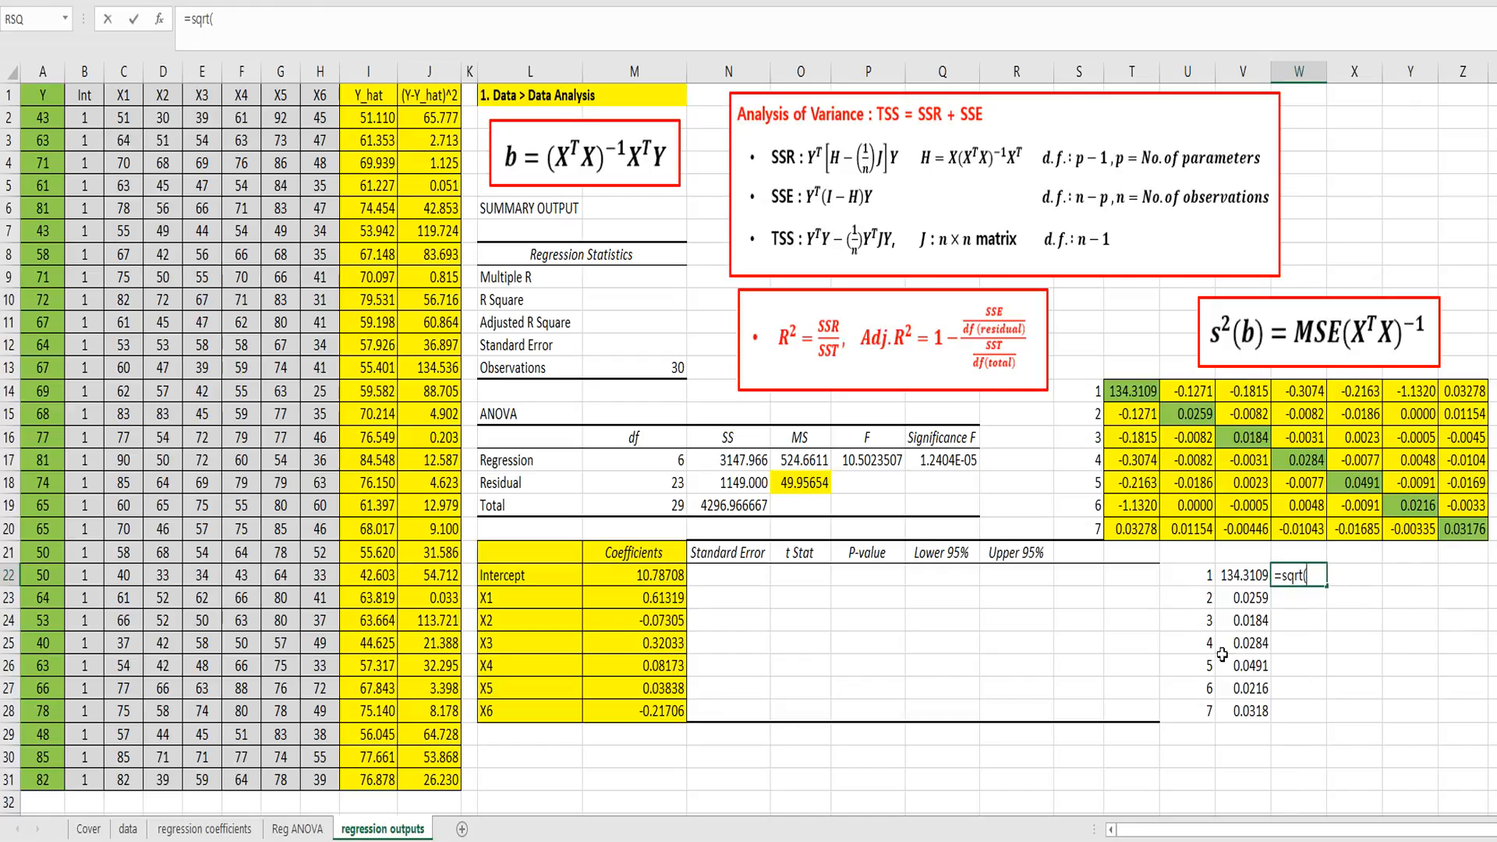
key("Escape")
Step: Compute the intercept's Standard Error in N22 with =SQRT(V22)
left_click(739, 581)
type("=sqrt(")
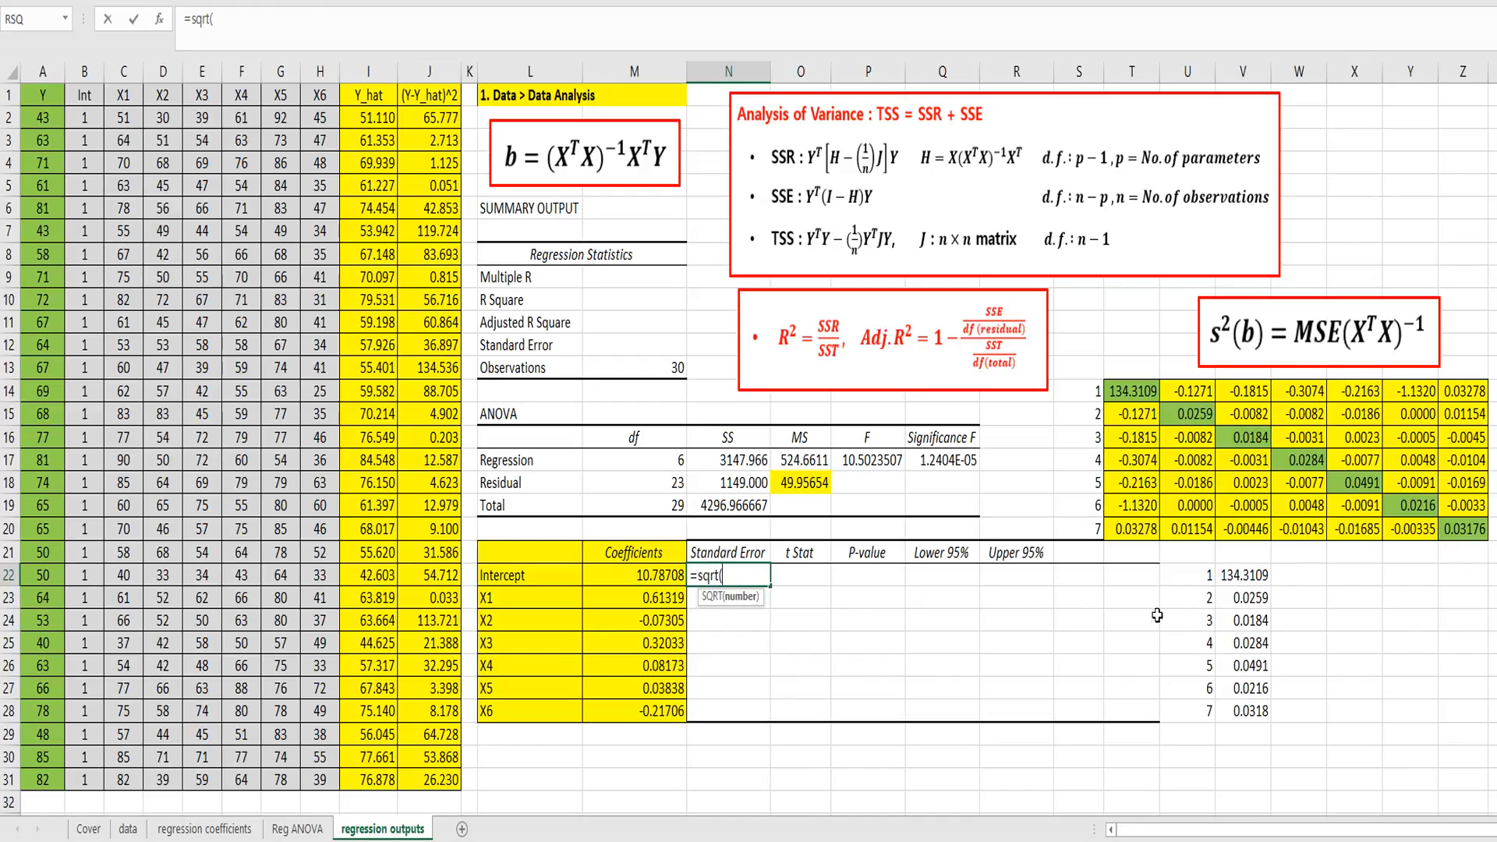
left_click(1228, 575)
type(")")
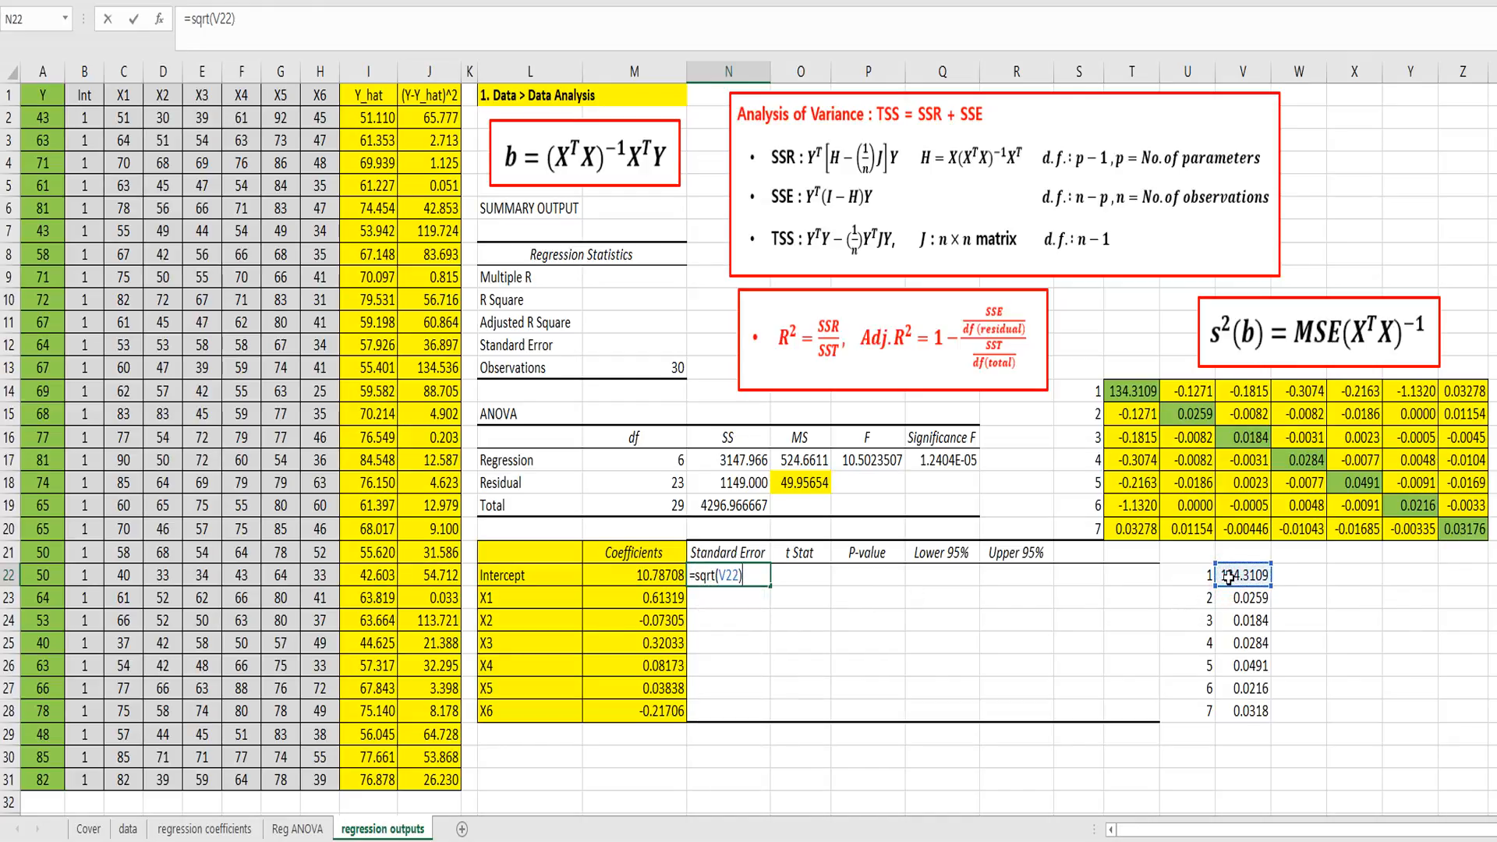
key("Return")
Step: Copy the Standard Error formula from N22 through N28 for X1 to X6
key("Up")
key("ctrl+c")
key("shift+Down")
key("shift+Down")
key("shift+Down")
key("shift+Down")
key("shift+Down")
key("shift+Down")
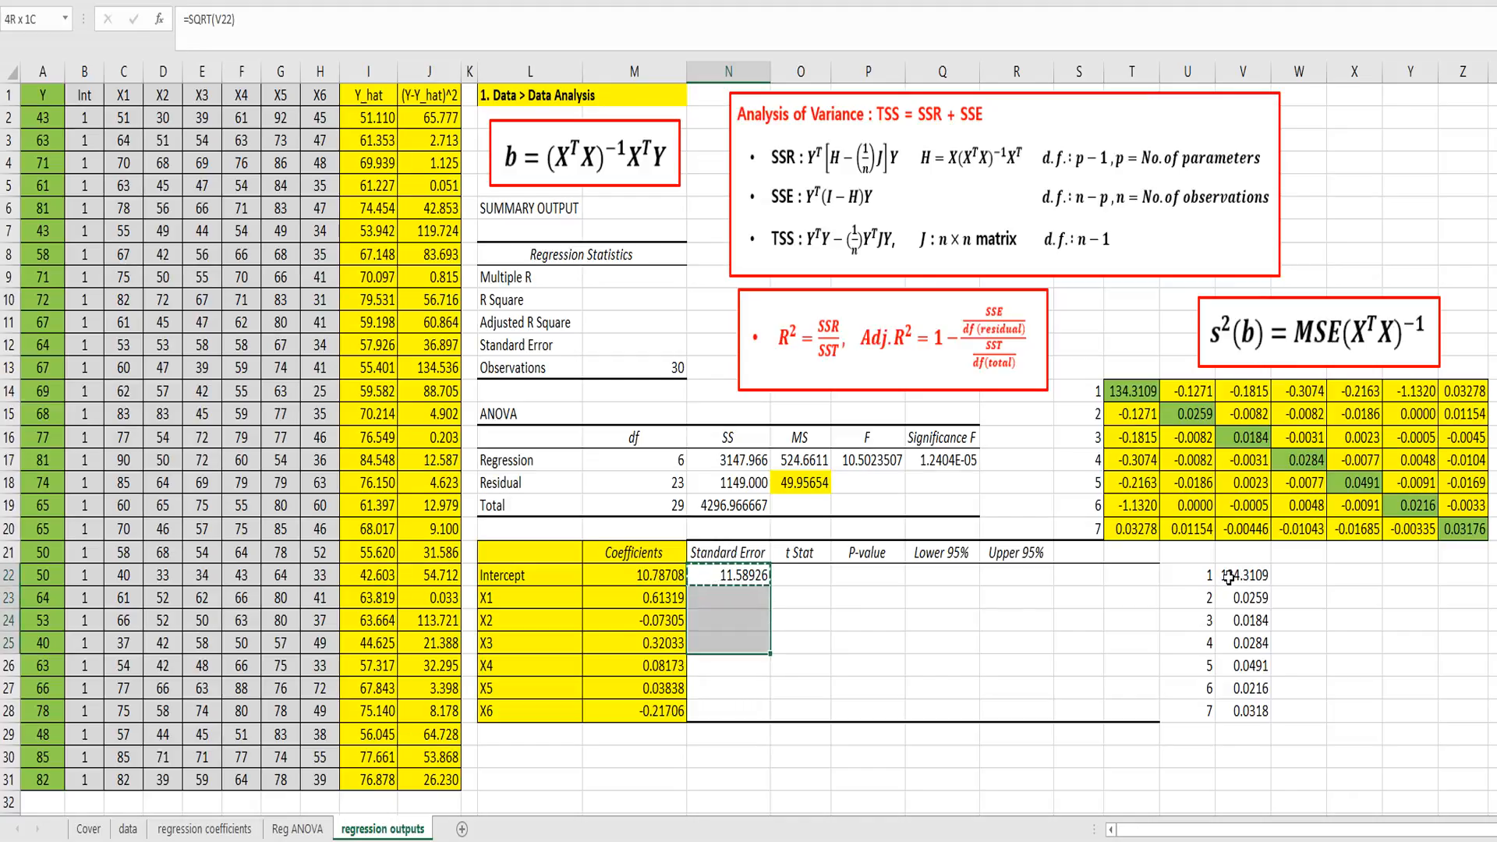
key("ctrl+v")
key("Escape")
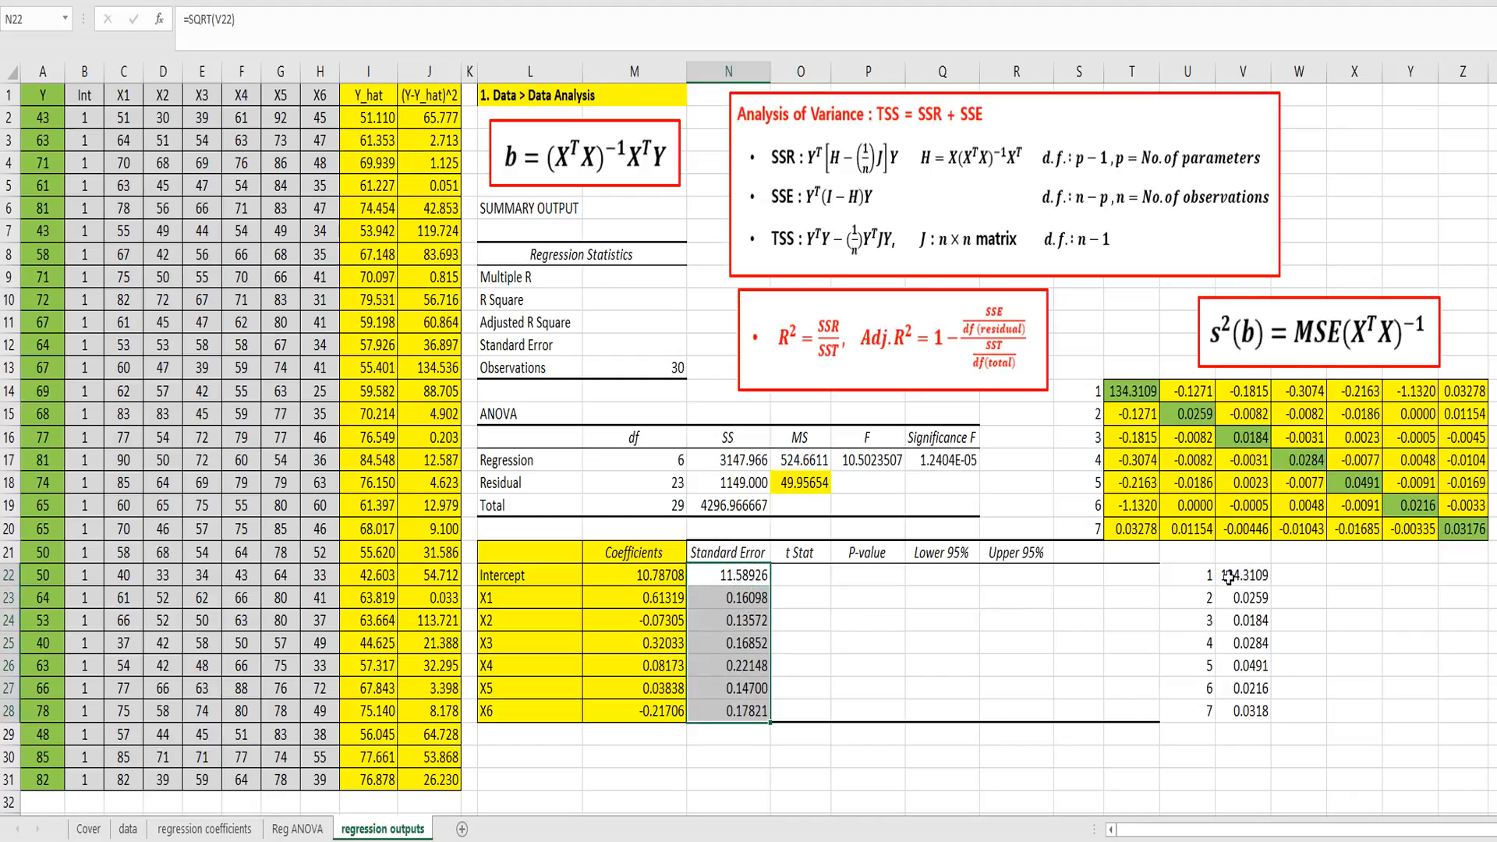
Step: Compute the intercept's t Stat in O22 with =M22/N22
key("Left")
key("Right")
key("Right")
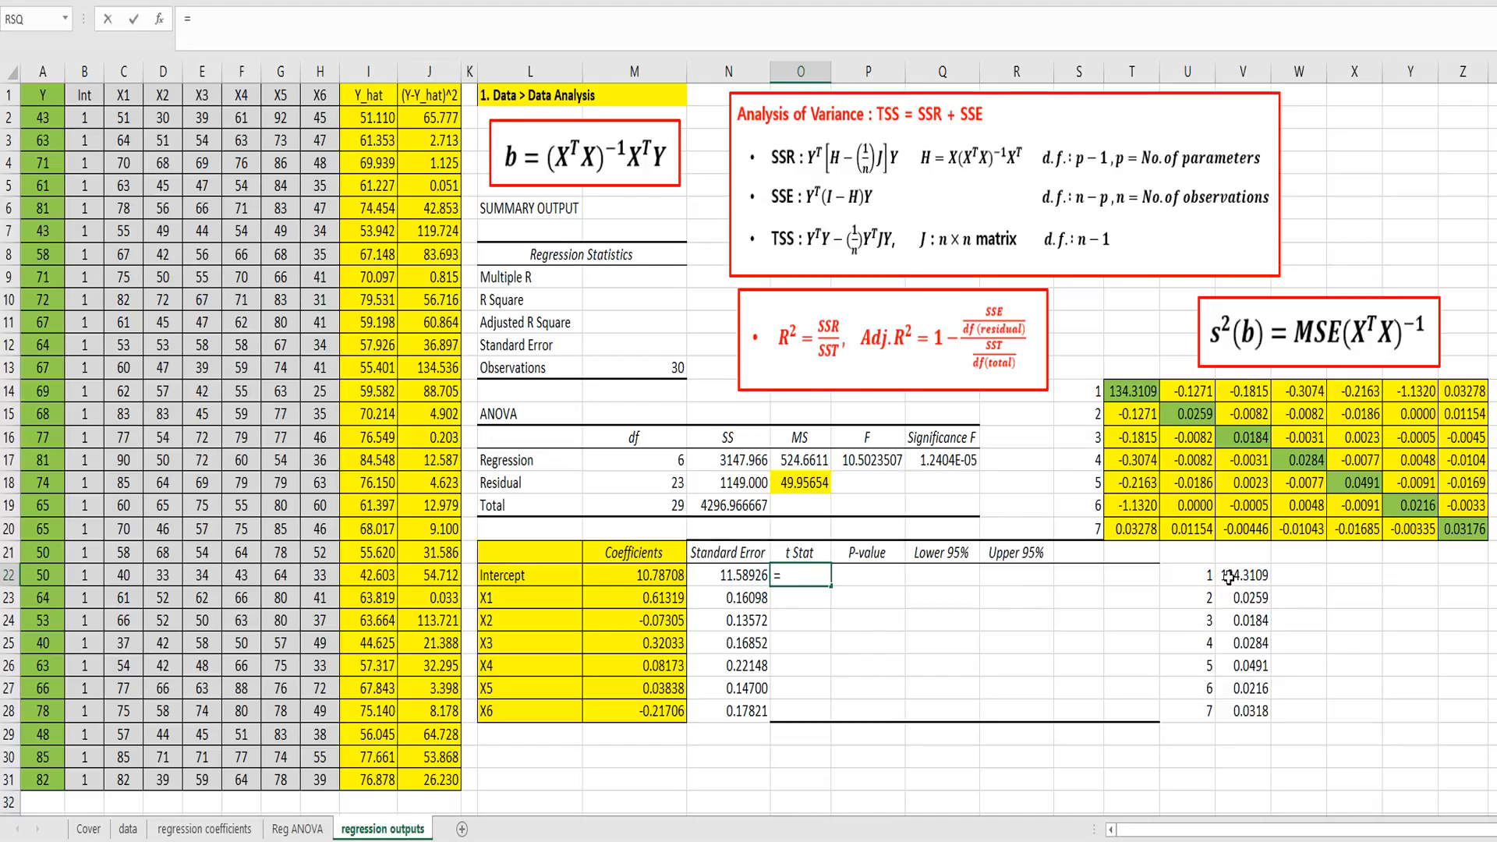
type("=")
key("Left")
key("Left")
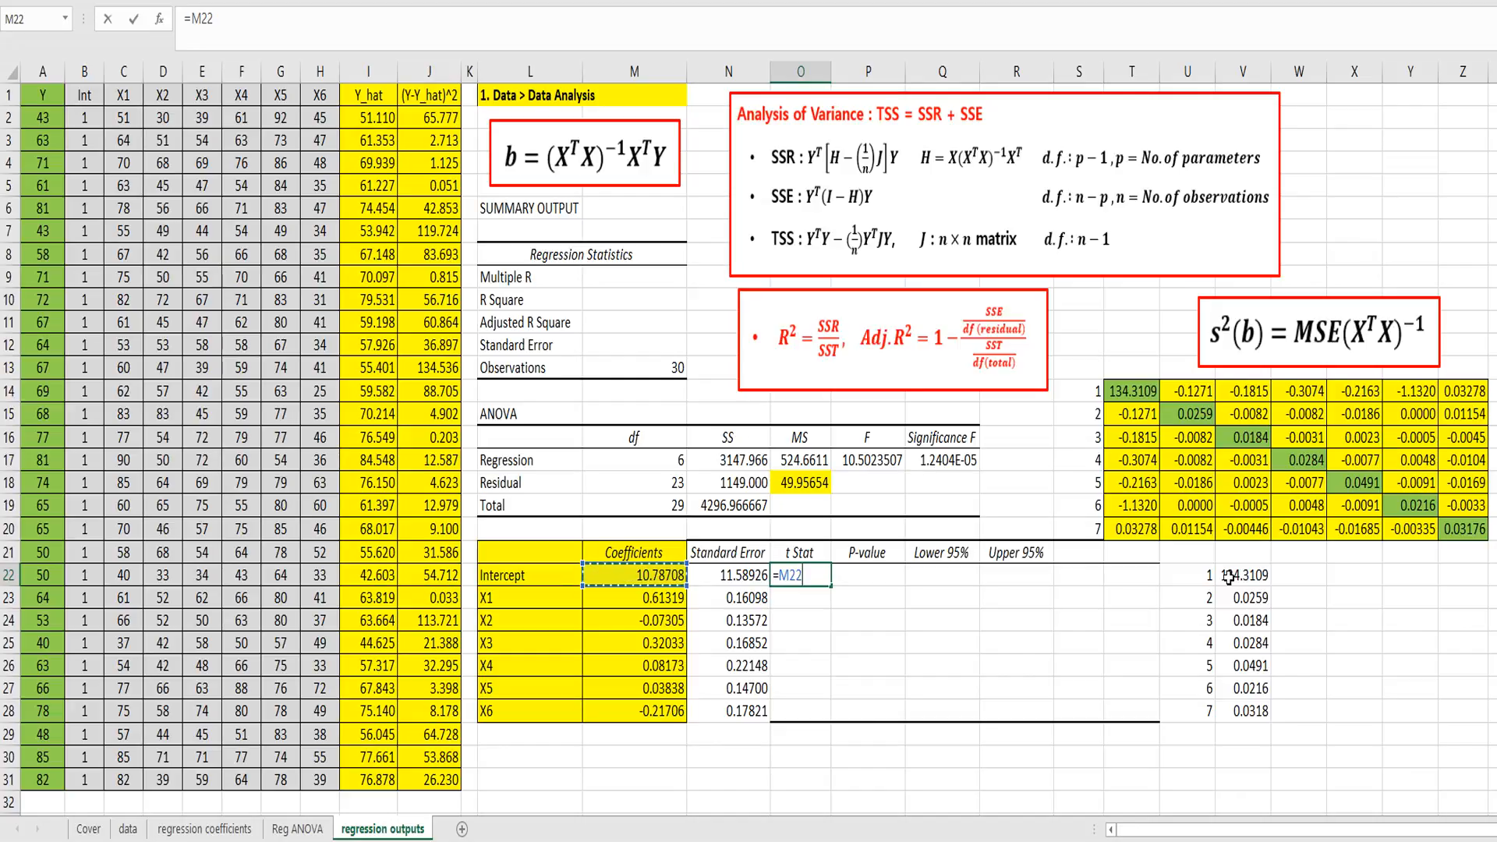
key("Right")
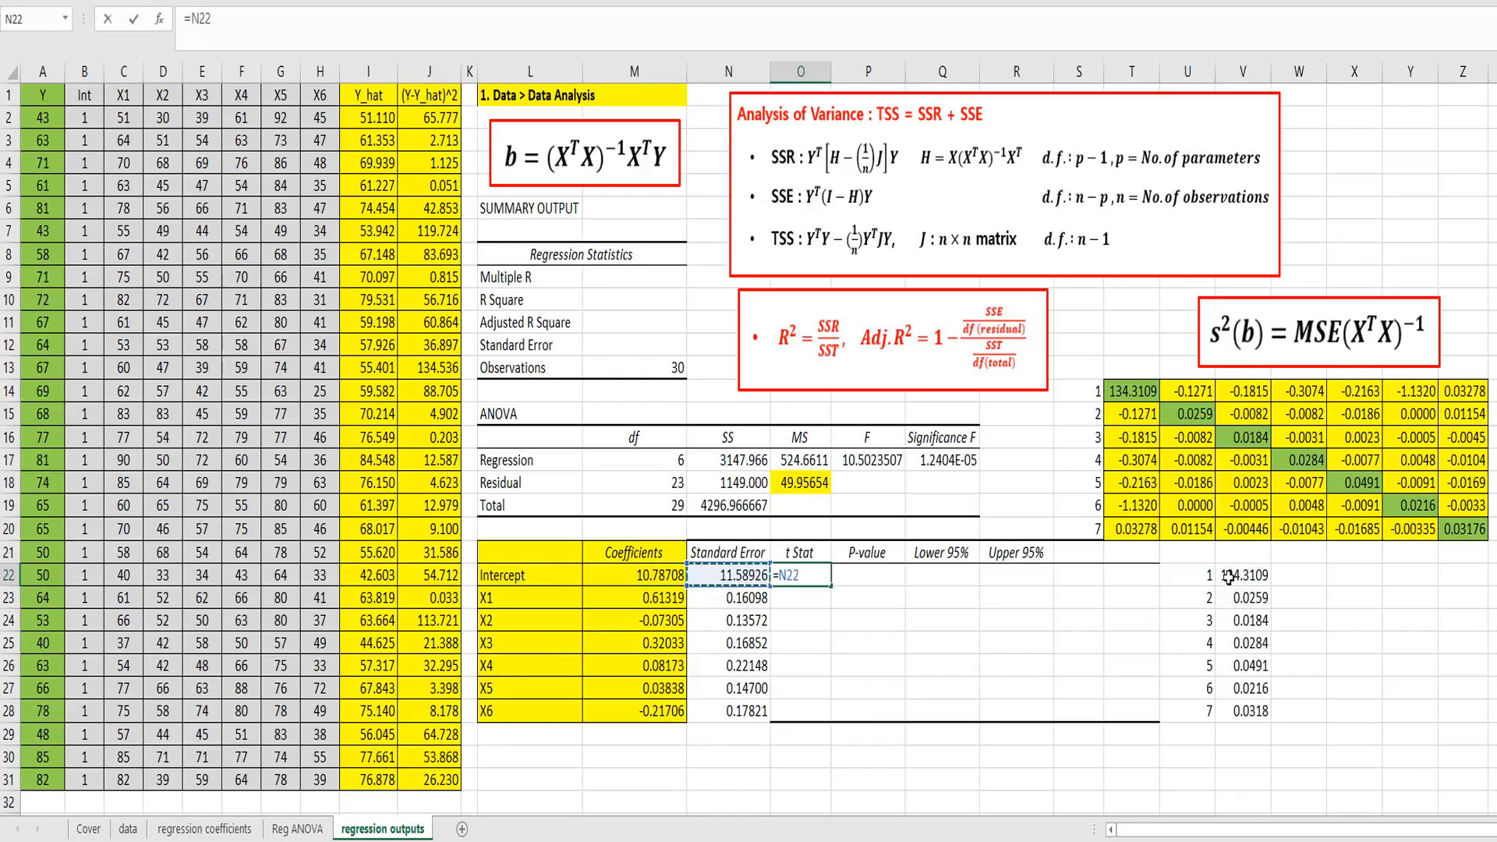
key("Left")
type("/")
key("Left")
key("Return")
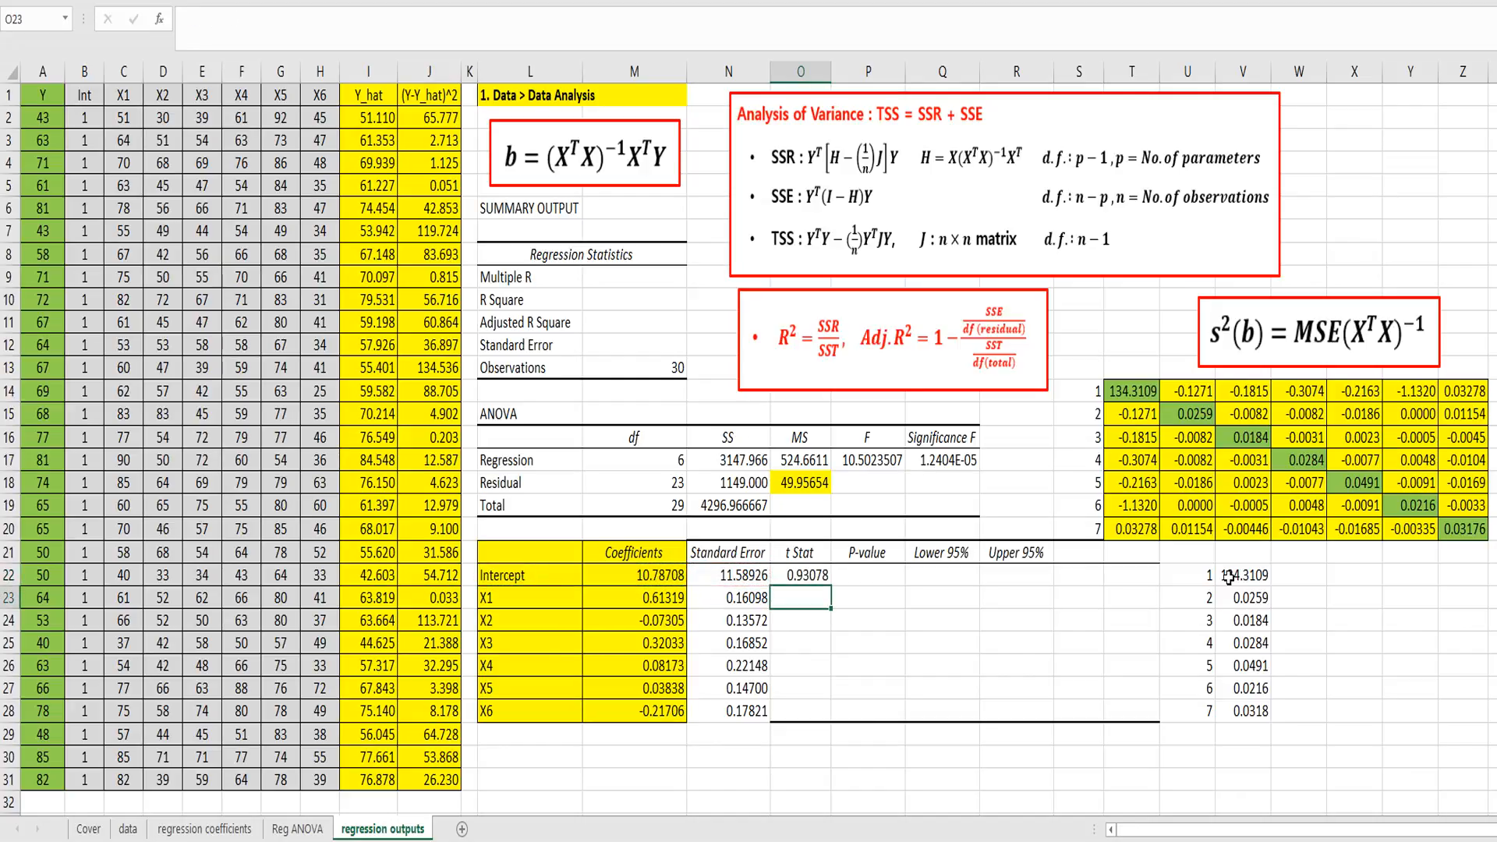
Step: Copy the t Stat formula from O22 through O28 for X1 to X6
key("Up")
key("ctrl+c")
key("shift+Down")
key("shift+Down")
key("shift+Down")
key("shift+Down")
key("shift+Down")
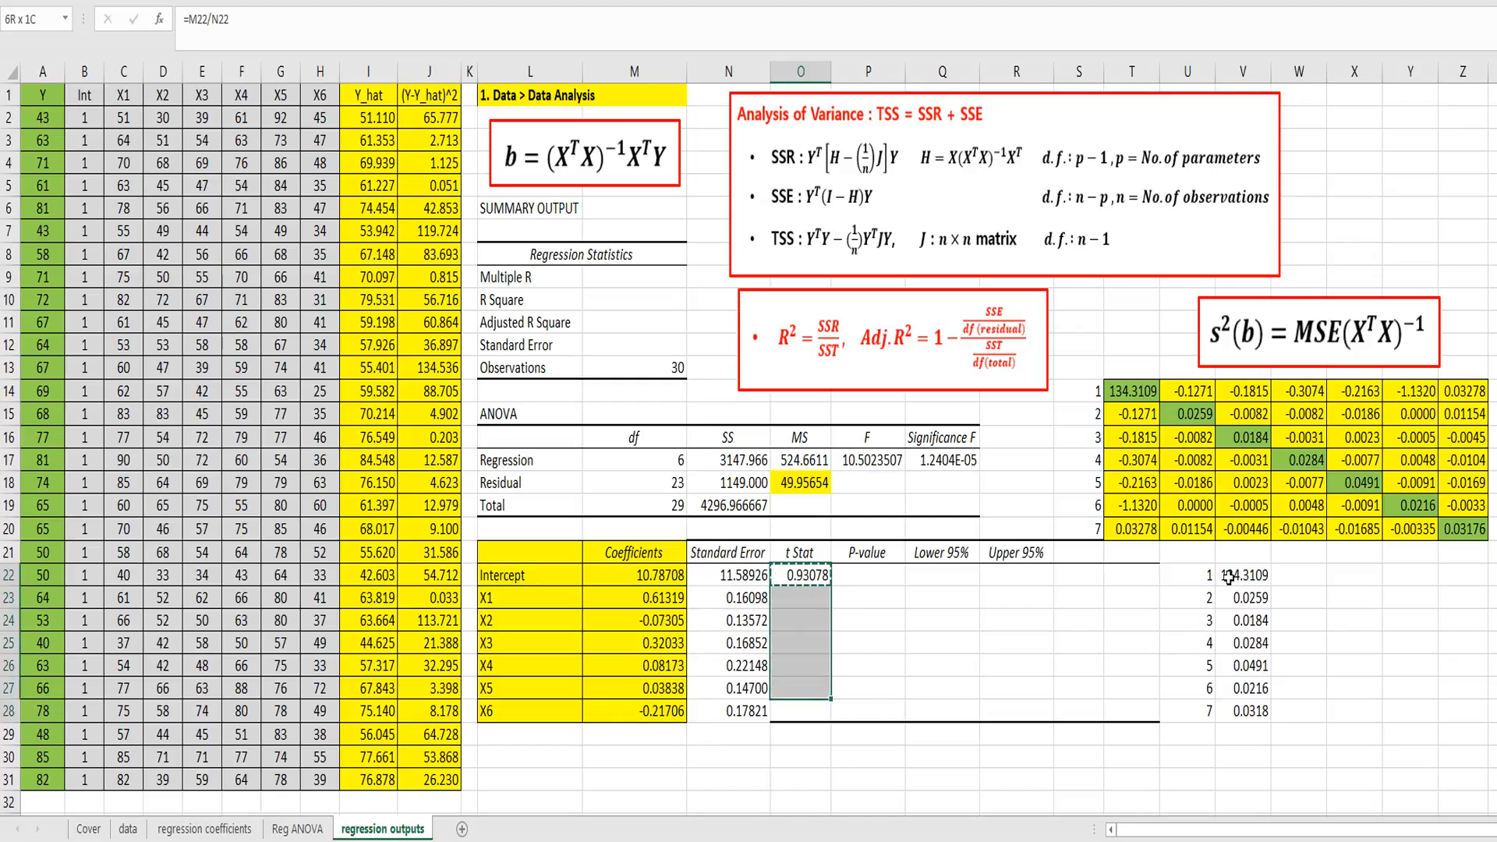
key("shift+Down")
key("ctrl+v")
key("Escape")
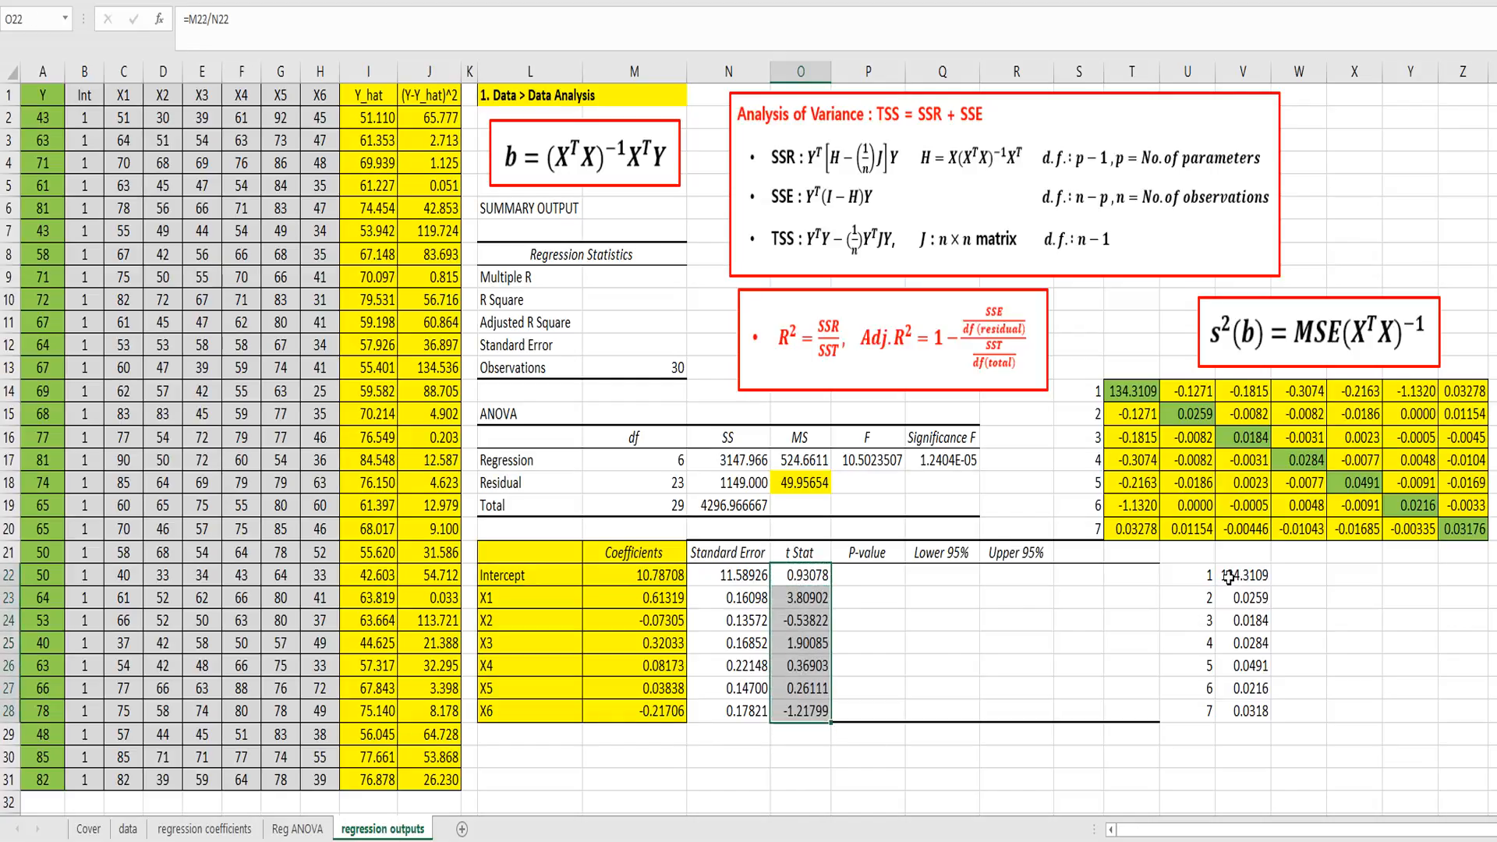
Step: Check the copied t Stat formulas in the cells of O22:O28
key("Down")
key("Down")
key("Down")
key("Up")
key("Down")
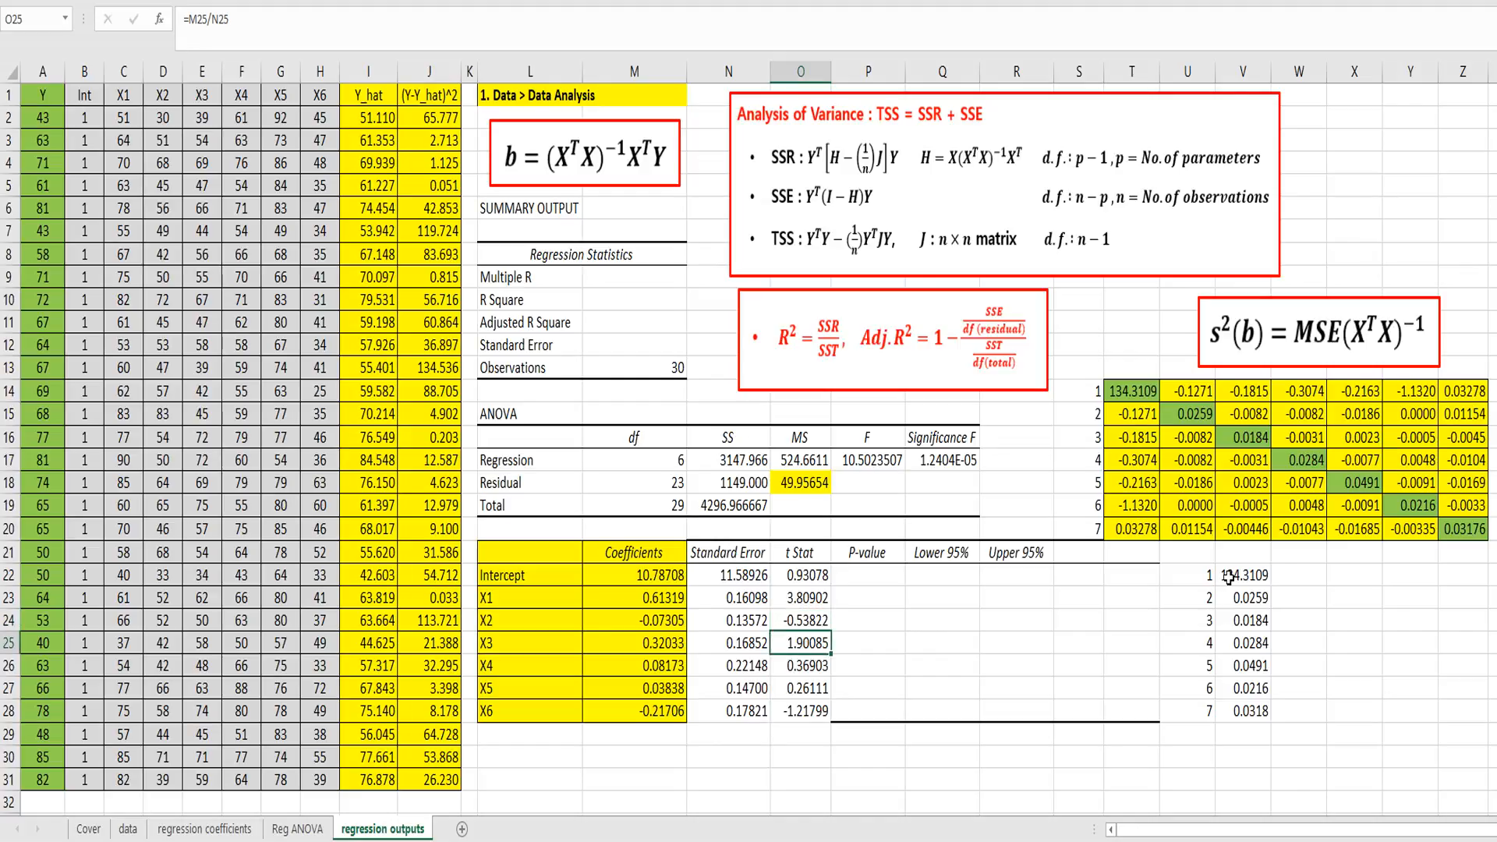
key("Down")
key("Down")
key("Down")
key("Up")
key("Up")
key("Up")
key("Up")
key("Up")
key("Up")
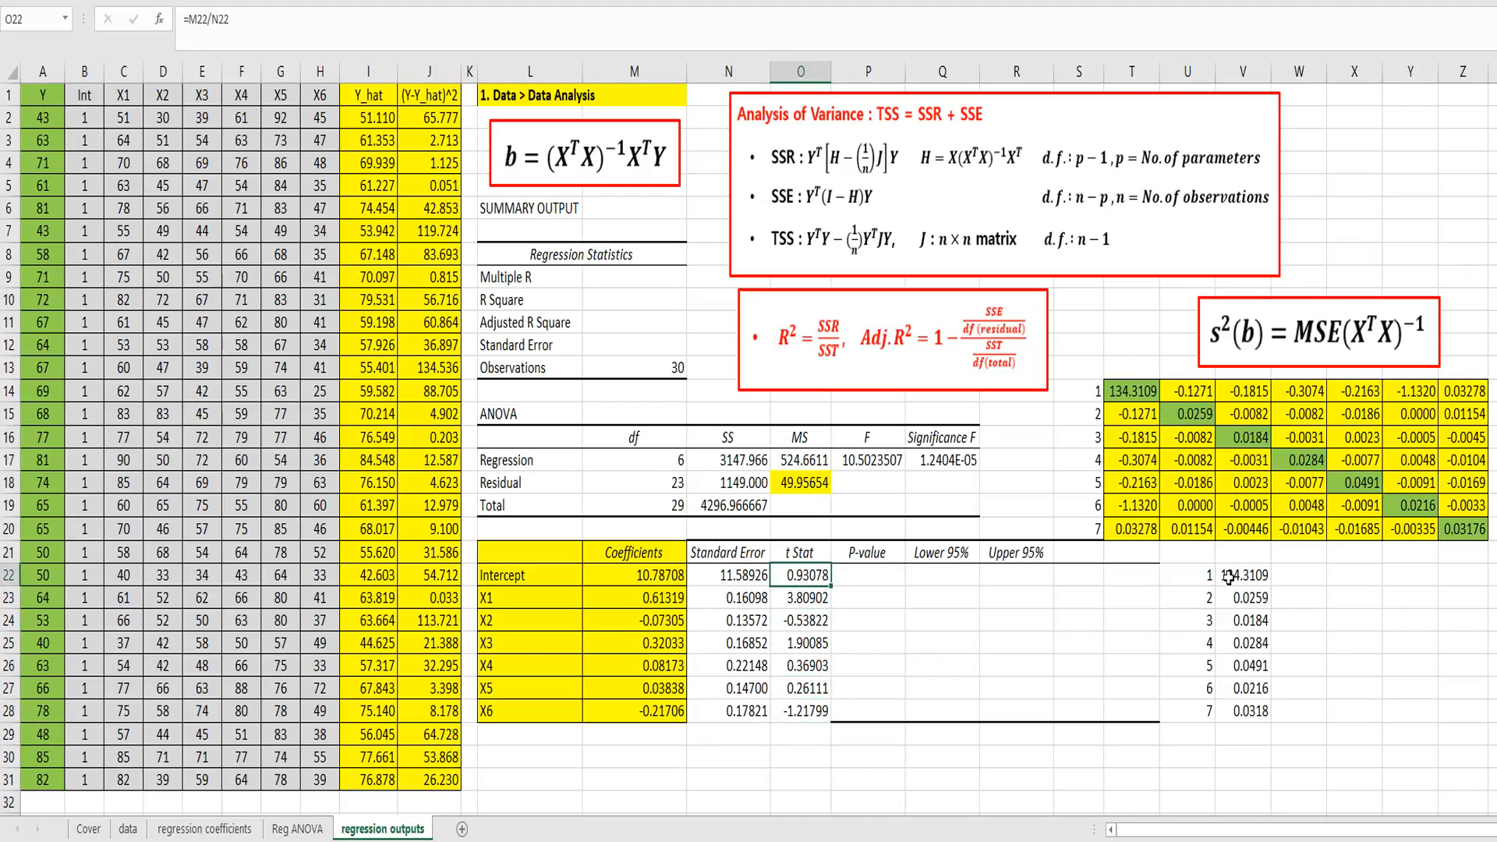
Step: Compute the intercept's P-value in P22 with =2*(1-T.DIST(ABS(O22),23,TRUE))
key("Right")
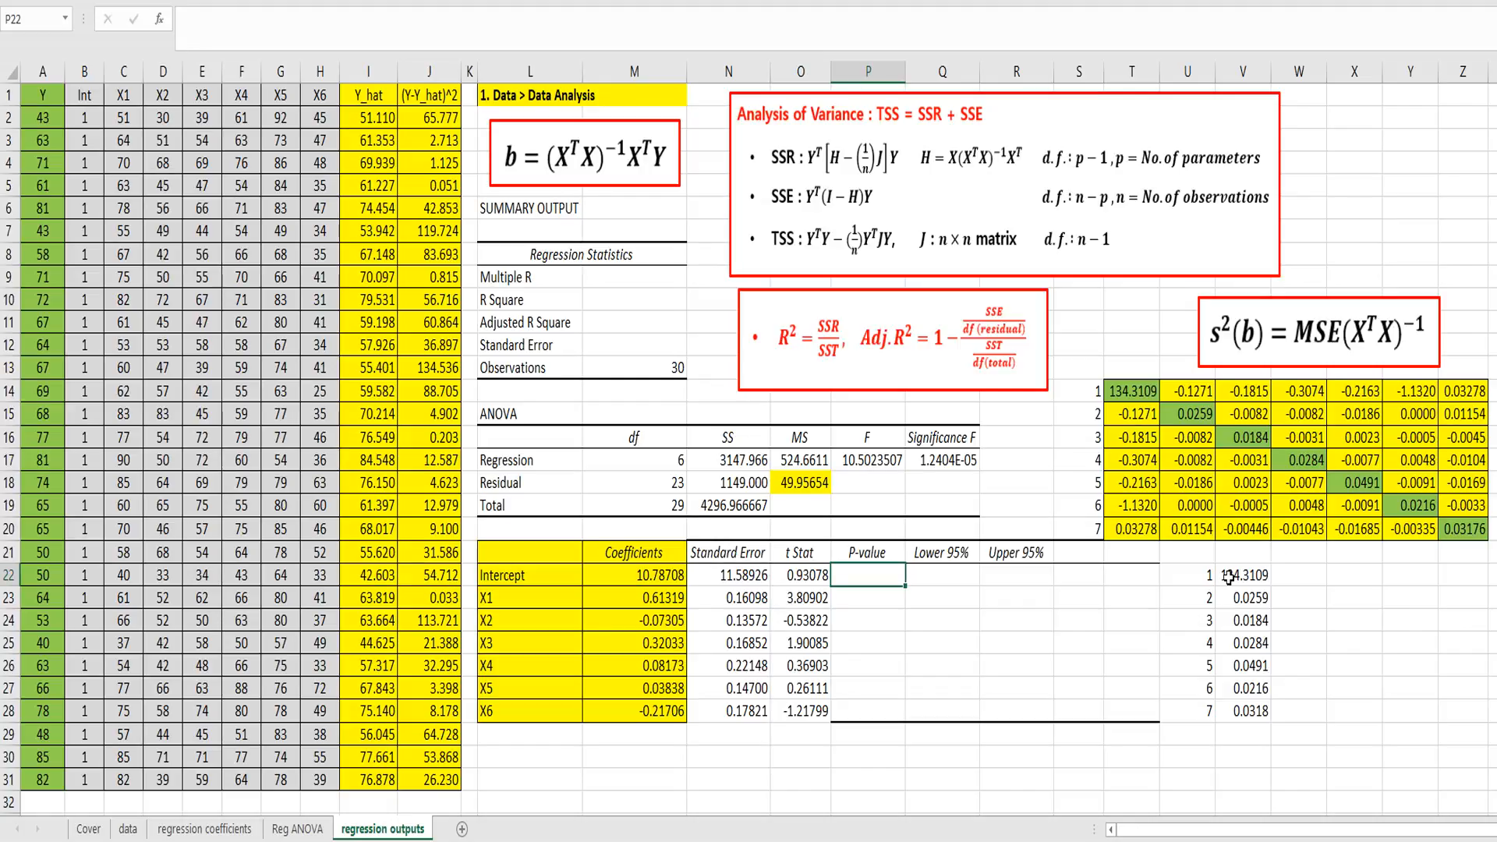
left_click(1227, 576)
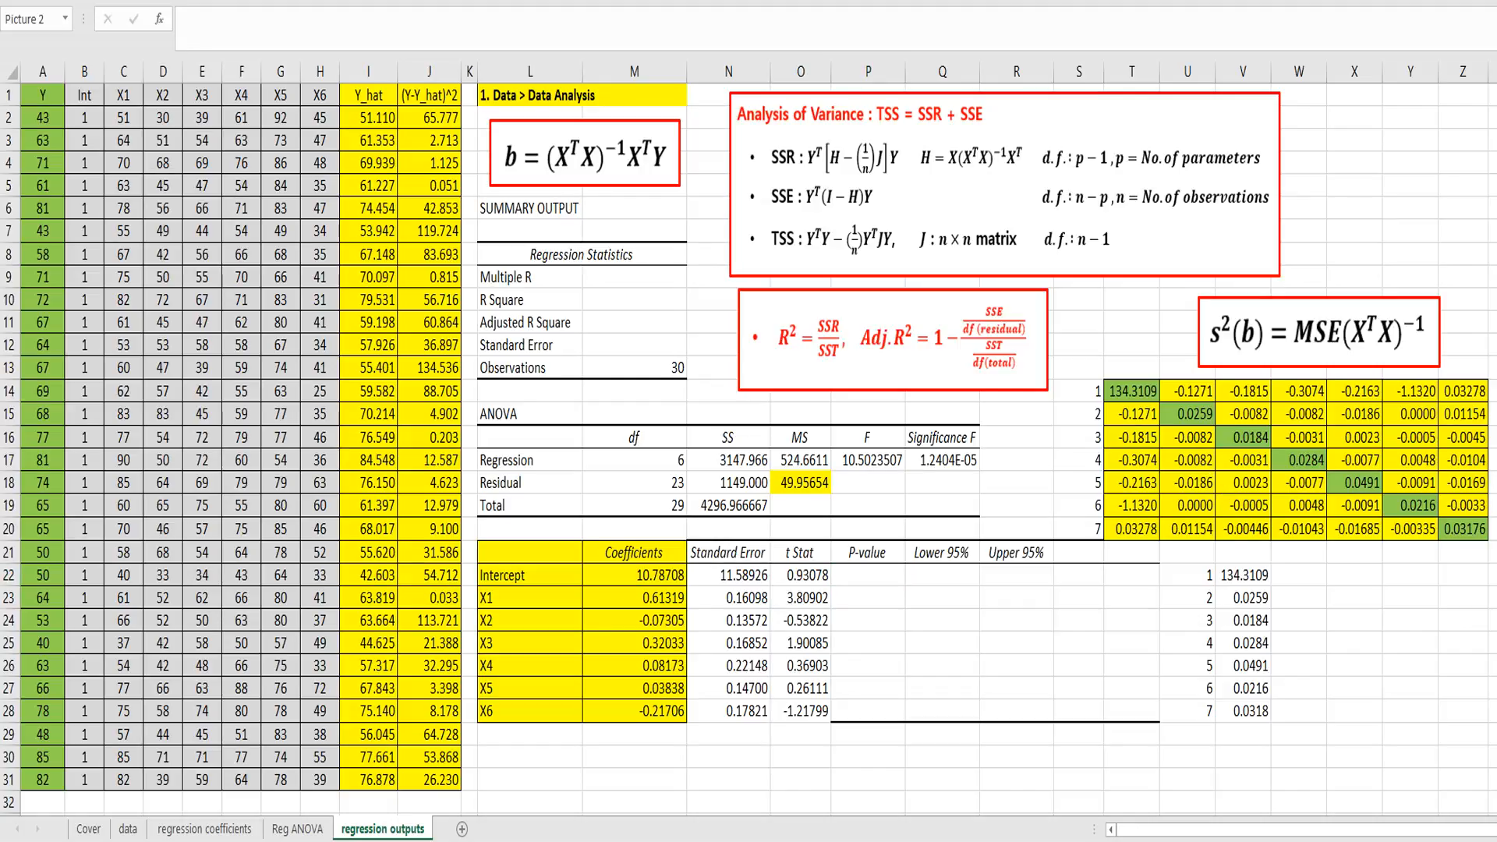
left_click(885, 577)
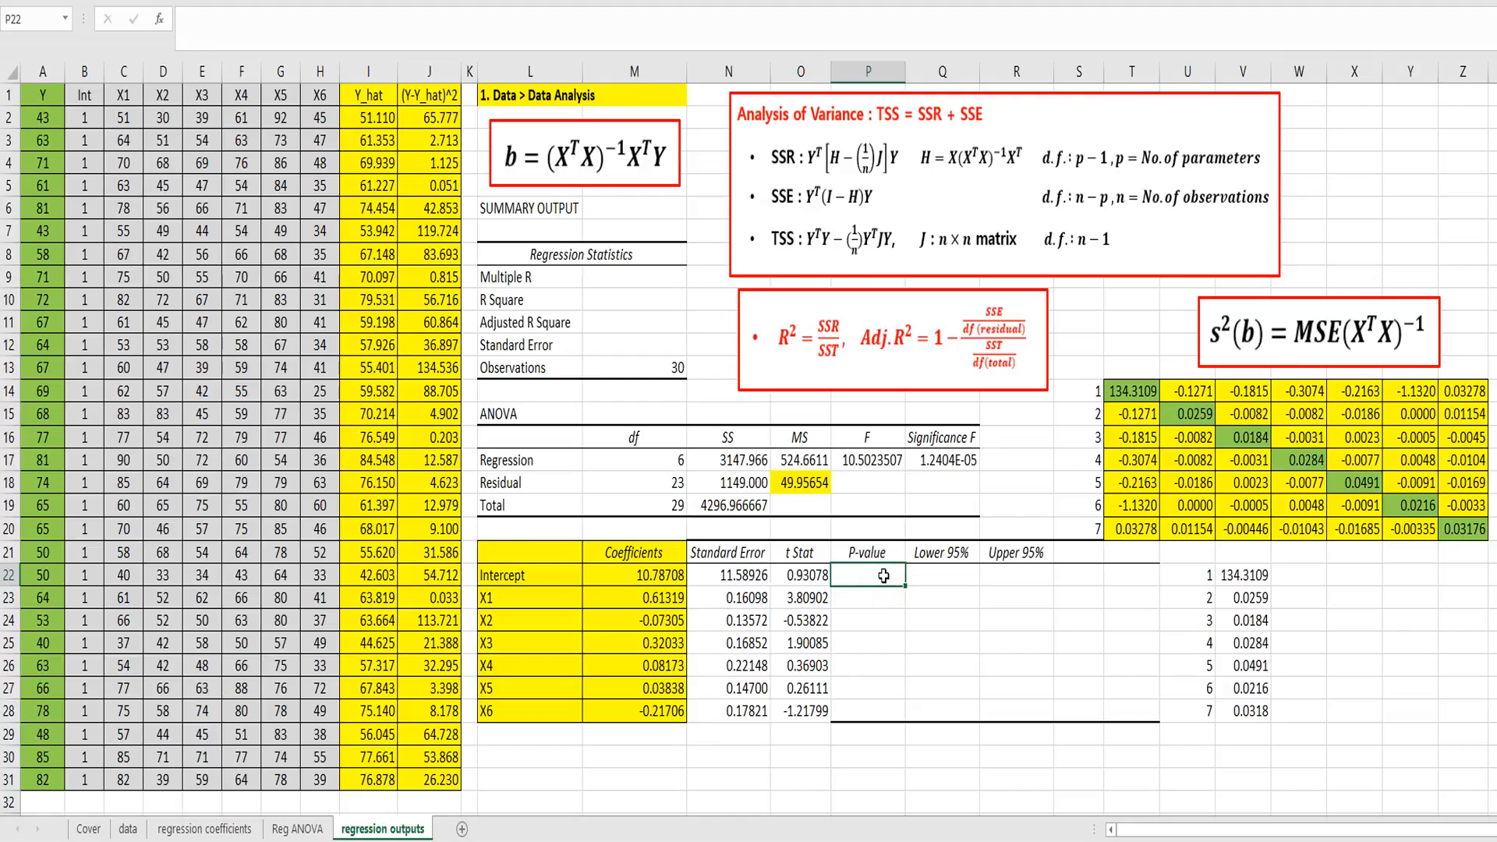
type("=2*(1-t.dist")
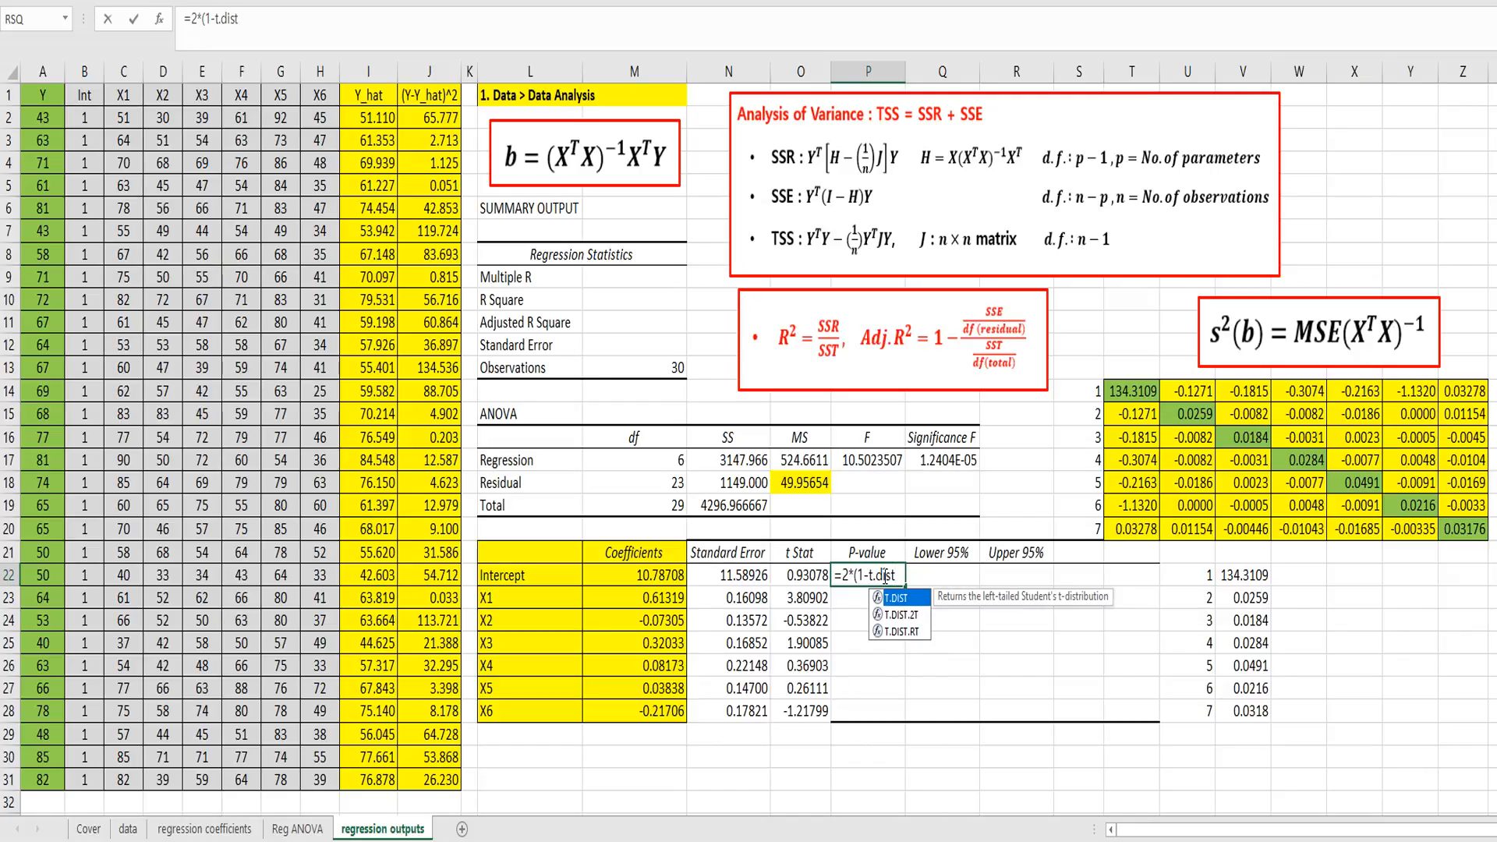
type("(")
type("abs(")
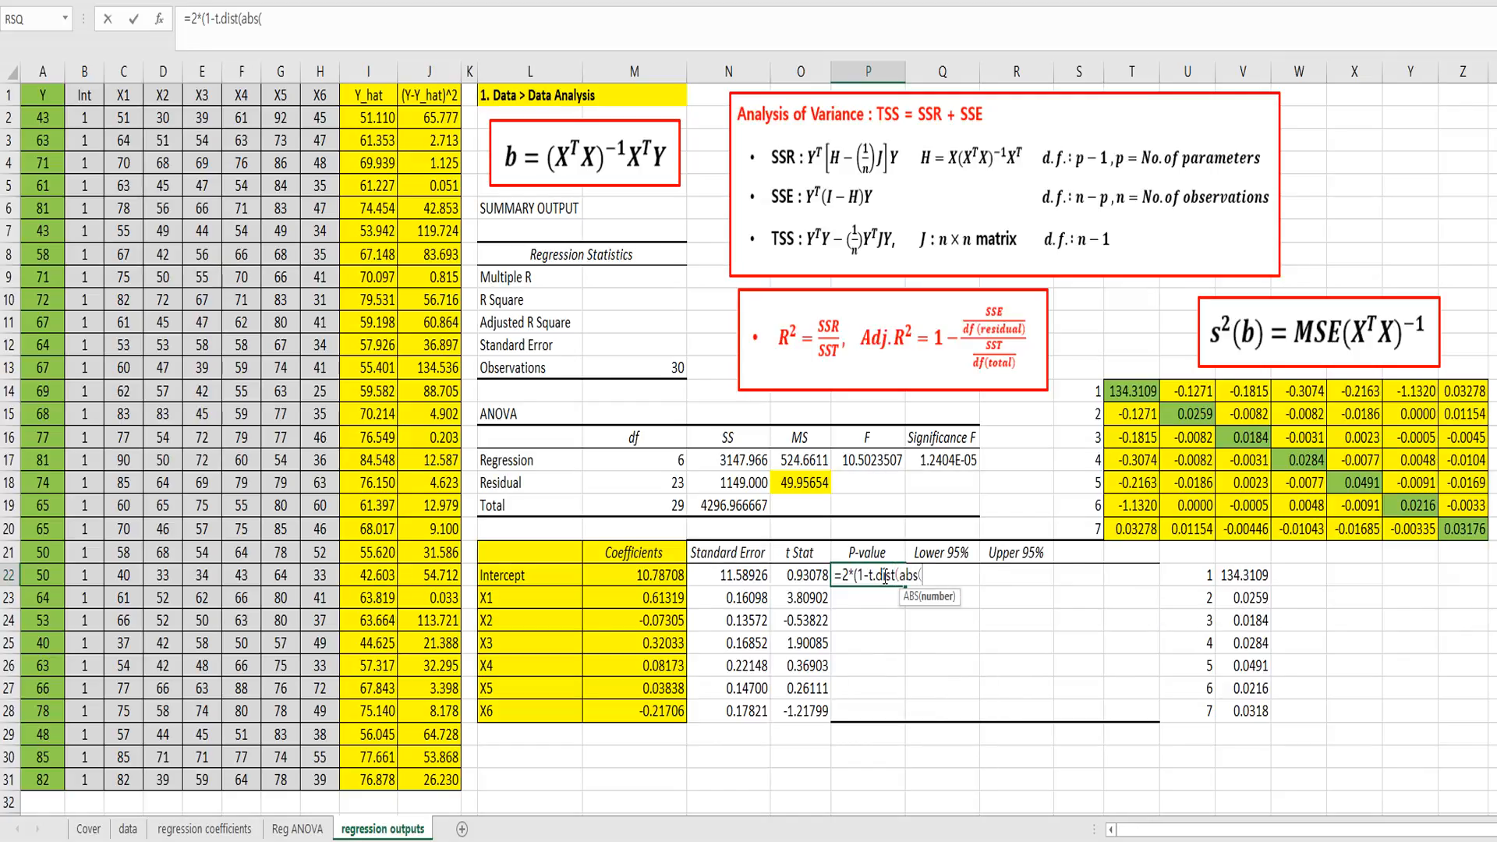
key("Left")
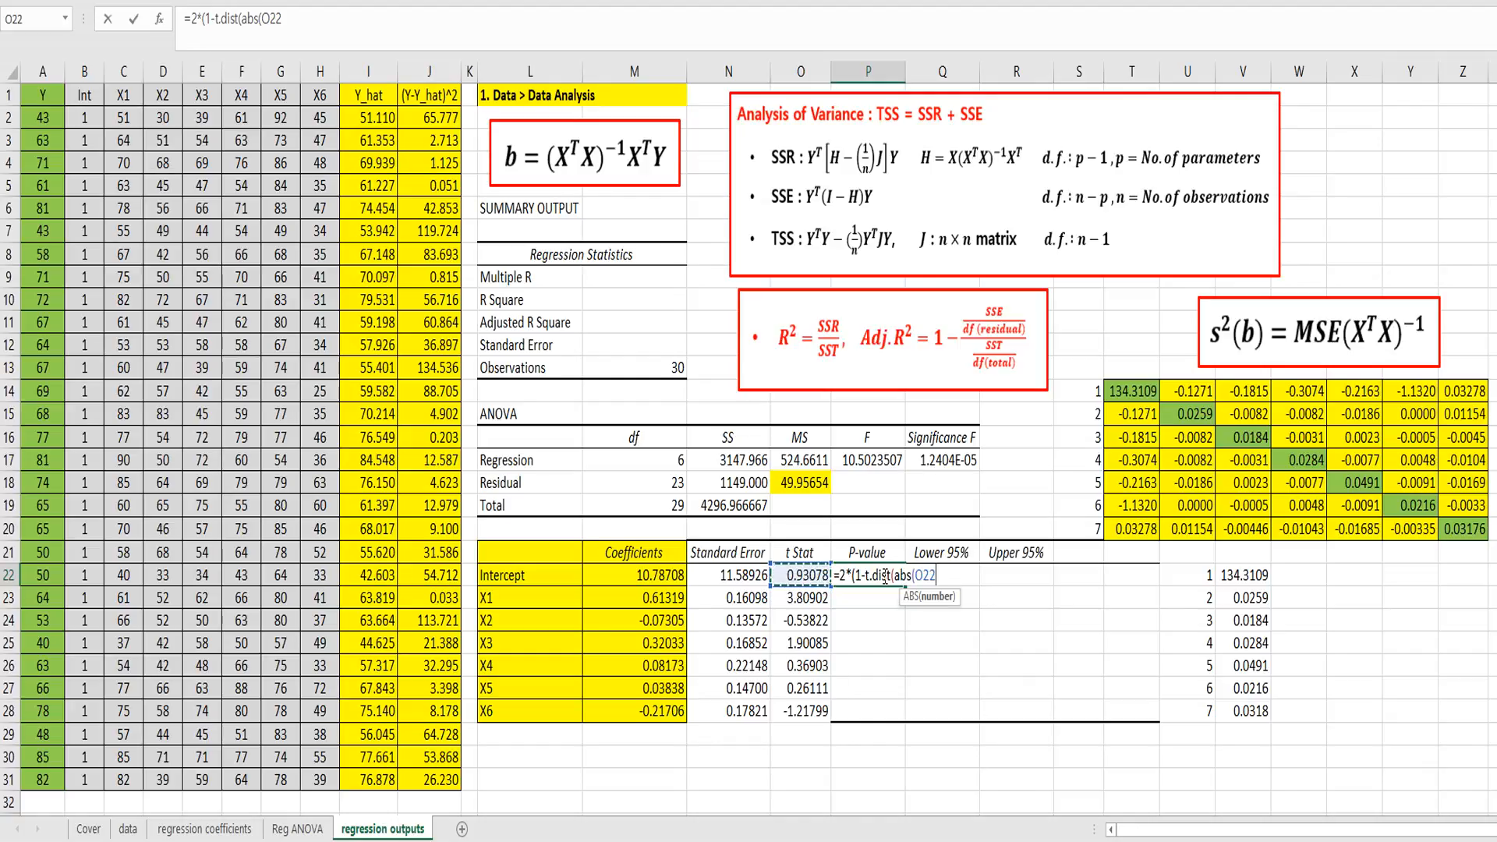
type(")")
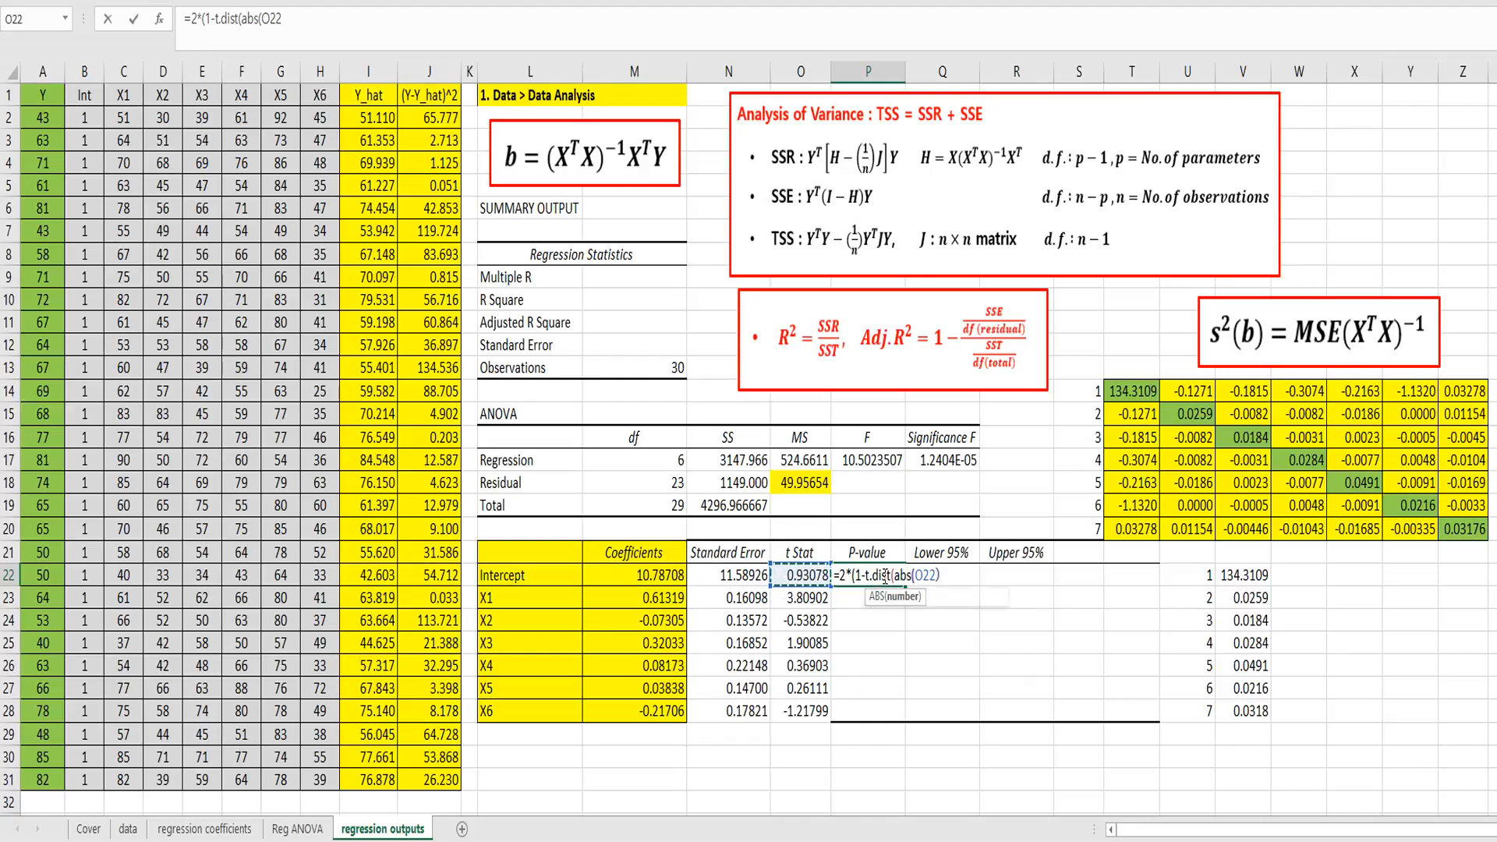
type(",23")
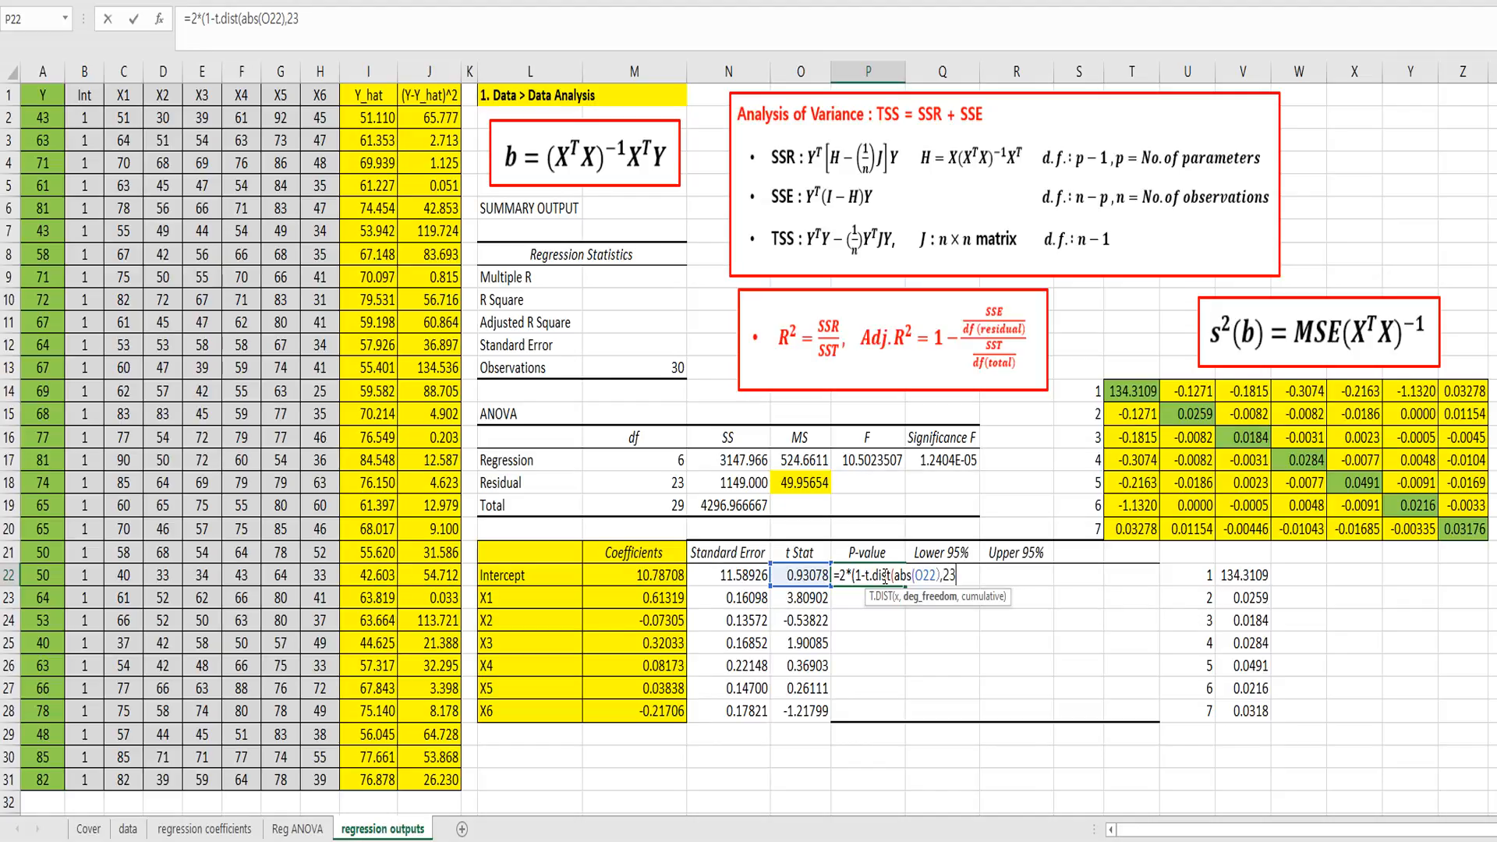
type(",t")
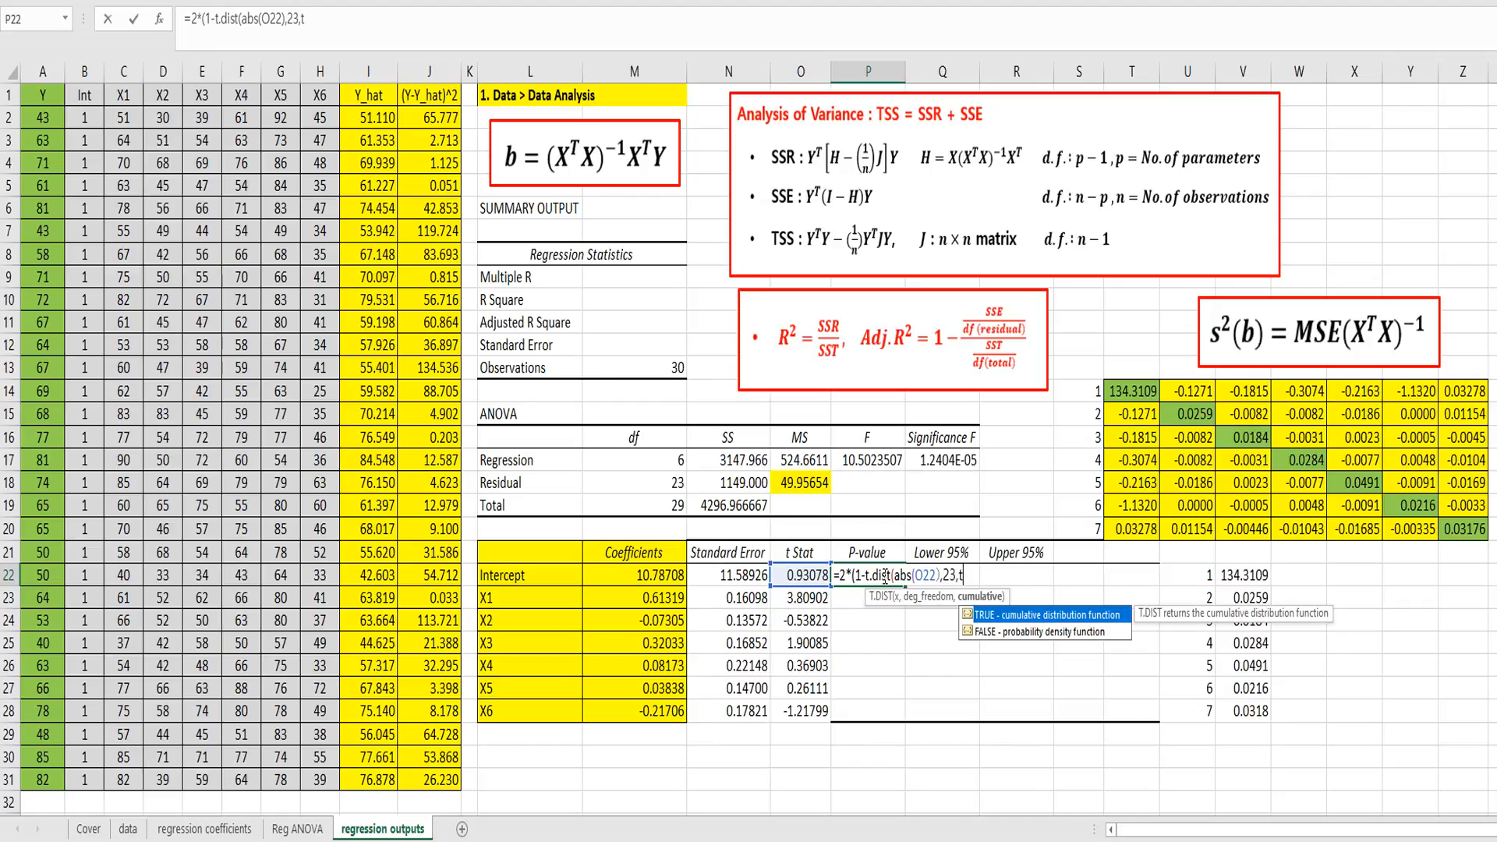
type("rue)")
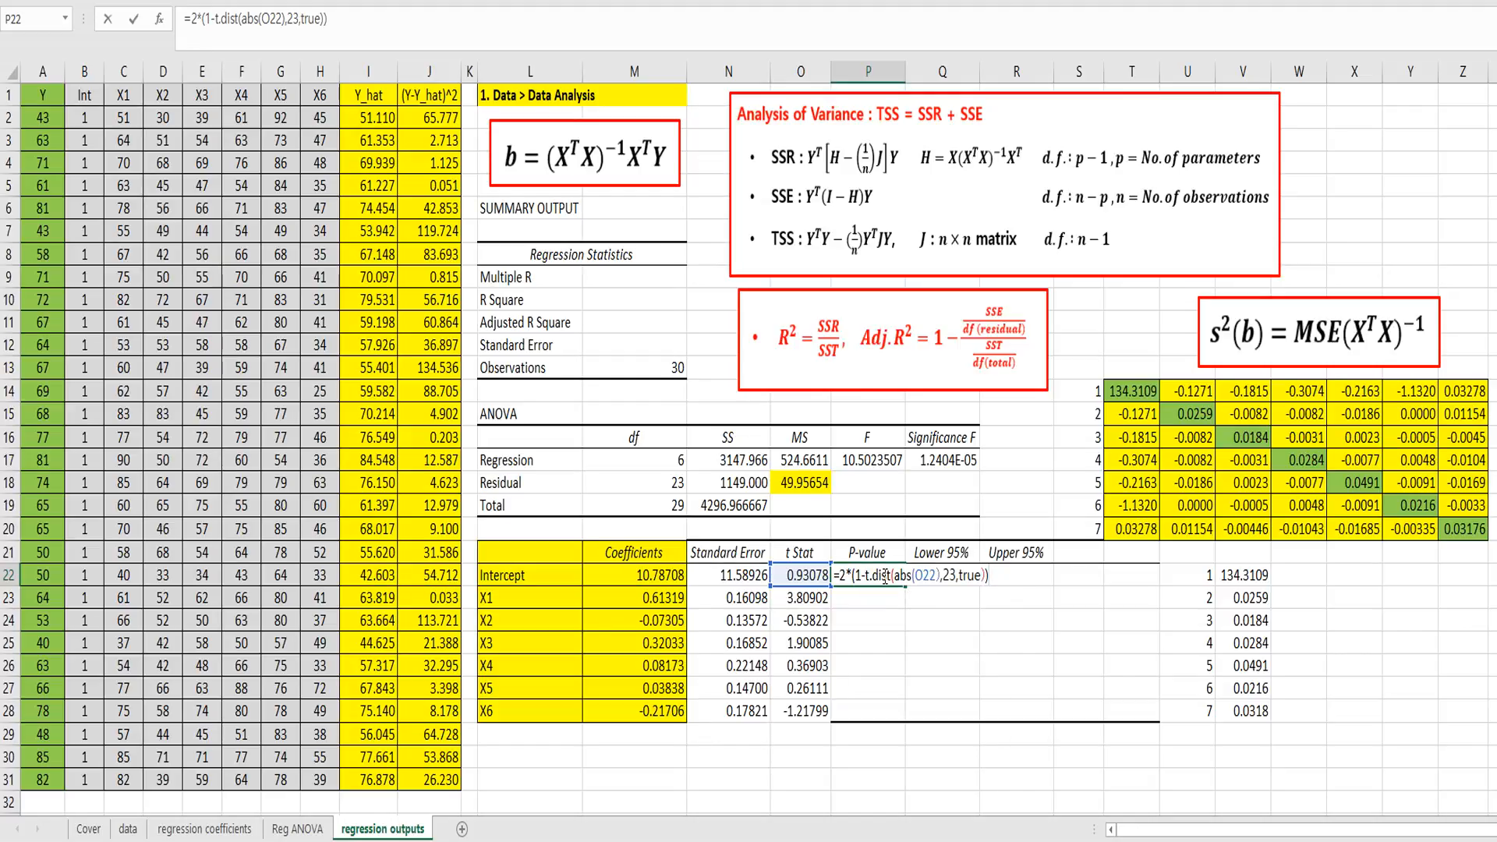
key("Return")
Step: Copy the P-value formula from P22 through P28 for X1 to X6 and look over the results
left_click(883, 575)
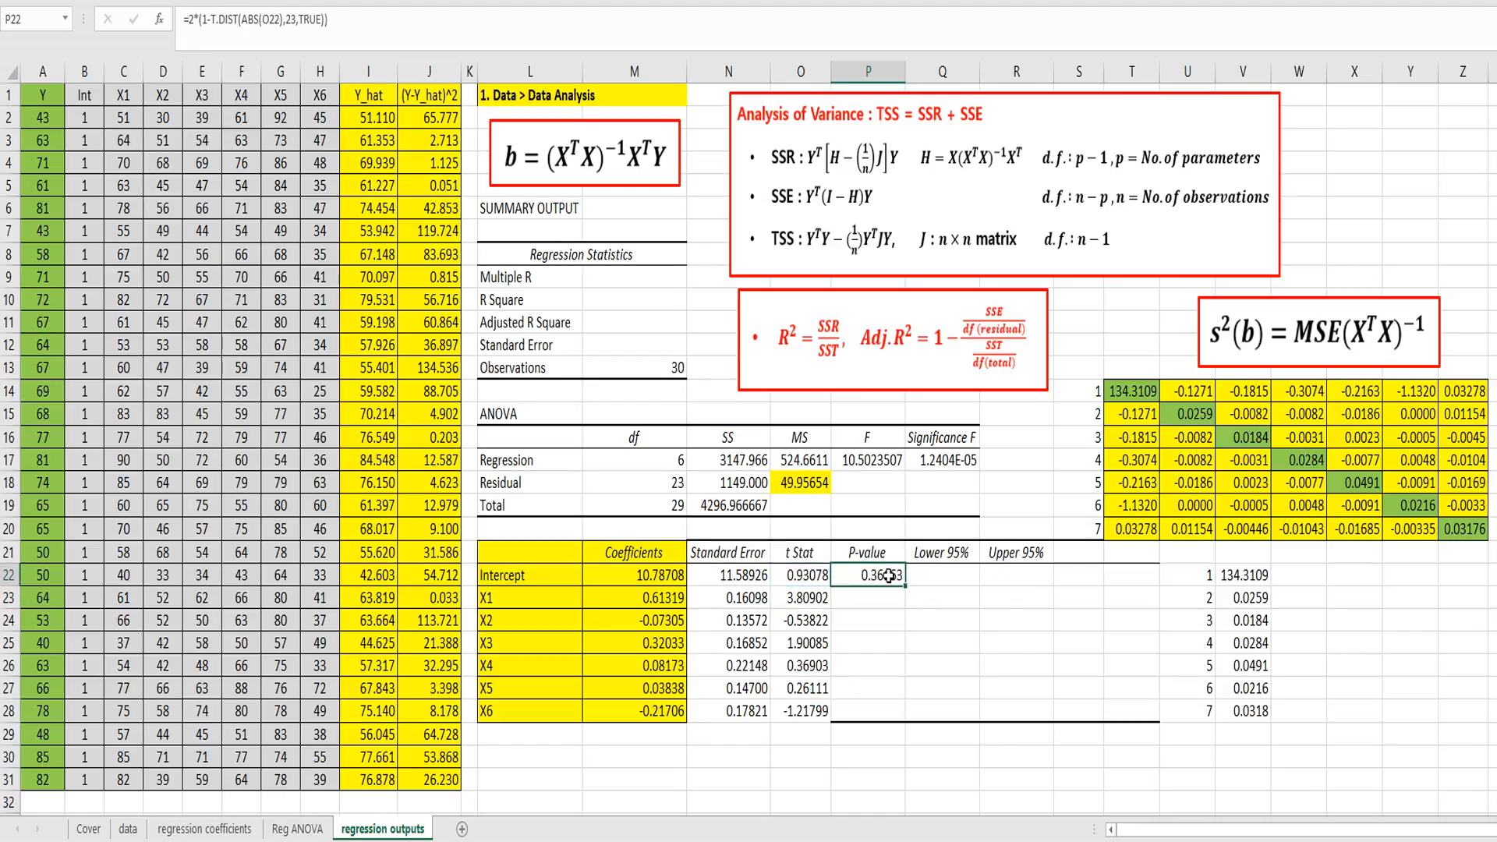
left_click_drag(906, 585, 907, 713)
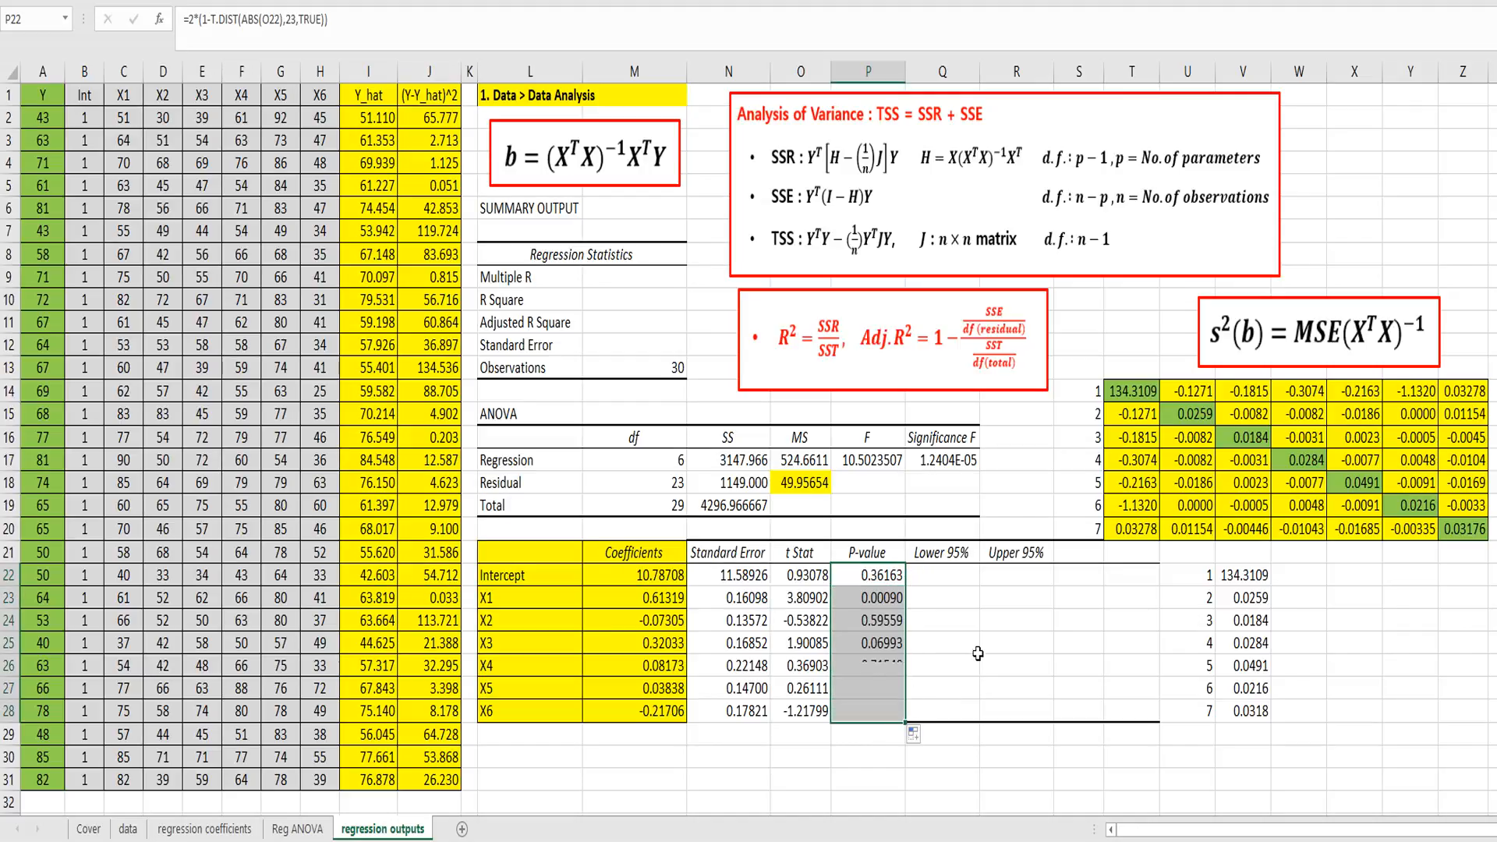
left_click(879, 598)
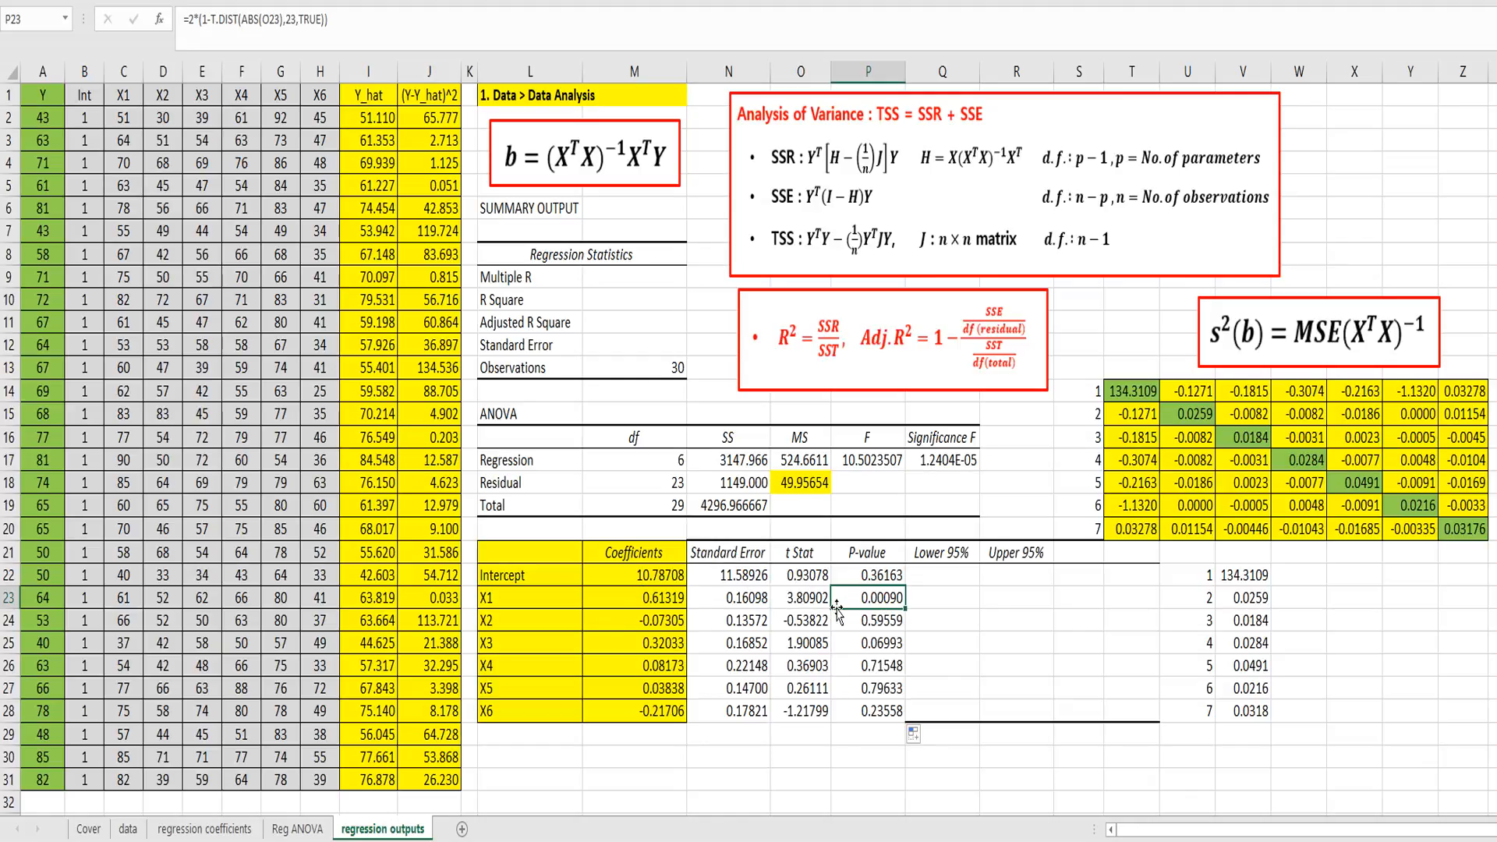
left_click_drag(852, 665, 855, 709)
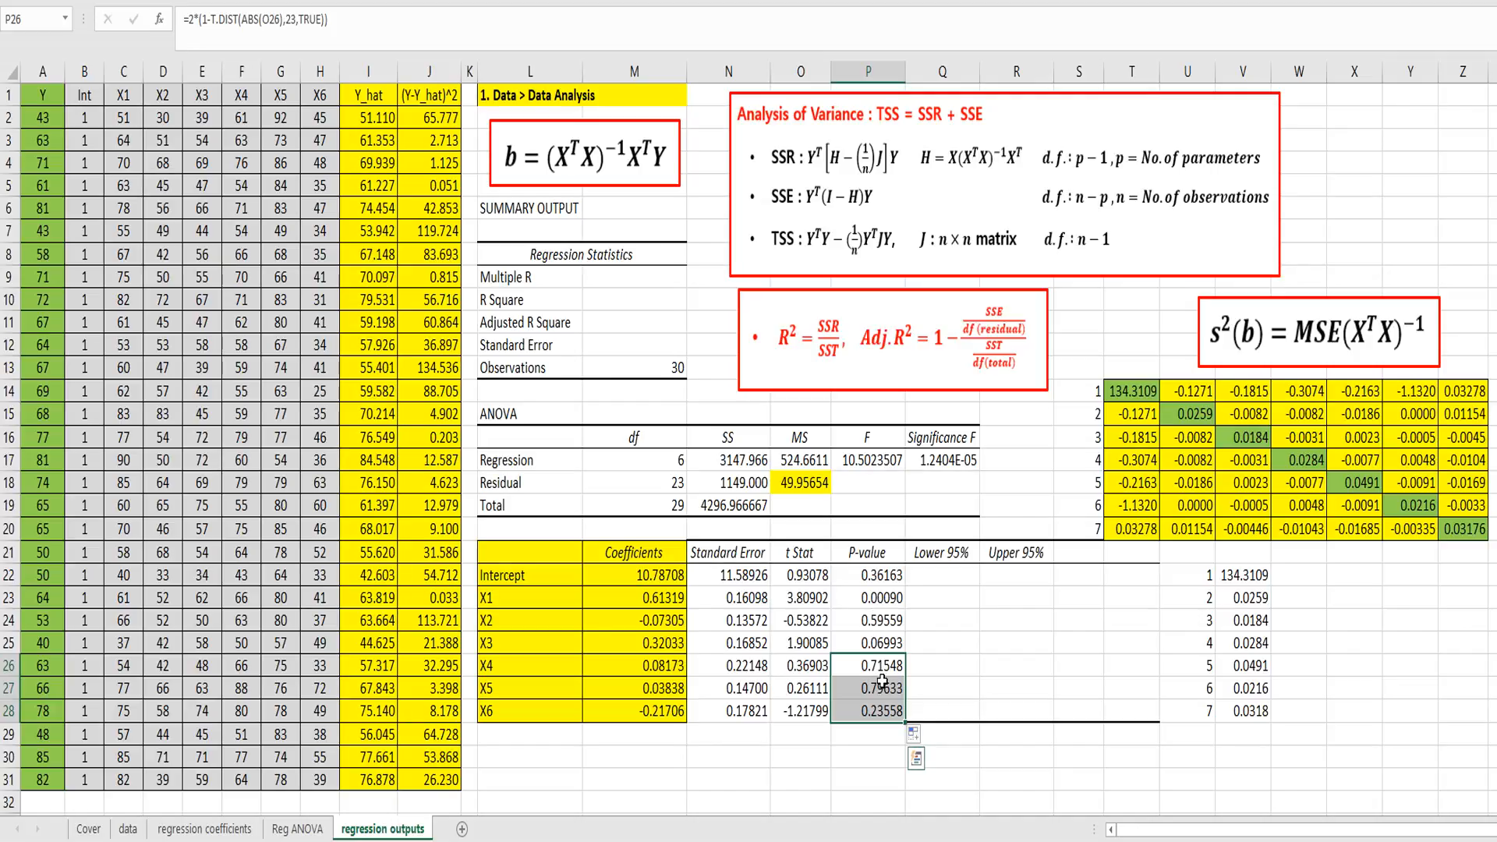
Step: Compute the intercept's Lower 95% limit in Q22 with =M22-T.INV(0.975,23)*N22
left_click(937, 620)
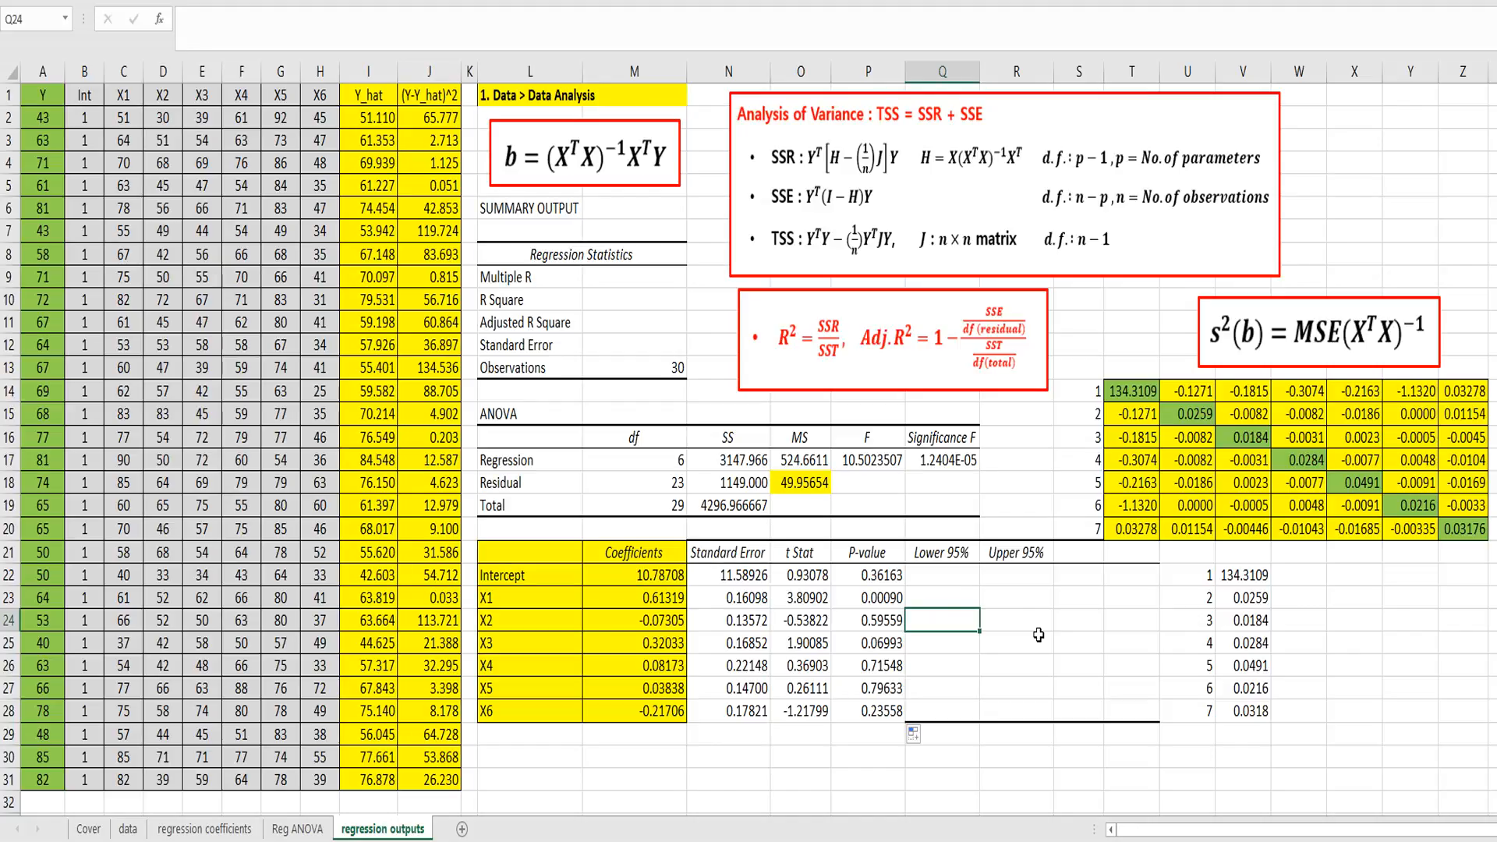
key("Up")
key("Up")
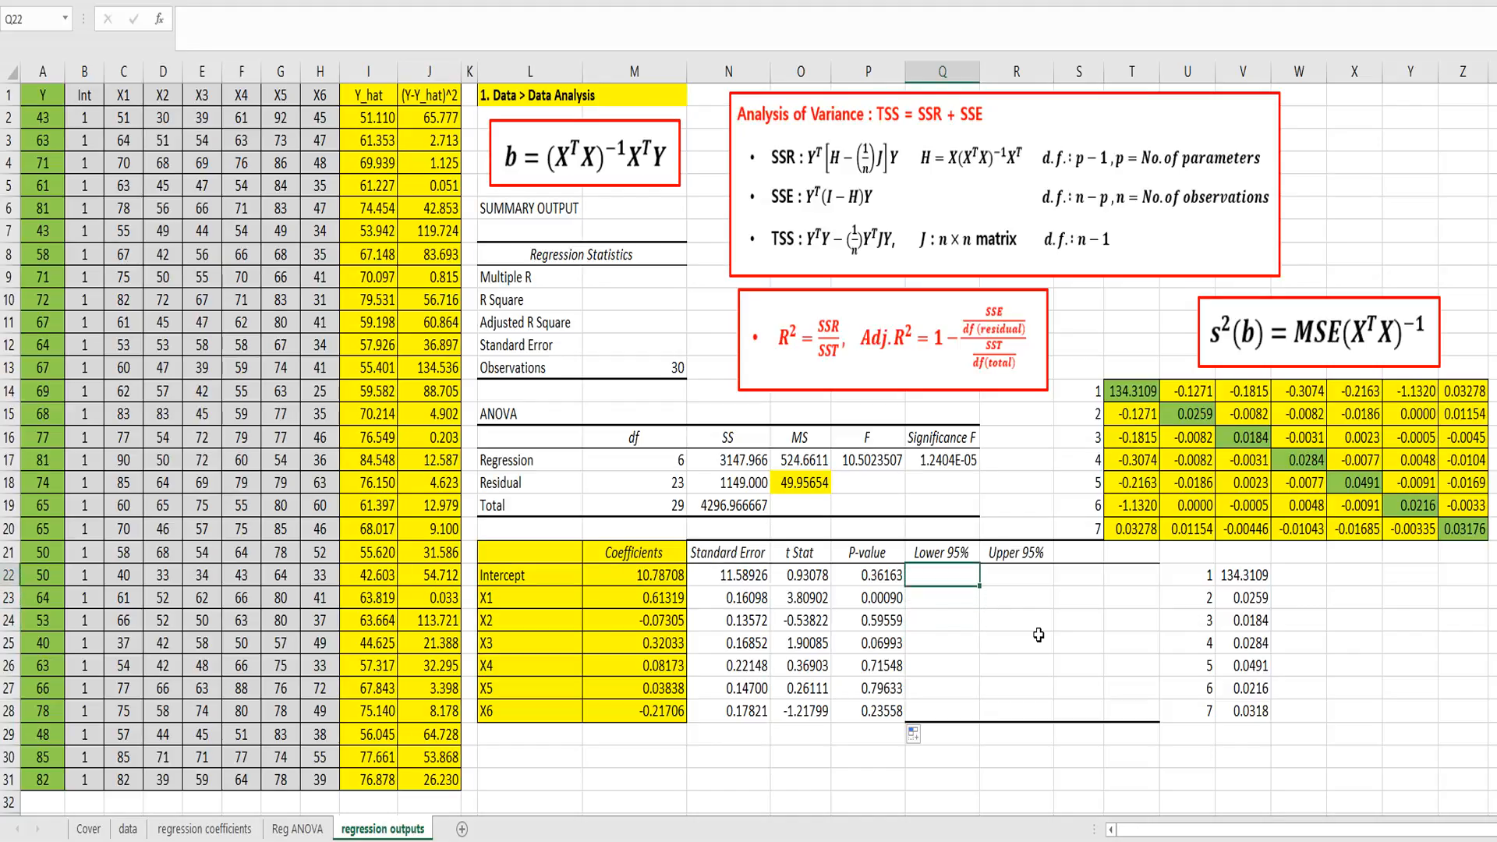
type("=")
key("Left")
key("Left")
key("Left")
key("Left")
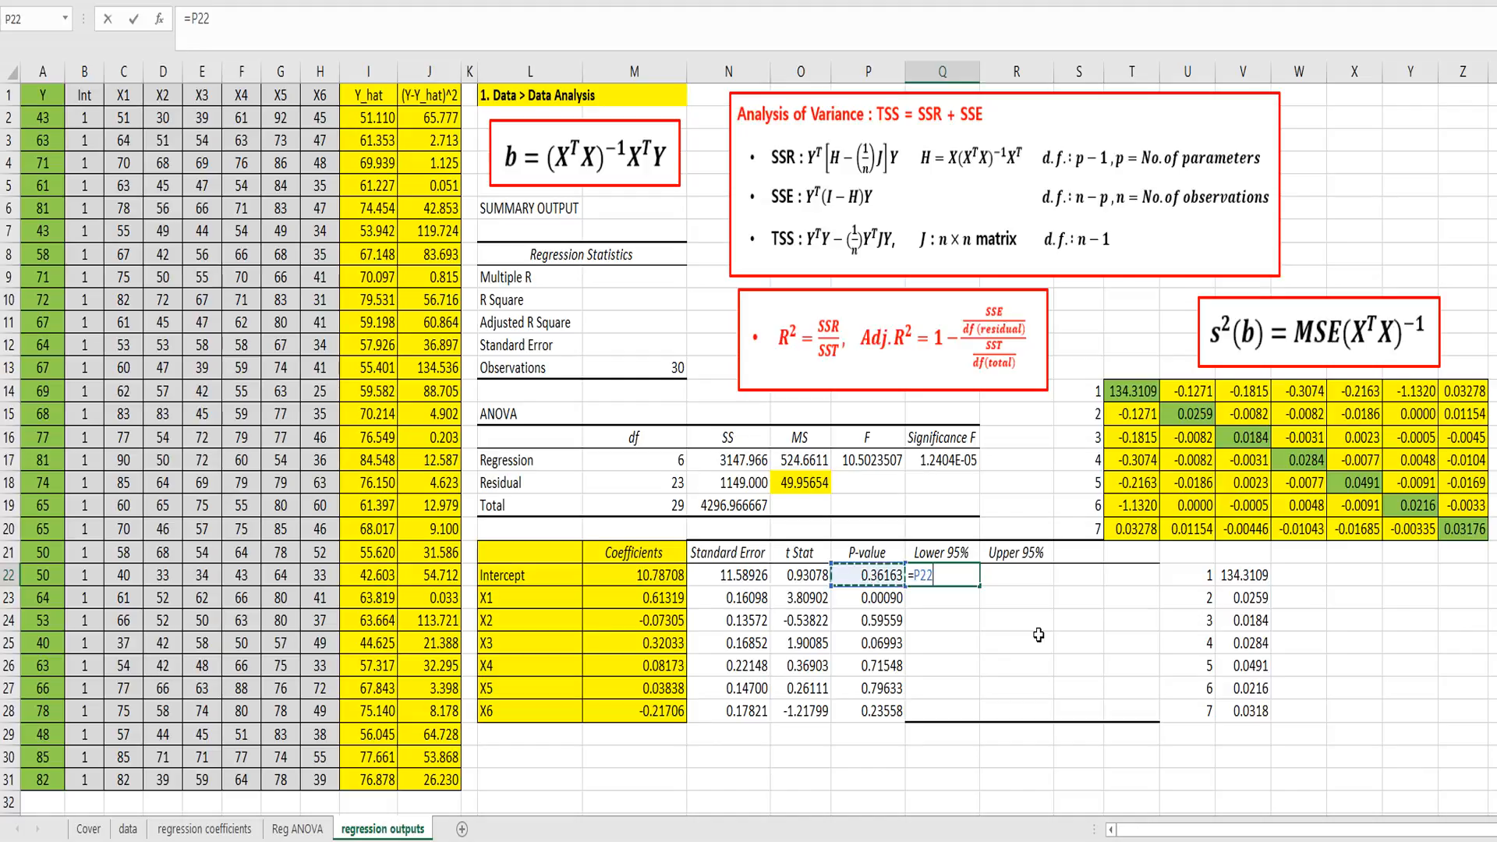
type("-")
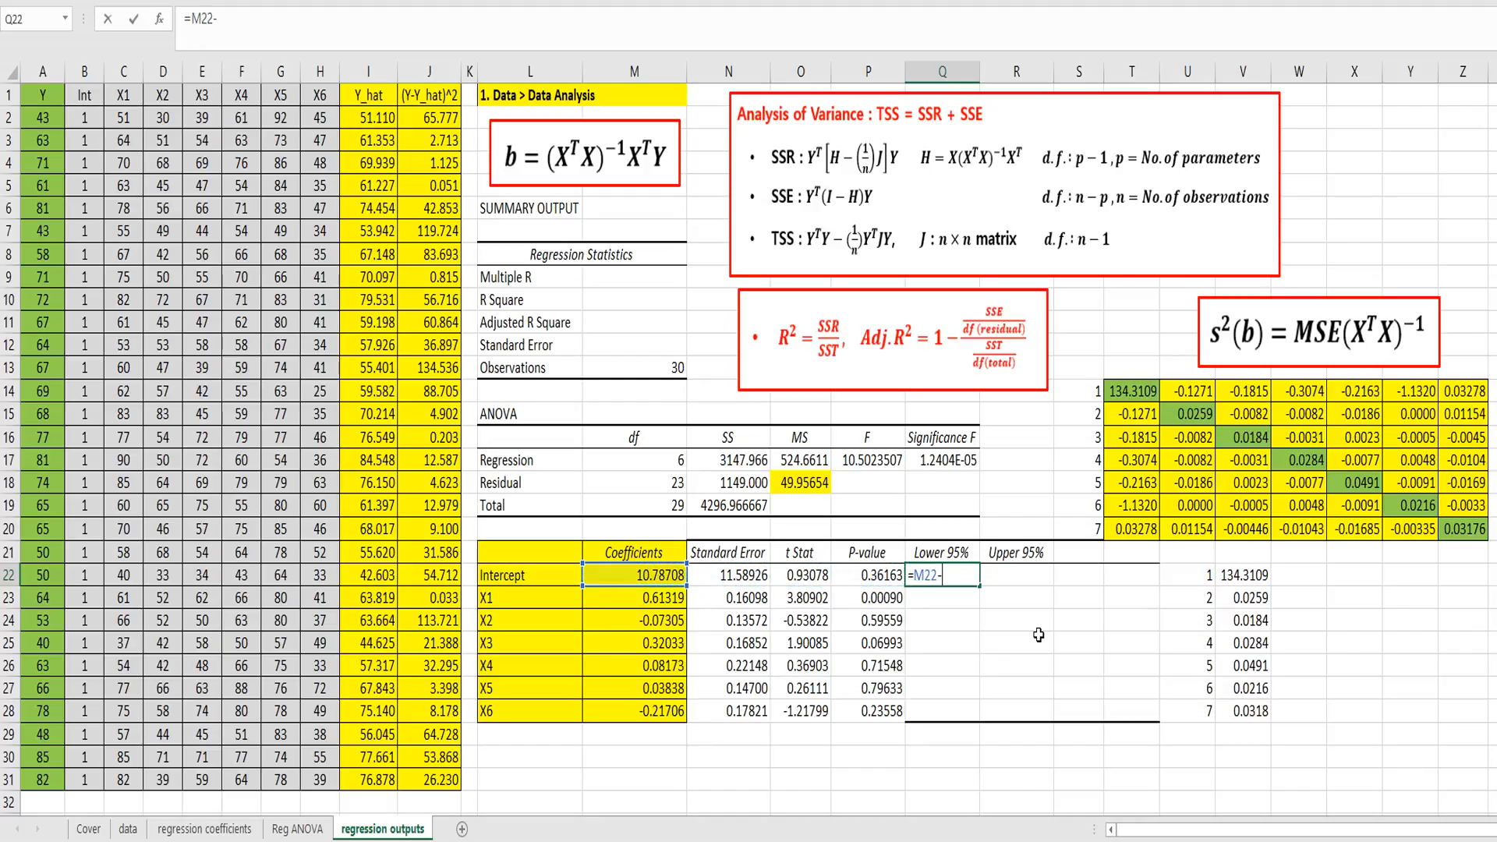
type("t.inv(")
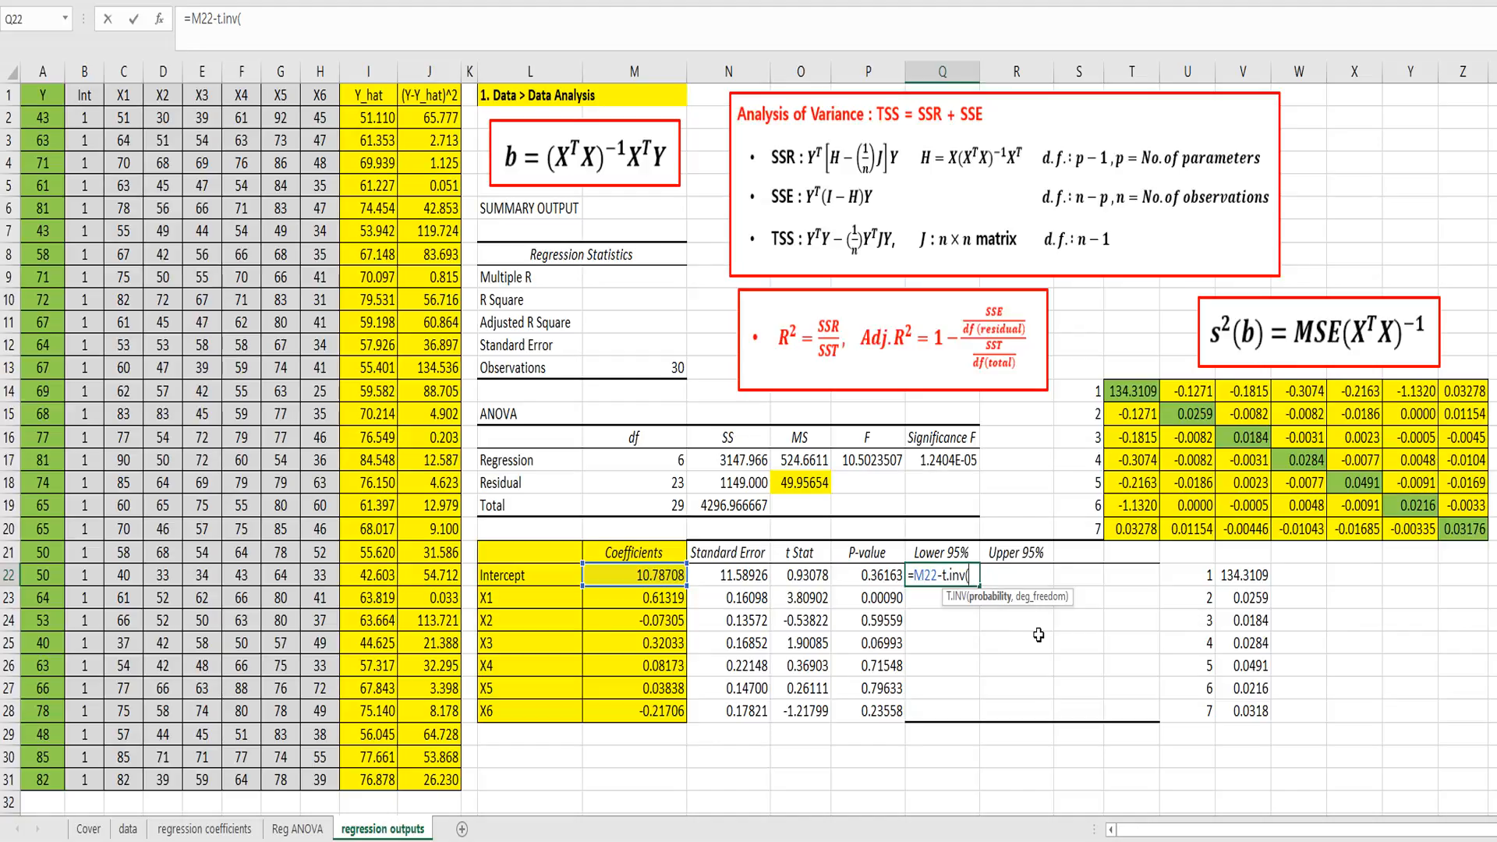
type("0.975,")
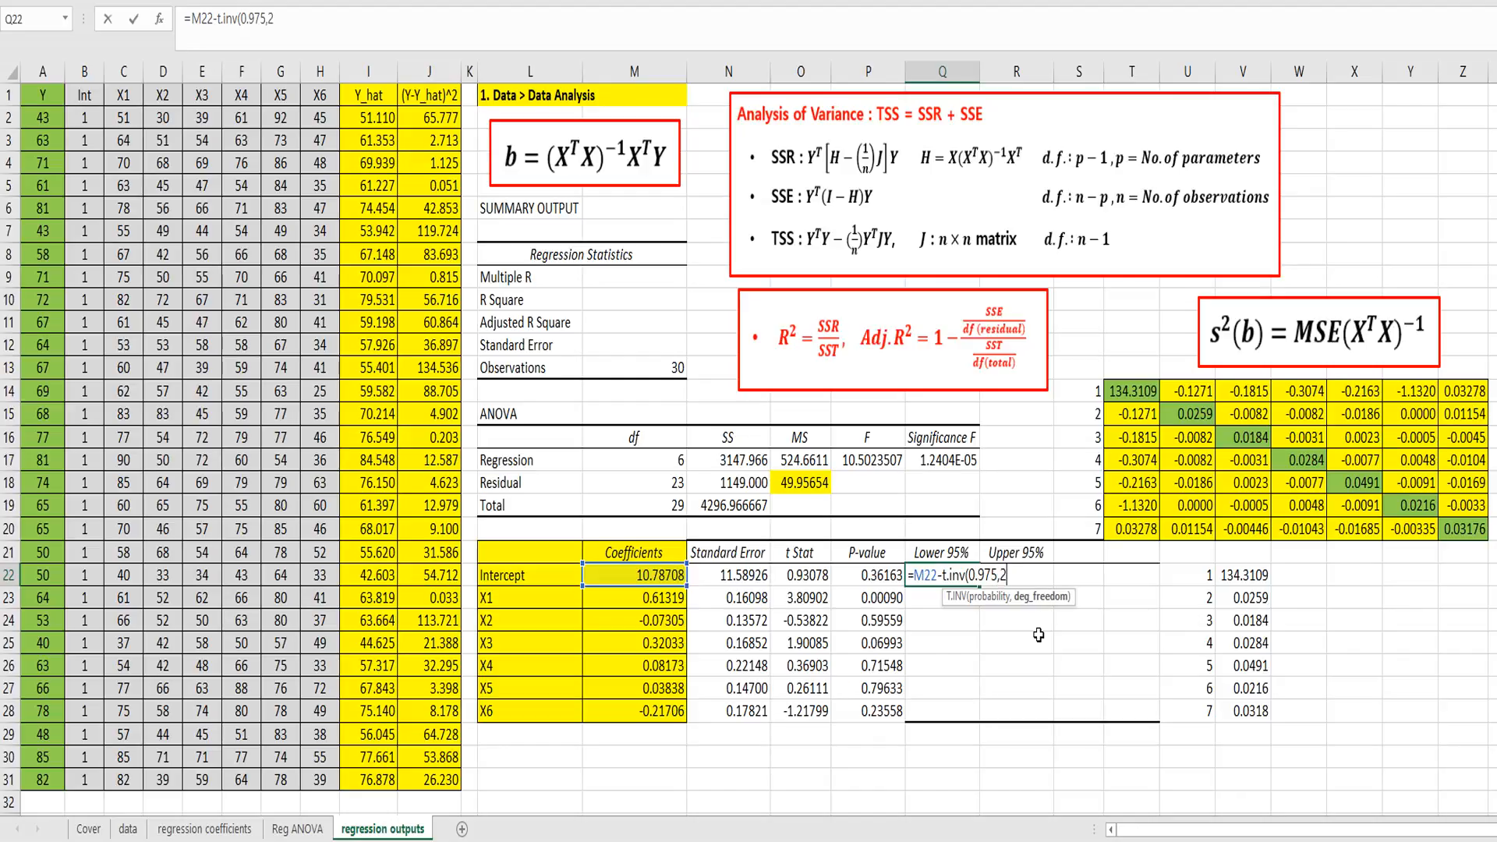
type("23)")
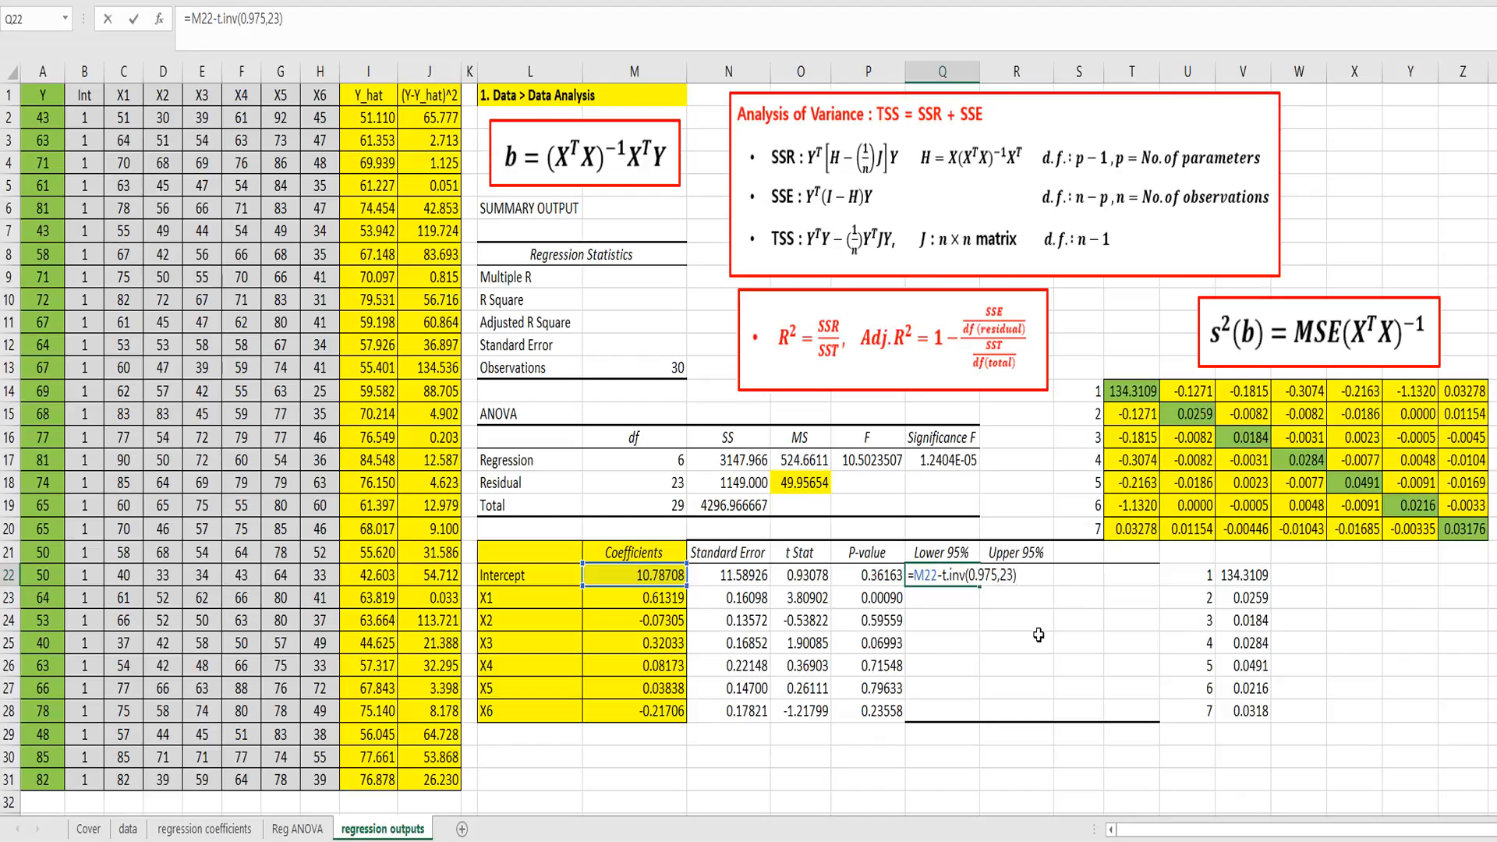
type("*")
left_click(739, 575)
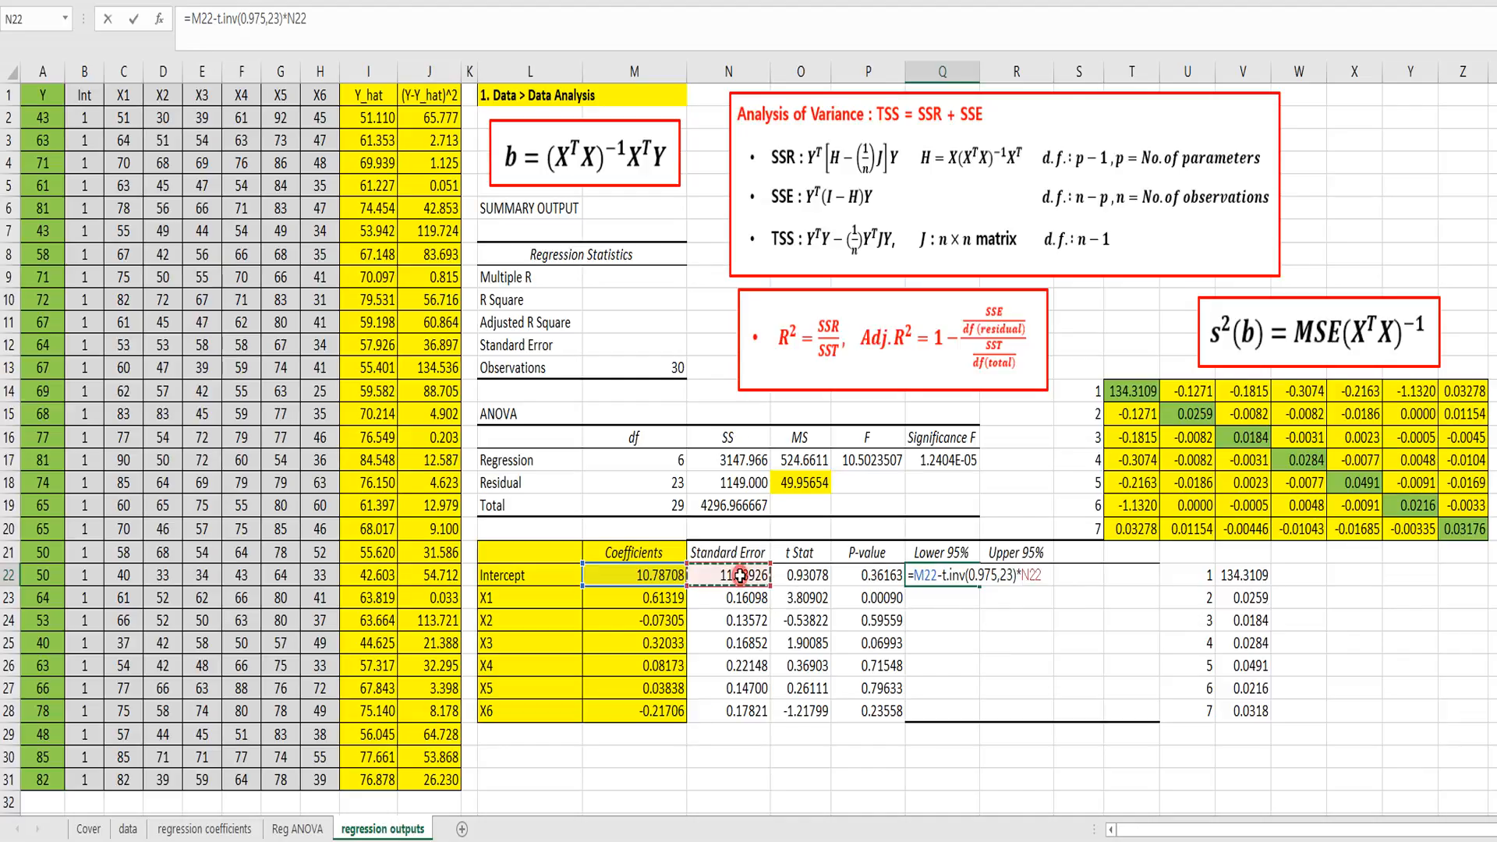
key("Return")
Step: Copy the Lower 95% formula from Q22 through Q28 for X1 to X6
key("Up")
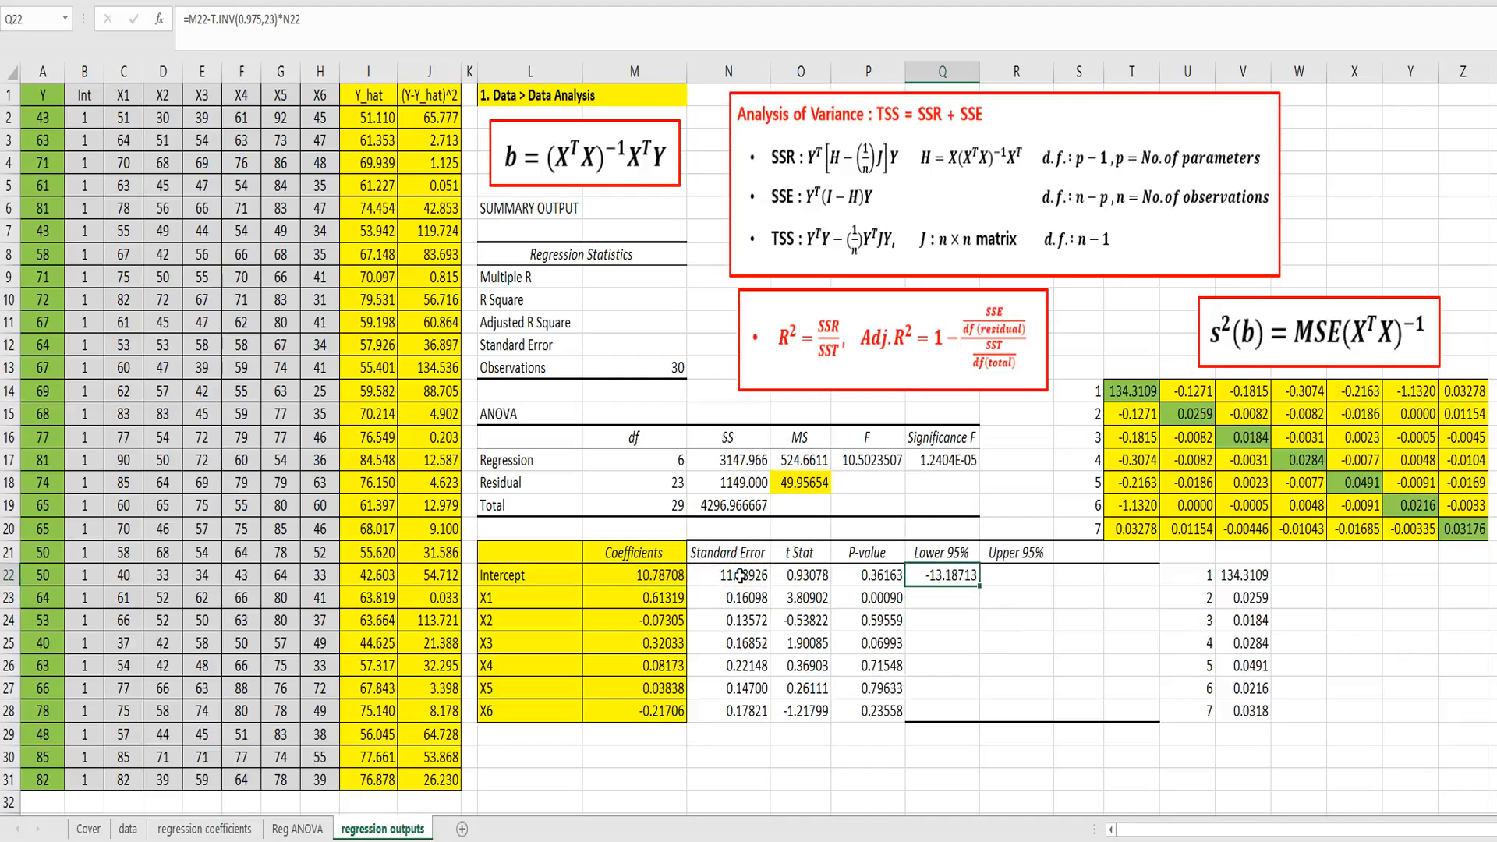
key("ctrl+c")
left_click(935, 712, "shift")
key("ctrl+v")
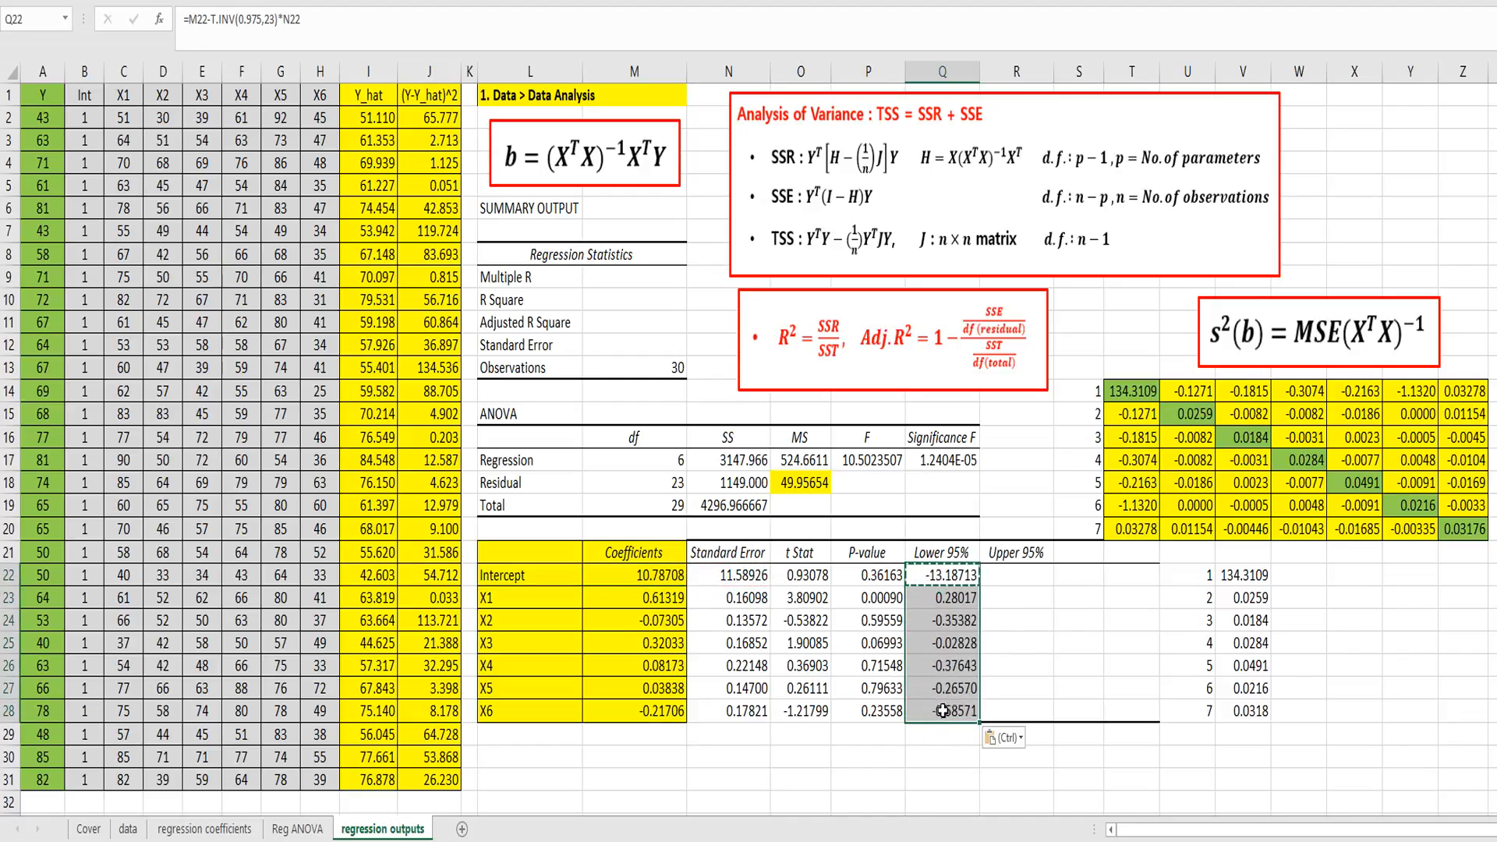
Step: Reuse the Lower 95% formula text in R22 with a plus sign, making the intercept's Upper 95% limit =M22+T.INV(0.975,23)*N22
left_click(956, 576)
left_click_drag(331, 19, 190, 19)
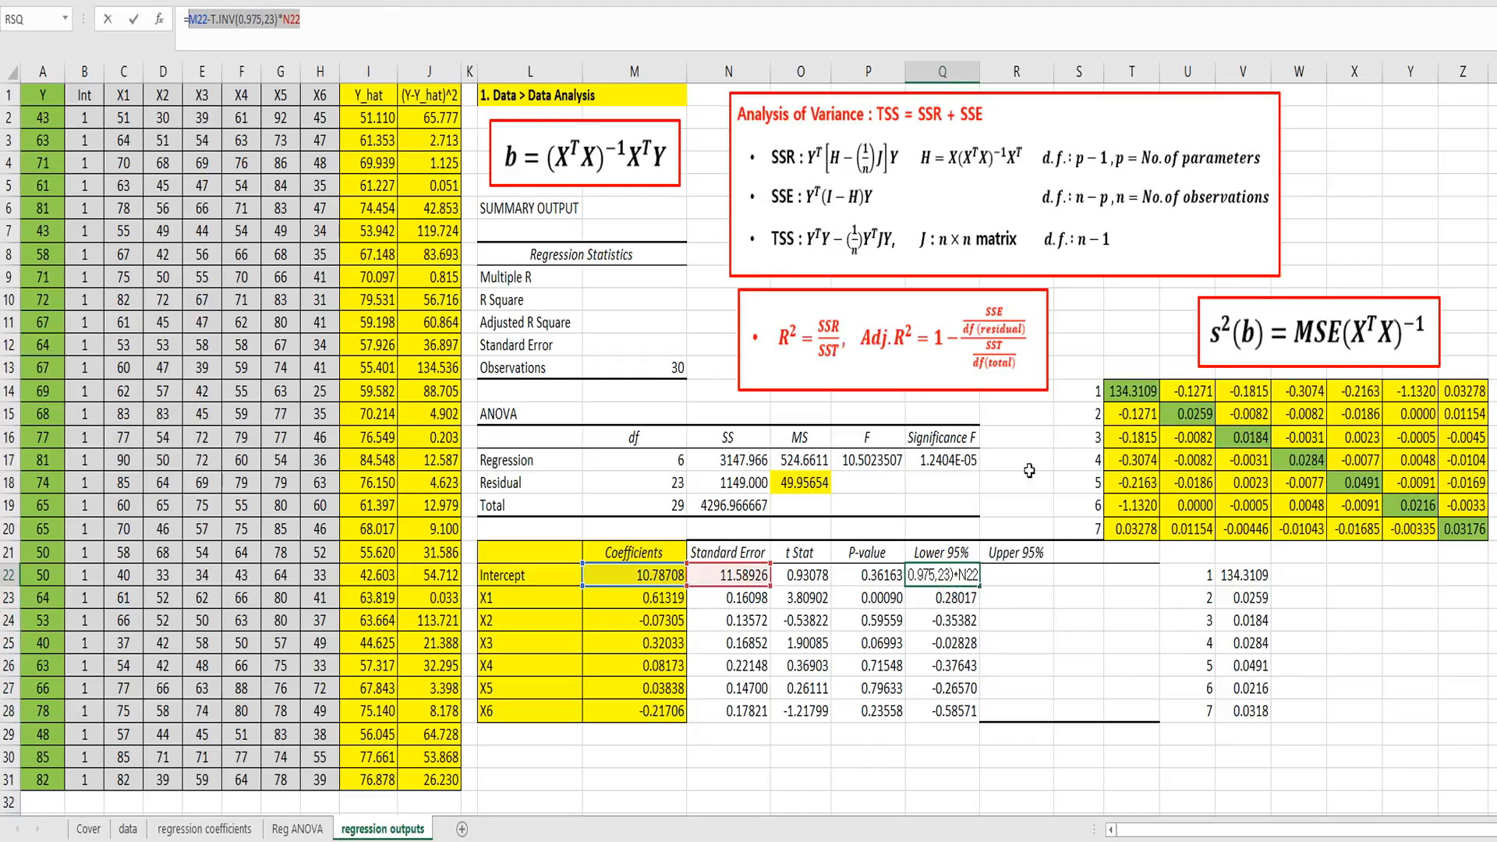
key("Escape")
left_click(1025, 575)
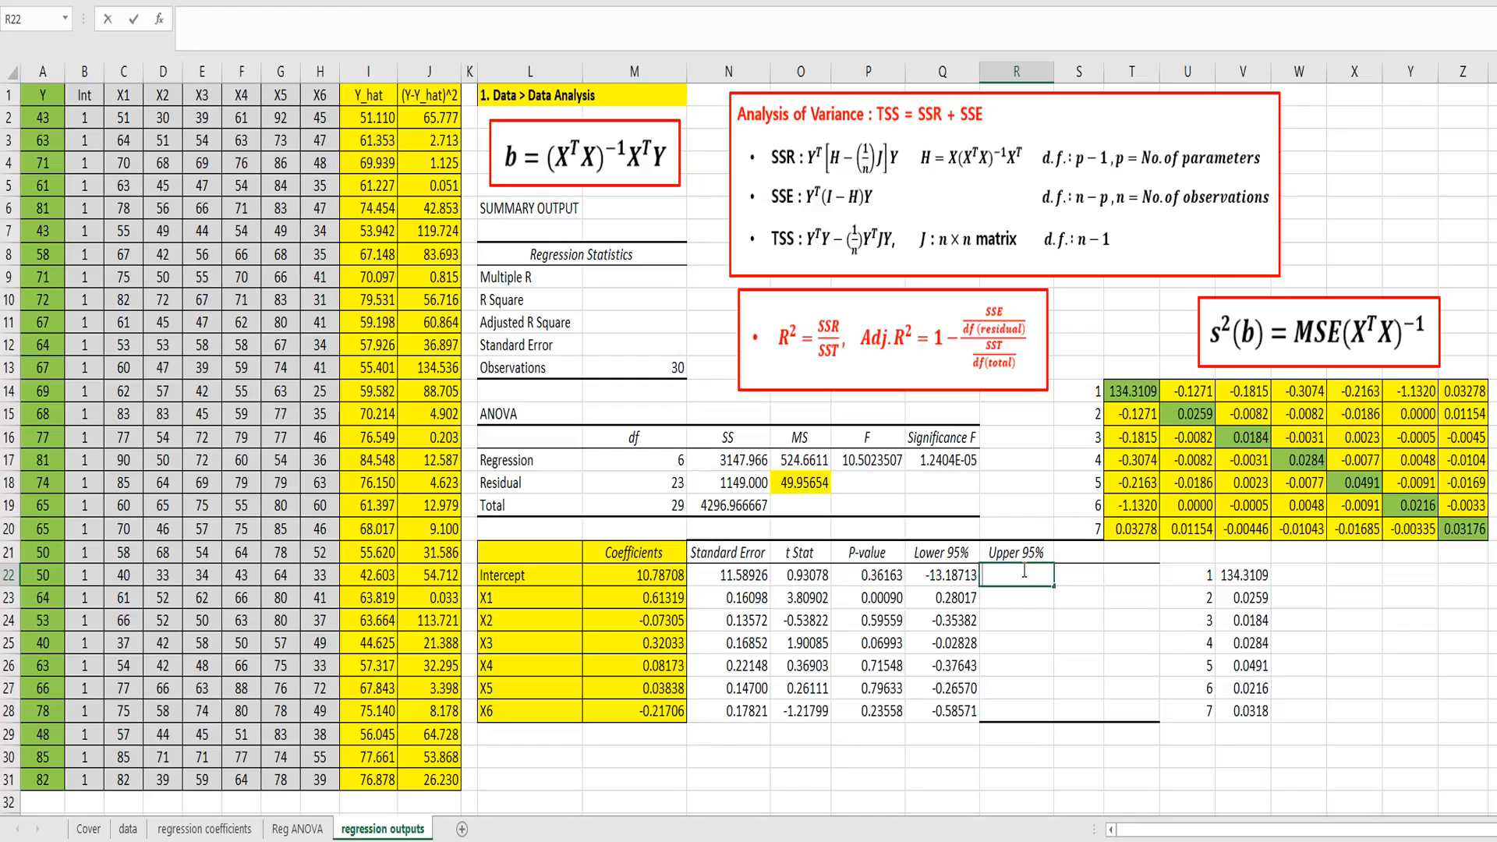
type("=")
key("ctrl+v")
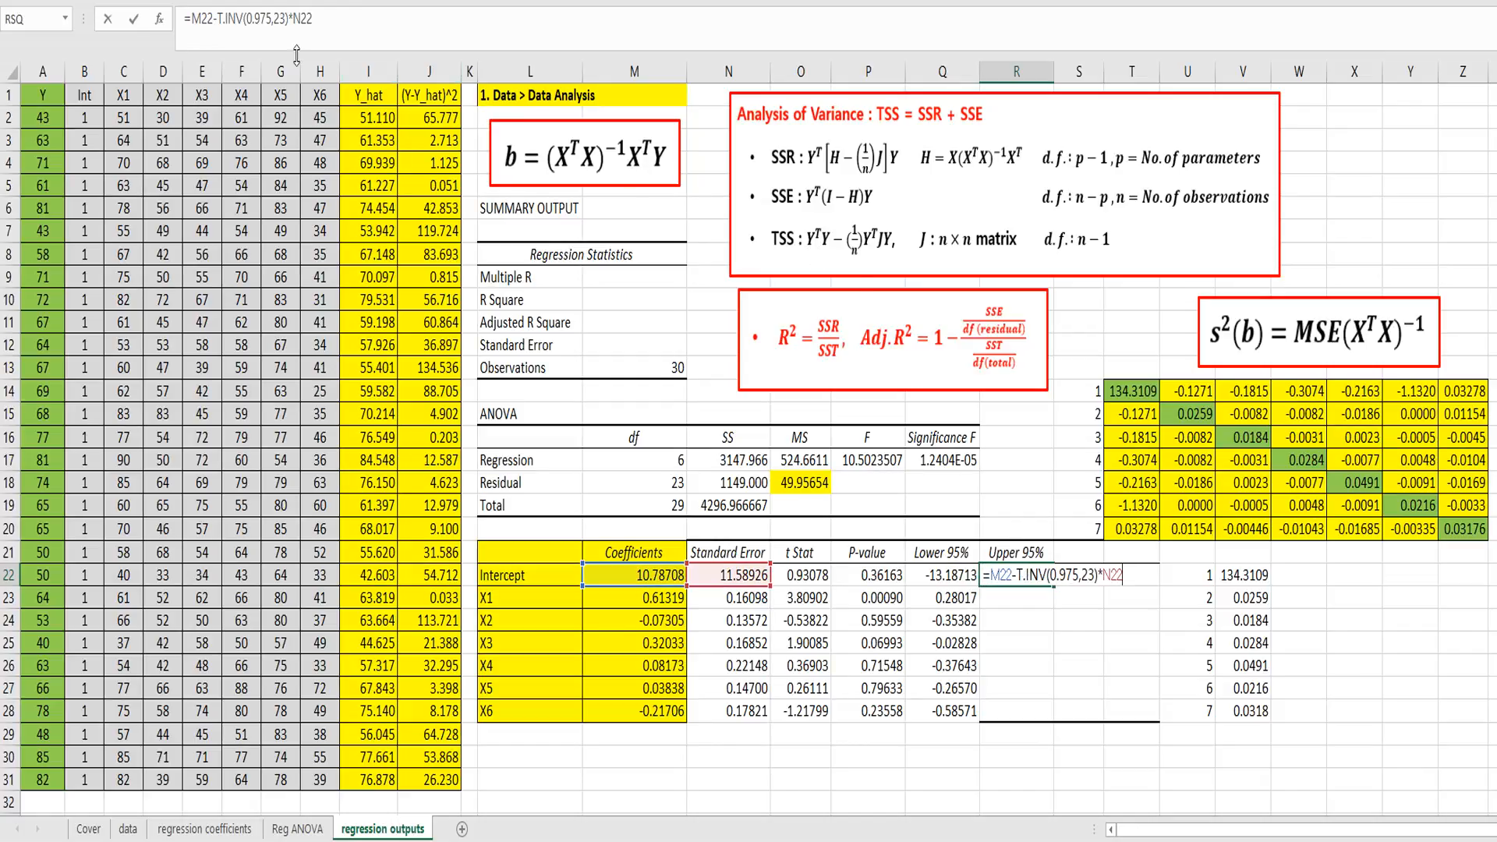
left_click(216, 19)
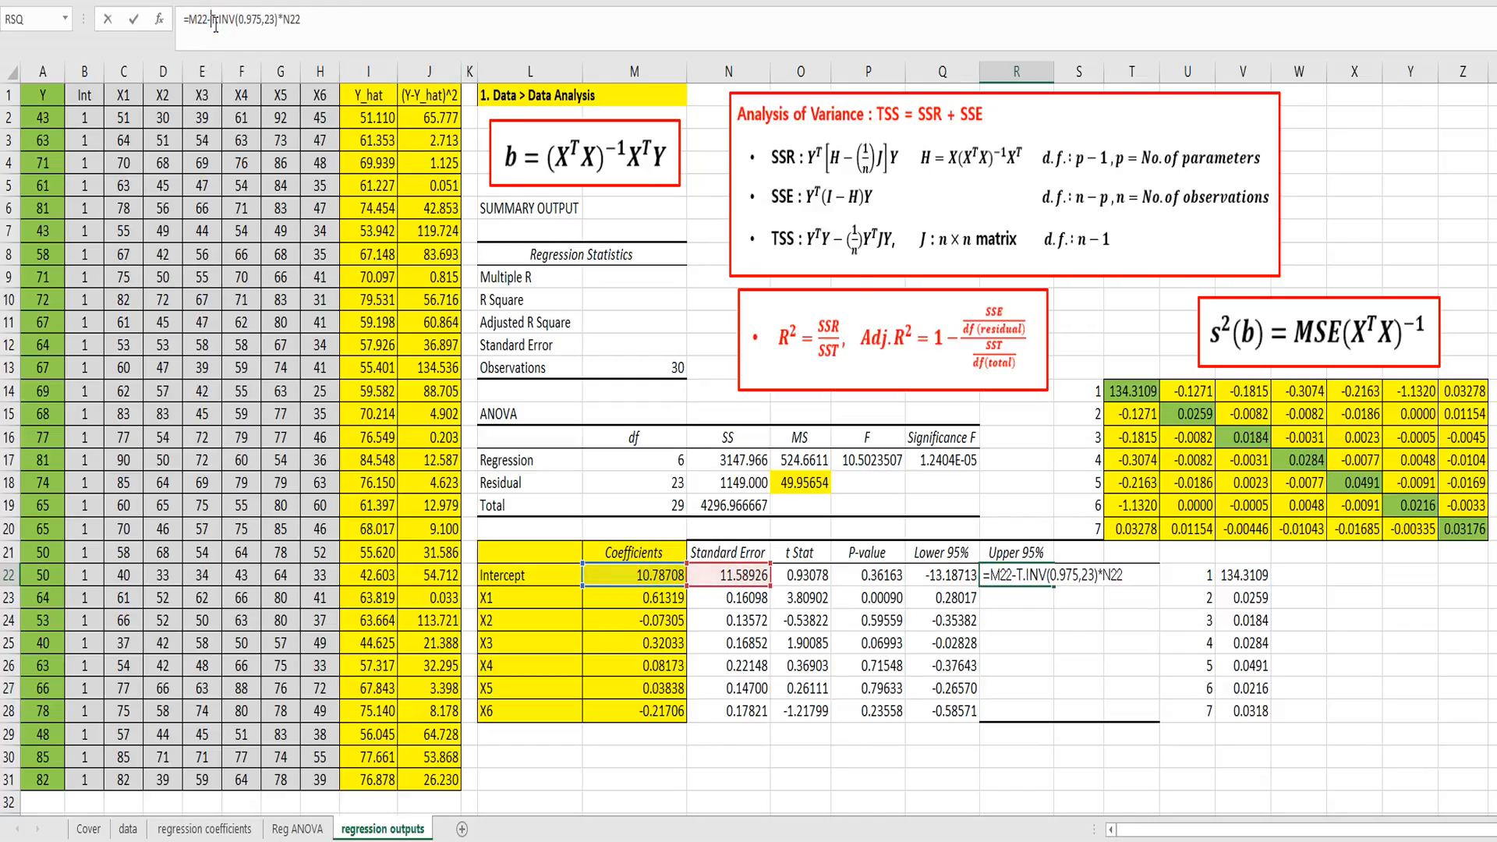
type("+")
key("Delete")
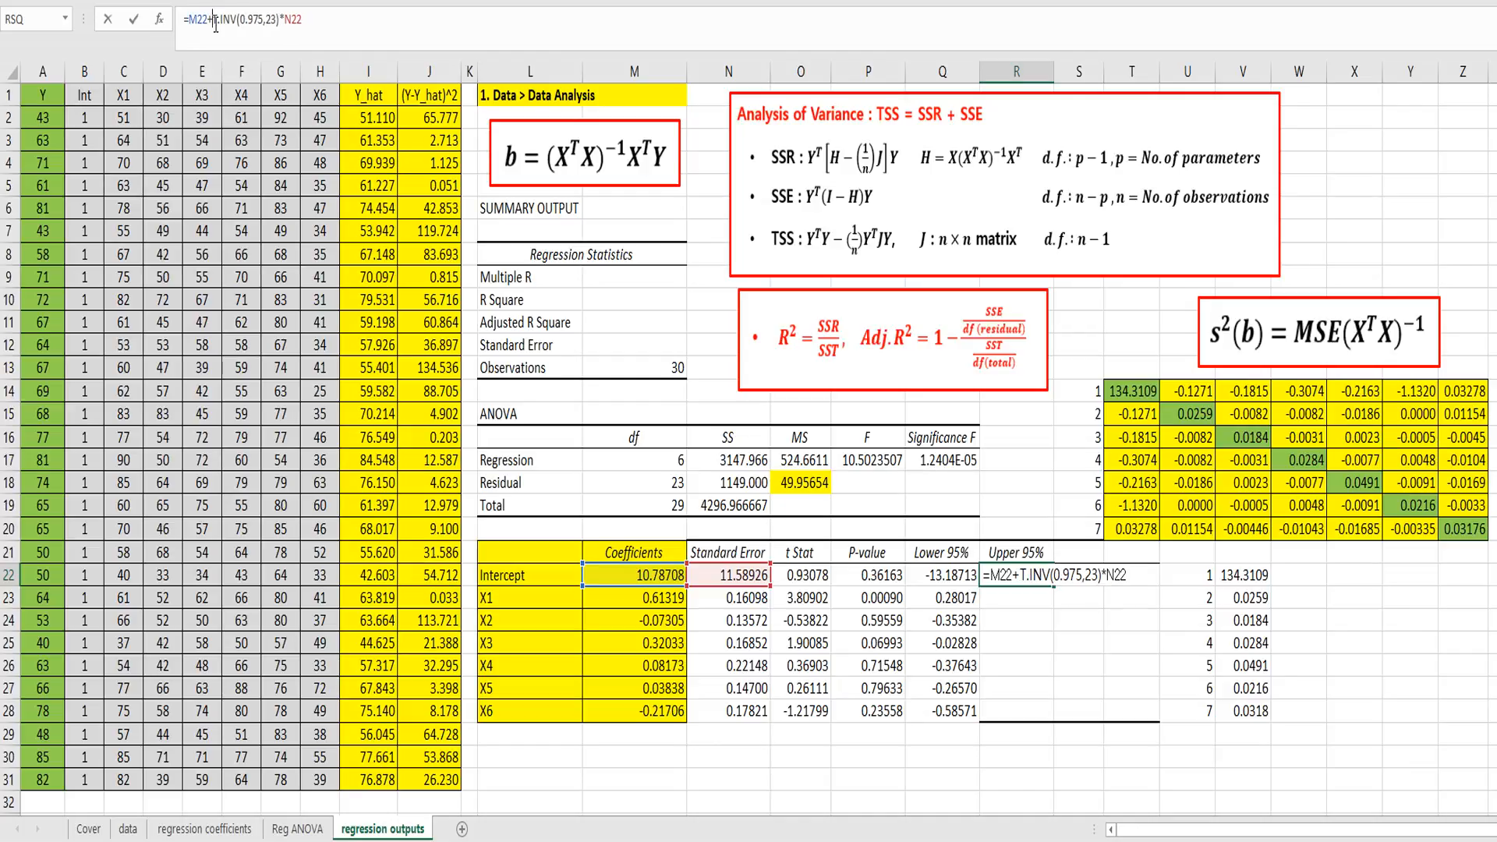
key("Return")
Step: Copy the Upper 95% formula from R22 through R28 for X1 to X6
key("Up")
key("ctrl+c")
key("shift+Down")
key("shift+Down")
key("shift+Down")
key("shift+Down")
key("shift+Down")
key("shift+Down")
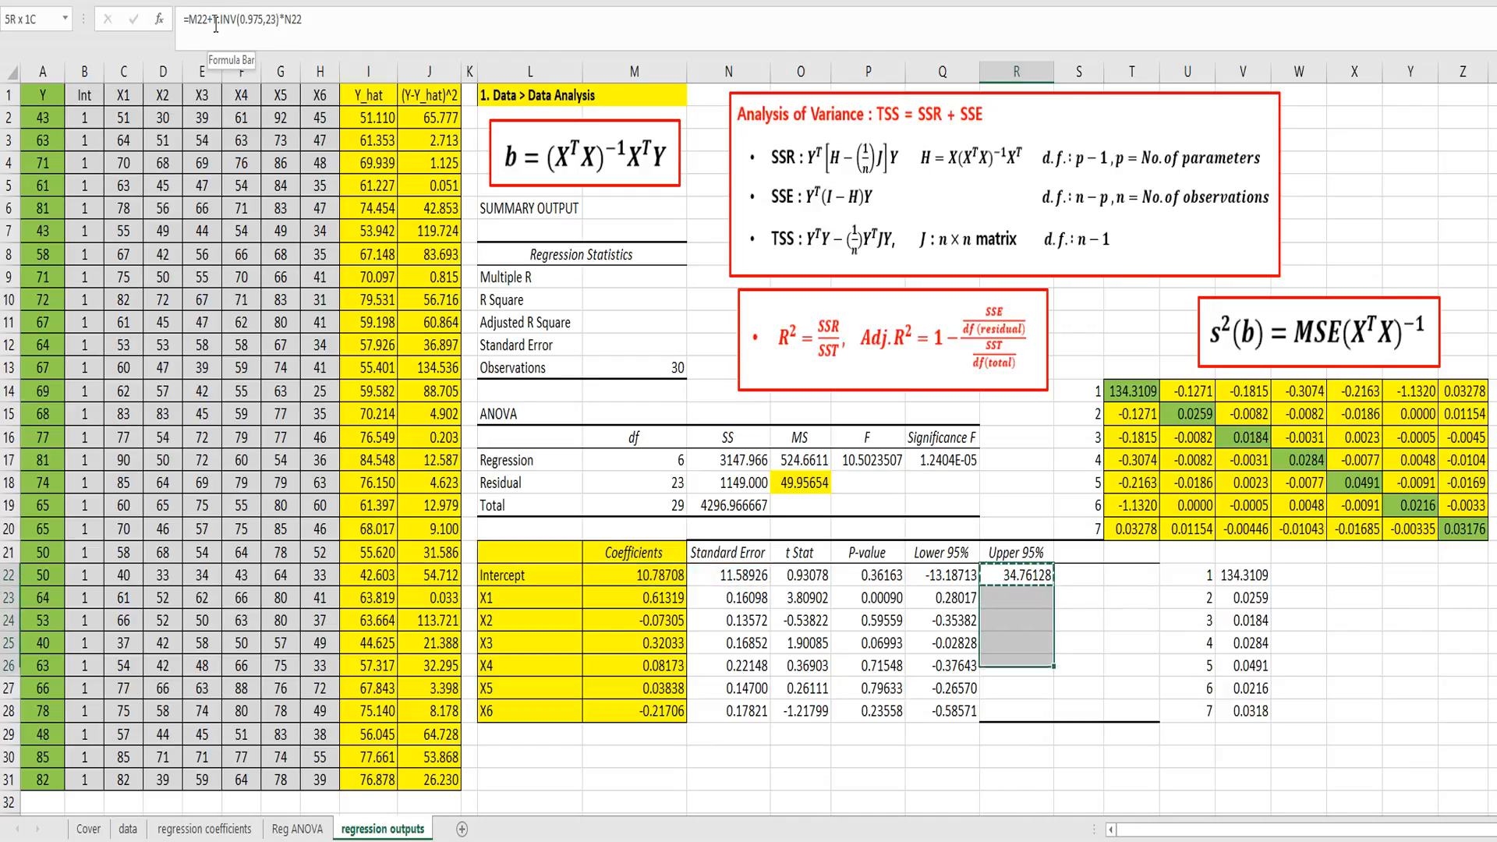
key("ctrl+v")
key("Escape")
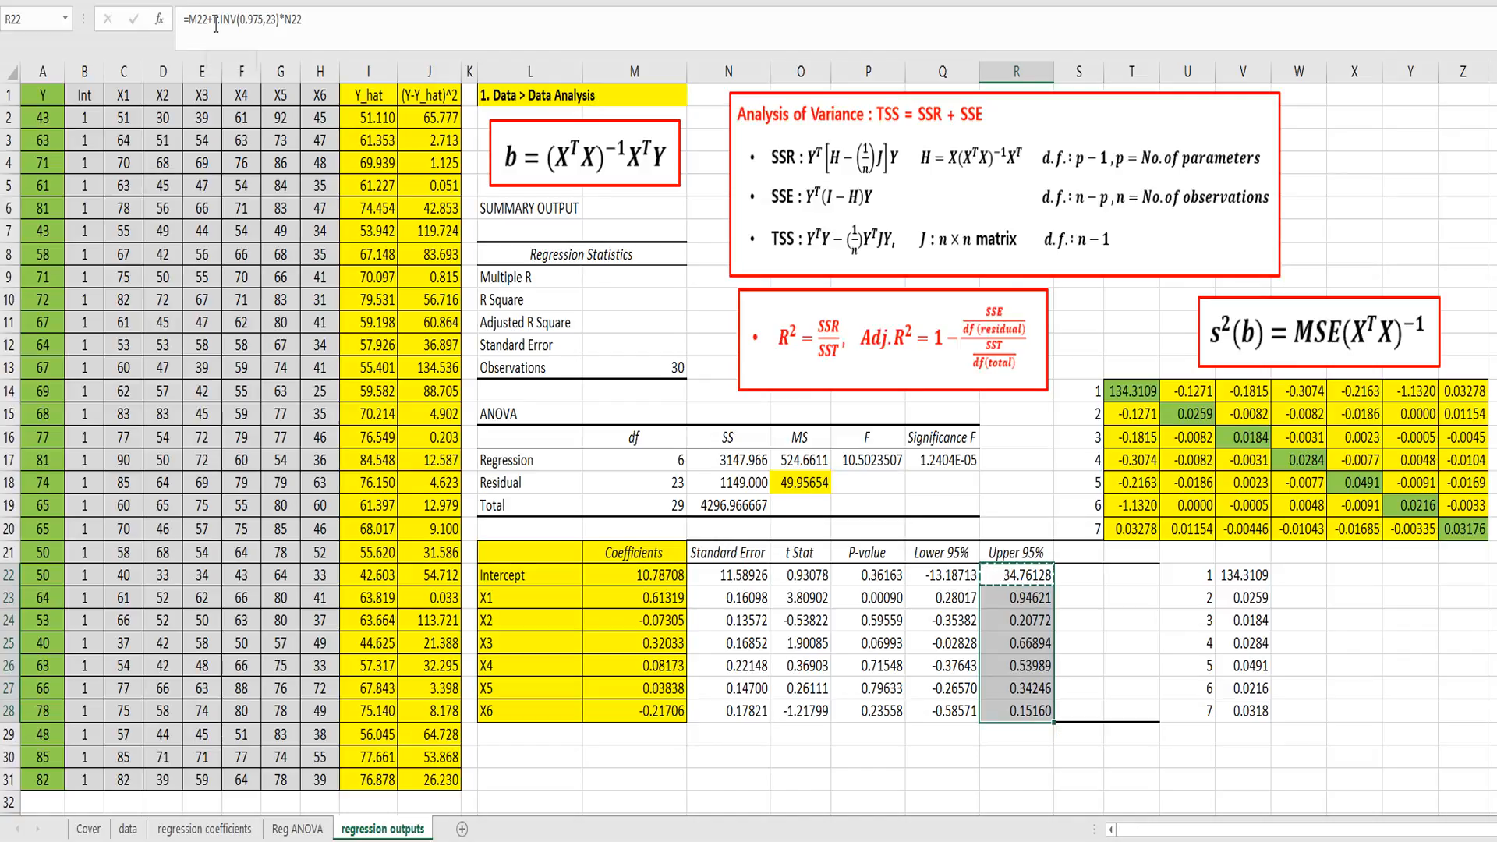
Step: Review the coefficient table in L21:R28, including the confidence limits and P-values
left_click(947, 607)
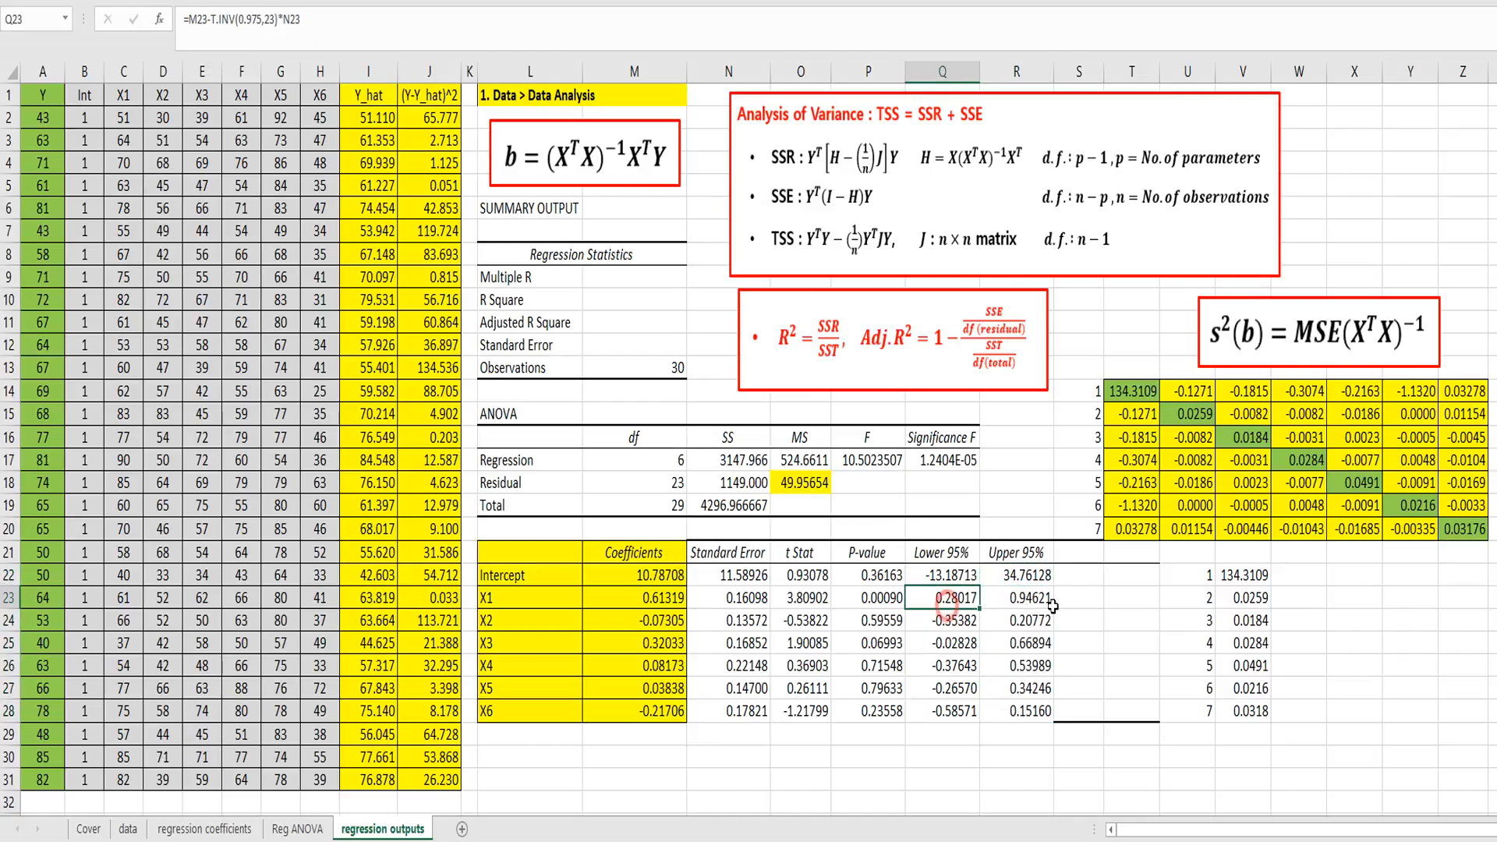
left_click_drag(1079, 551, 1132, 711)
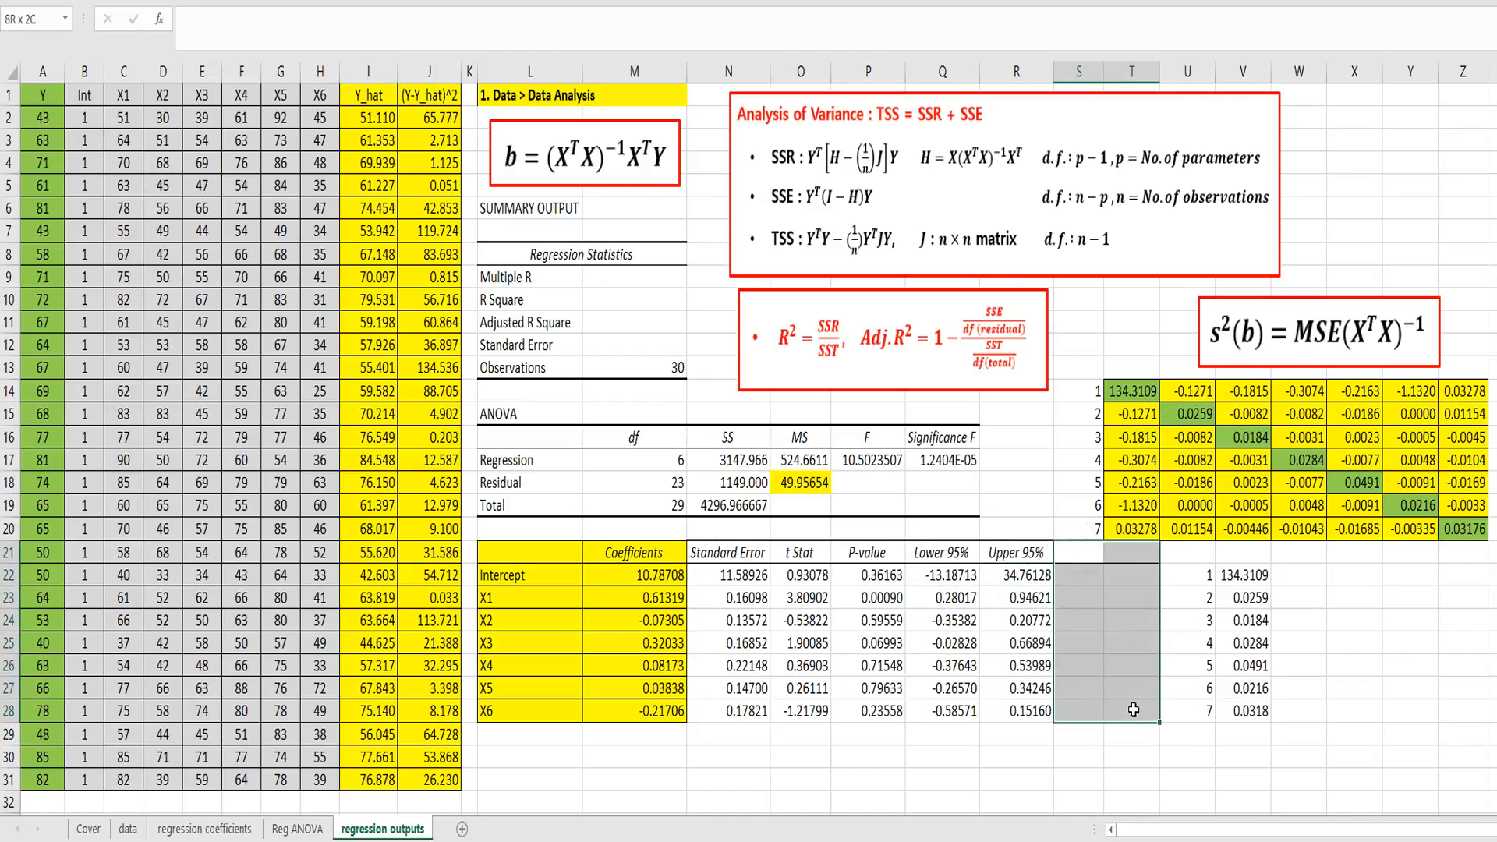
left_click_drag(1000, 704, 550, 551)
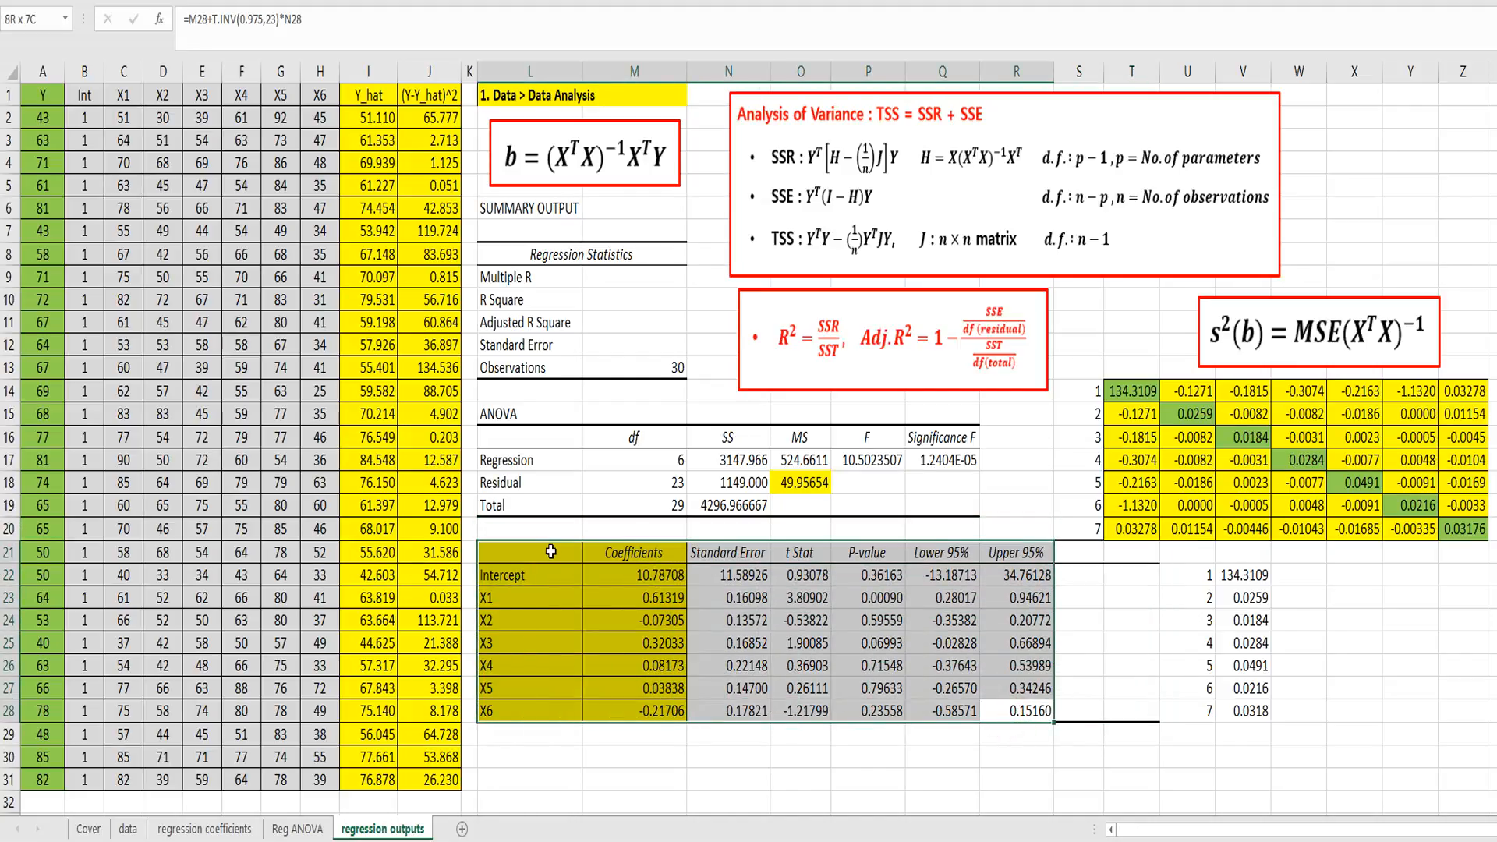
left_click(858, 647)
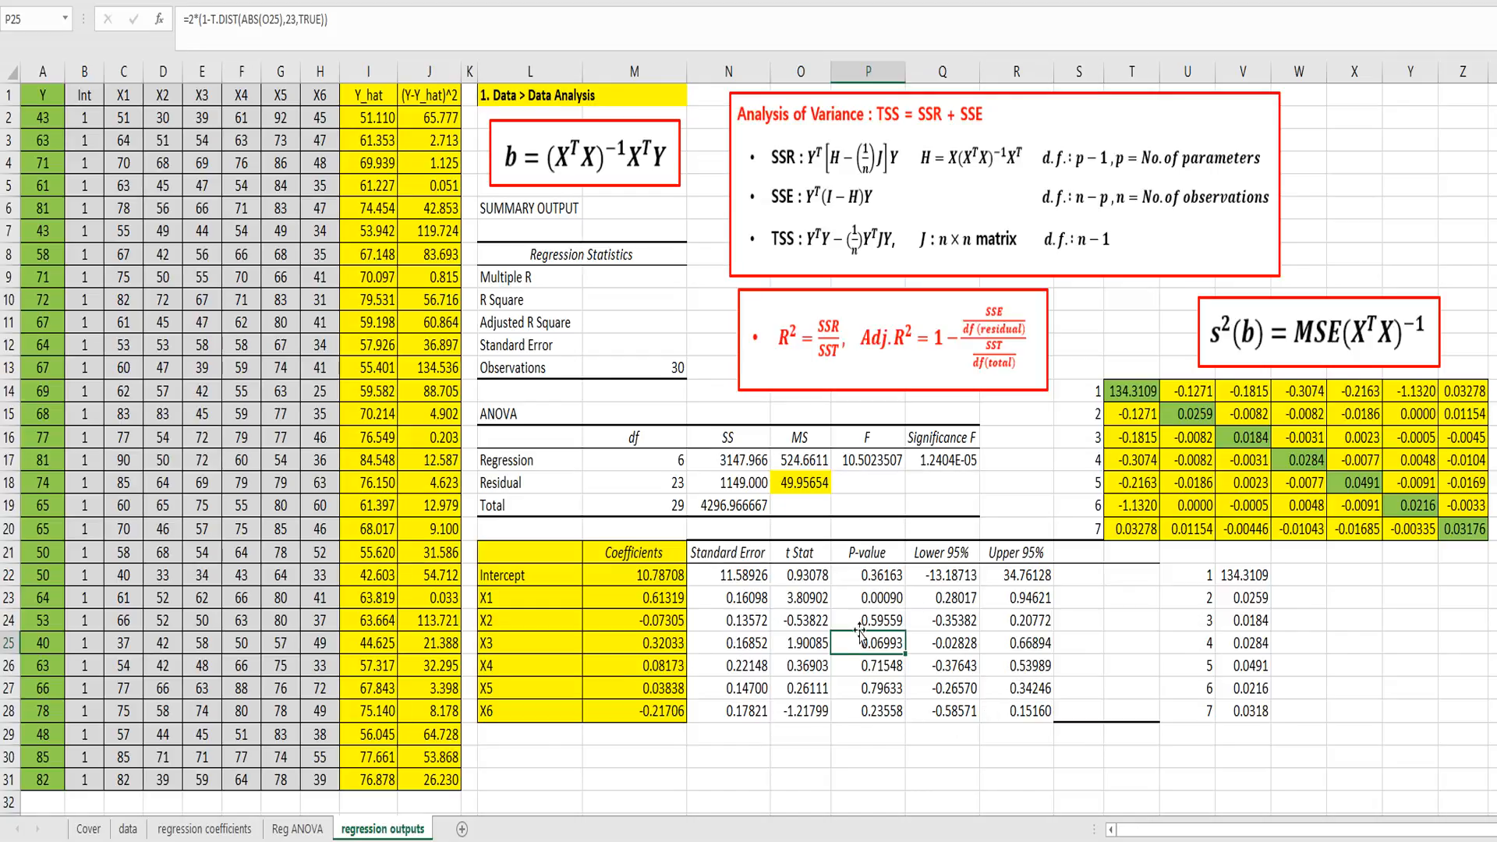
left_click(724, 555)
left_click(797, 555)
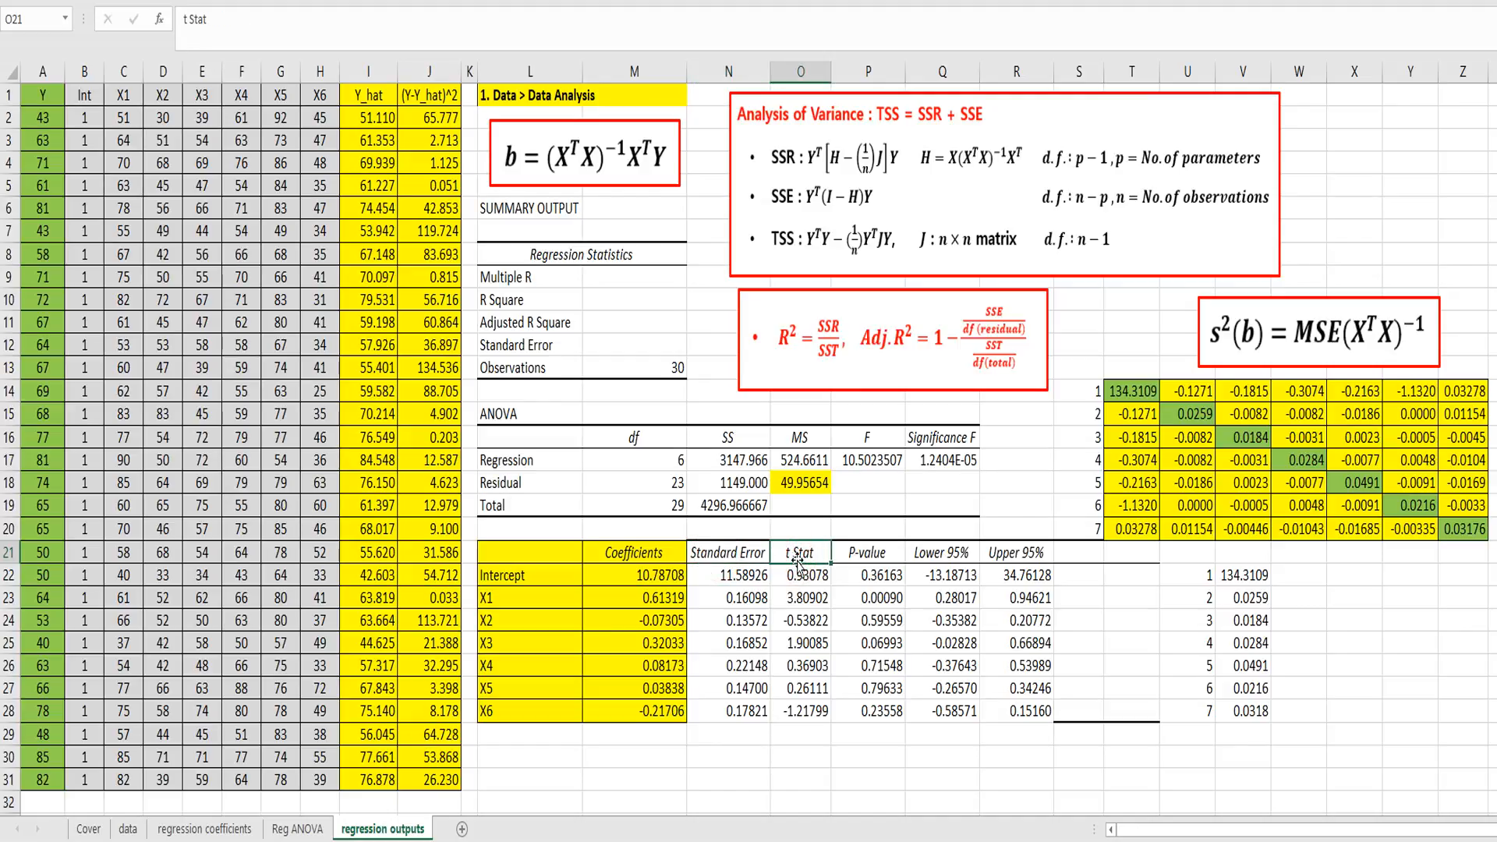
left_click(853, 555)
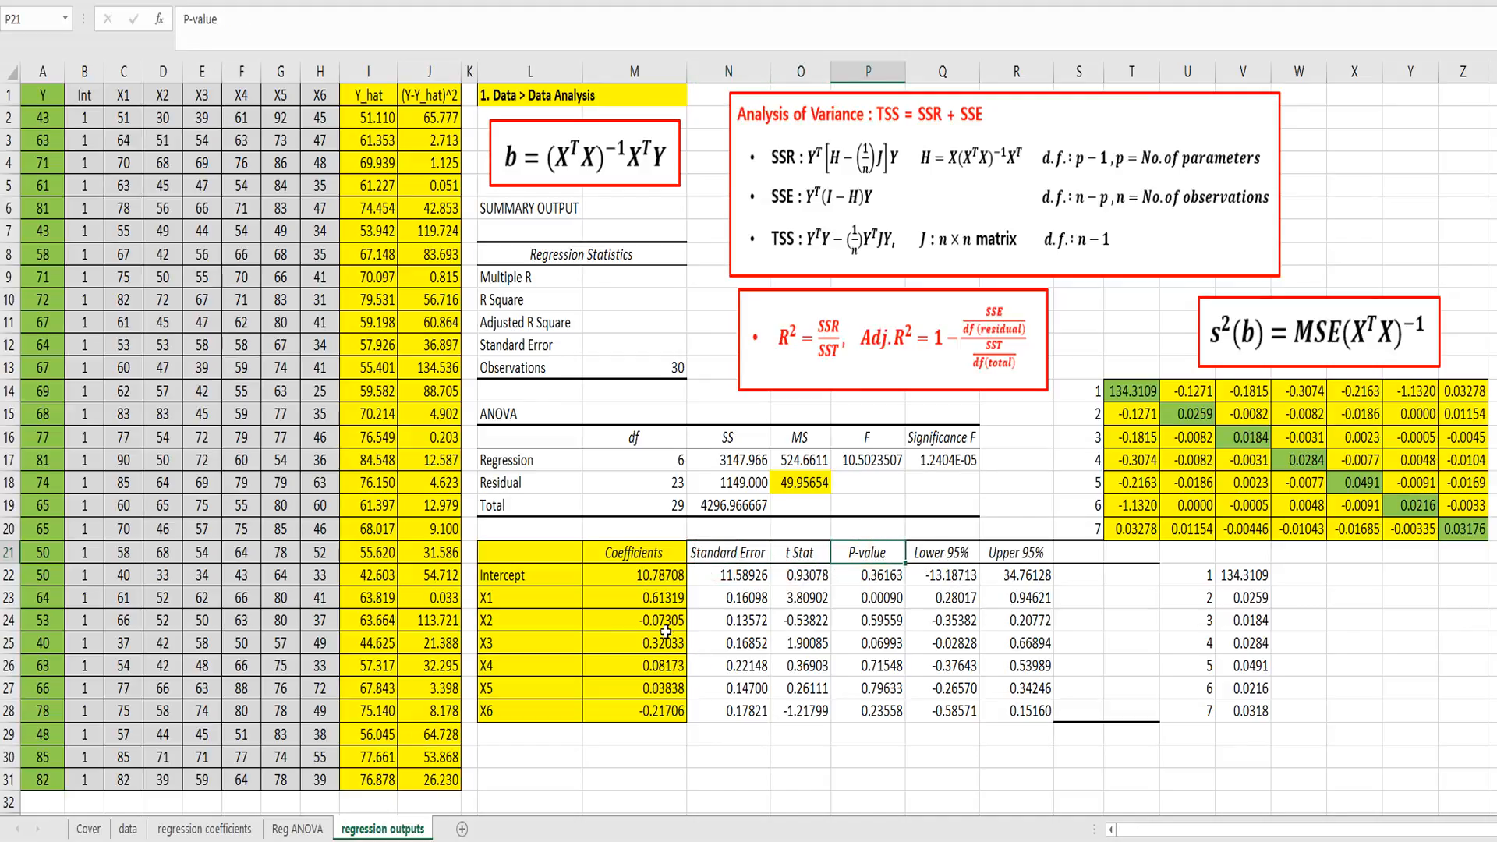
Step: Calculate R Square in M10 as regression SS divided by total SS with =N17/N19
left_click(651, 278)
left_click_drag(651, 288, 650, 341)
left_click(634, 330)
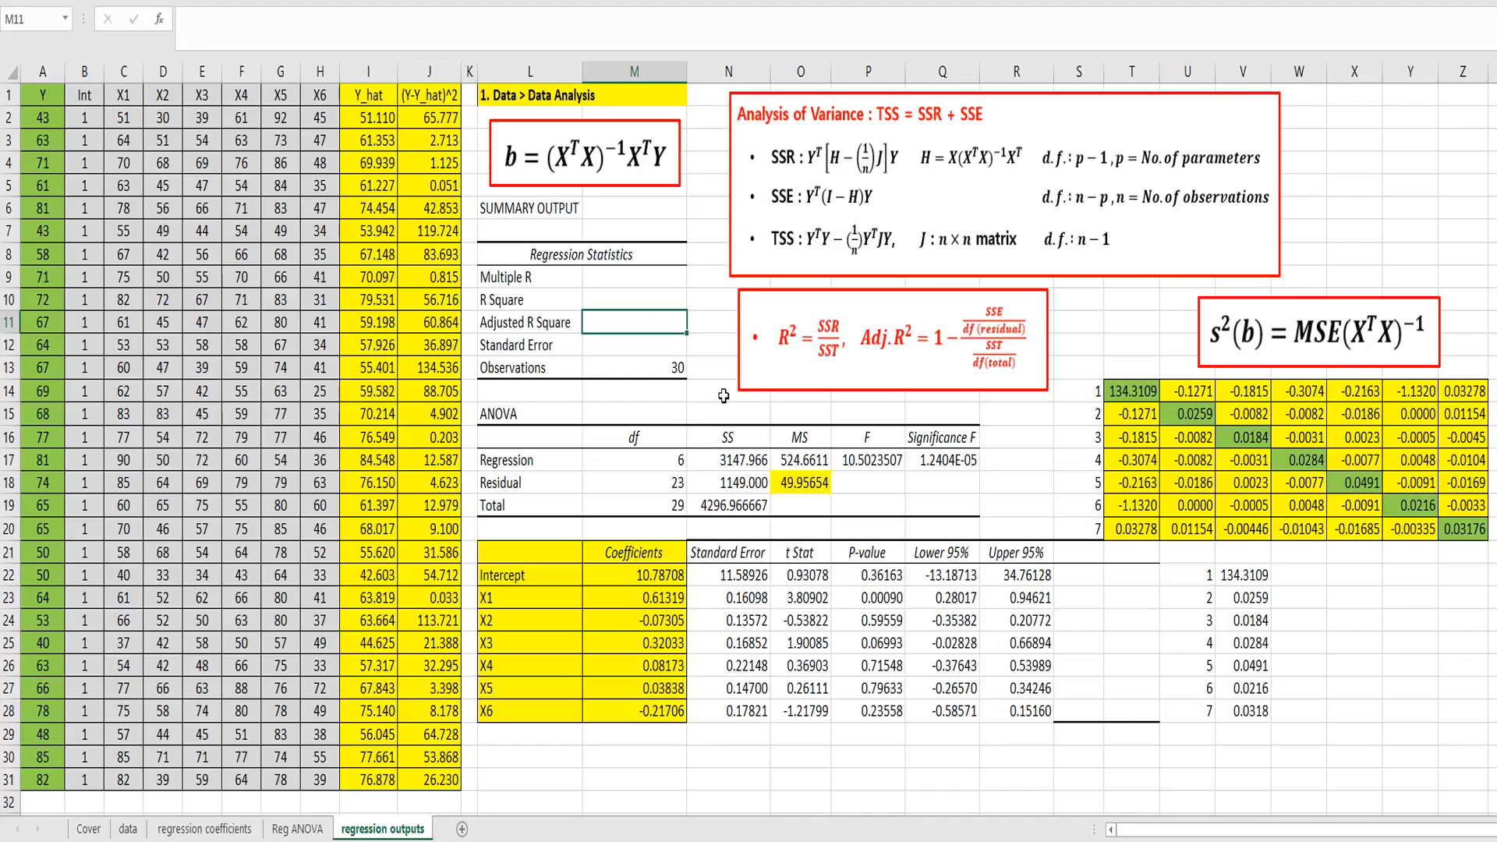
key("Up")
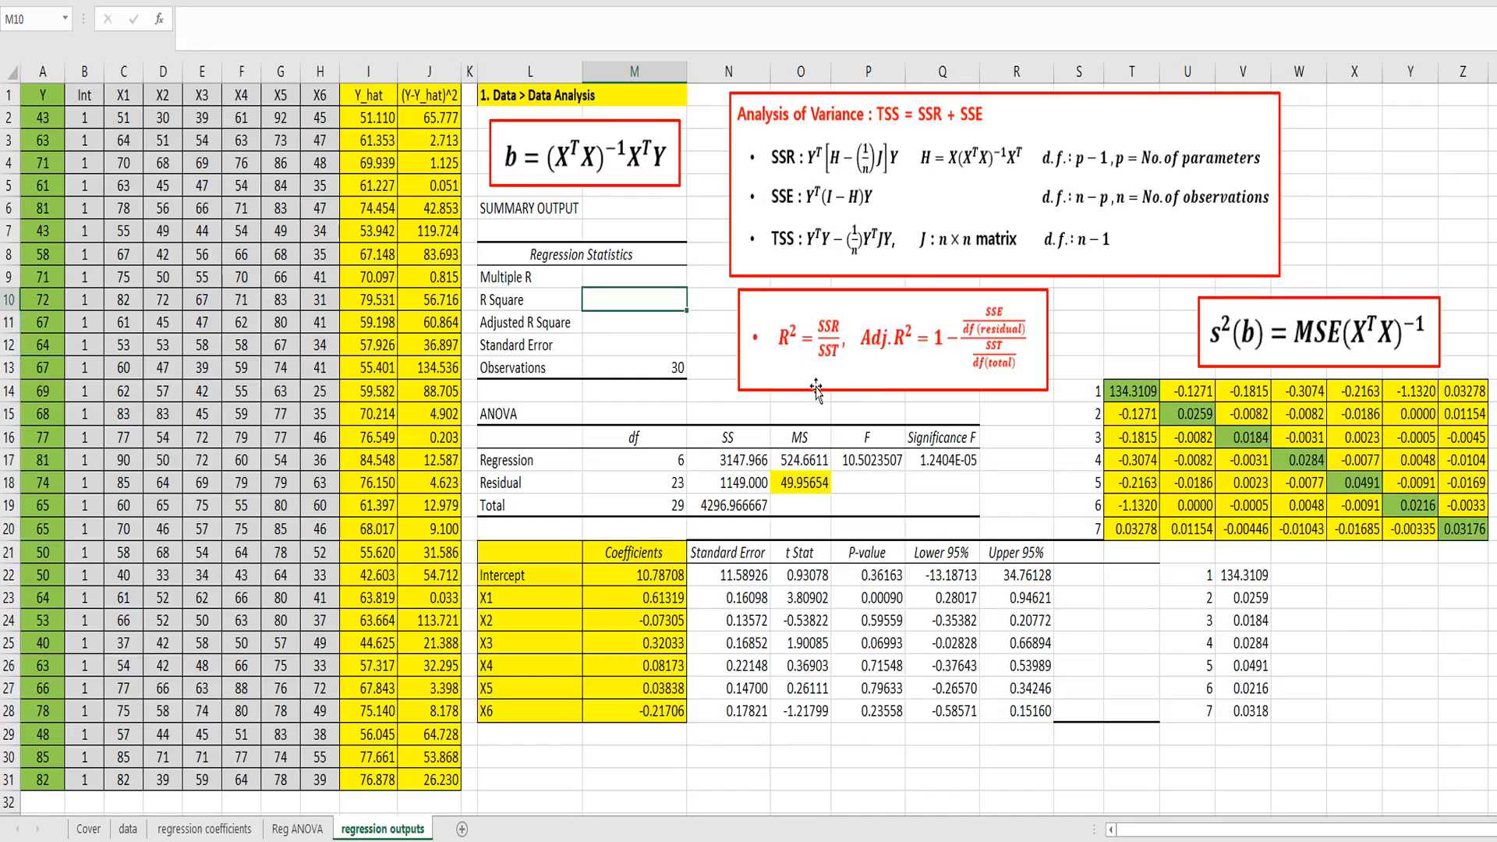
type("=")
left_click(738, 463)
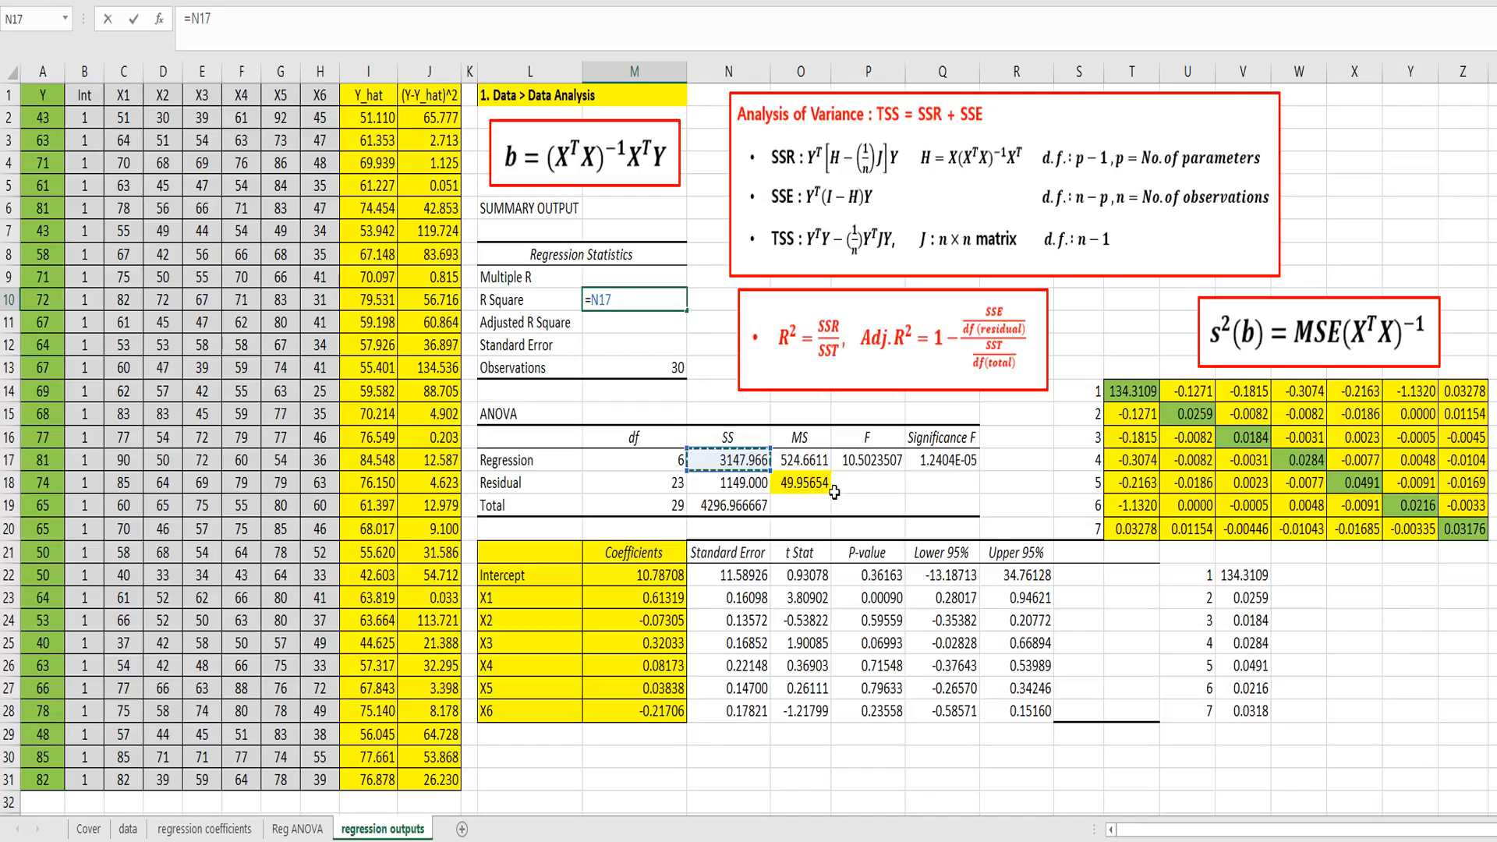
type("/")
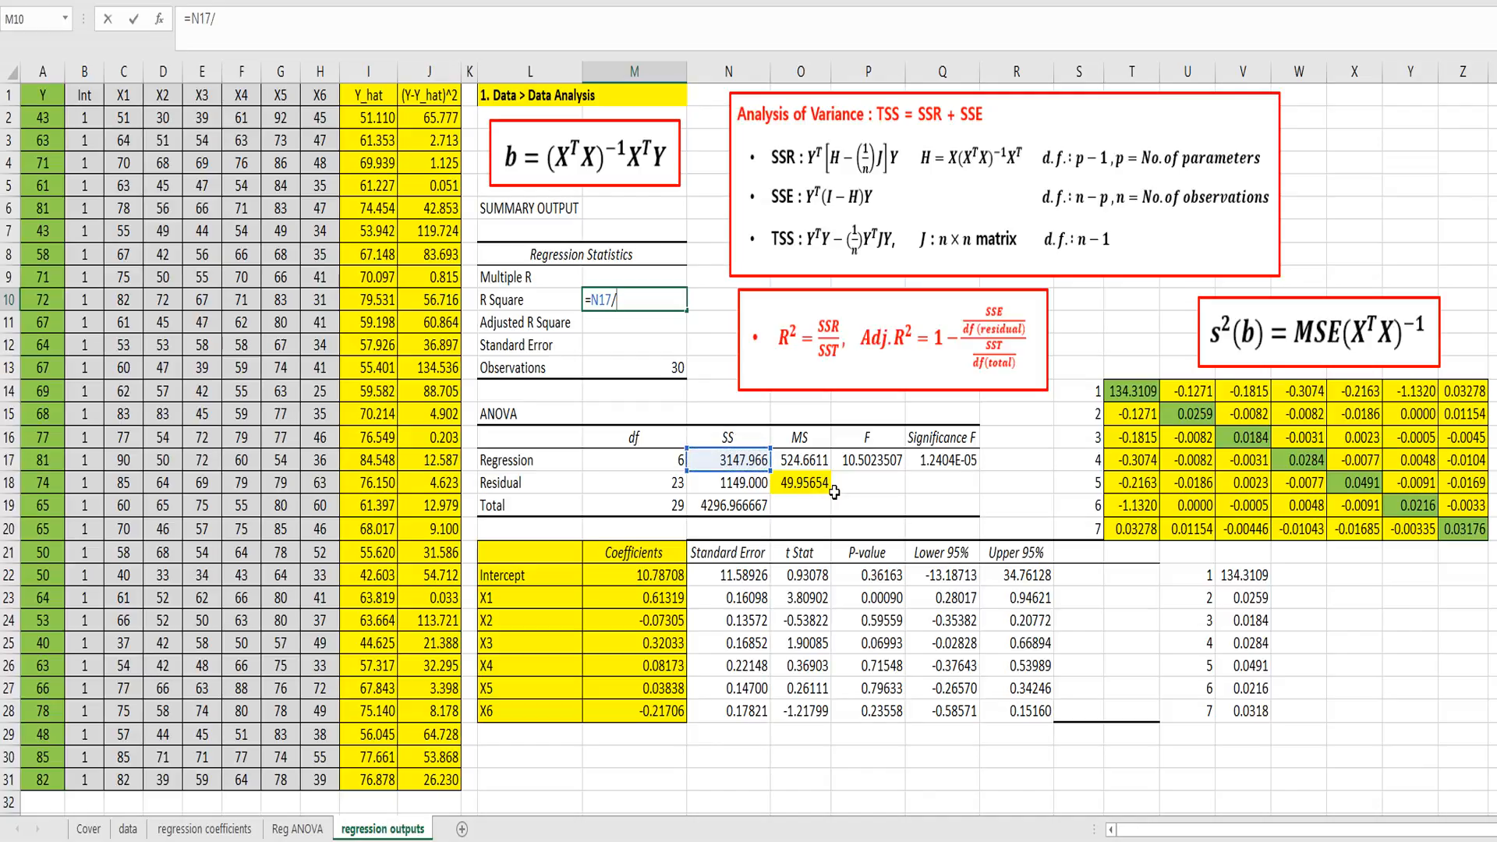
left_click(737, 504)
key("Return")
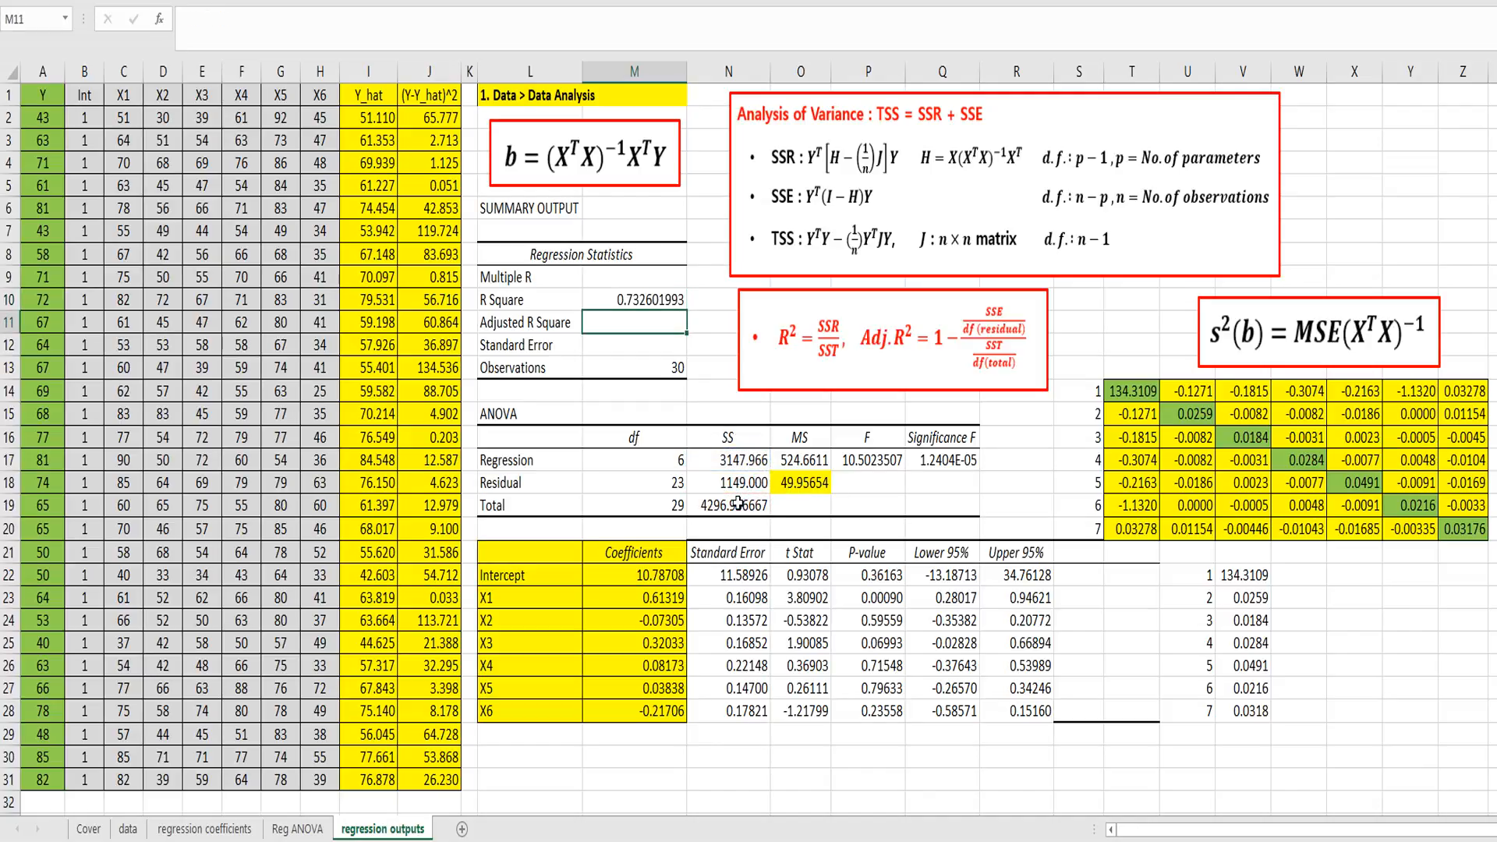
key("Up")
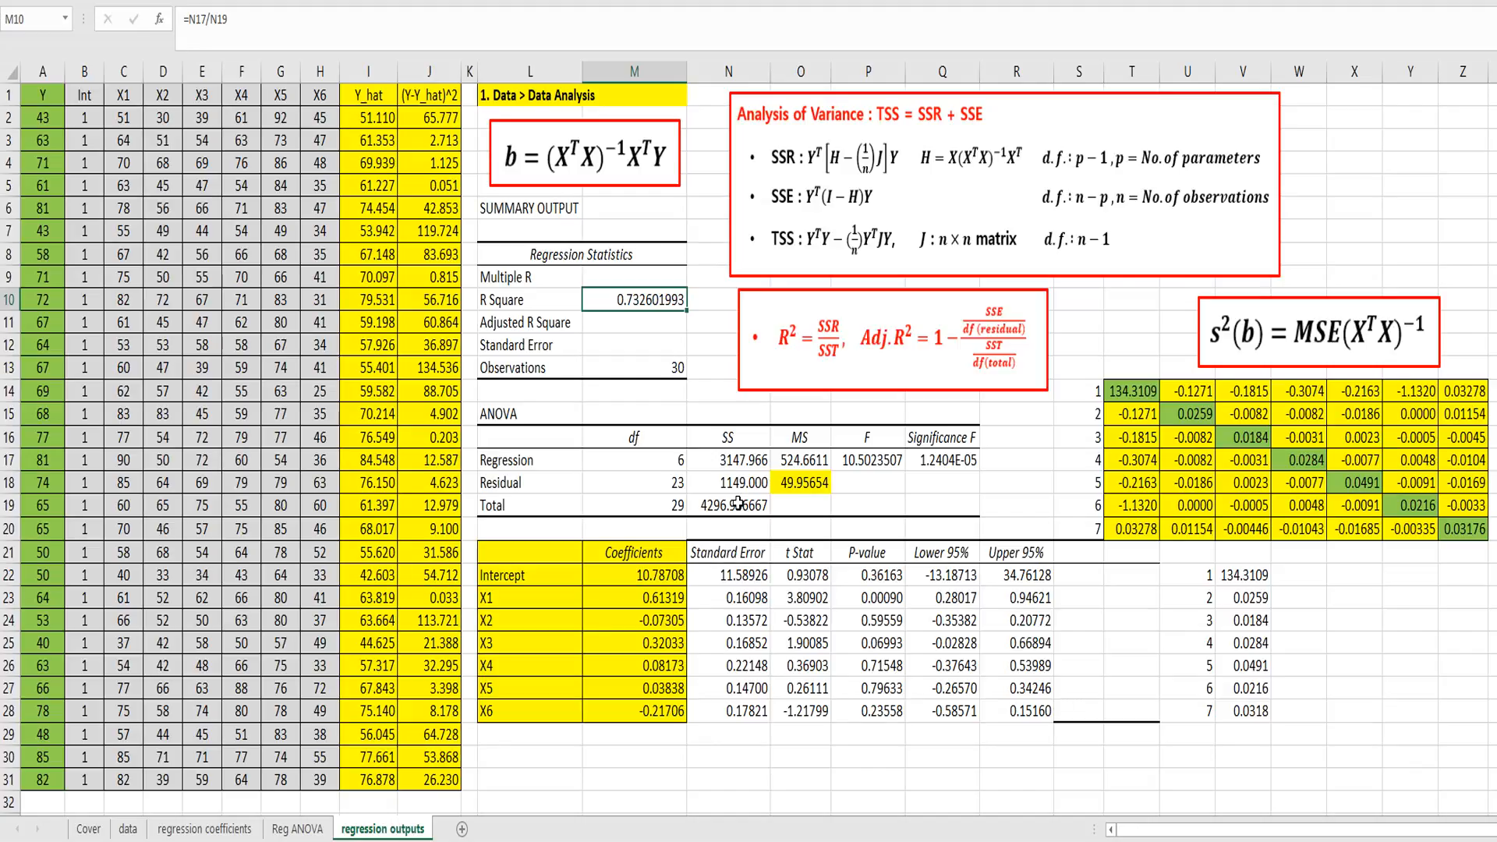
Step: Calculate Multiple R in M9 as the square root of R Square with =SQRT(M10)
left_click(641, 278)
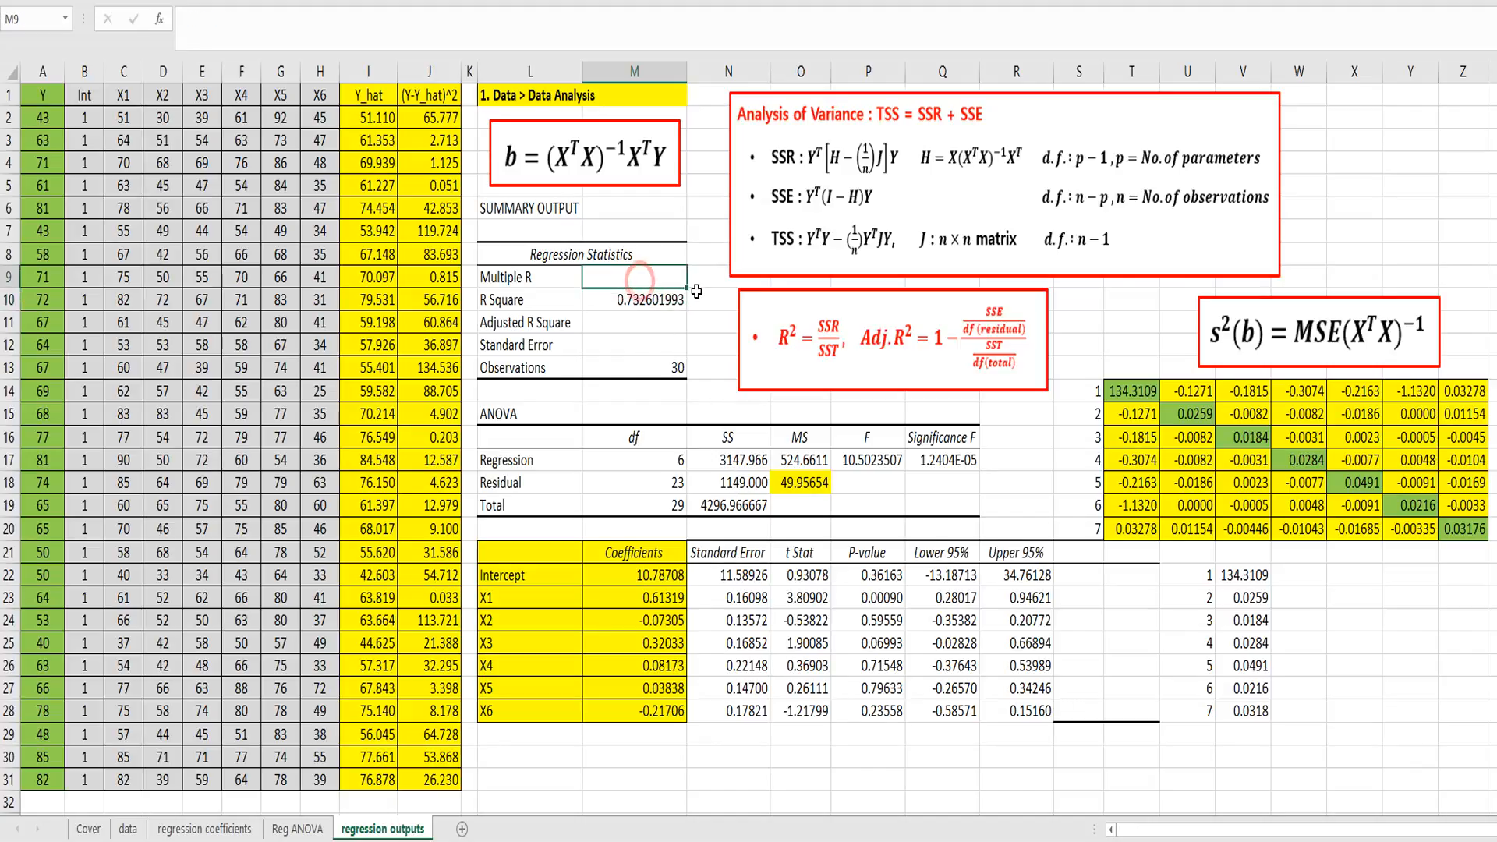
type("=s")
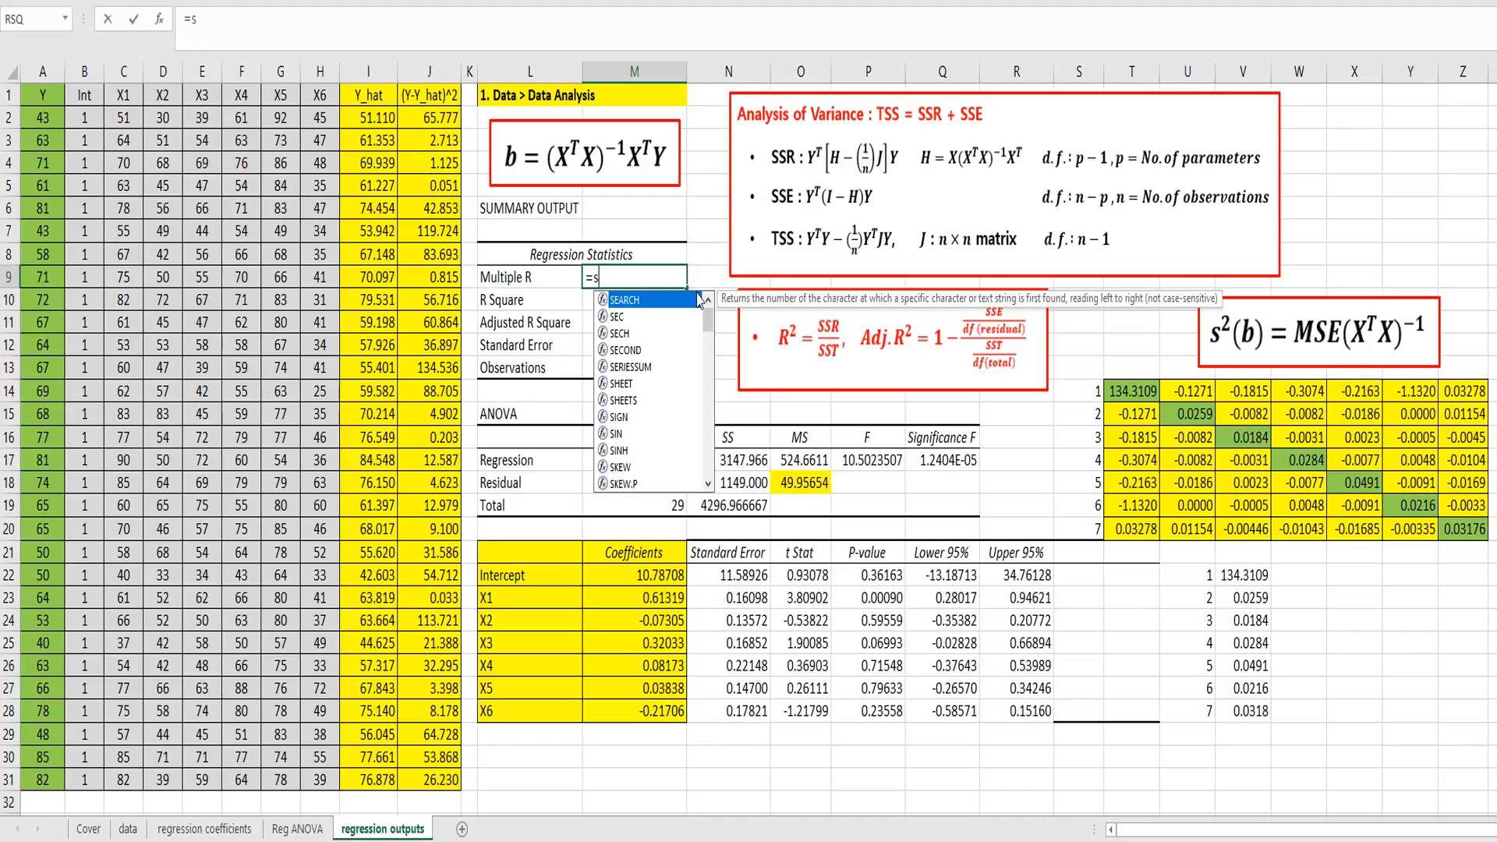
type("qrt(")
key("Down")
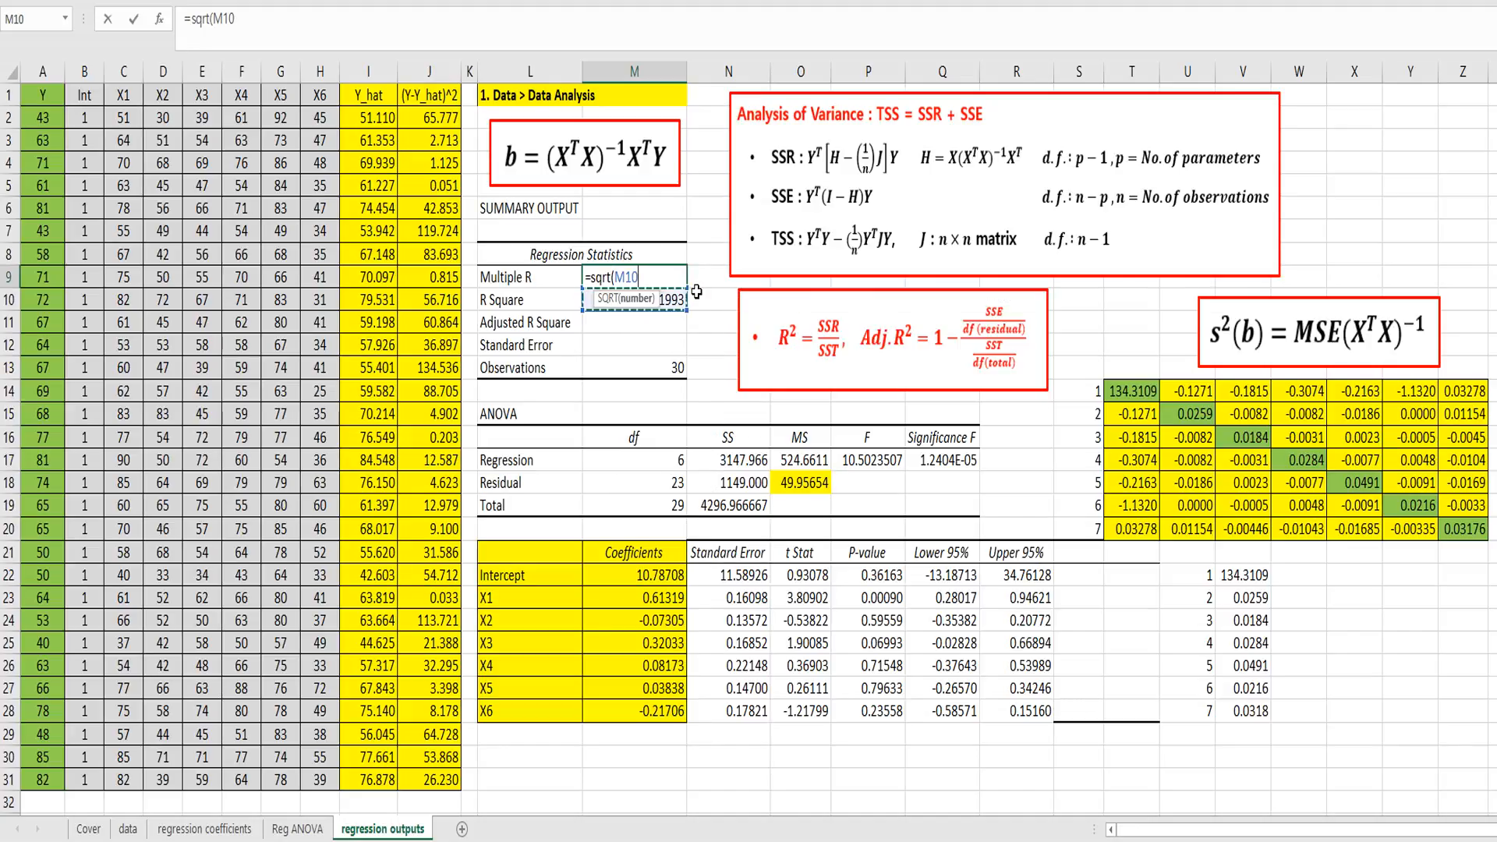
type(")")
key("Return")
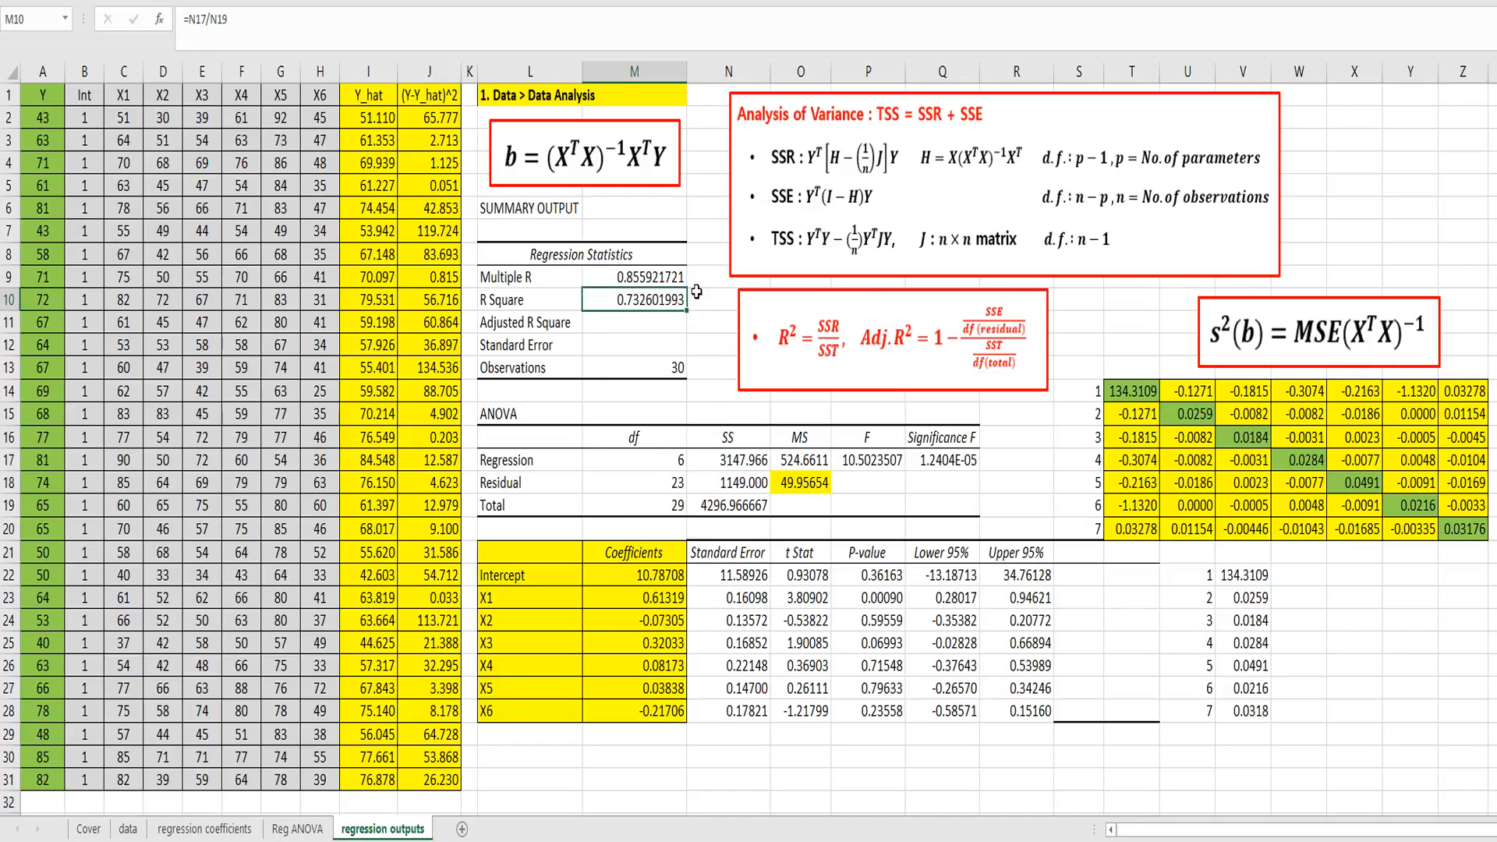
Step: Calculate Adjusted R Square in M11 from the residual and total SS and df with =1-(N18/M18)/(N19/M19)
key("Return")
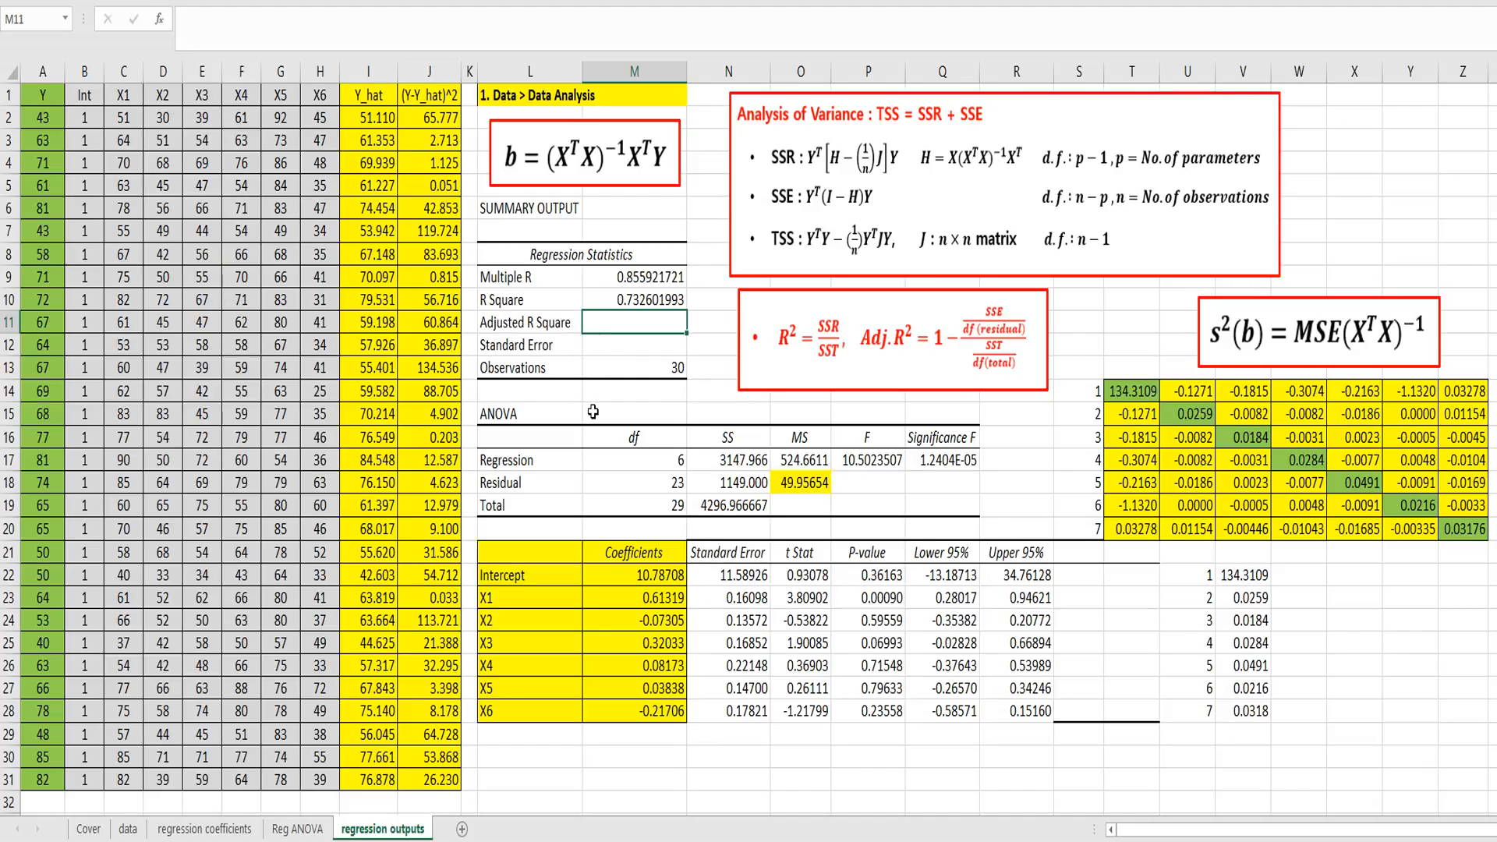
type("=1-(")
left_click(709, 483)
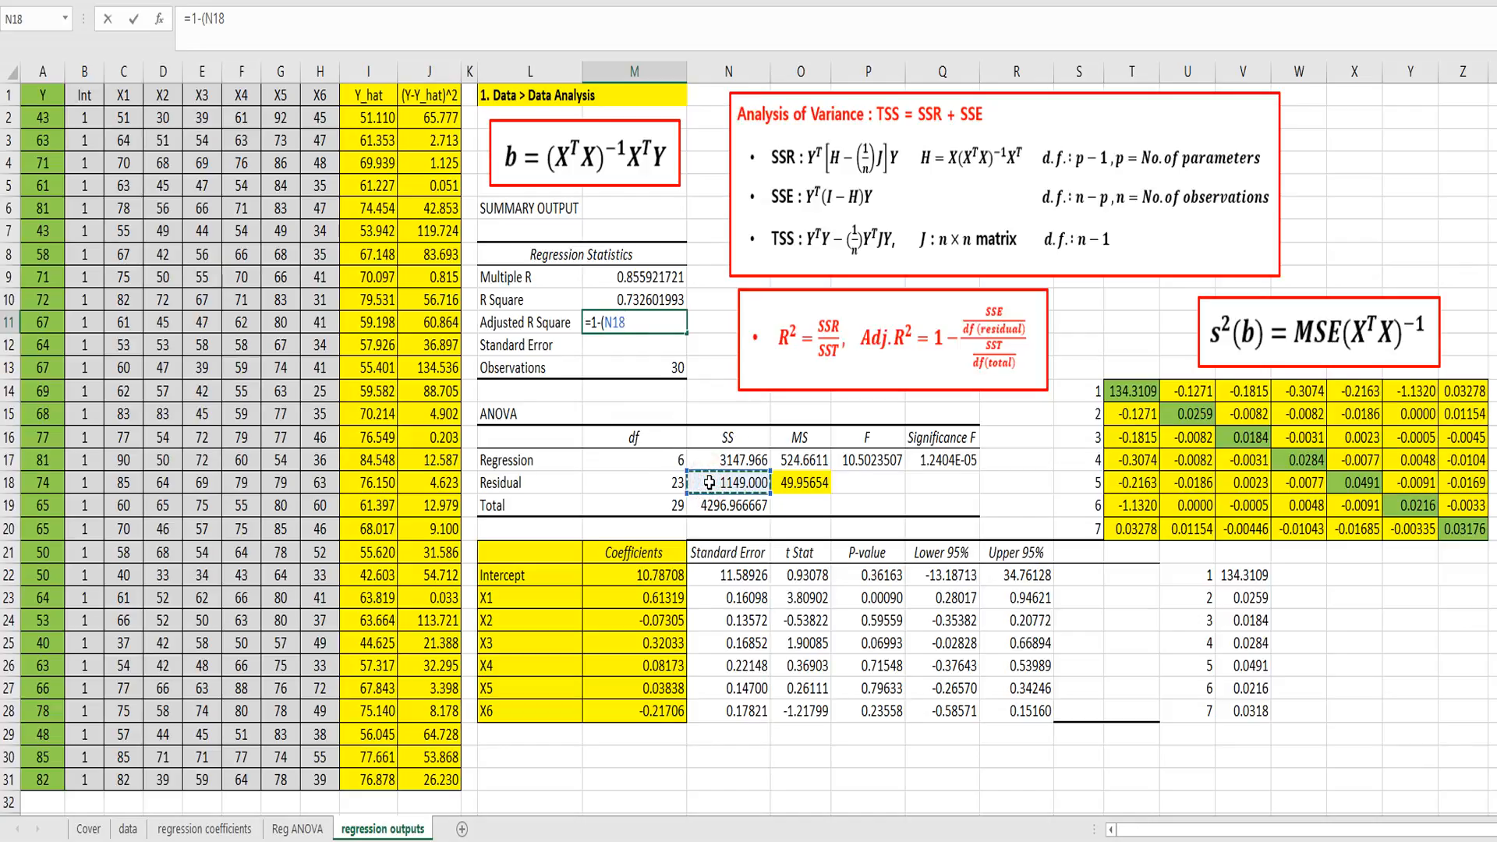
type("/")
left_click(669, 481)
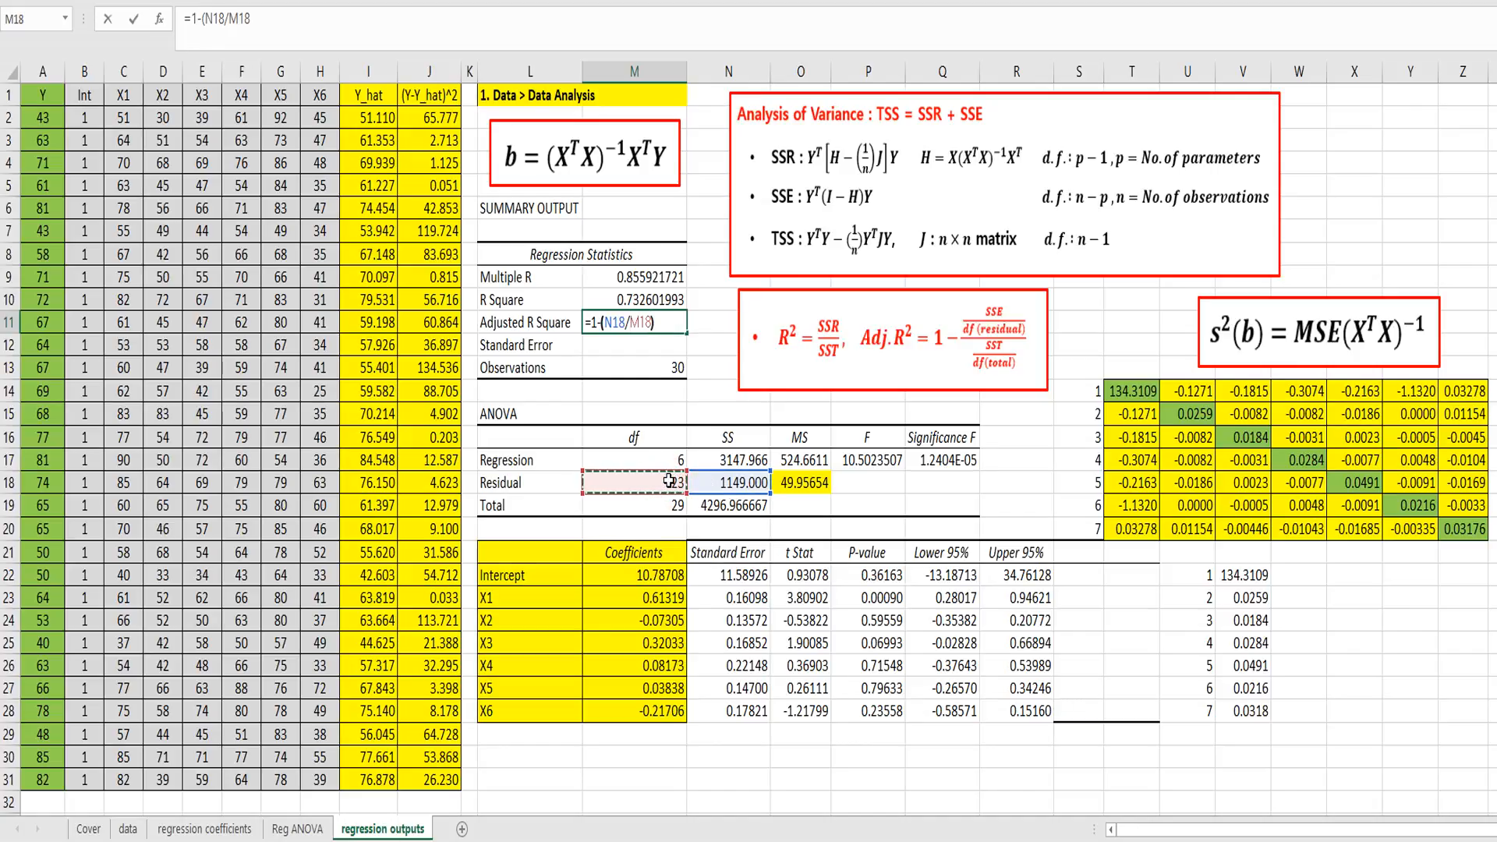
type(")/(")
left_click(733, 505)
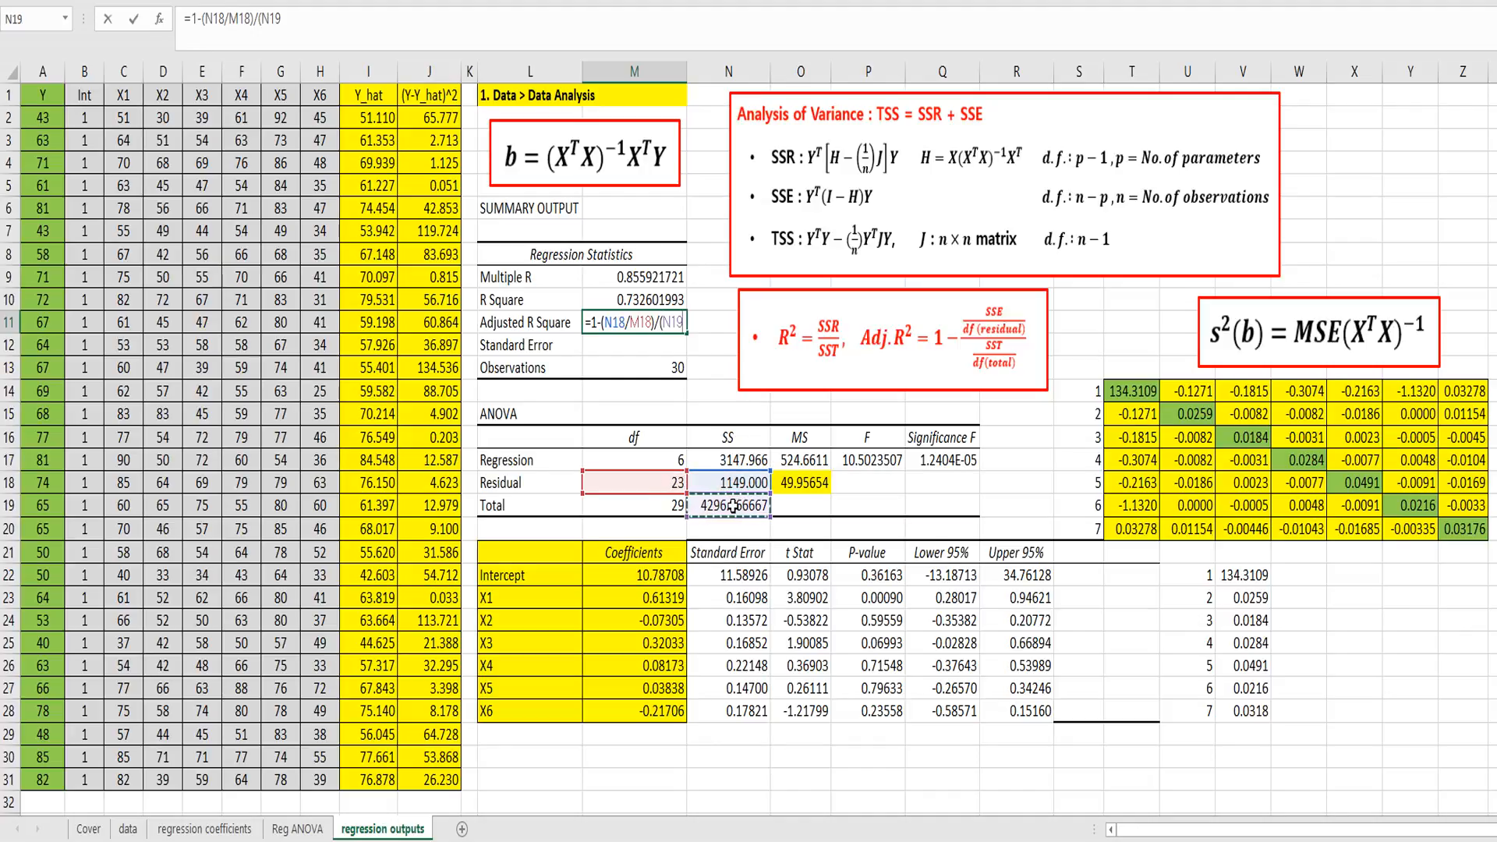
type("/")
left_click(668, 506)
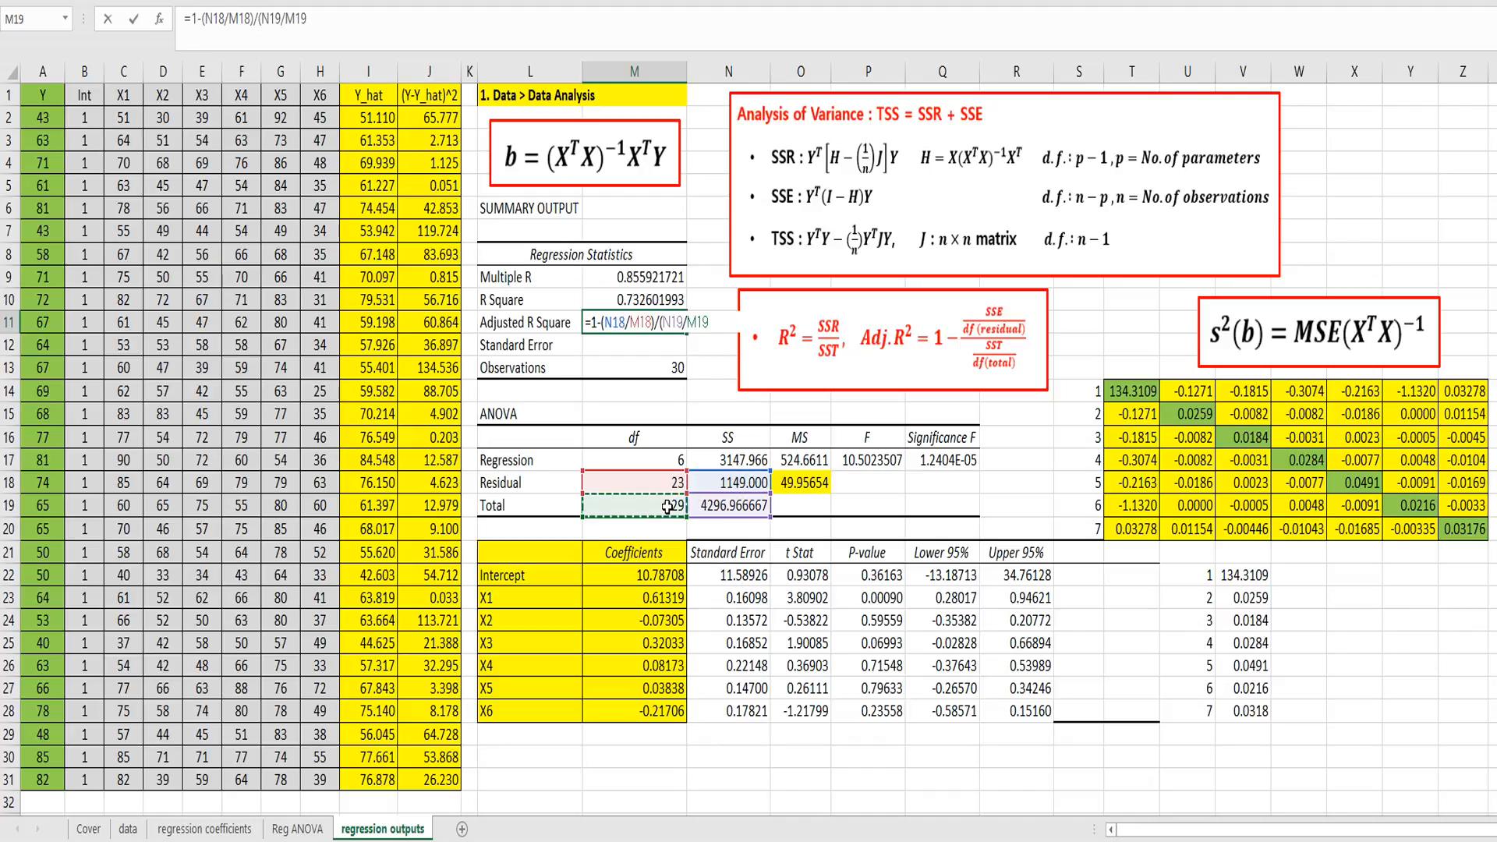
type(")")
key("Return")
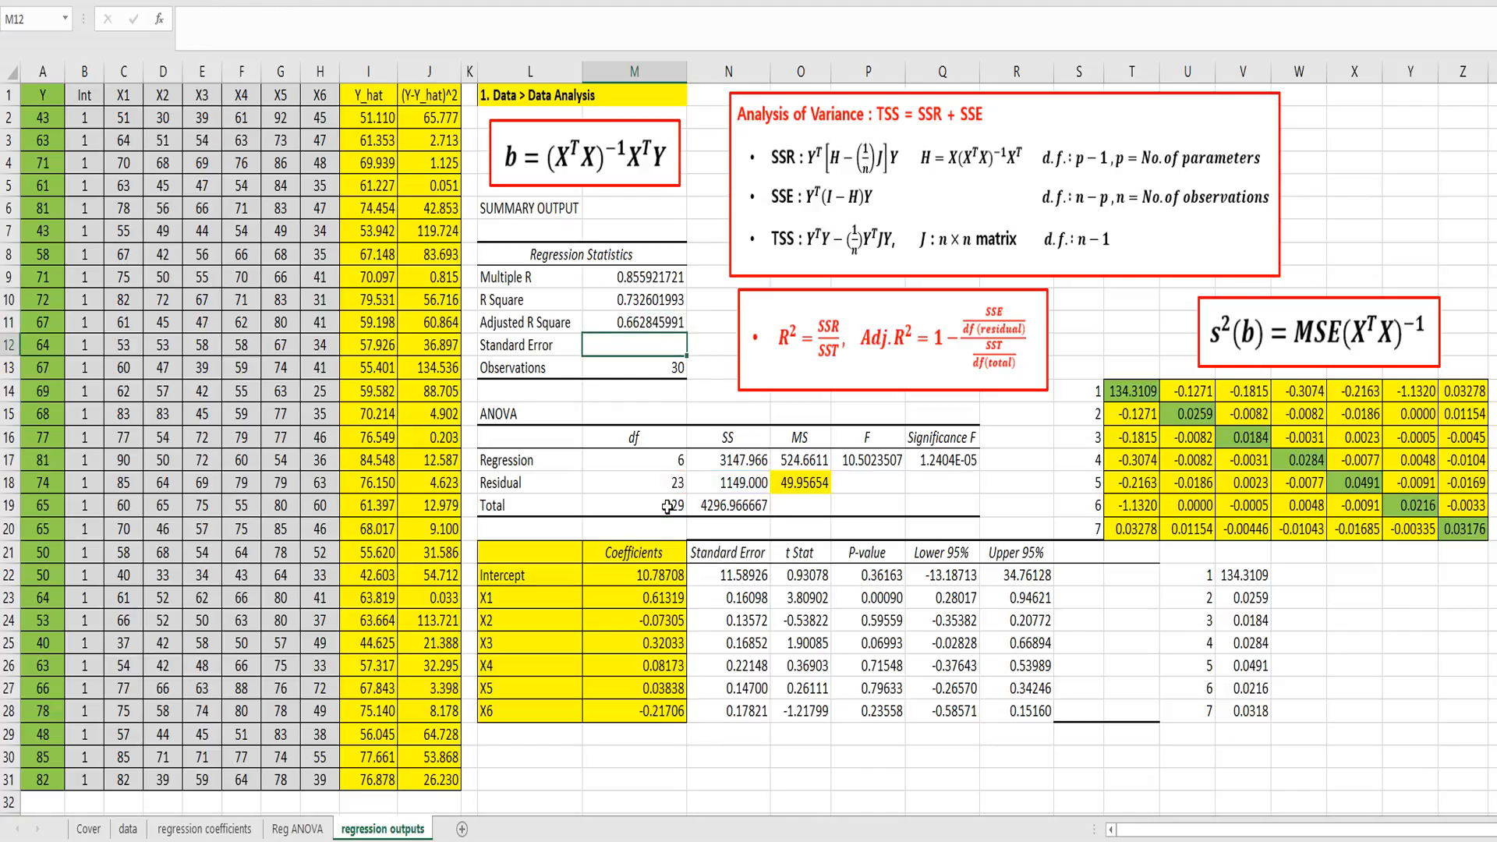
left_click(657, 323)
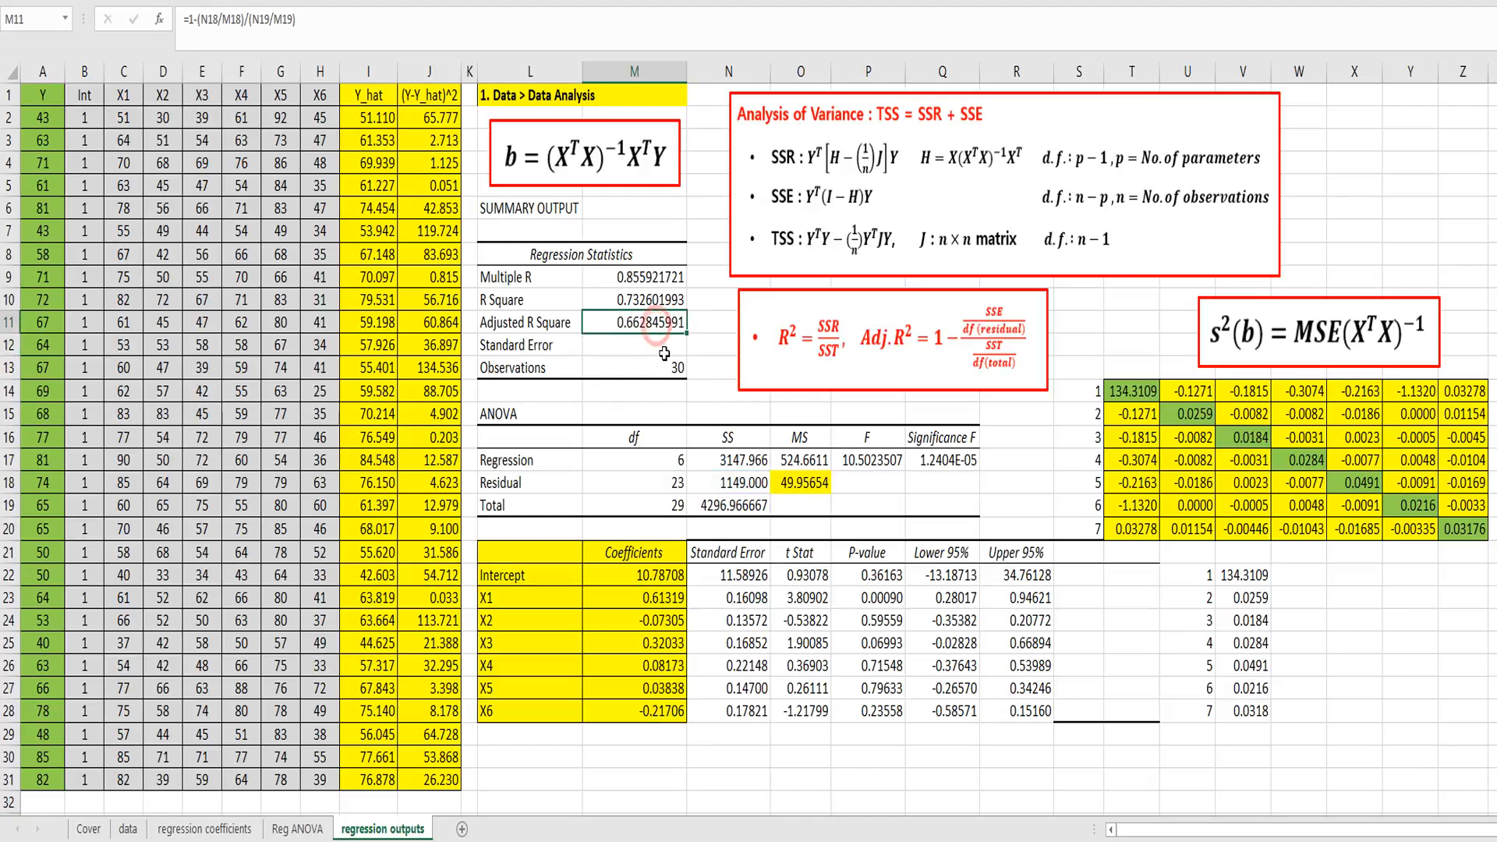
Step: Calculate the regression Standard Error in M12 as the square root of the residual MS with =SQRT(O18)
left_click(647, 345)
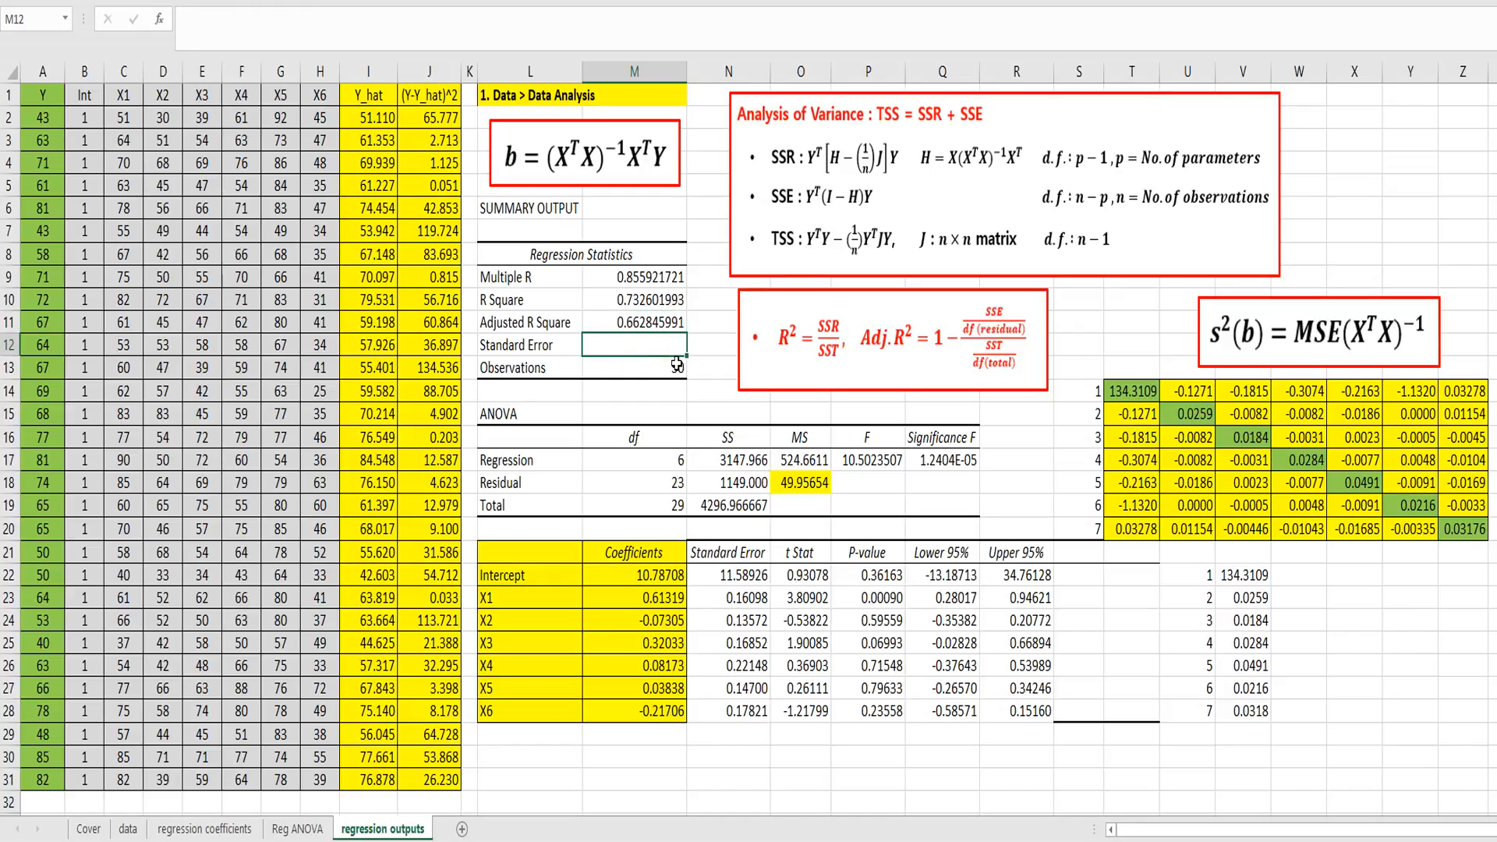
type("=s")
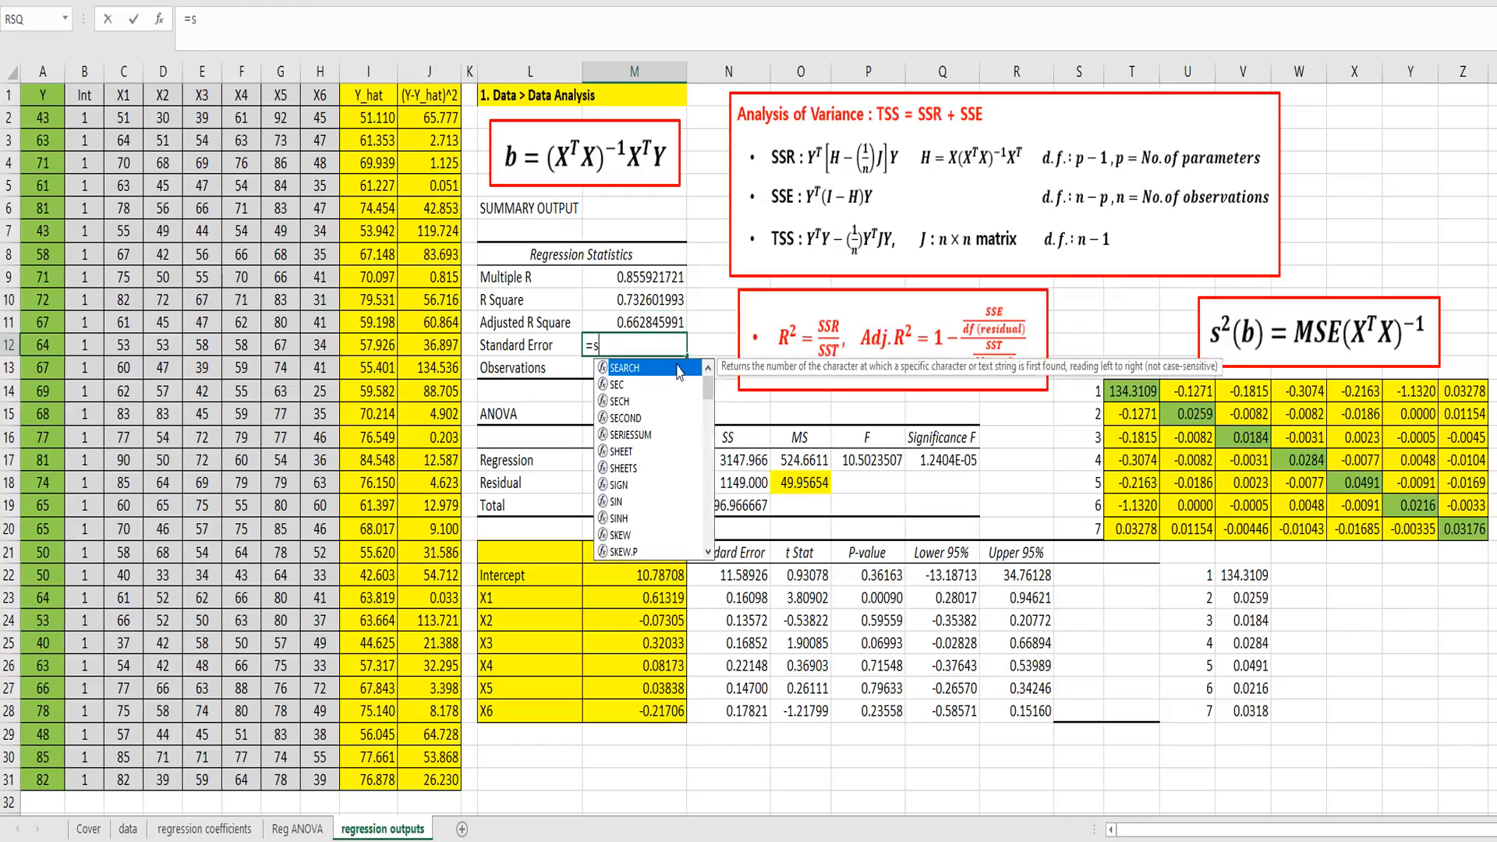
type("qrt(")
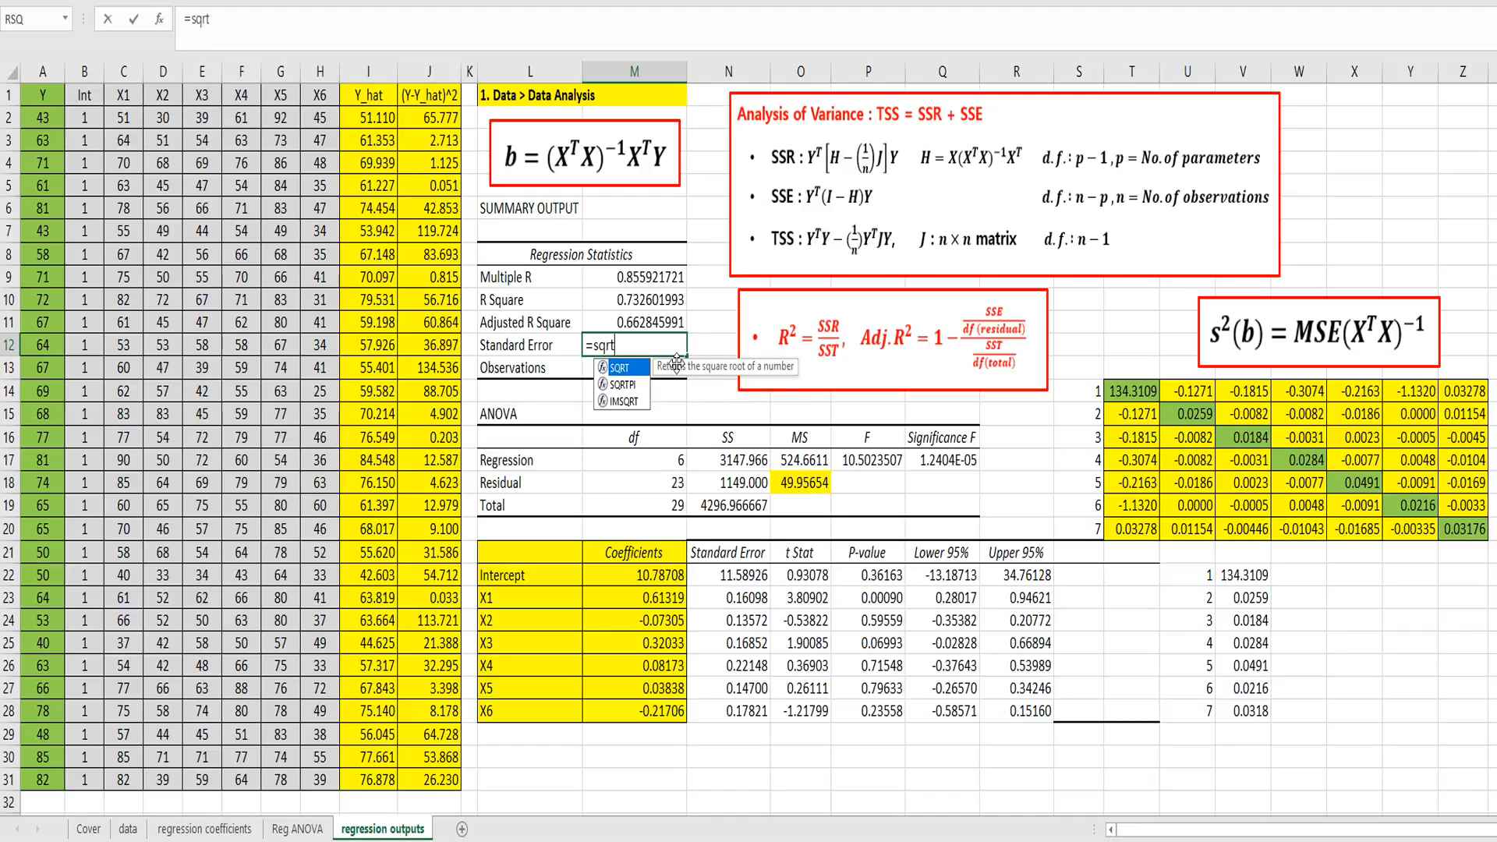
left_click(777, 482)
type(")")
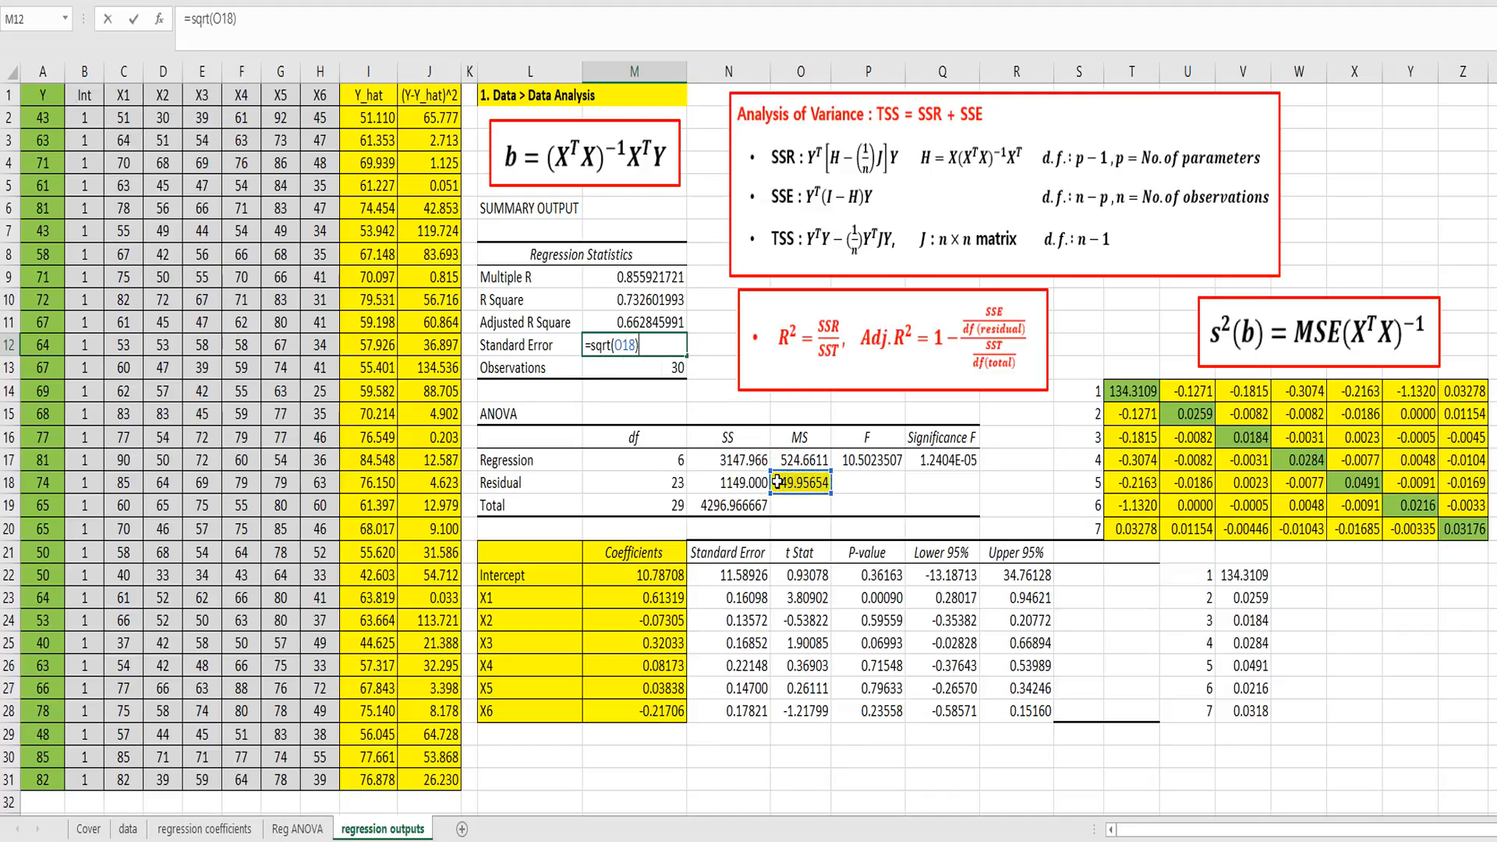
key("Return")
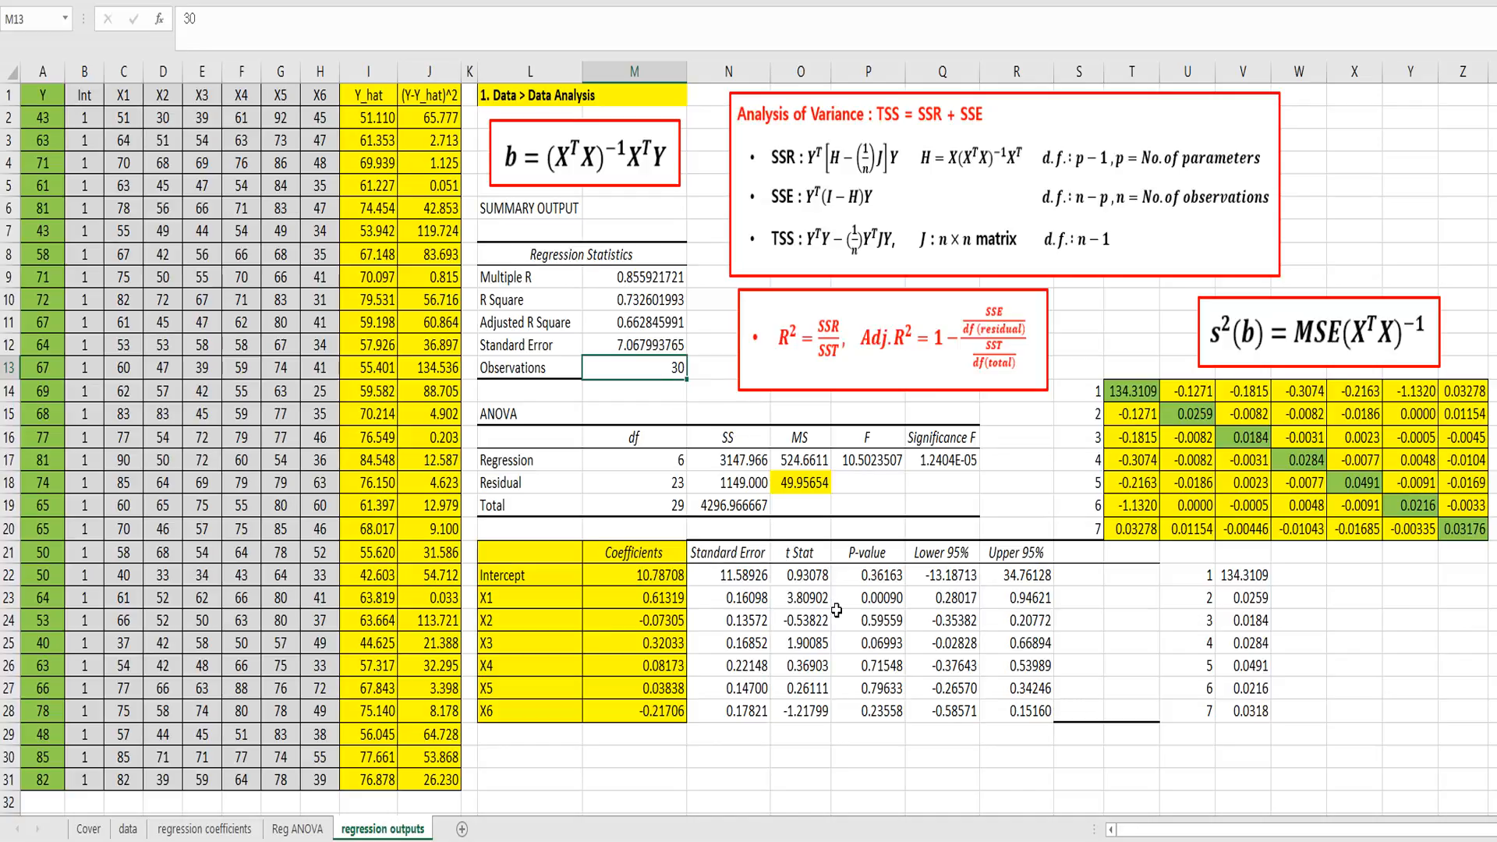
Step: Review the finished output: coefficients, standard errors, P-values, the ANOVA table and the Adjusted R Square formula
left_click_drag(648, 556, 647, 666)
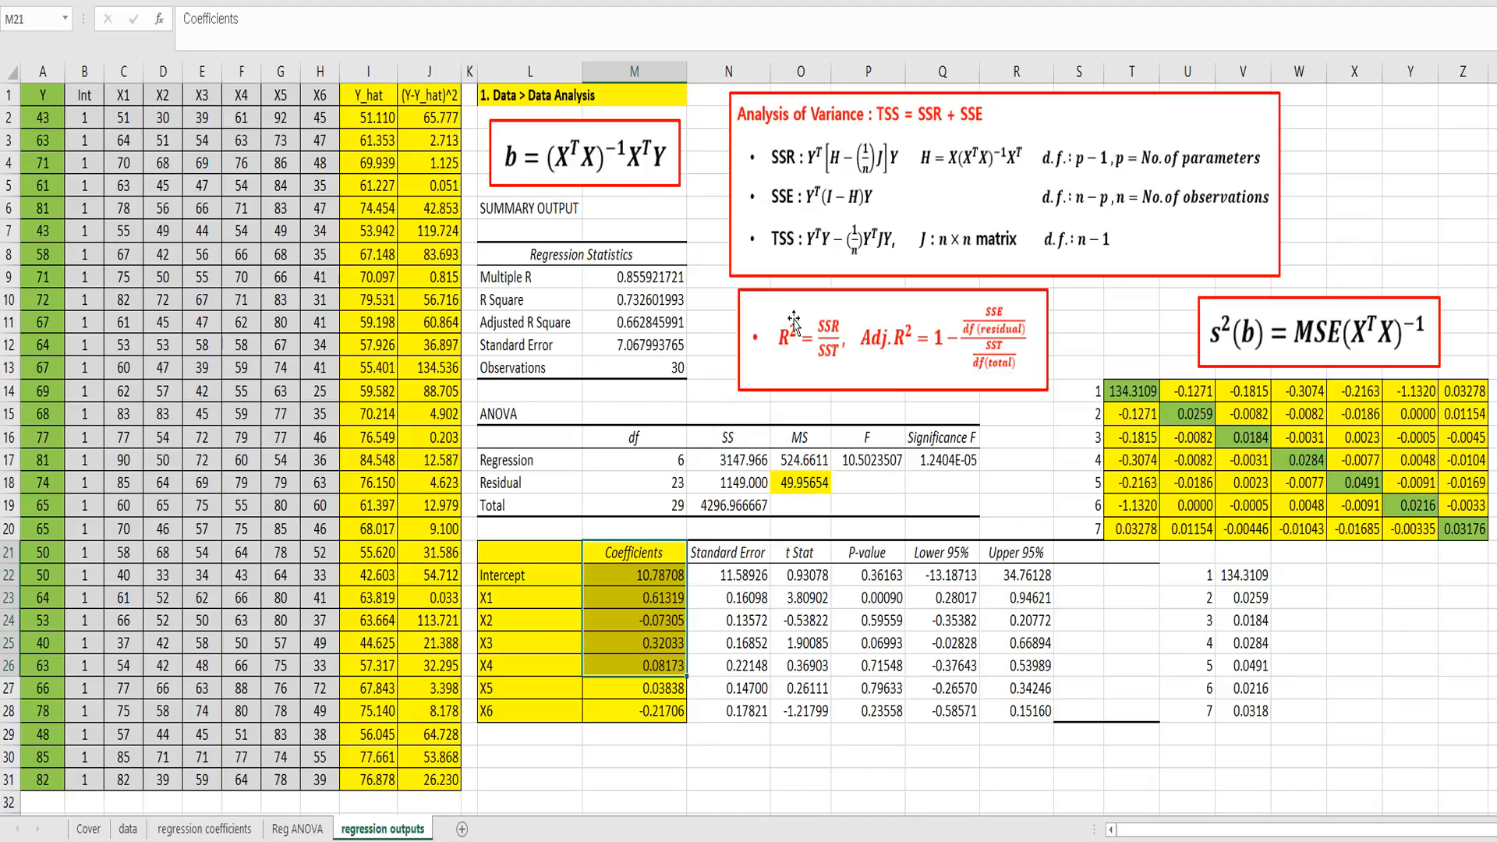
left_click_drag(737, 555, 737, 688)
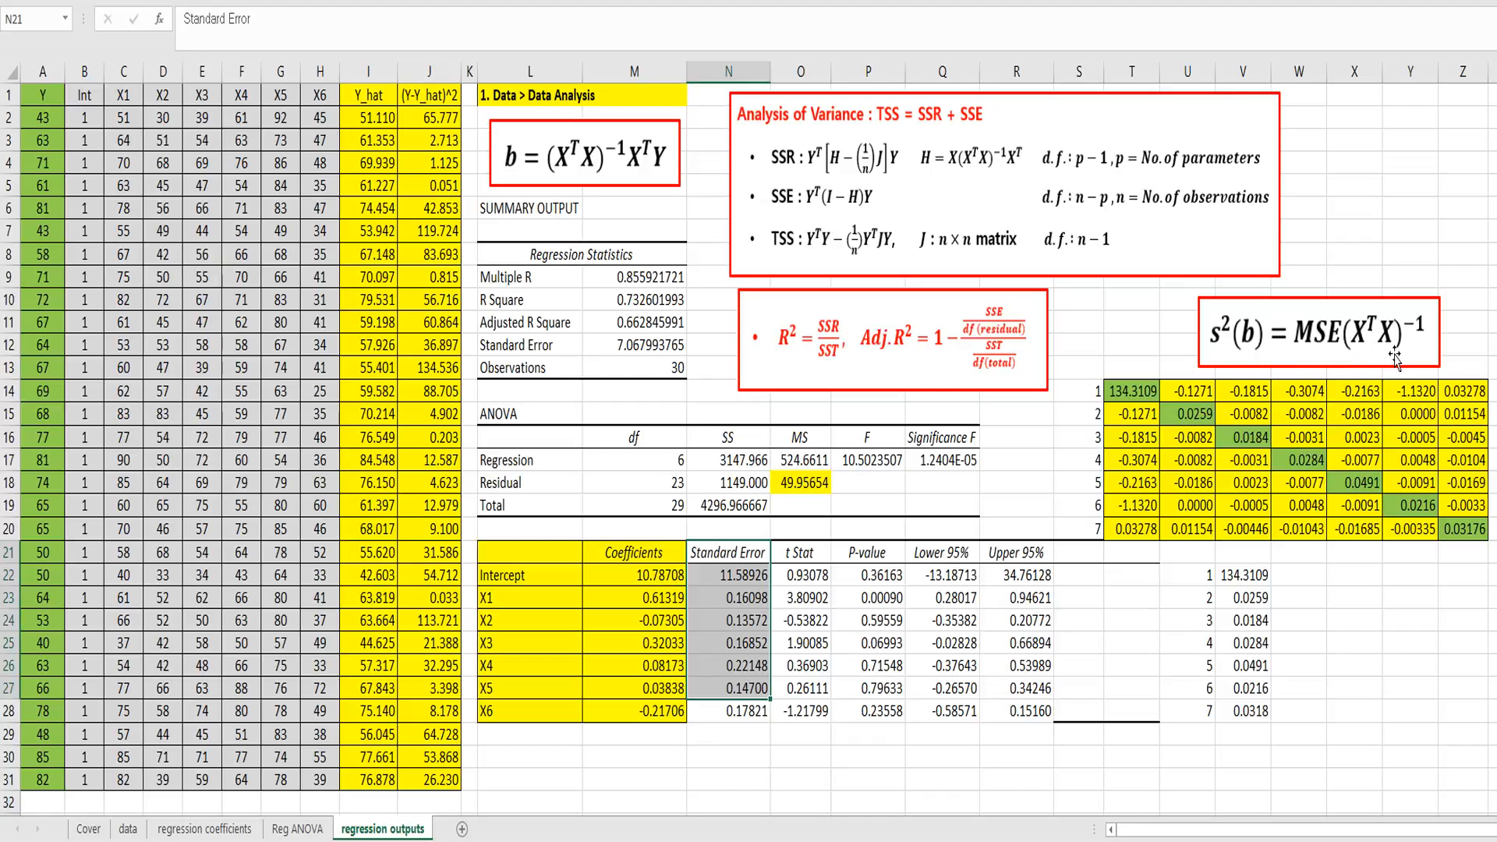
left_click(734, 622)
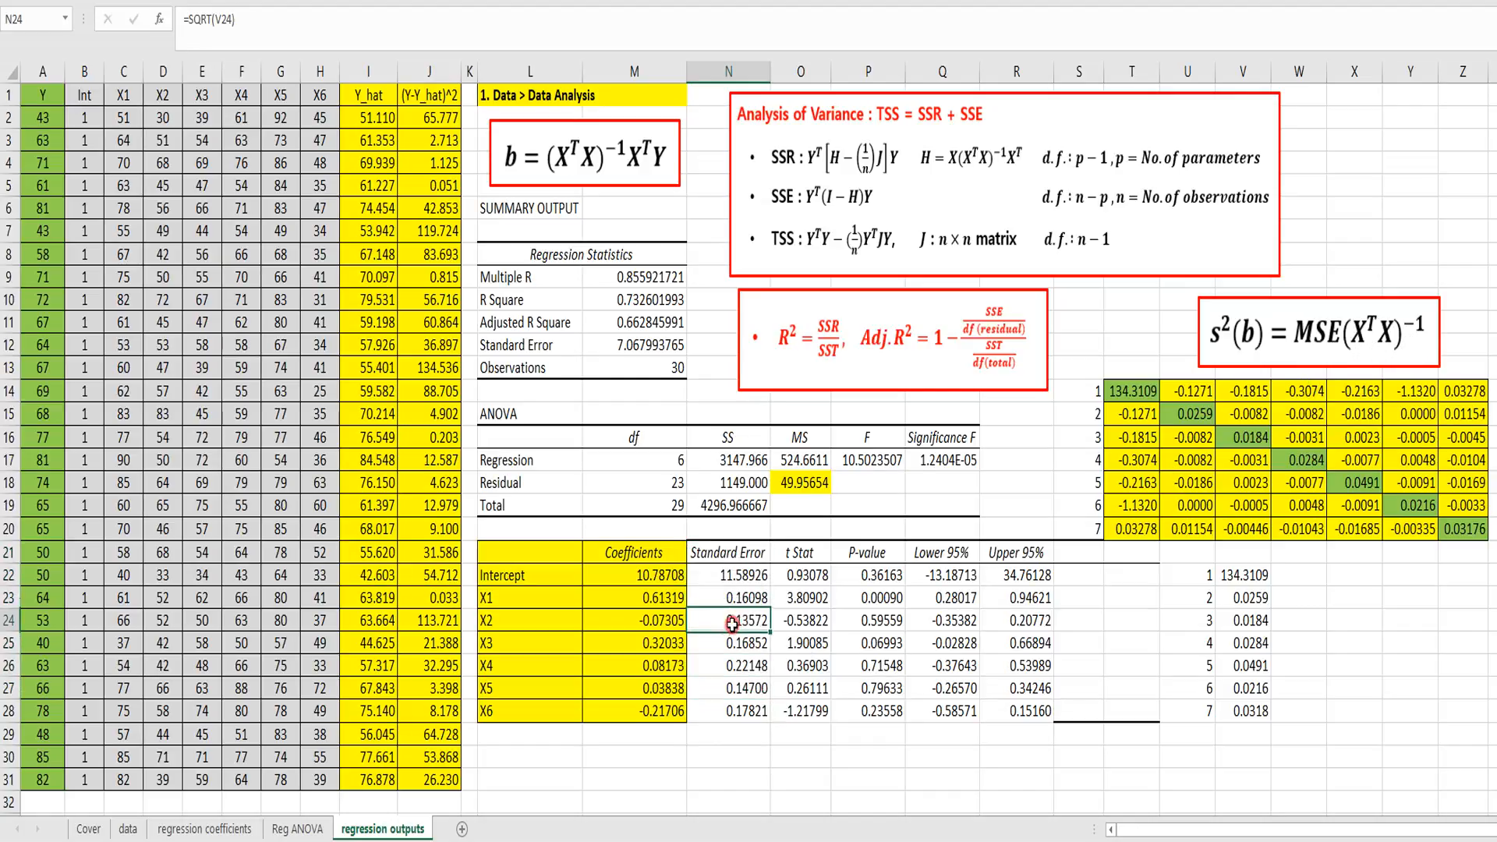
left_click(867, 577)
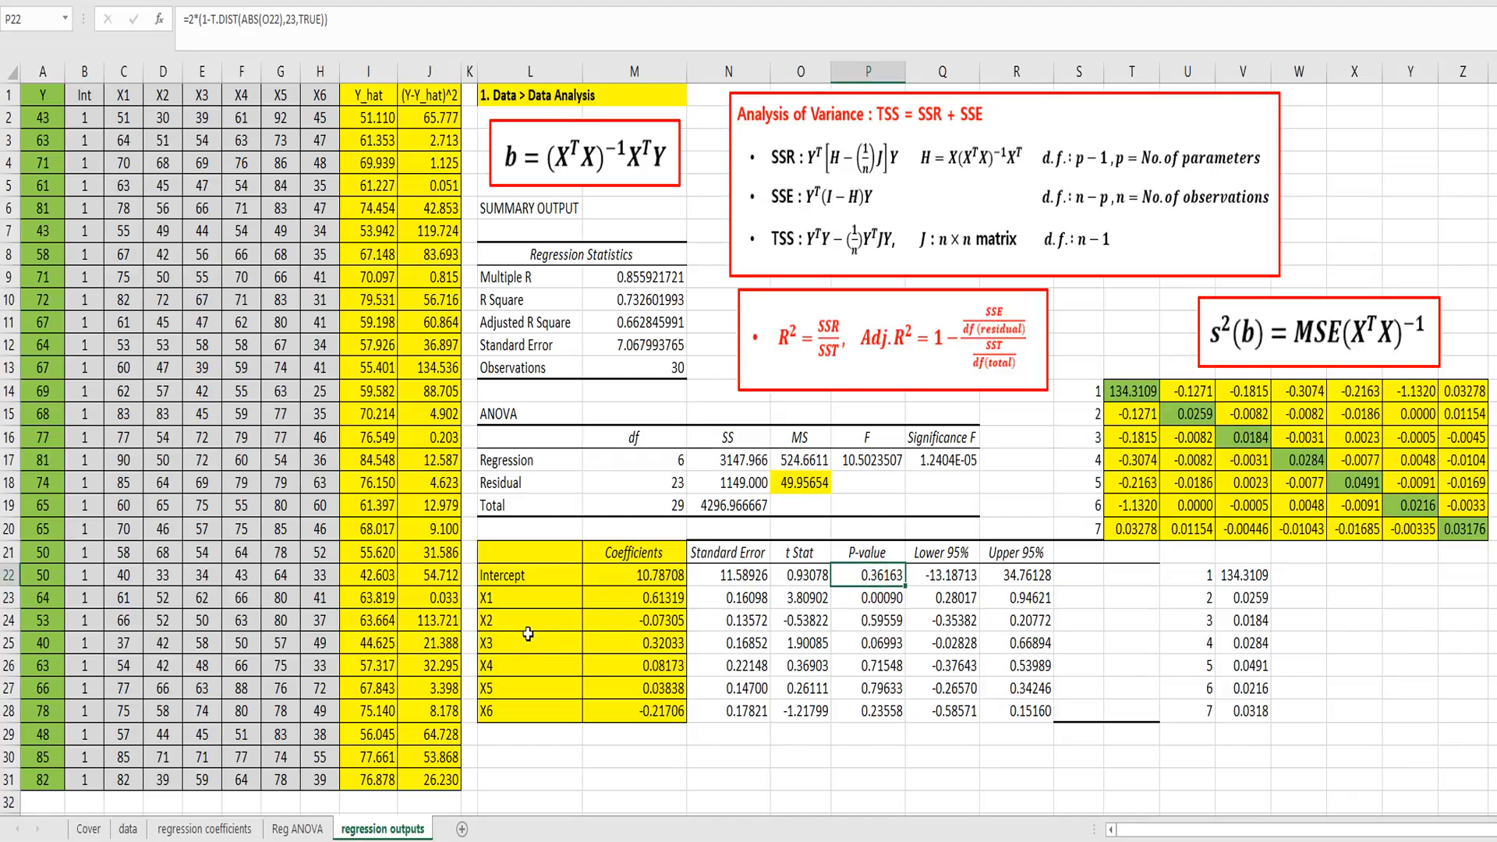
left_click_drag(545, 416, 750, 485)
left_click(881, 483)
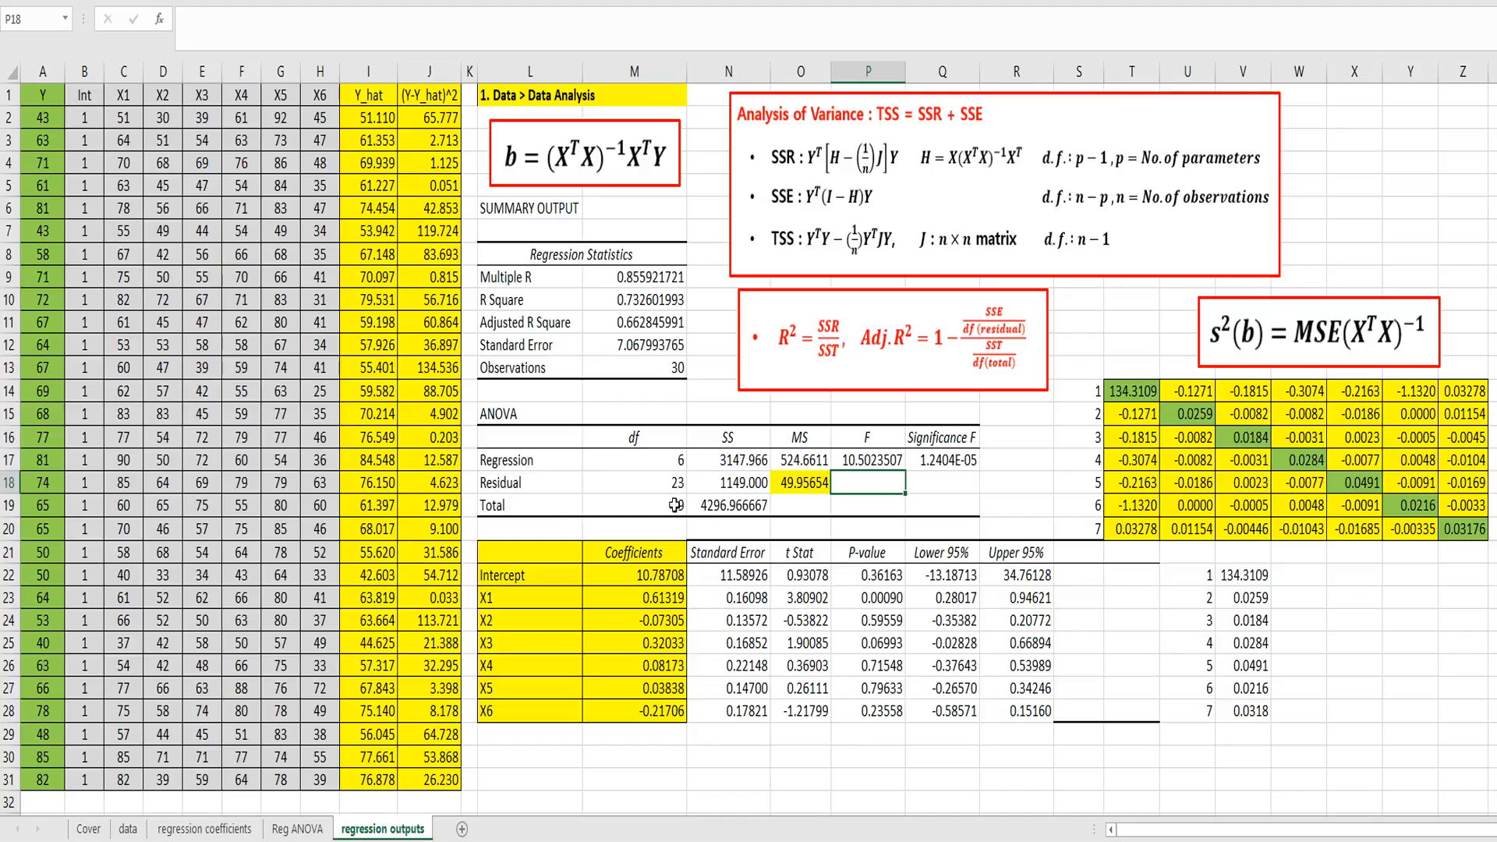
left_click(932, 480)
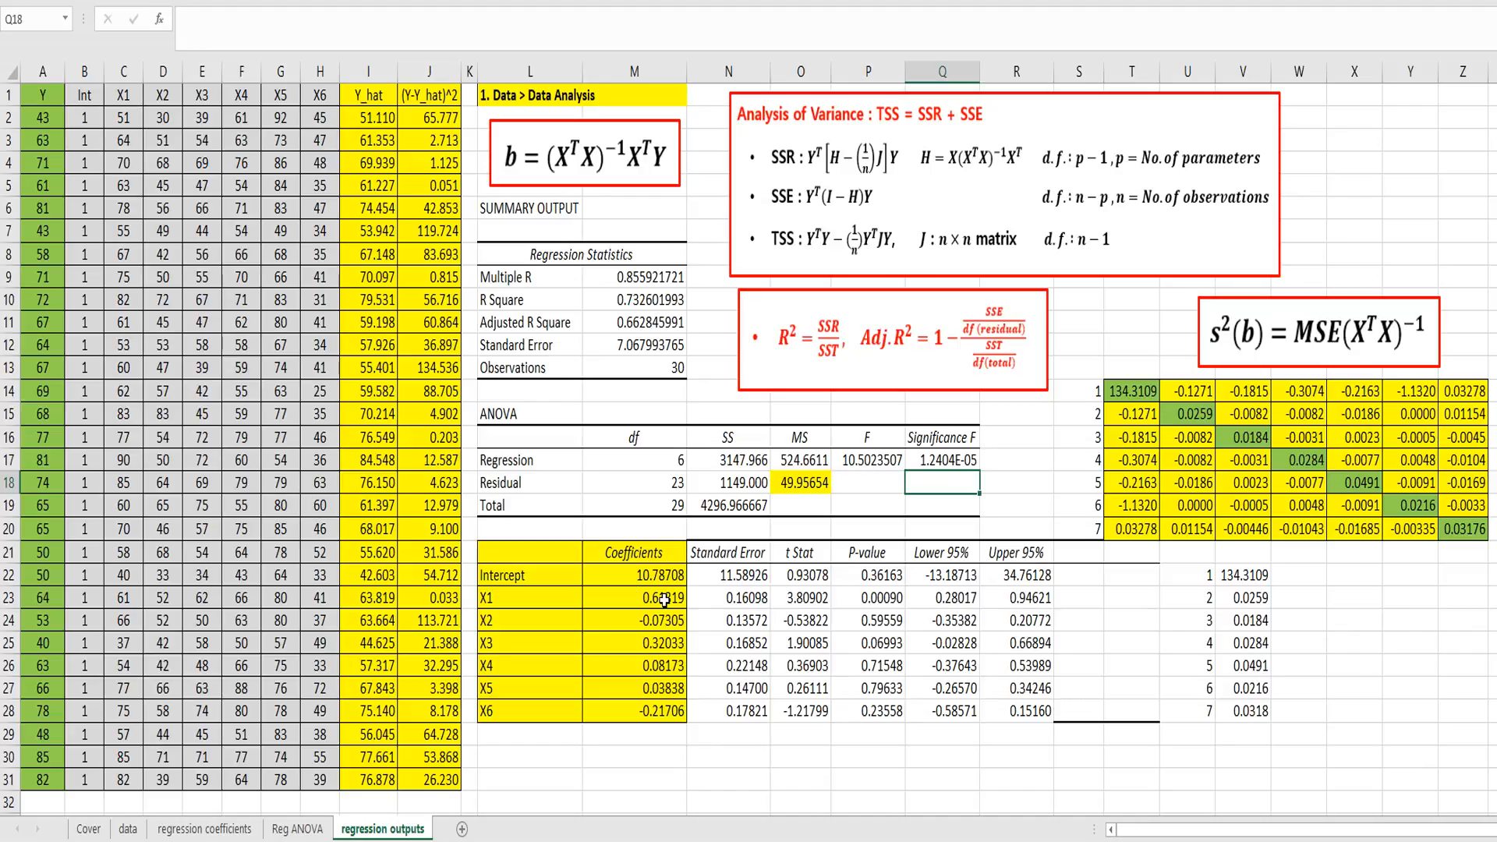
left_click(600, 322)
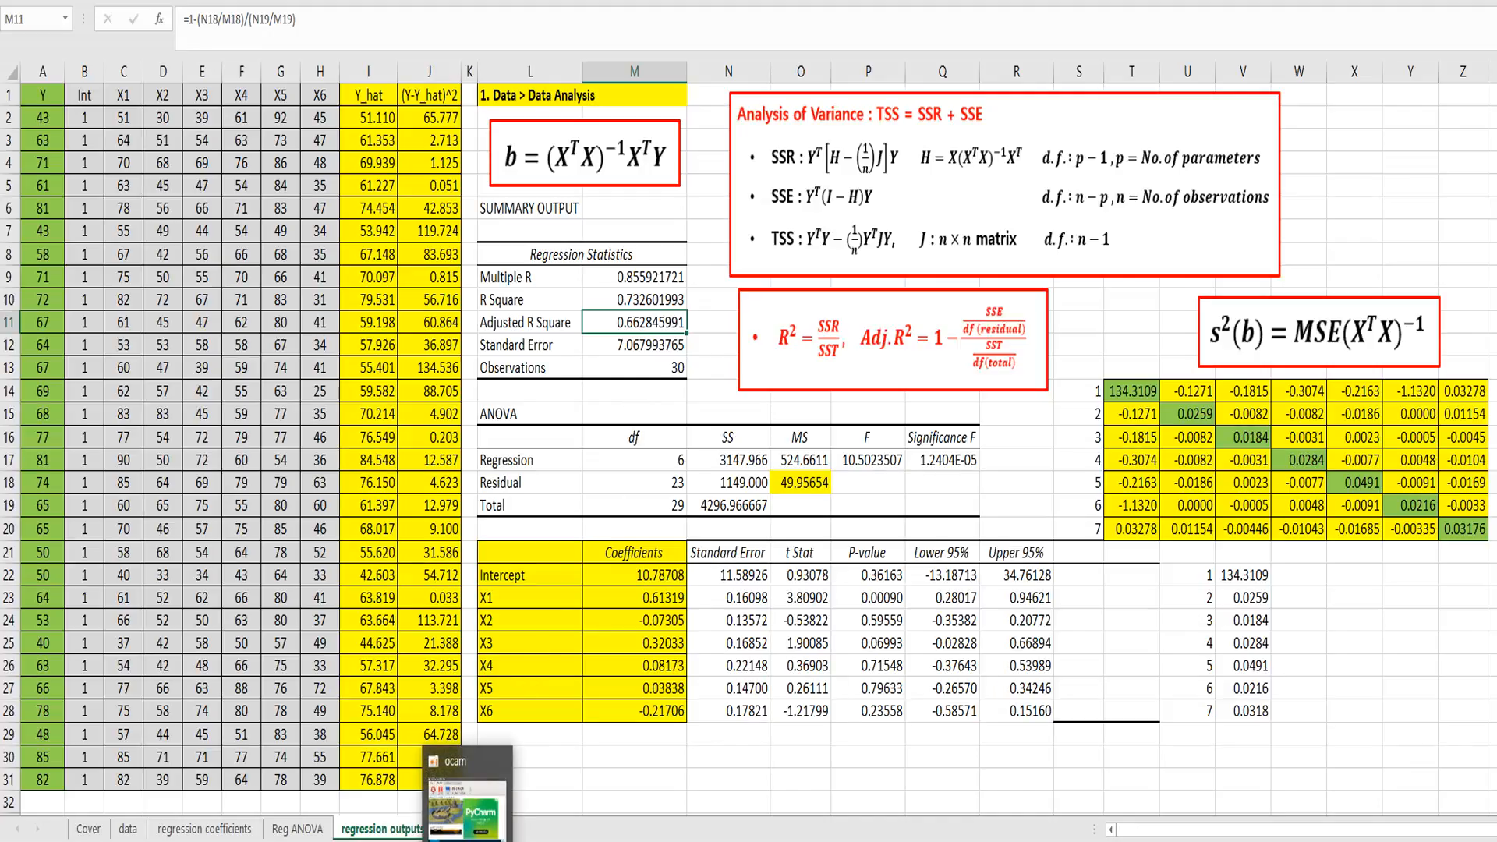
left_click(470, 840)
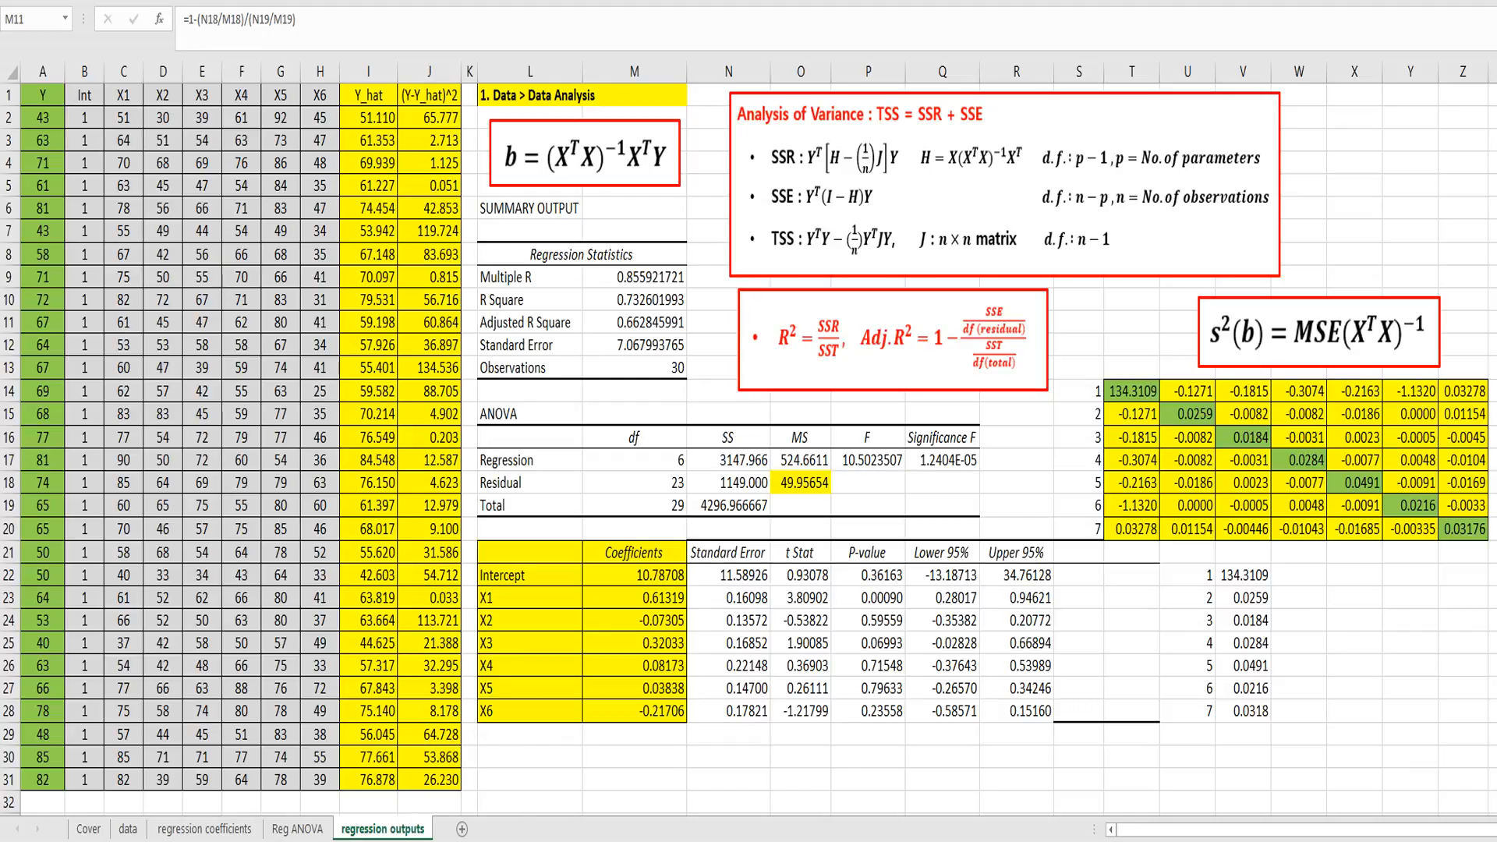